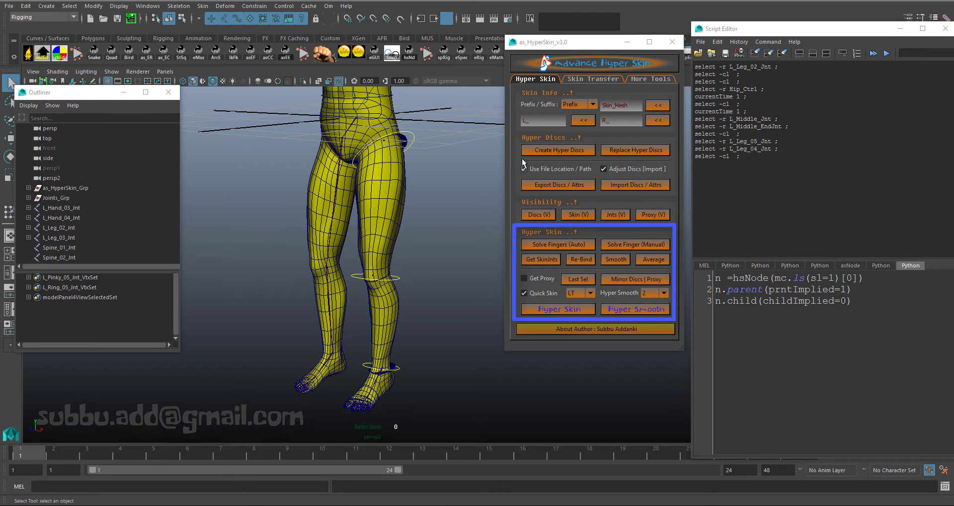
# - Zoom in on the left foot and inspect the middle toe joint and its tip
pyautogui.scroll(1, 416, 184)
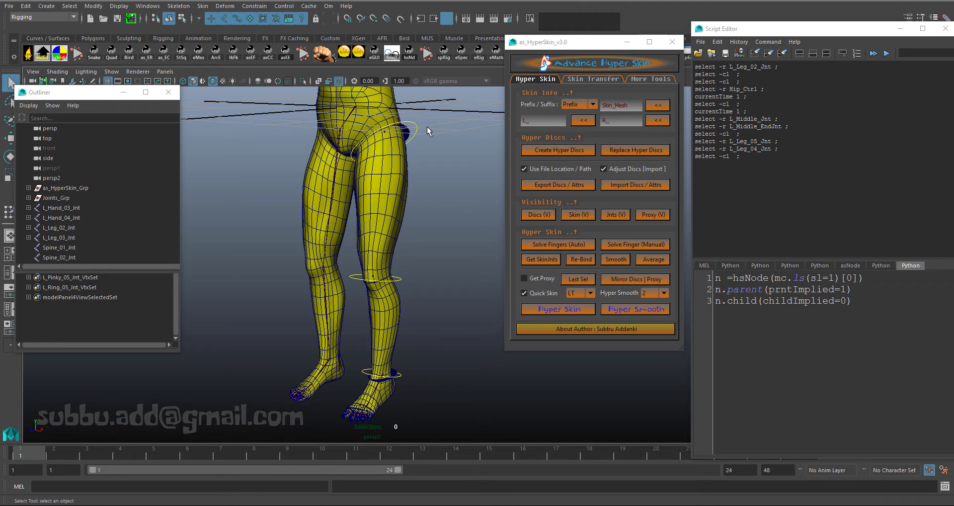
pyautogui.keyDown('alt'); pyautogui.moveTo(428, 168); pyautogui.dragTo(420, 23, button='middle'); pyautogui.keyUp('alt')
pyautogui.keyDown('alt'); pyautogui.moveTo(348, 140); pyautogui.dragTo(401, 201, button='right'); pyautogui.keyUp('alt')
pyautogui.keyDown('alt'); pyautogui.moveTo(398, 202); pyautogui.dragTo(348, 279, button='middle'); pyautogui.keyUp('alt')
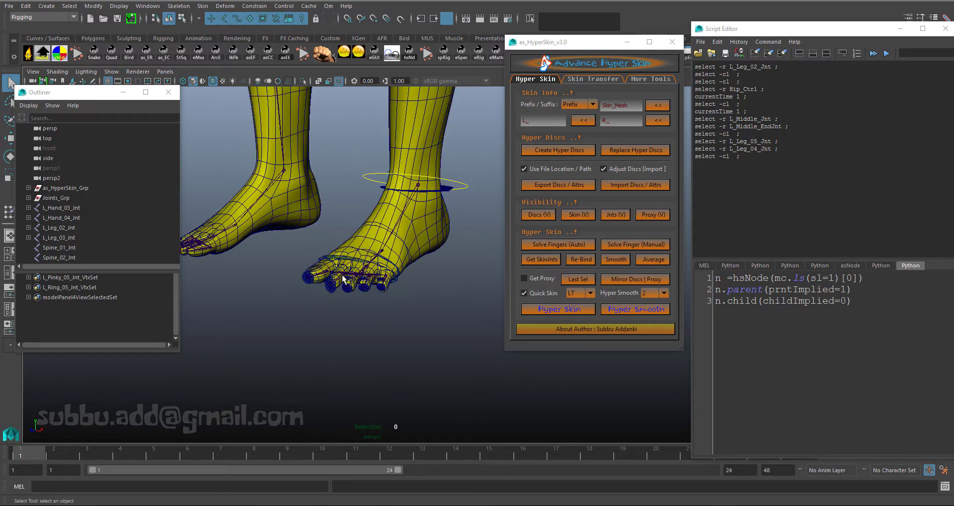
pyautogui.keyDown('alt'); pyautogui.moveTo(349, 279); pyautogui.dragTo(438, 307, button='right'); pyautogui.keyUp('alt')
pyautogui.keyDown('alt'); pyautogui.moveTo(338, 294); pyautogui.dragTo(327, 294); pyautogui.keyUp('alt')
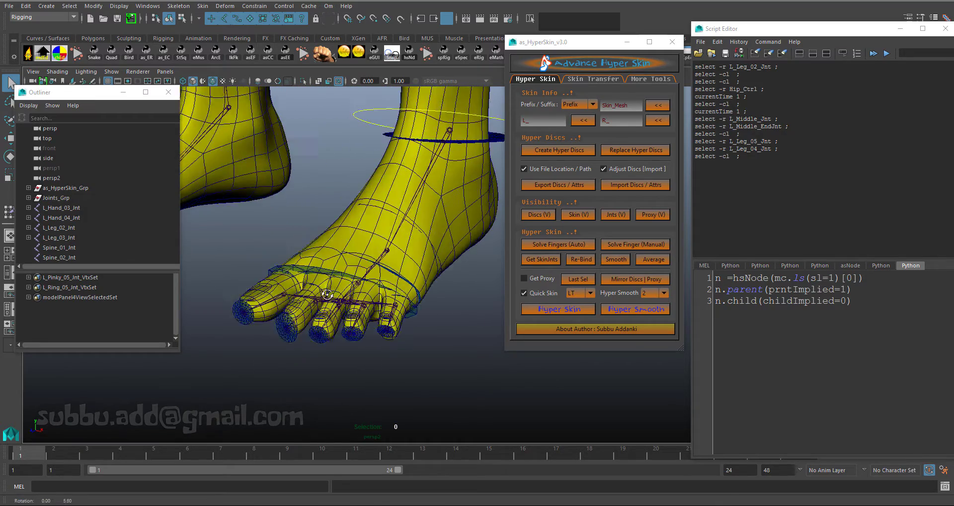
pyautogui.scroll(5, 327, 295)
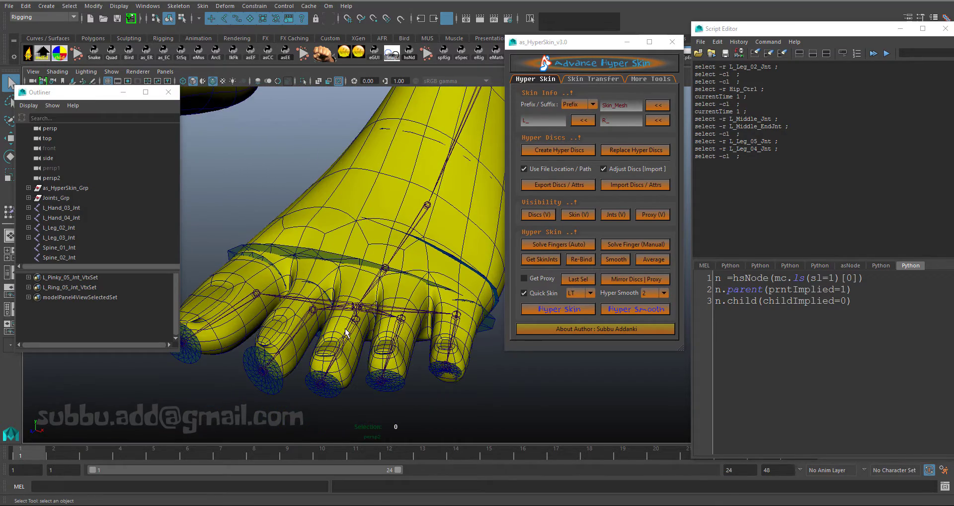
pyautogui.click(348, 330)
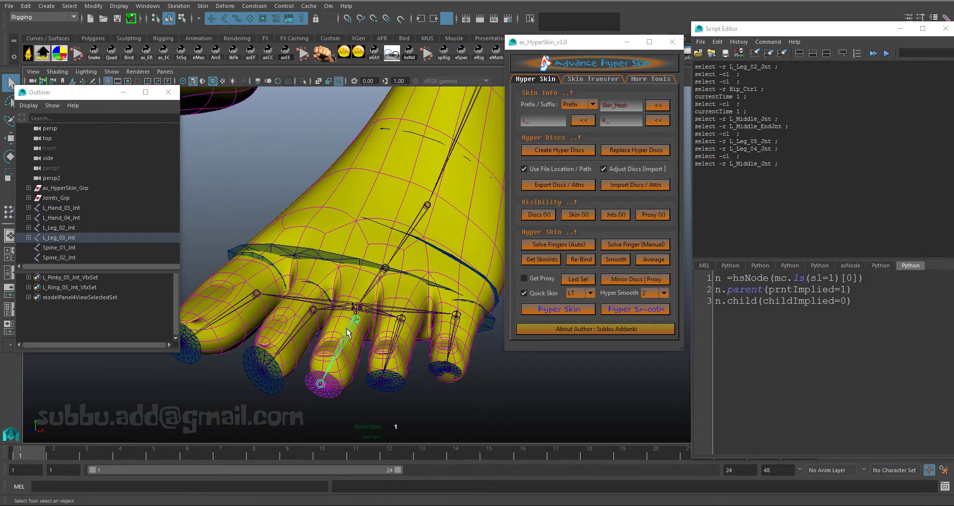
pyautogui.click(321, 385)
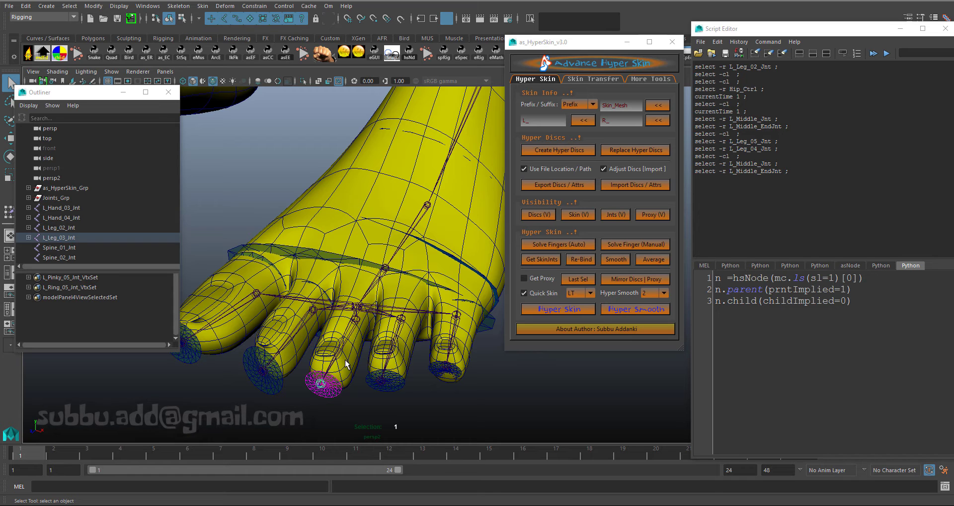
pyautogui.click(301, 133)
# - Inspect the ball-of-foot and ankle leg joints, then frame both lower legs
pyautogui.keyDown('alt'); pyautogui.moveTo(300, 133); pyautogui.dragTo(366, 301); pyautogui.keyUp('alt')
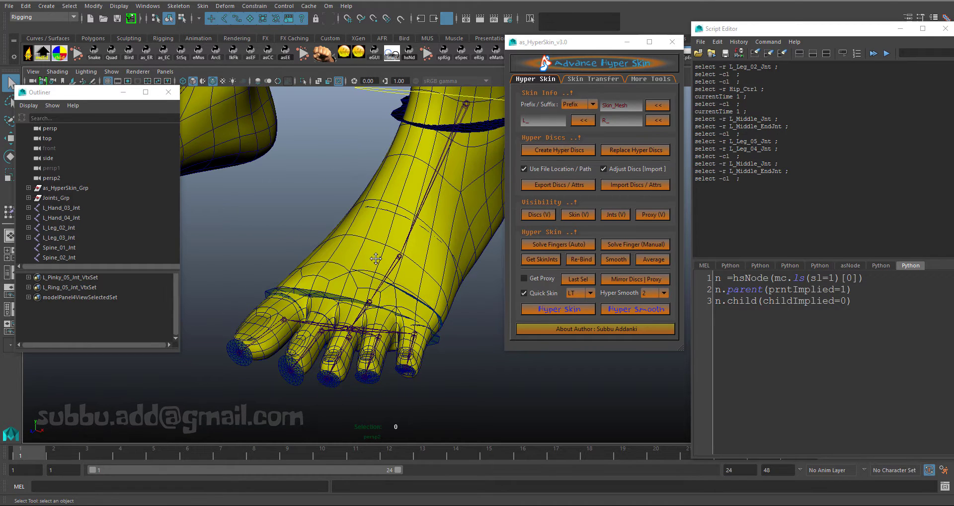
pyautogui.click(364, 309)
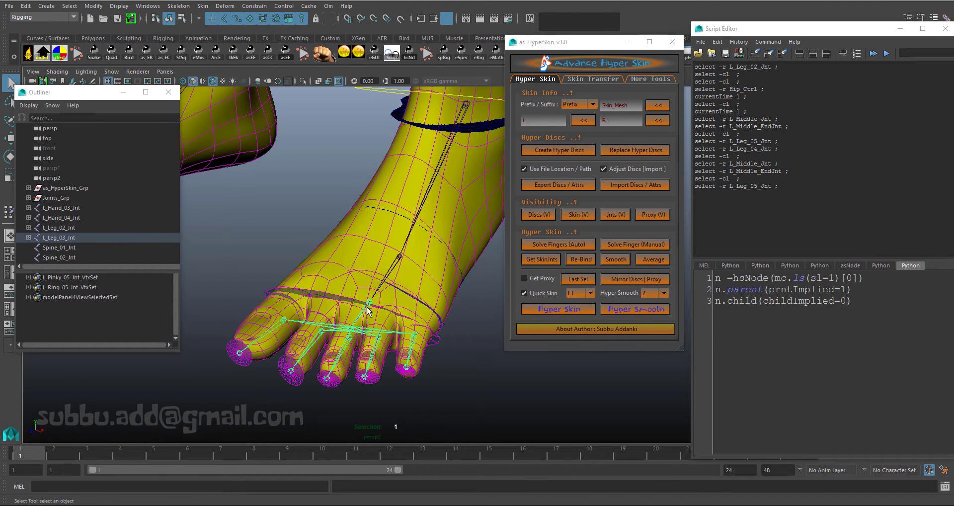
pyautogui.click(391, 270)
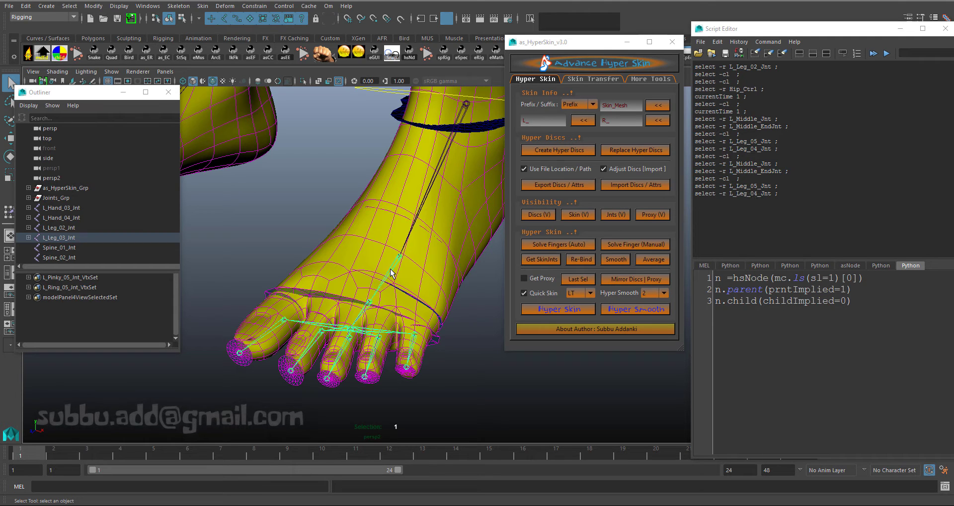
pyautogui.click(309, 218)
pyautogui.keyDown('alt'); pyautogui.moveTo(422, 266); pyautogui.dragTo(228, 237, button='right'); pyautogui.keyUp('alt')
pyautogui.keyDown('alt'); pyautogui.moveTo(229, 237); pyautogui.dragTo(356, 107); pyautogui.keyUp('alt')
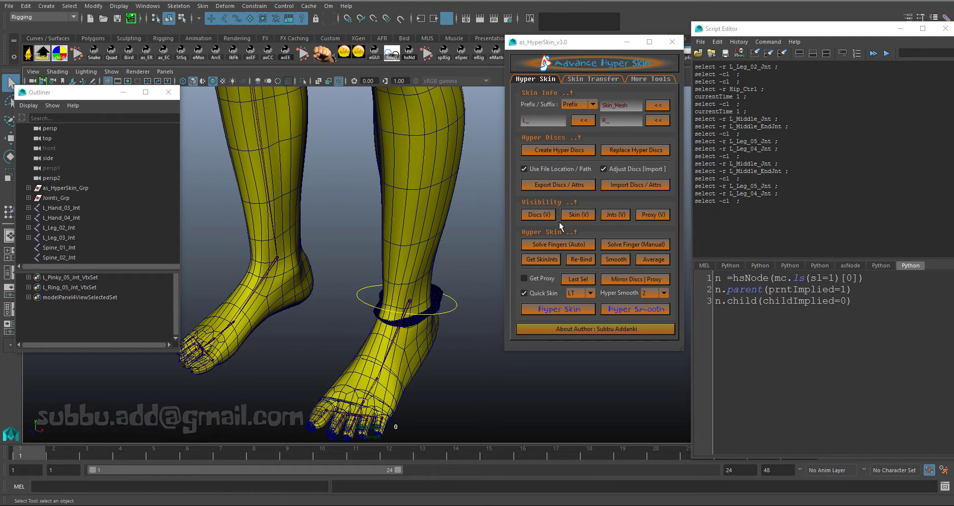
# - Hide the solid skin and blue hyper disc meshes in HyperSkin, leaving wireframe legs
pyautogui.click(578, 215)
pyautogui.scroll(-2, 439, 211)
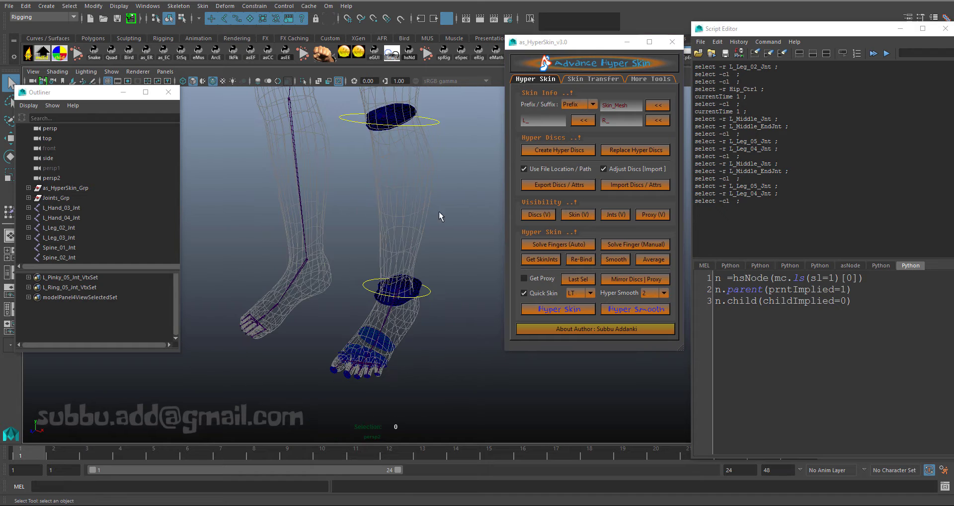
pyautogui.click(538, 215)
pyautogui.scroll(5, 422, 211)
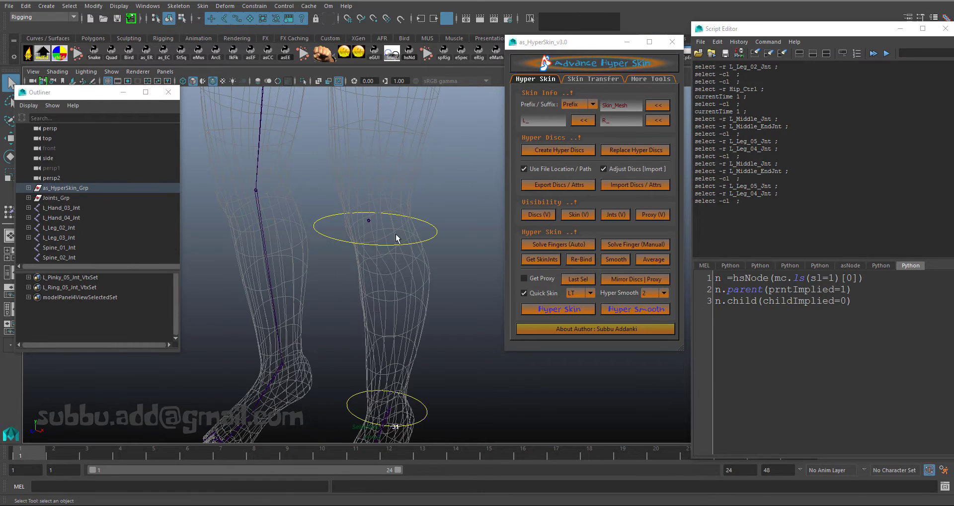
# - Select the knee joint and expand it in the Outliner to check its constraint
pyautogui.click(369, 220)
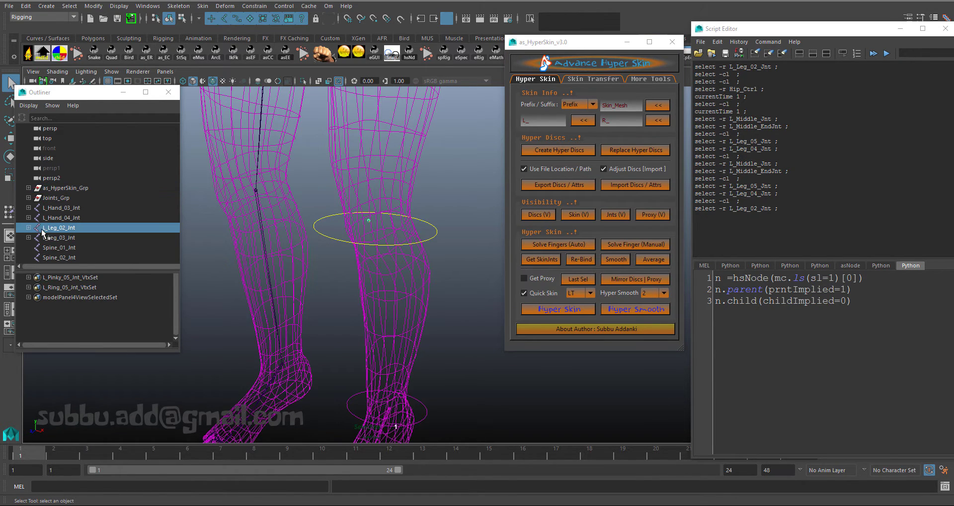
pyautogui.click(28, 228)
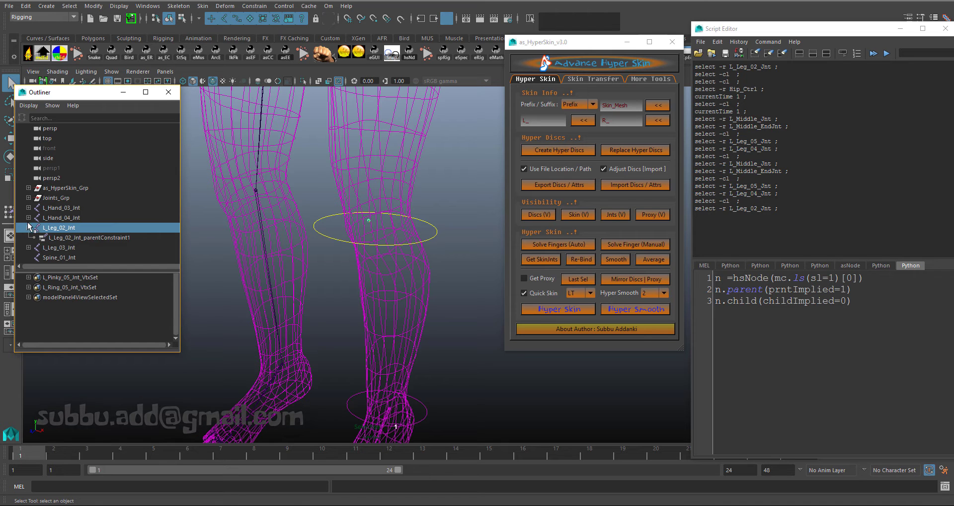
pyautogui.click(28, 228)
pyautogui.click(418, 141)
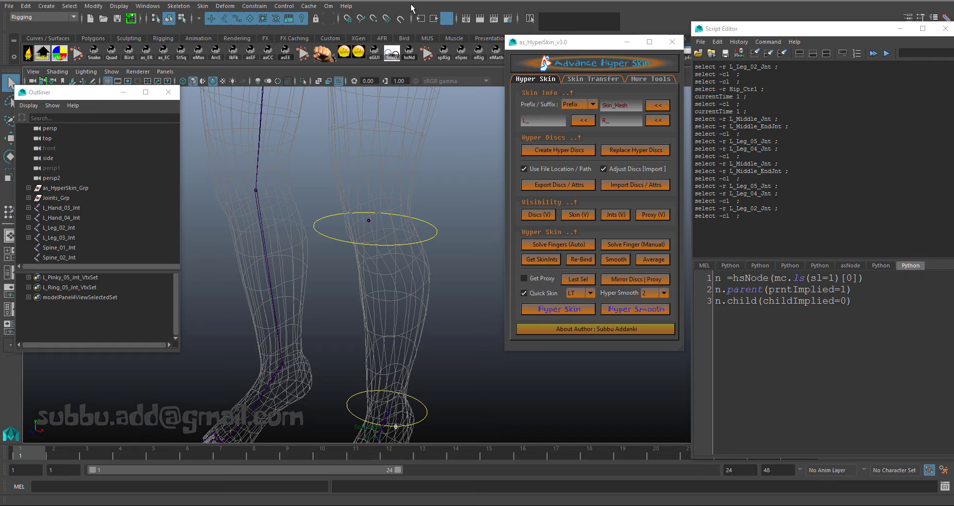
# - Frame both legs in the viewport and minimise the Script Editor to reveal the Attribute Editor
pyautogui.keyDown('alt'); pyautogui.moveTo(417, 139); pyautogui.dragTo(270, 128, button='right'); pyautogui.keyUp('alt')
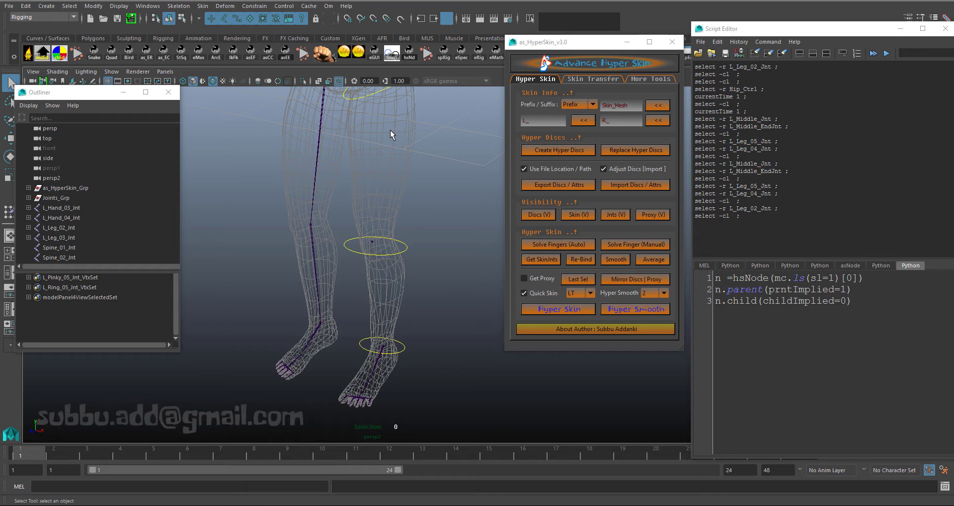
pyautogui.keyDown('alt'); pyautogui.moveTo(391, 224); pyautogui.dragTo(416, 236, button='right'); pyautogui.keyUp('alt')
pyautogui.keyDown('alt'); pyautogui.moveTo(416, 237); pyautogui.dragTo(426, 145, button='middle'); pyautogui.keyUp('alt')
pyautogui.keyDown('alt'); pyautogui.moveTo(426, 224); pyautogui.dragTo(476, 251, button='right'); pyautogui.keyUp('alt')
pyautogui.keyDown('alt'); pyautogui.moveTo(411, 197); pyautogui.dragTo(363, 296, button='middle'); pyautogui.keyUp('alt')
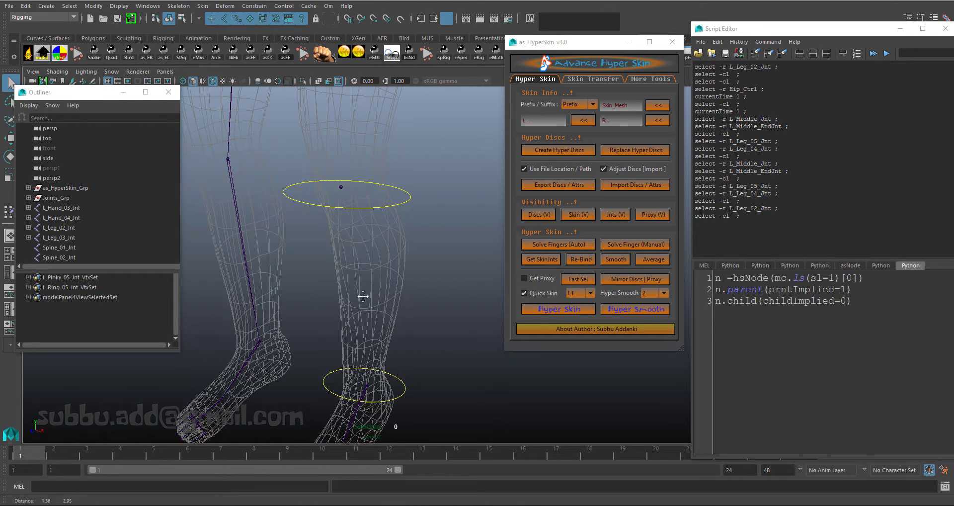
pyautogui.keyDown('alt'); pyautogui.moveTo(395, 219); pyautogui.dragTo(420, 137, button='middle'); pyautogui.keyUp('alt')
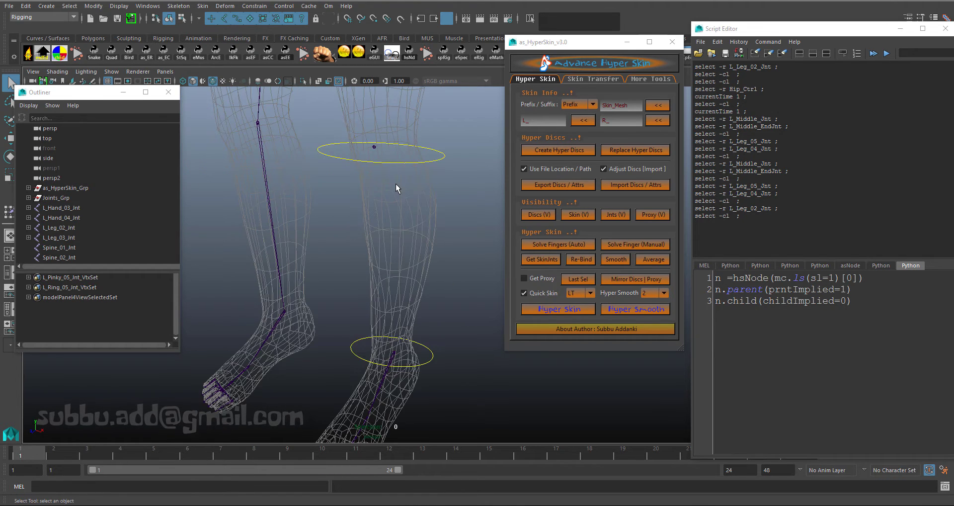
pyautogui.keyDown('alt'); pyautogui.moveTo(395, 183); pyautogui.dragTo(395, 174); pyautogui.keyUp('alt')
pyautogui.keyDown('alt'); pyautogui.moveTo(417, 191); pyautogui.dragTo(401, 194, button='right'); pyautogui.keyUp('alt')
pyautogui.keyDown('alt'); pyautogui.moveTo(400, 194); pyautogui.dragTo(396, 218, button='middle'); pyautogui.keyUp('alt')
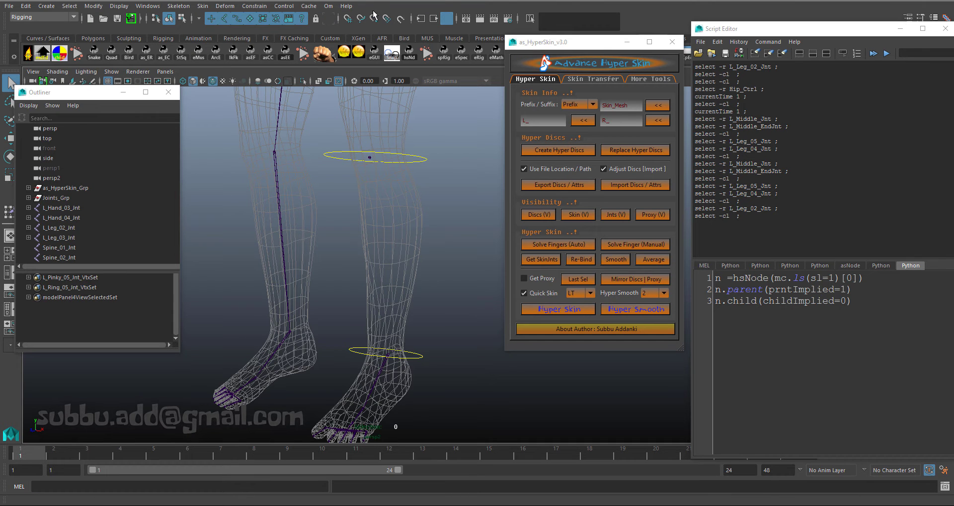
pyautogui.moveTo(867, 30); pyautogui.dragTo(811, 20)
pyautogui.click(845, 18)
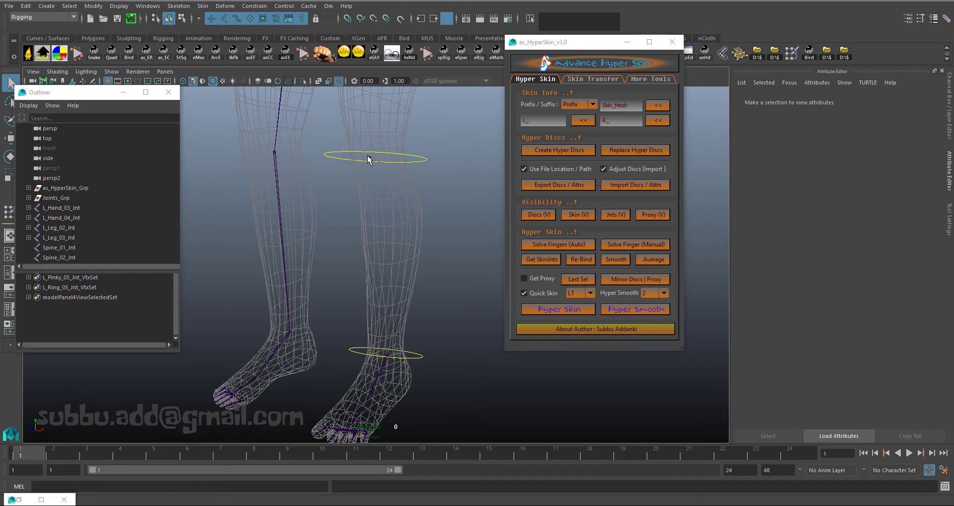
# - Inspect the knee joint and the L_Leg_03_Int joint in the Attribute Editor
pyautogui.click(369, 158)
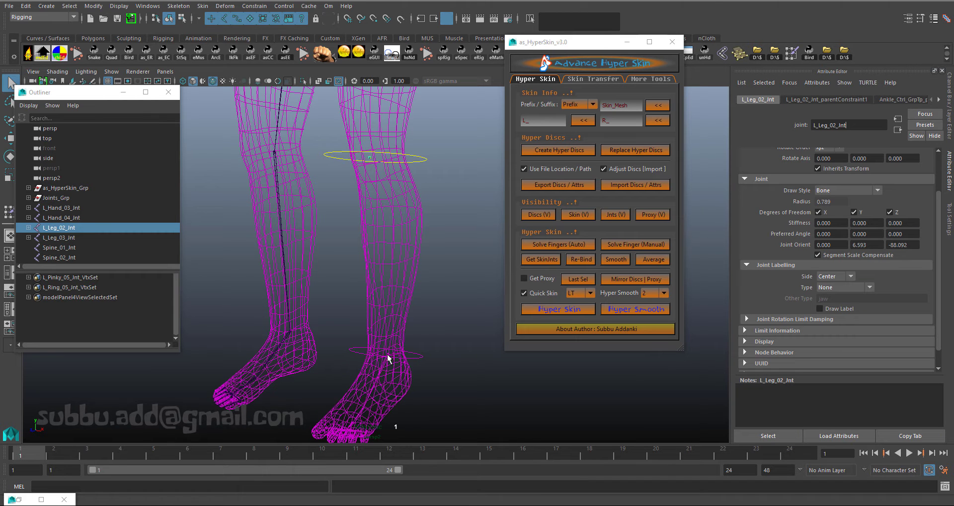
pyautogui.click(440, 305)
pyautogui.keyDown('alt'); pyautogui.moveTo(436, 199); pyautogui.dragTo(463, 220, button='middle'); pyautogui.keyUp('alt')
pyautogui.click(415, 351)
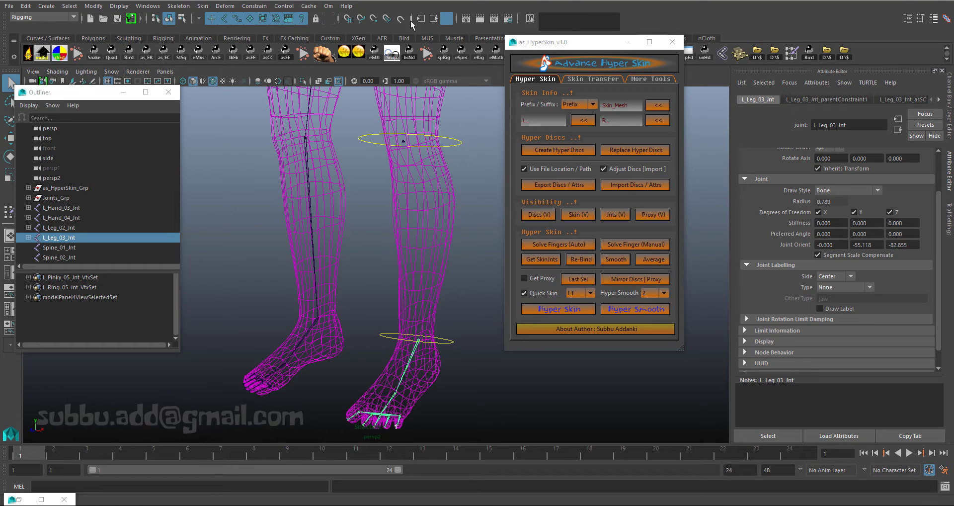
# - Reselect the knee joint via its disc, then show HyperSkin's More Tools pipeline tools
pyautogui.click(443, 111)
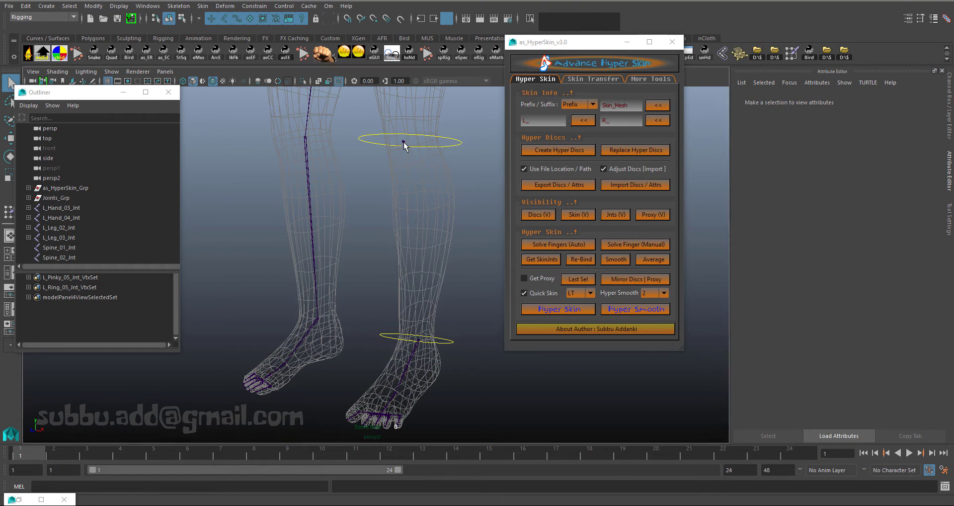
pyautogui.click(403, 143)
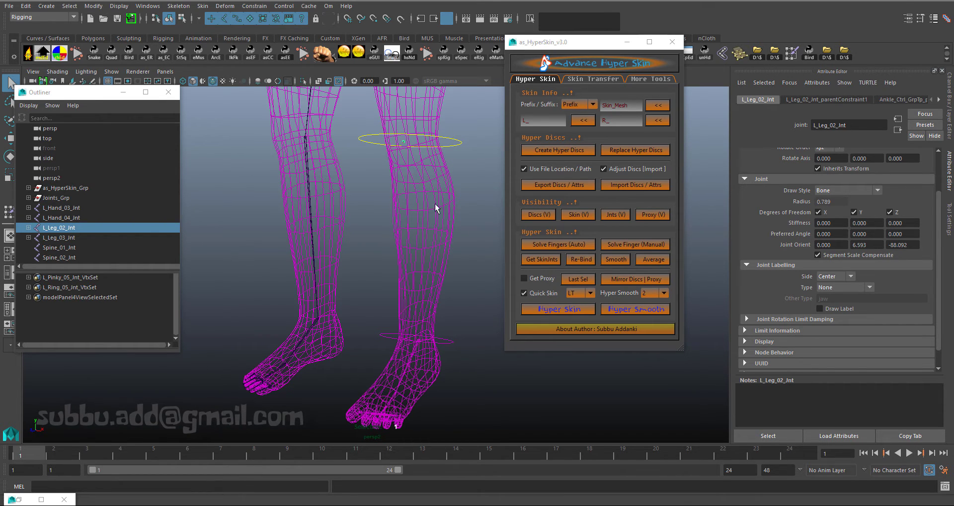
pyautogui.click(462, 191)
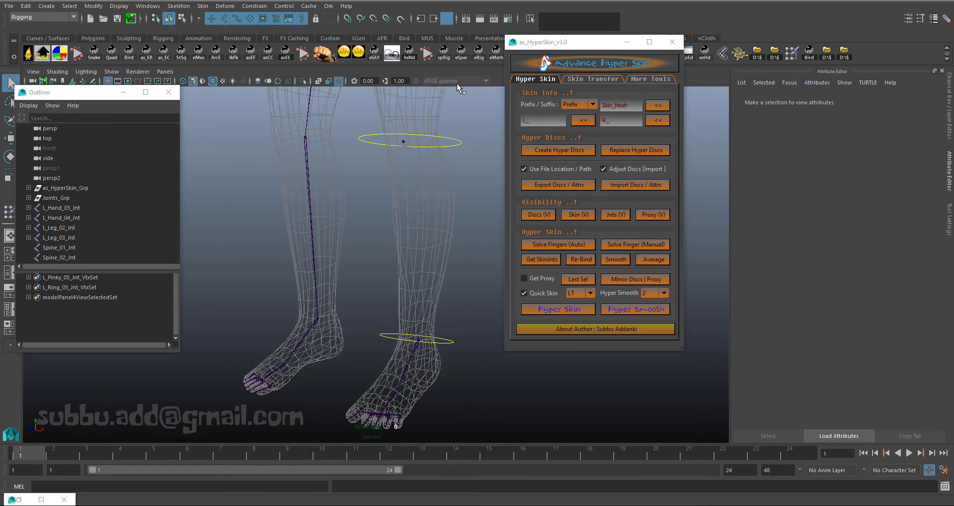
pyautogui.click(643, 79)
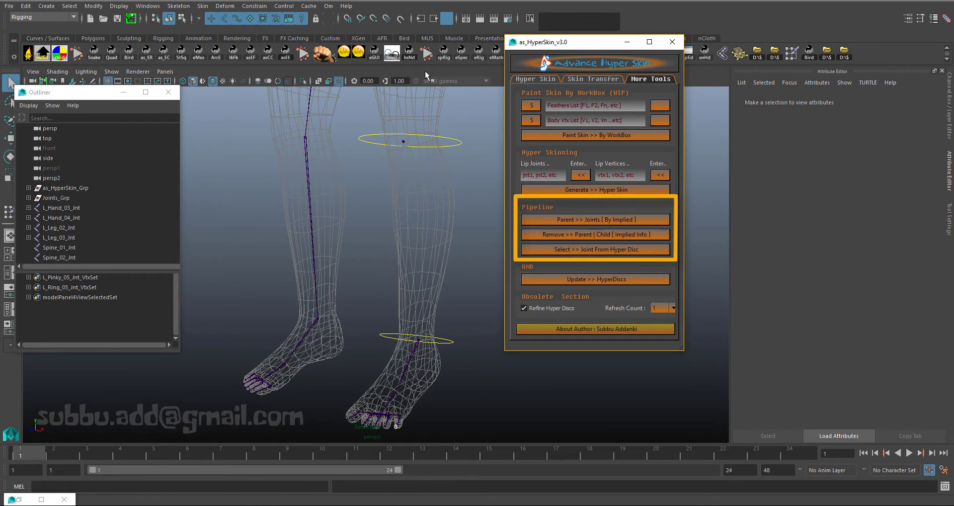
# - Select knee joint L_Leg_02_Int, expand its Extra Attributes, and bring back the Script Editor
pyautogui.click(404, 141)
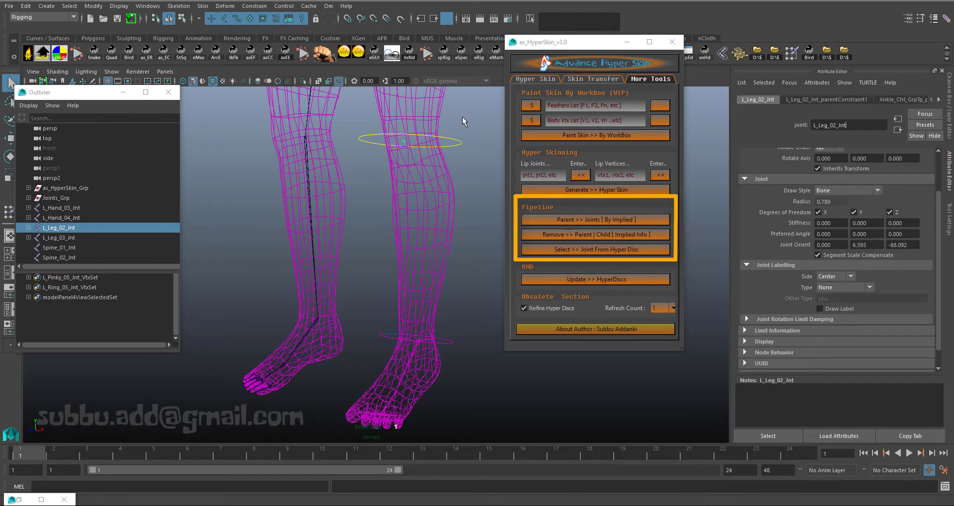
pyautogui.click(403, 220)
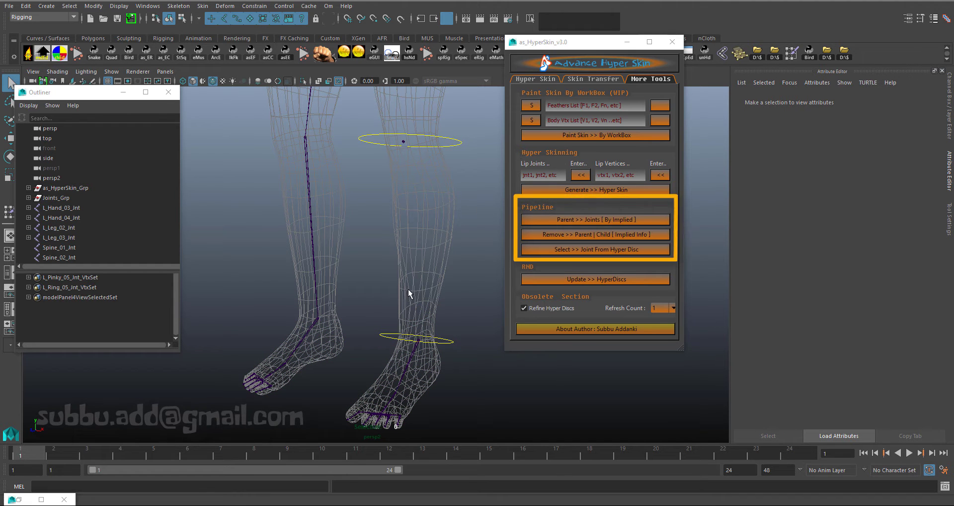
pyautogui.click(404, 141)
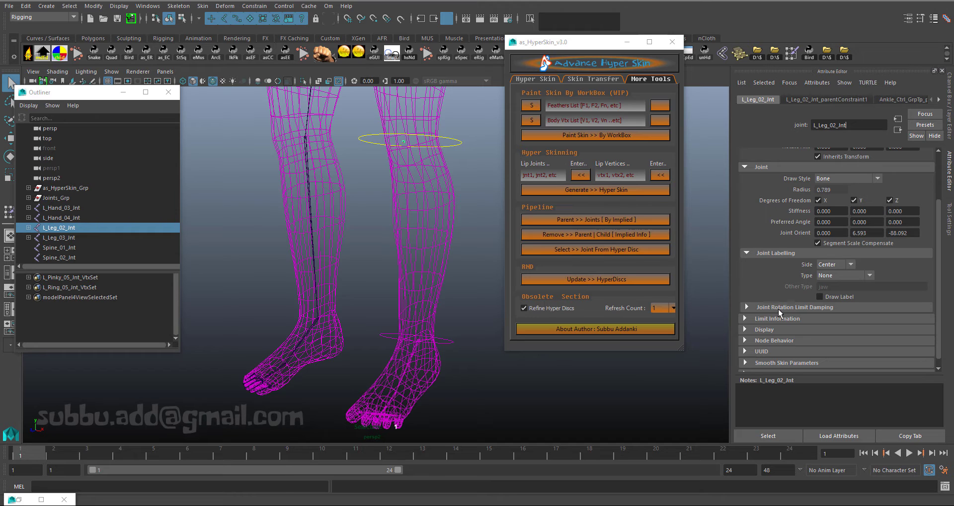
pyautogui.scroll(-1, 779, 309)
pyautogui.click(783, 357)
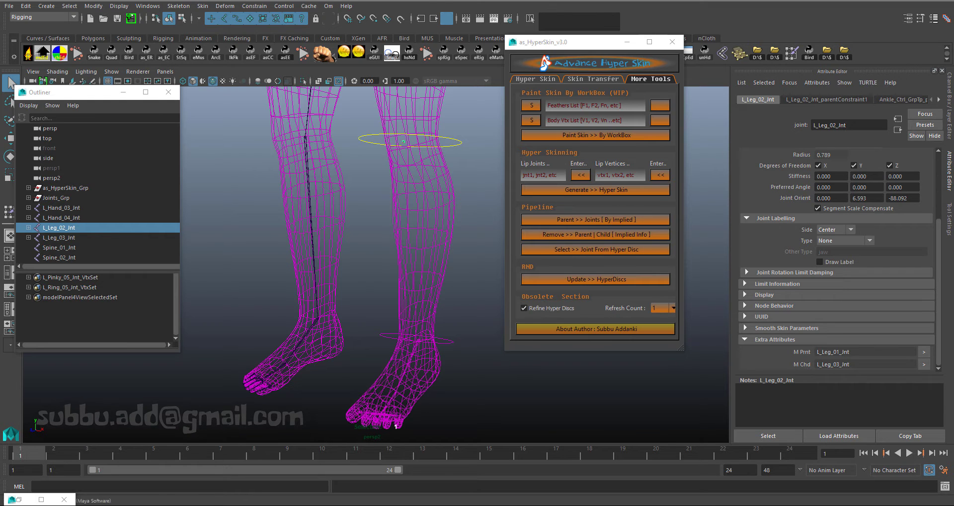
pyautogui.click(945, 487)
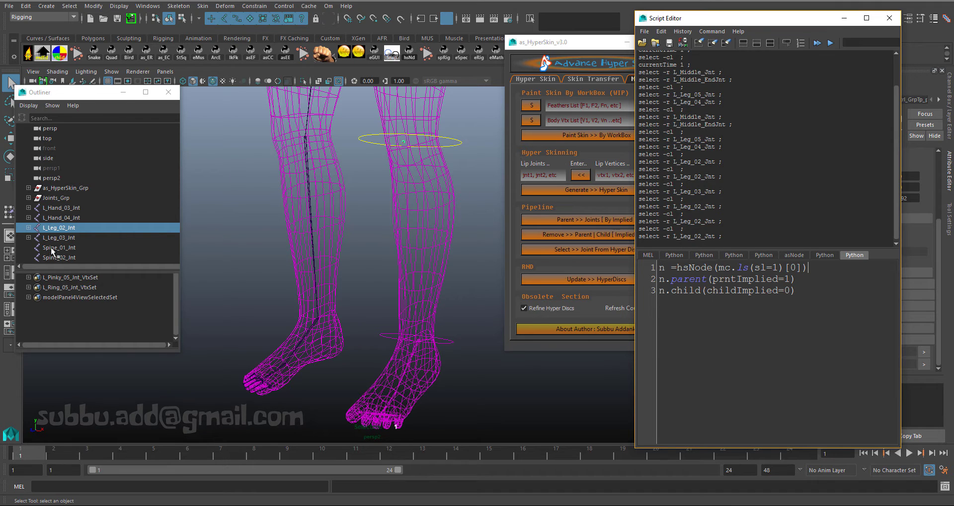
# - Run the first script line to wrap the selected knee joint as hsNode n
pyautogui.click(29, 227)
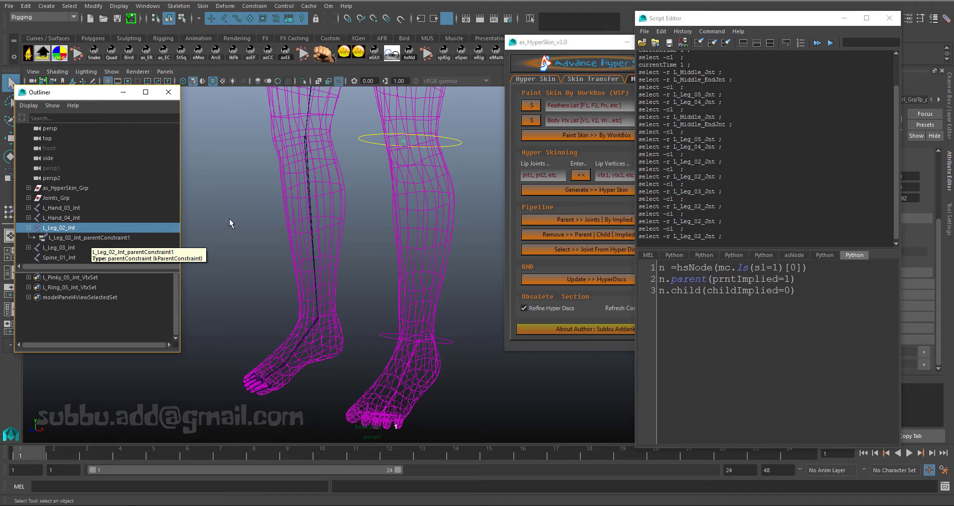
pyautogui.click(815, 282)
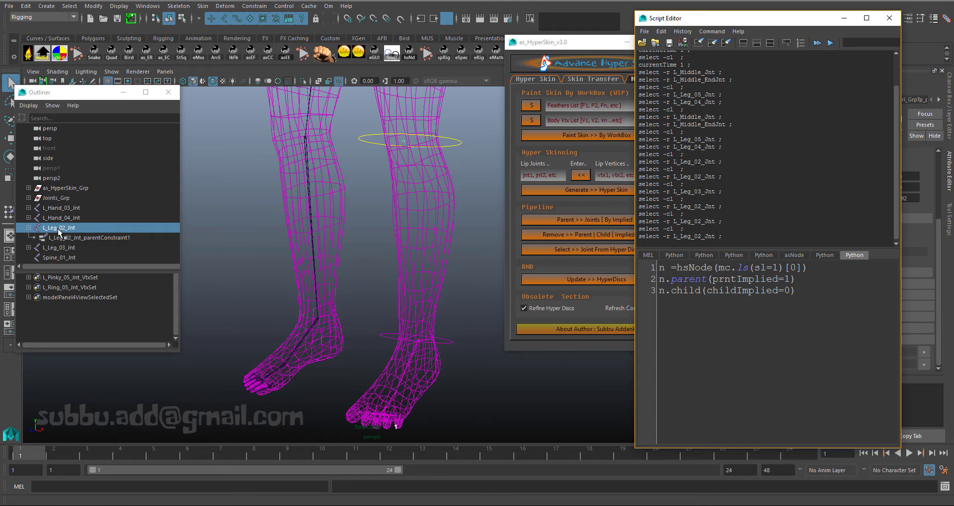
pyautogui.moveTo(812, 269); pyautogui.dragTo(647, 267)
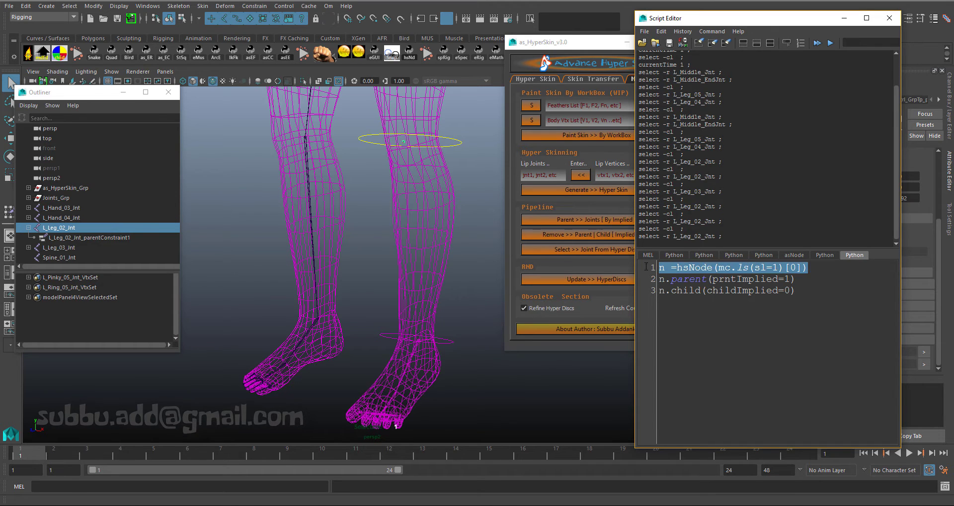
pyautogui.hotkey('ctrl', 'Return')
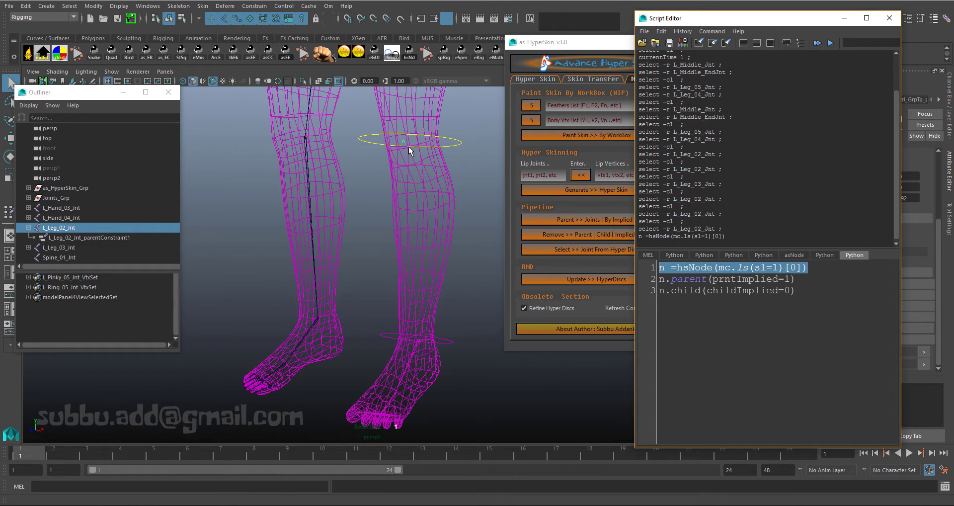
pyautogui.click(832, 297)
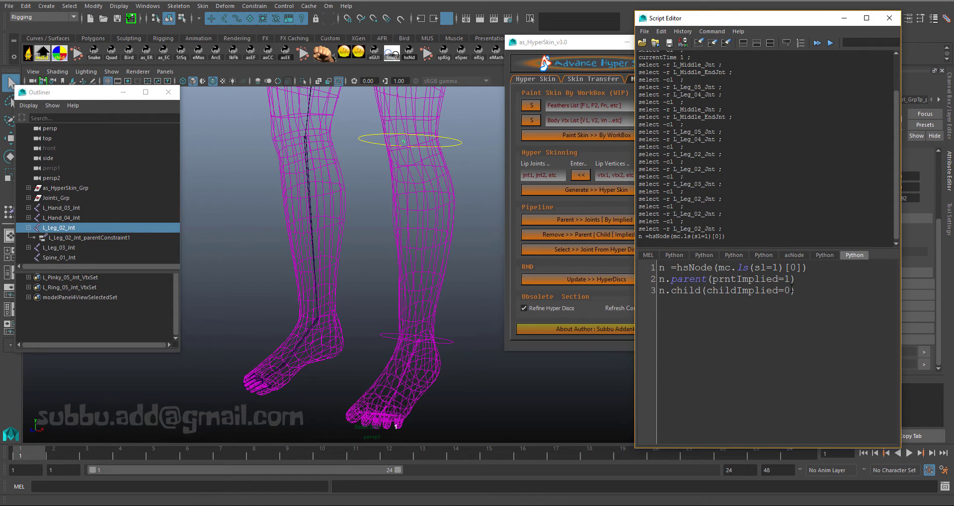
# - Change the child query to childImplied=1
pyautogui.doubleClick(788, 279)
pyautogui.doubleClick(788, 290)
pyautogui.write('1')
# - Reselect the L_Leg_02_Jnt knee joint after checking the L_Leg_03_Jnt foot joint
pyautogui.click(438, 152)
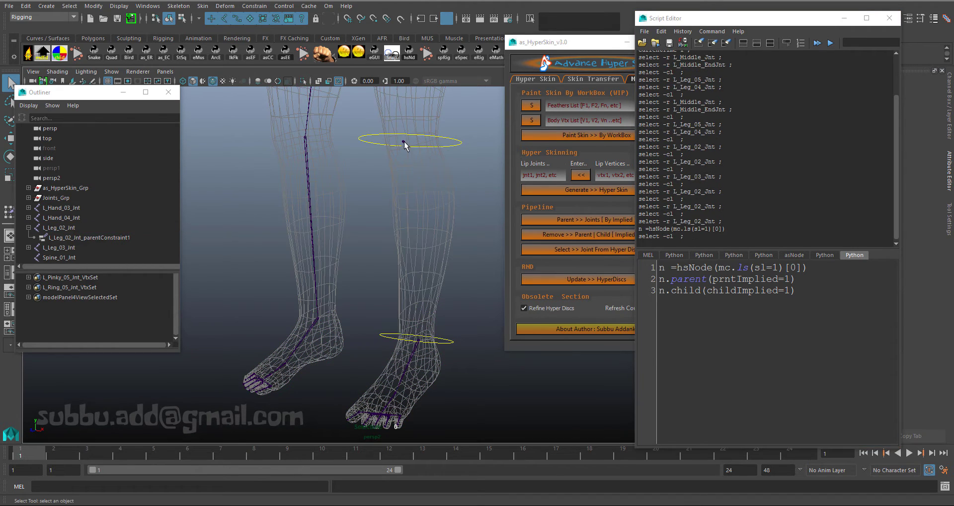
pyautogui.click(404, 141)
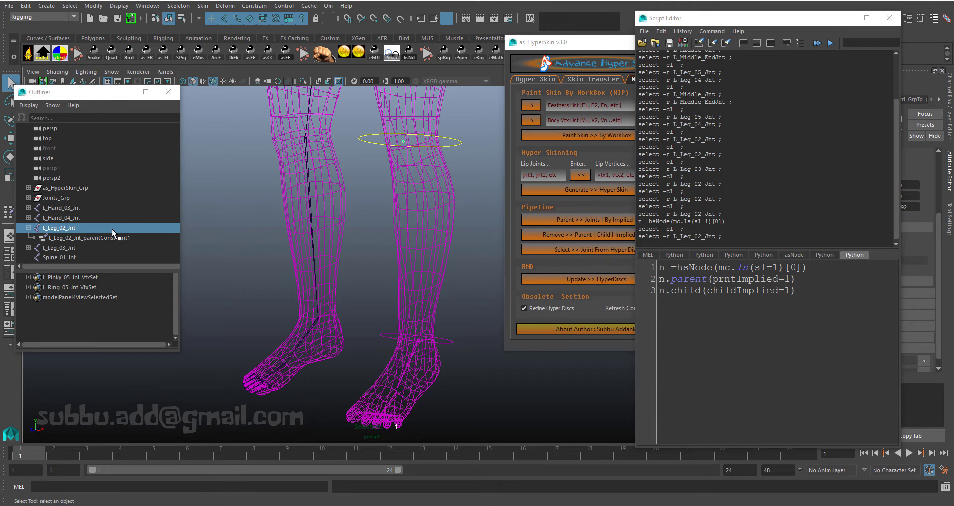
pyautogui.click(413, 351)
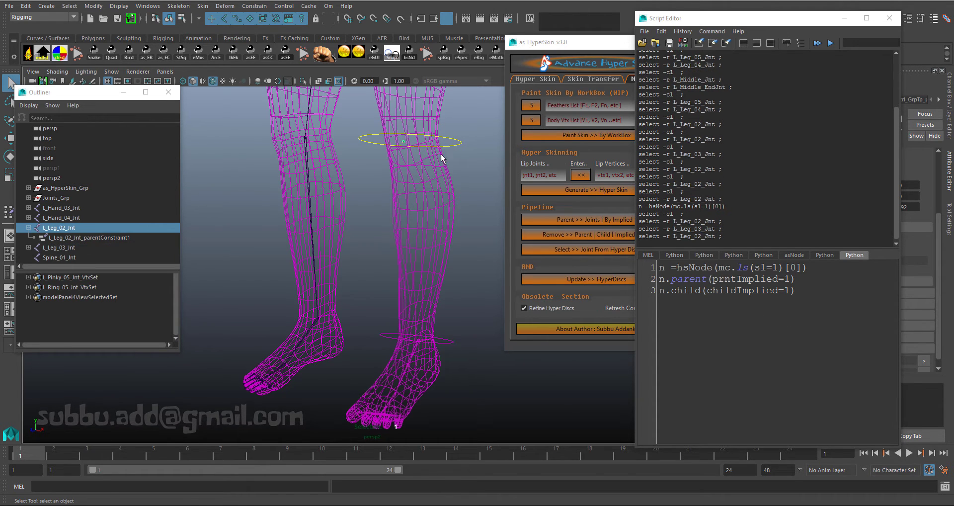
pyautogui.click(403, 143)
# - Evaluate n to confirm it is L_Leg_02_Jnt, clearing the script output history
pyautogui.moveTo(668, 271); pyautogui.dragTo(637, 267)
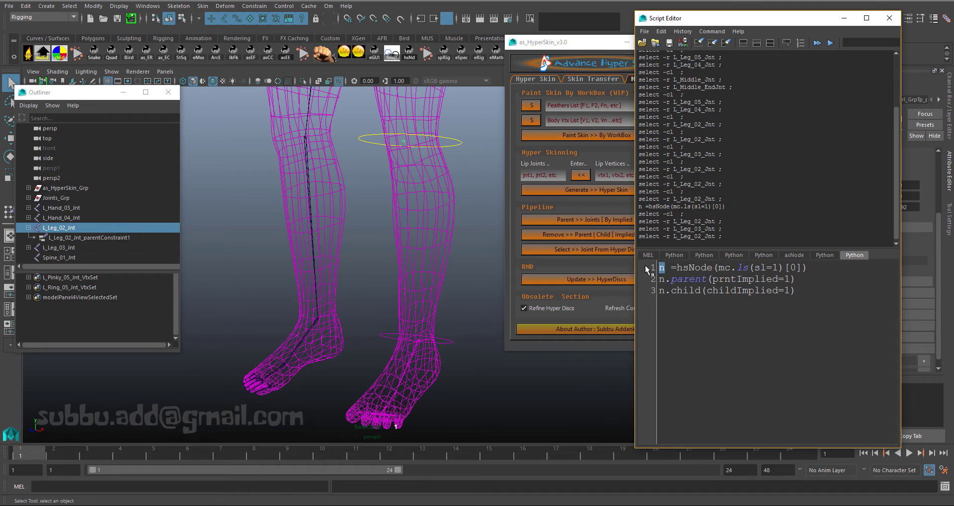
pyautogui.hotkey('ctrl', 'Return')
pyautogui.click(700, 44)
pyautogui.click(681, 328)
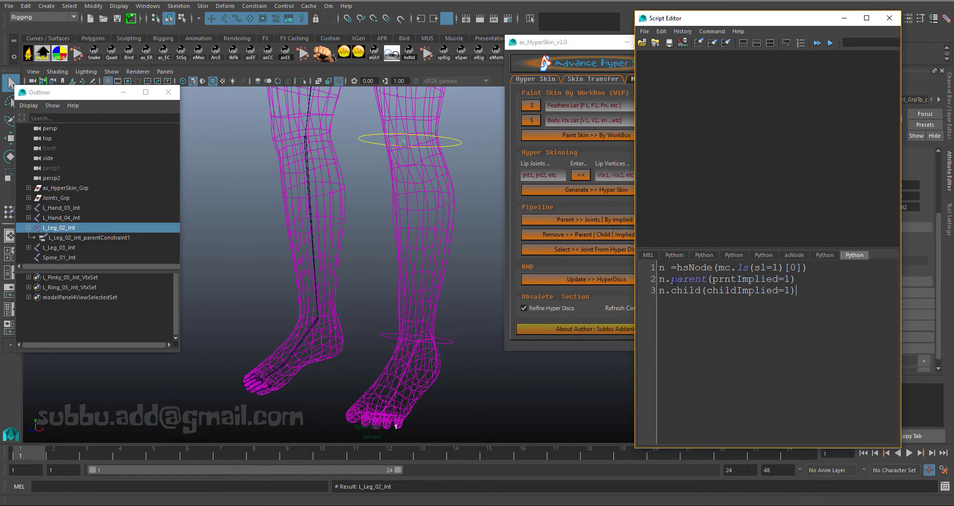
pyautogui.moveTo(667, 270); pyautogui.dragTo(647, 233)
pyautogui.hotkey('ctrl', 'Return')
pyautogui.click(403, 141)
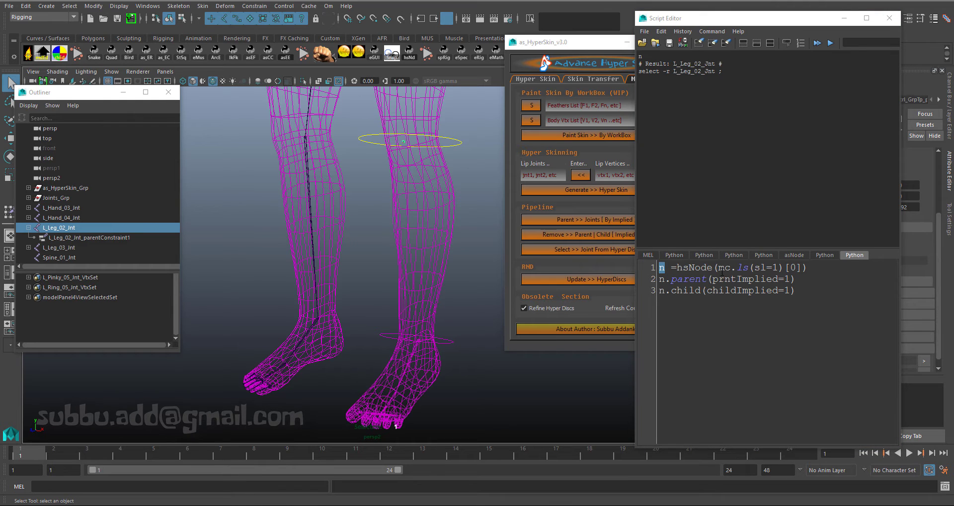
pyautogui.click(762, 301)
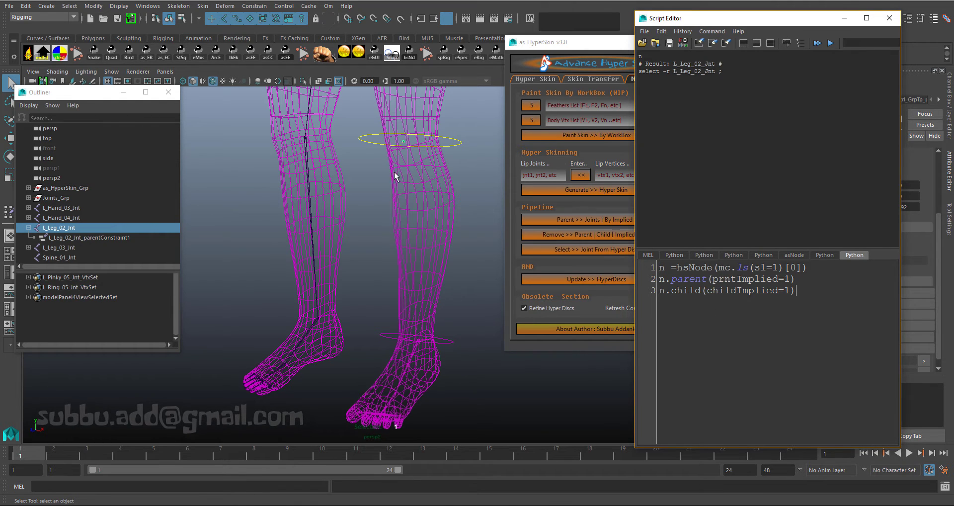
# - Inspect the L_Leg_01_Jnt thigh and L_Leg_03_Jnt foot joints, then clear the selection
pyautogui.keyDown('alt'); pyautogui.moveTo(464, 186); pyautogui.dragTo(442, 142, button='right'); pyautogui.keyUp('alt')
pyautogui.keyDown('alt'); pyautogui.moveTo(442, 143); pyautogui.dragTo(434, 228, button='middle'); pyautogui.keyUp('alt')
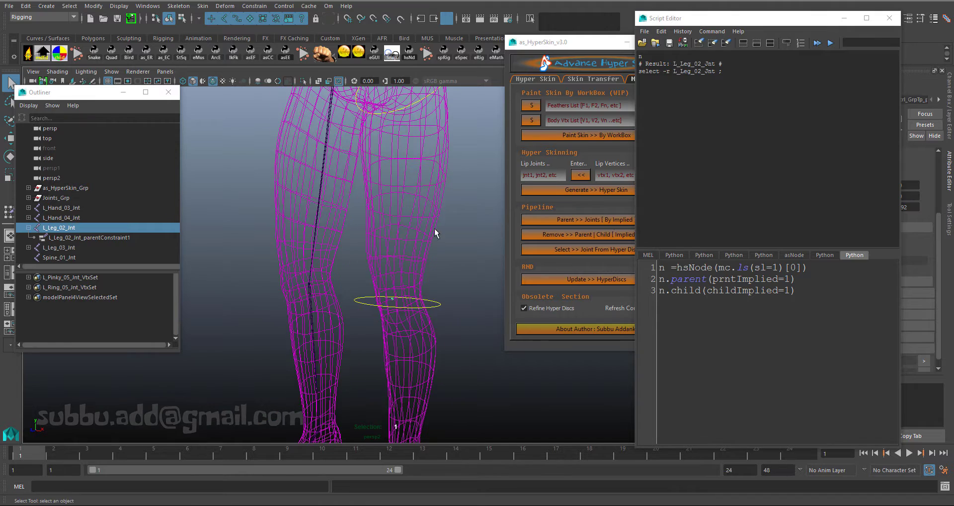
pyautogui.keyDown('alt'); pyautogui.moveTo(434, 228); pyautogui.dragTo(389, 125, button='right'); pyautogui.keyUp('alt')
pyautogui.click(401, 115)
pyautogui.keyDown('alt'); pyautogui.moveTo(430, 218); pyautogui.dragTo(413, 199, button='middle'); pyautogui.keyUp('alt')
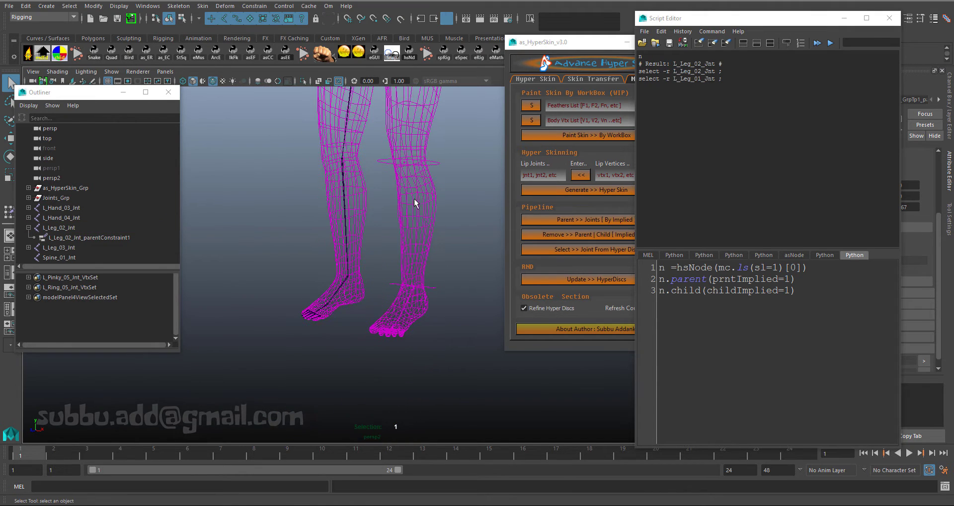
pyautogui.keyDown('alt'); pyautogui.moveTo(413, 198); pyautogui.dragTo(444, 340, button='right'); pyautogui.keyUp('alt')
pyautogui.click(438, 315)
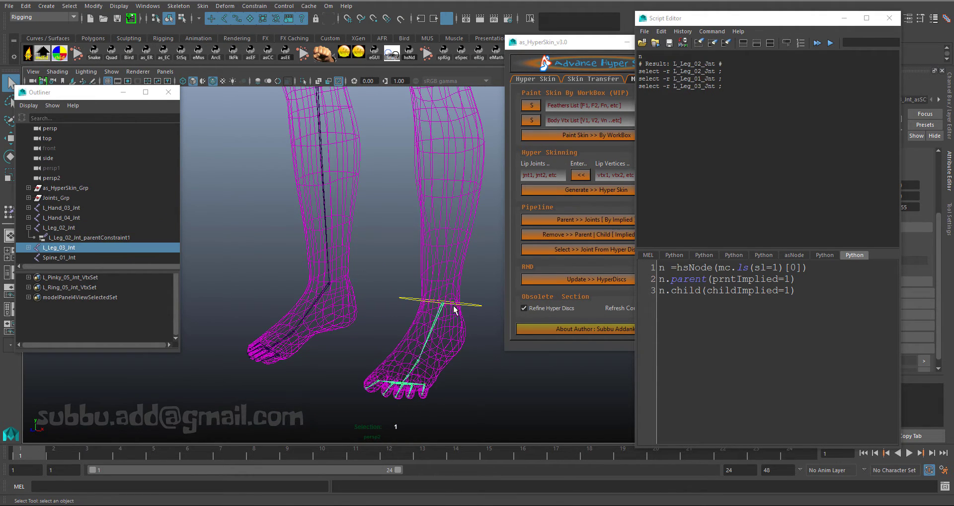
pyautogui.keyDown('alt'); pyautogui.moveTo(438, 315); pyautogui.dragTo(450, 221, button='middle'); pyautogui.keyUp('alt')
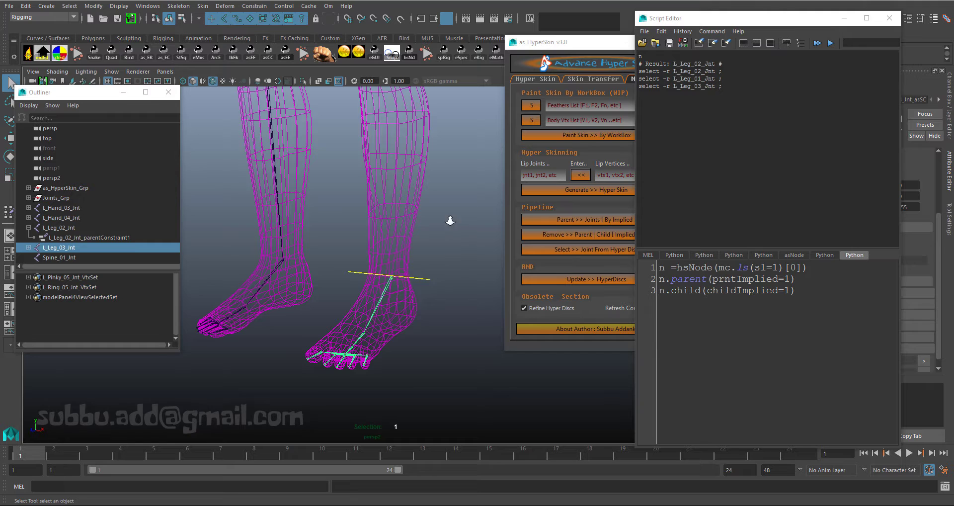
pyautogui.keyDown('alt'); pyautogui.moveTo(450, 221); pyautogui.dragTo(491, 234, button='right'); pyautogui.keyUp('alt')
pyautogui.keyDown('alt'); pyautogui.moveTo(494, 234); pyautogui.dragTo(509, 221, button='middle'); pyautogui.keyUp('alt')
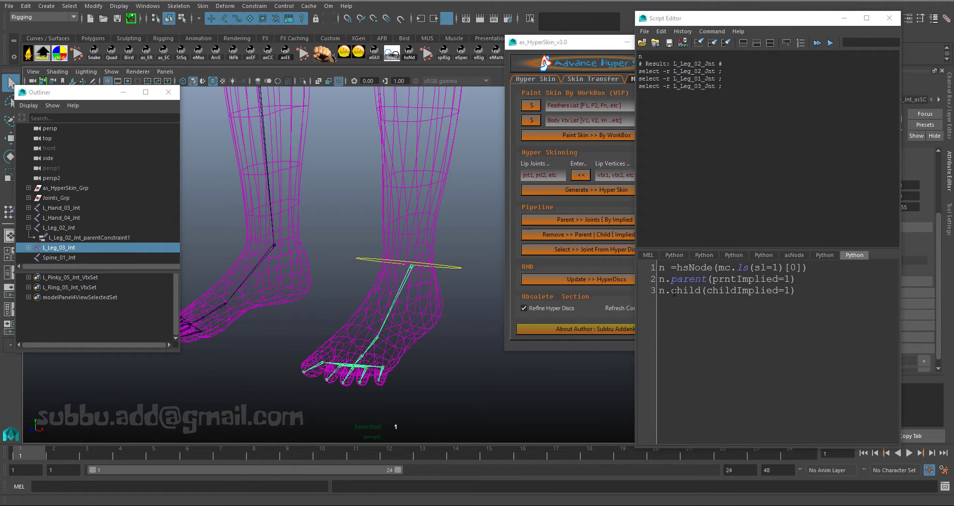
pyautogui.click(473, 302)
# - Evaluate n again to check which joint it refers to
pyautogui.doubleClick(665, 267)
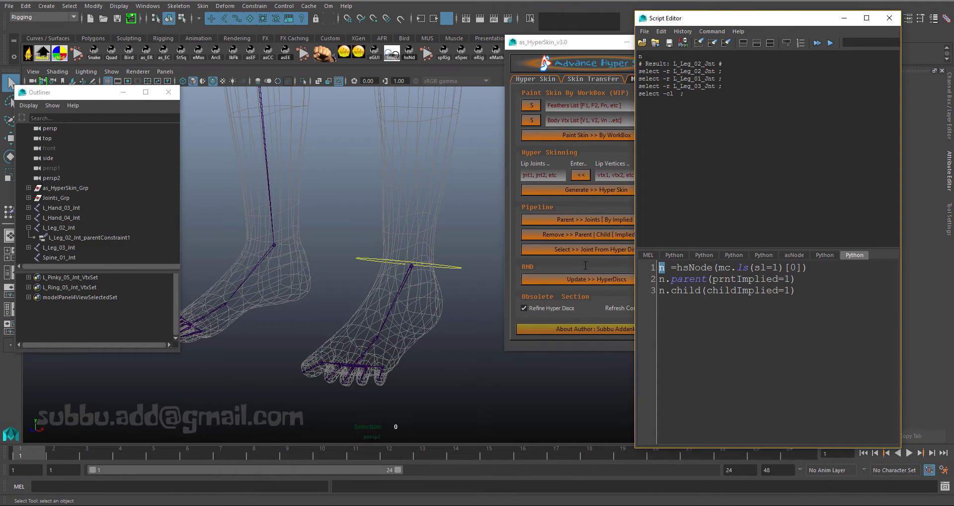
pyautogui.hotkey('ctrl', 'Return')
pyautogui.scroll(-3, 463, 232)
pyautogui.keyDown('alt'); pyautogui.moveTo(415, 194); pyautogui.dragTo(424, 262, button='middle'); pyautogui.keyUp('alt')
pyautogui.scroll(-1, 424, 262)
# - Add an n.select() line below the first line, followed by a blank line
pyautogui.click(806, 272)
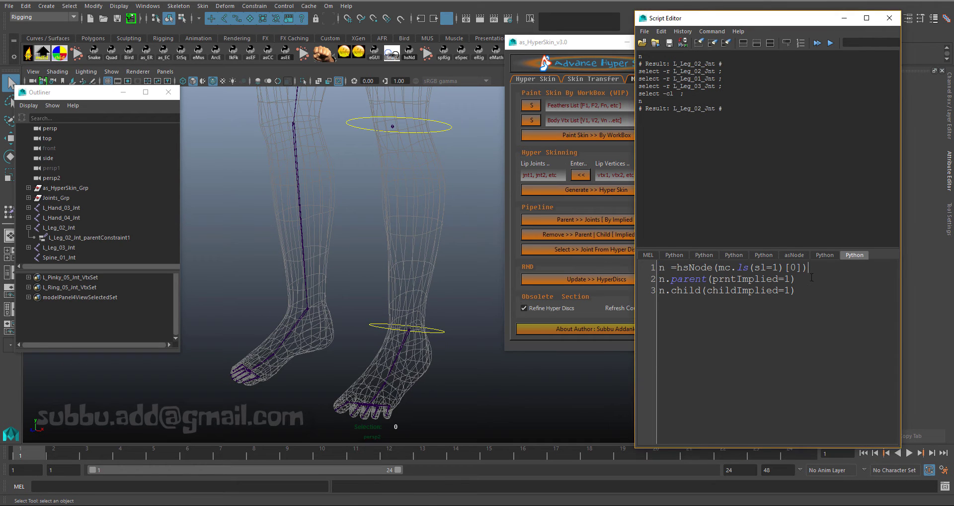
pyautogui.press('Return')
pyautogui.write('n.sele')
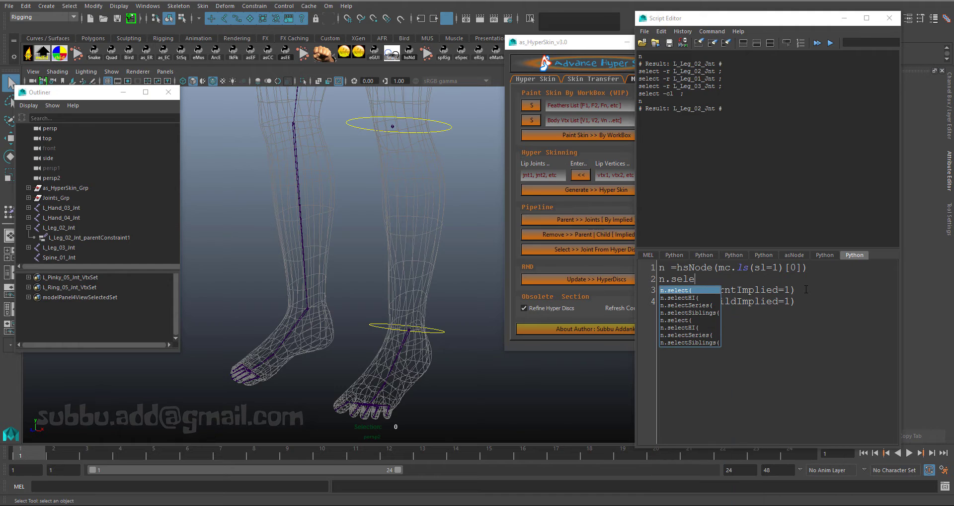
pyautogui.press('Return')
pyautogui.write(')')
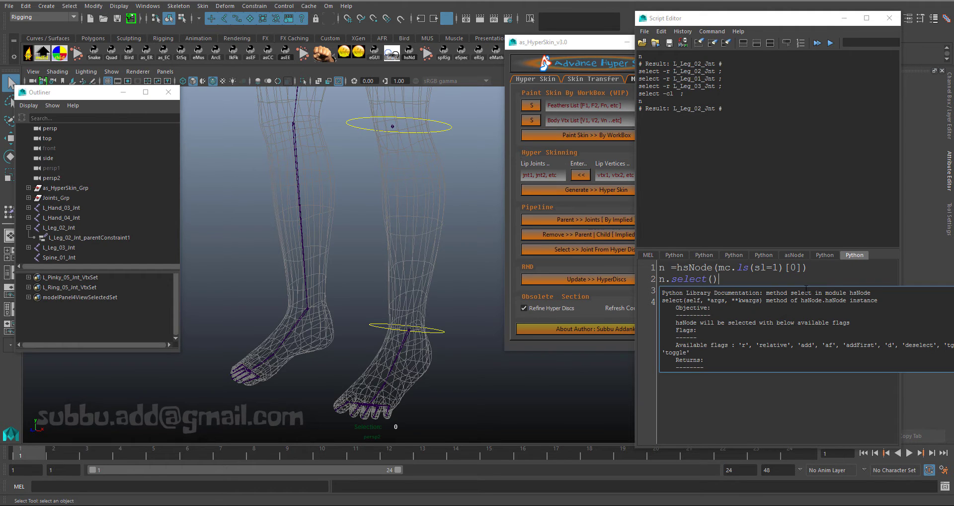
pyautogui.press('Escape')
pyautogui.click(728, 283)
pyautogui.press('Return')
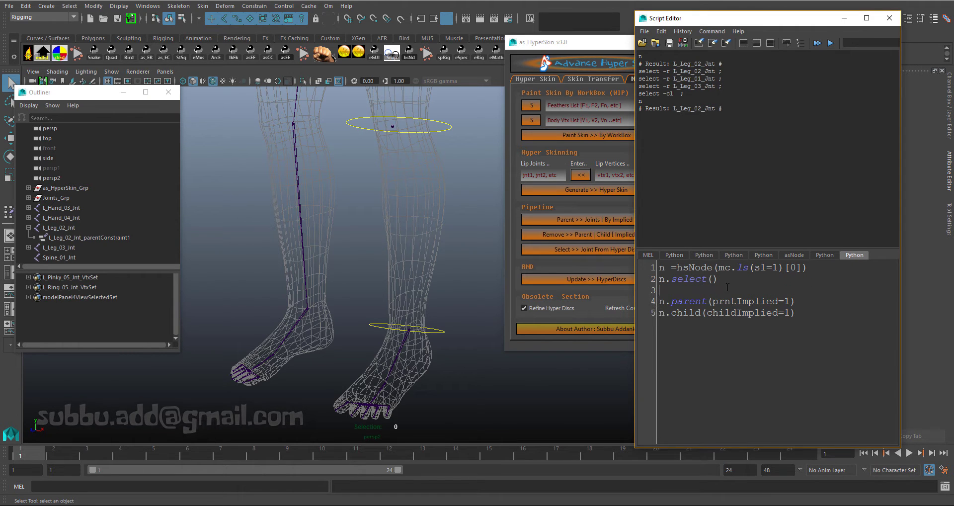
# - Run n.select() twice to select L_Leg_02_Jnt through hsNode
pyautogui.moveTo(722, 283); pyautogui.dragTo(660, 282)
pyautogui.hotkey('ctrl', 'Return')
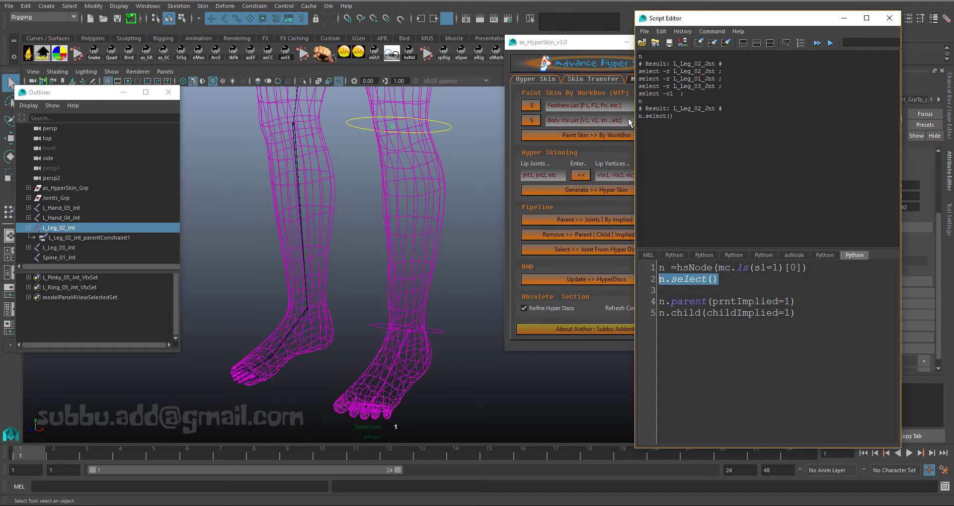
pyautogui.click(467, 183)
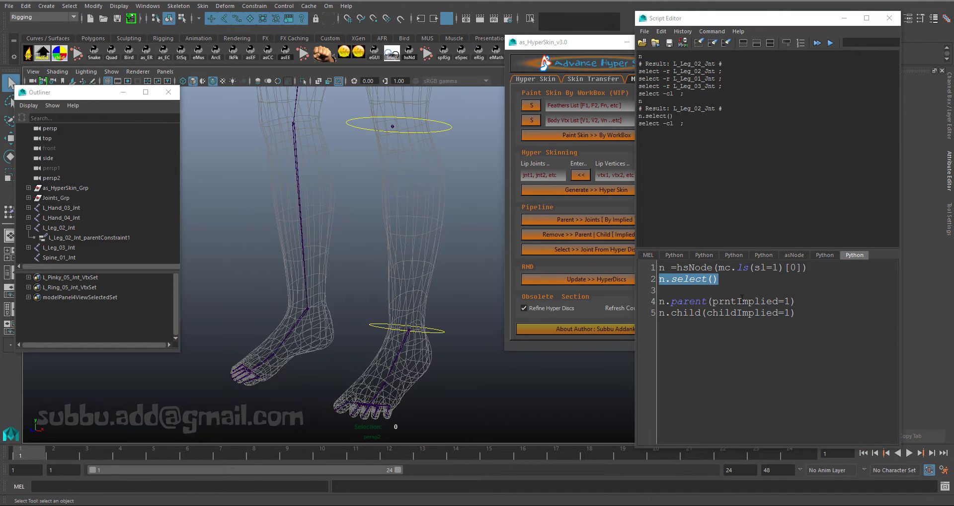
pyautogui.moveTo(724, 281); pyautogui.dragTo(660, 281)
pyautogui.hotkey('ctrl', 'Return')
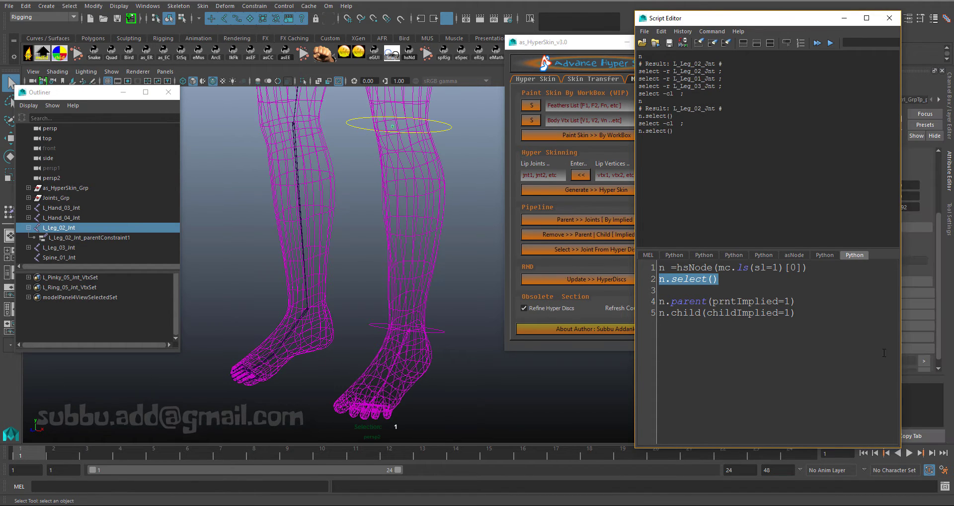
pyautogui.click(812, 345)
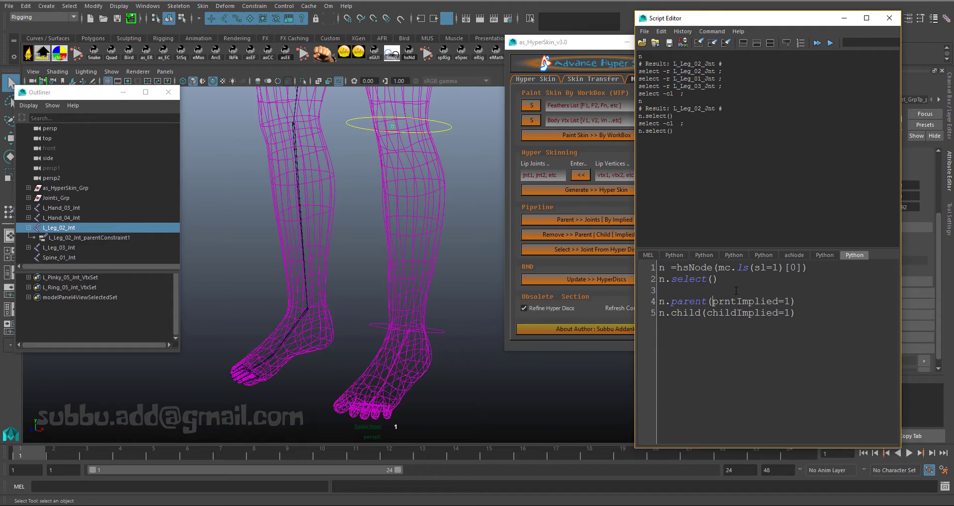
# - Check the parent method documentation and run the implied parent query
pyautogui.hotkey('ctrl', 'h')
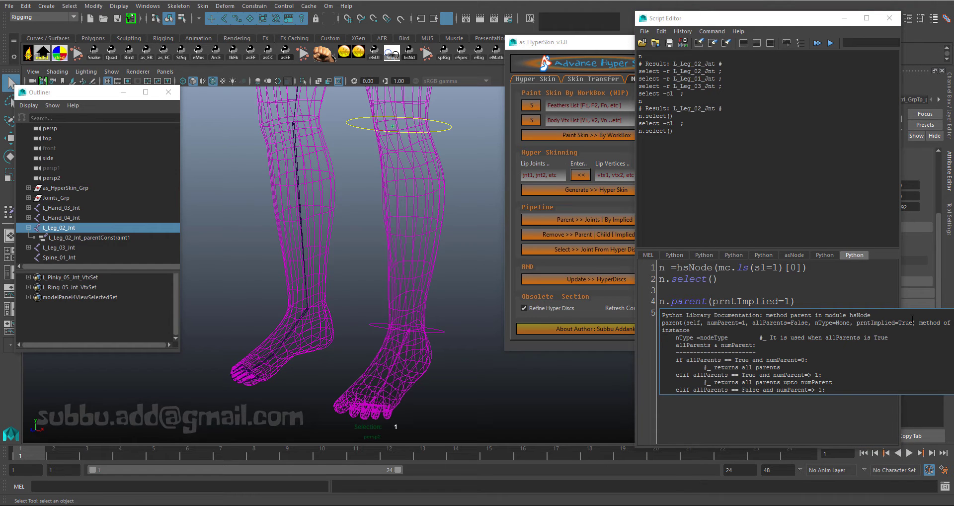
pyautogui.click(822, 294)
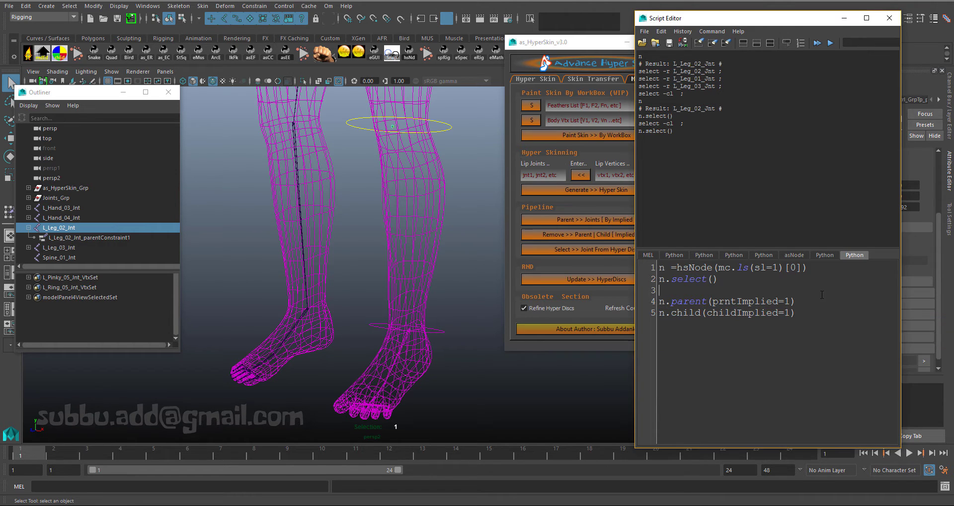
pyautogui.moveTo(799, 300); pyautogui.dragTo(649, 300)
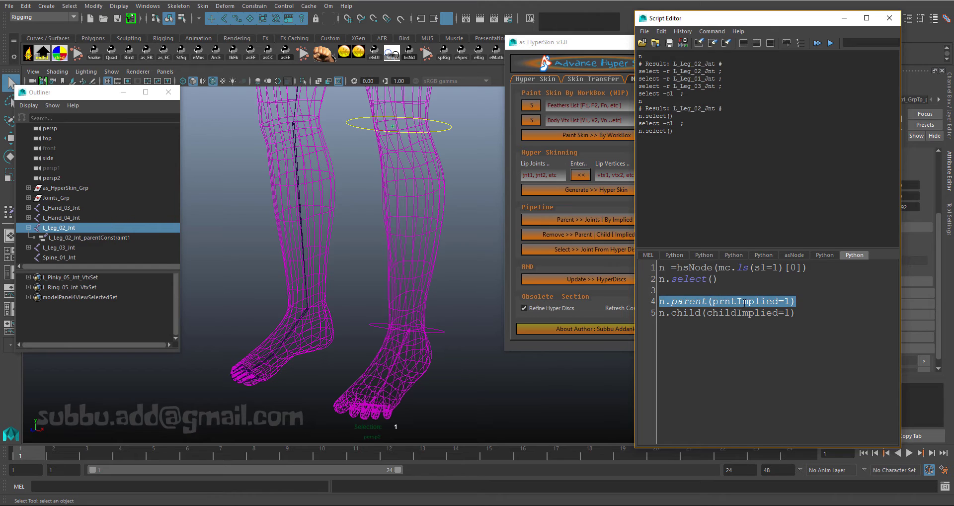
pyautogui.hotkey('ctrl', 'Return')
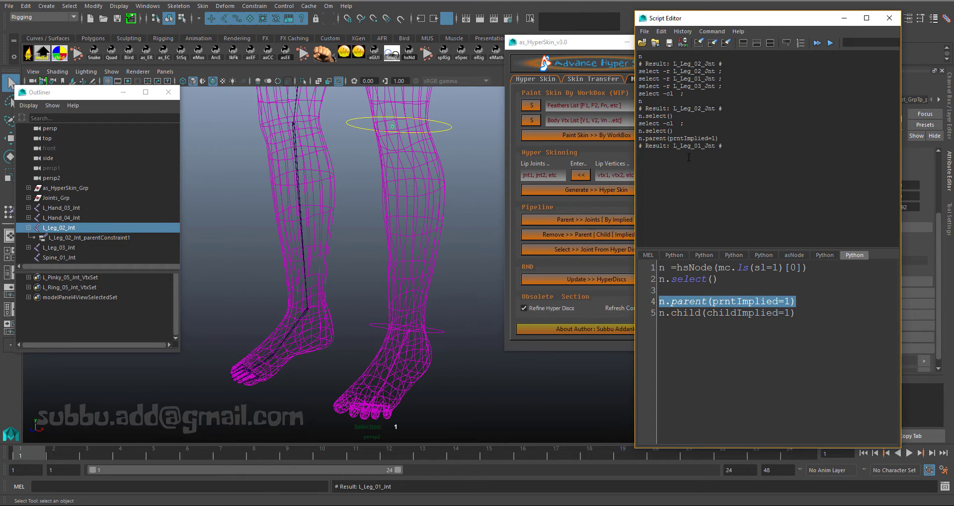
pyautogui.click(793, 307)
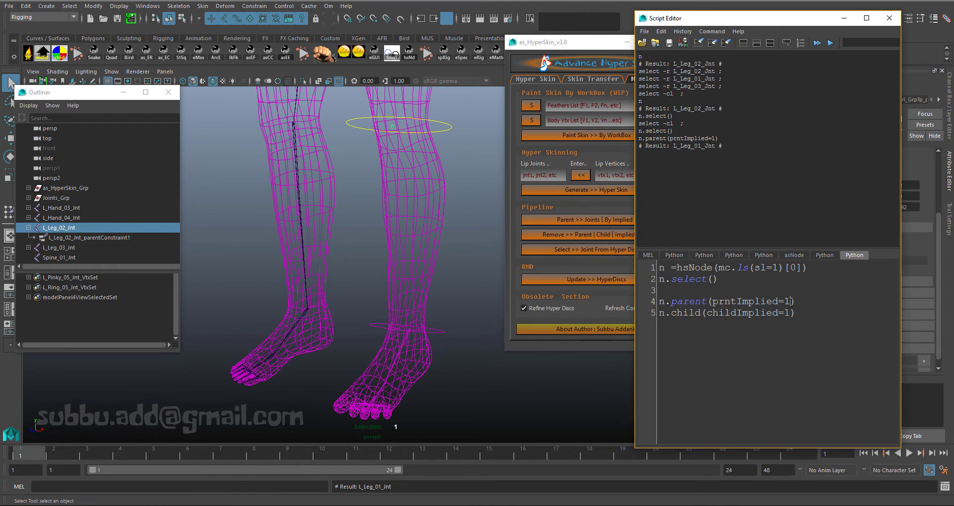
# - Change the parent query to prntImplied=0 and run it
pyautogui.press('Left')
pyautogui.press('BackSpace')
pyautogui.write('0')
pyautogui.moveTo(796, 302); pyautogui.dragTo(660, 302)
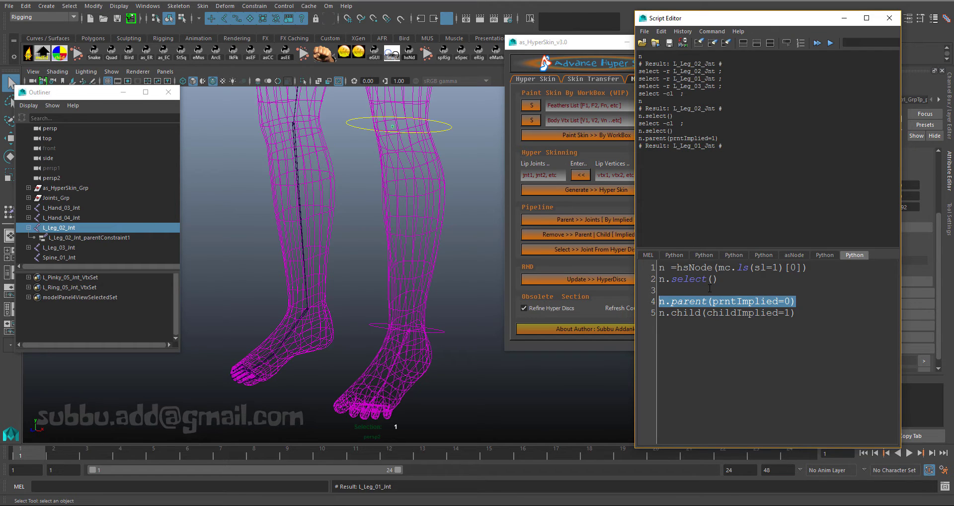
pyautogui.hotkey('ctrl', 'Return')
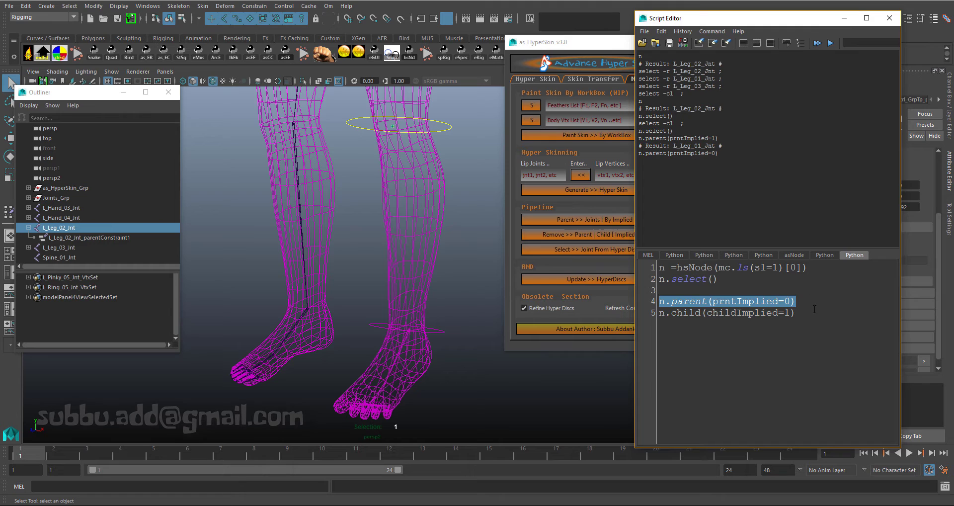
# - Run n.child(childImplied=1) to get L_Leg_03_Jnt and check the ankle joint
pyautogui.click(806, 311)
pyautogui.moveTo(797, 312); pyautogui.dragTo(646, 312)
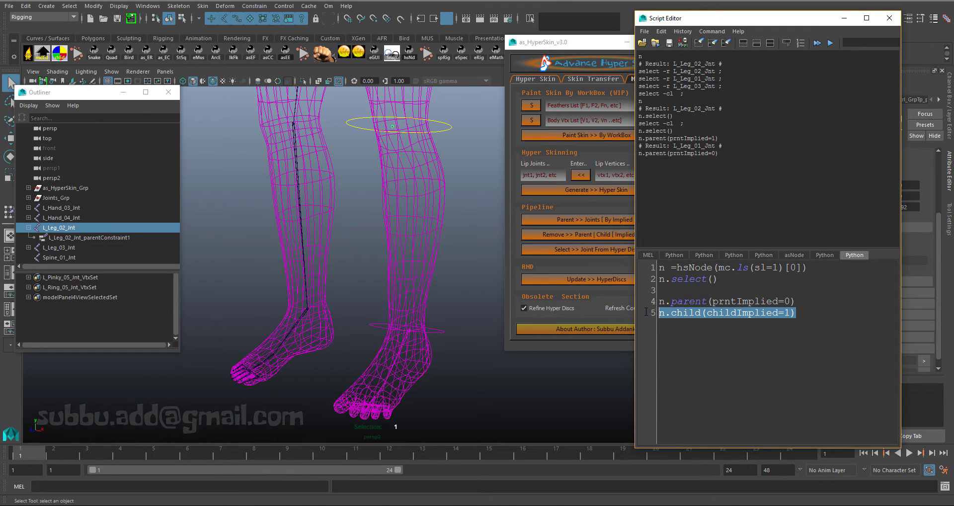
pyautogui.click(801, 313)
pyautogui.moveTo(797, 312); pyautogui.dragTo(659, 312)
pyautogui.hotkey('ctrl', 'Return')
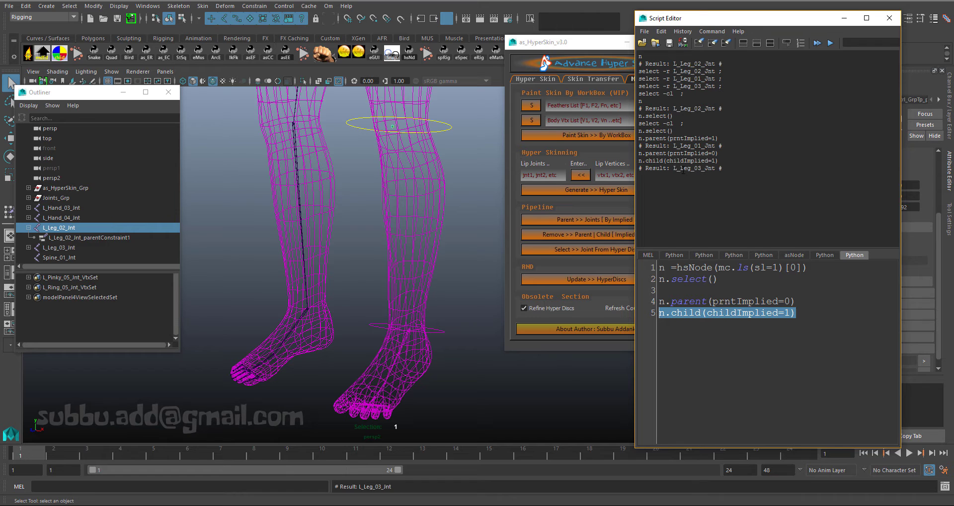
pyautogui.click(403, 346)
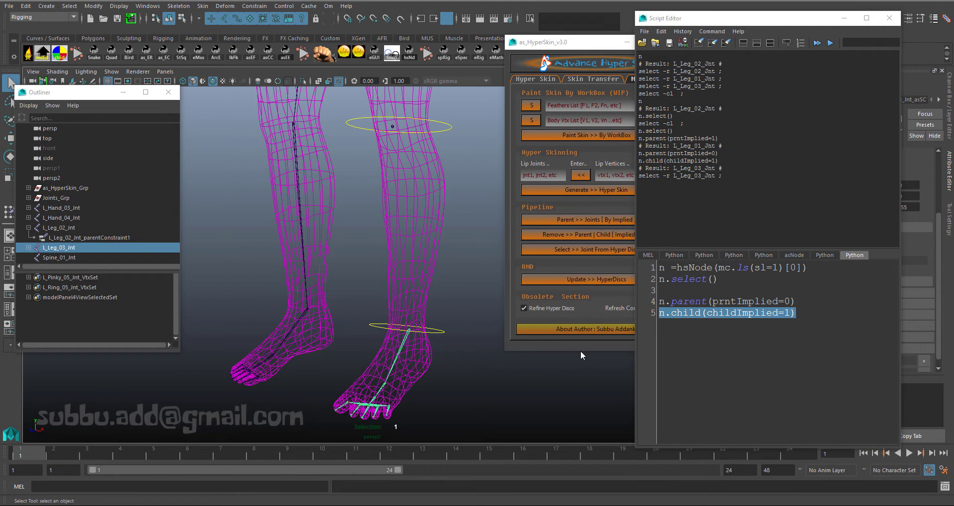
pyautogui.click(576, 382)
pyautogui.click(791, 313)
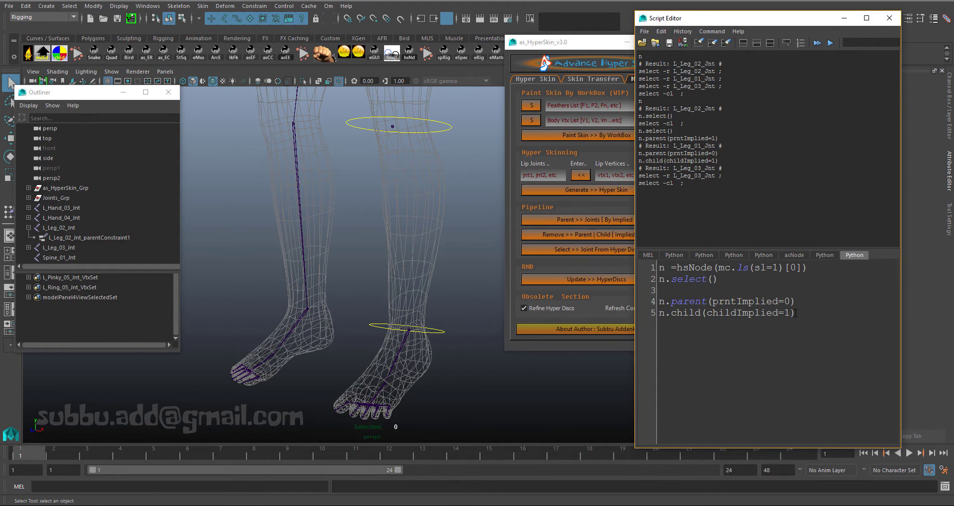
# - Run the child query with childImplied=0 and inspect L_Leg_02_Jnt_parentConstraint1 in the Outliner
pyautogui.press('BackSpace')
pyautogui.write('0')
pyautogui.moveTo(796, 312); pyautogui.dragTo(636, 314)
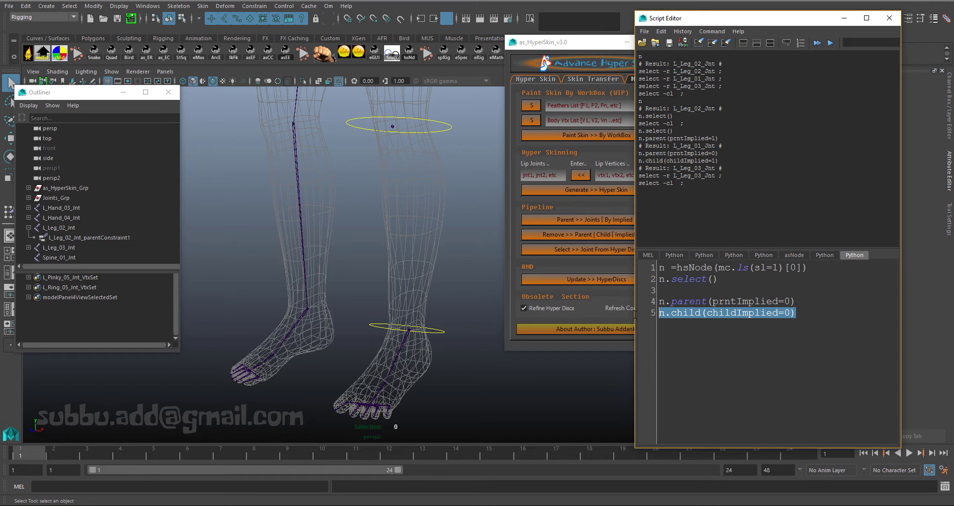
pyautogui.hotkey('ctrl', 'Return')
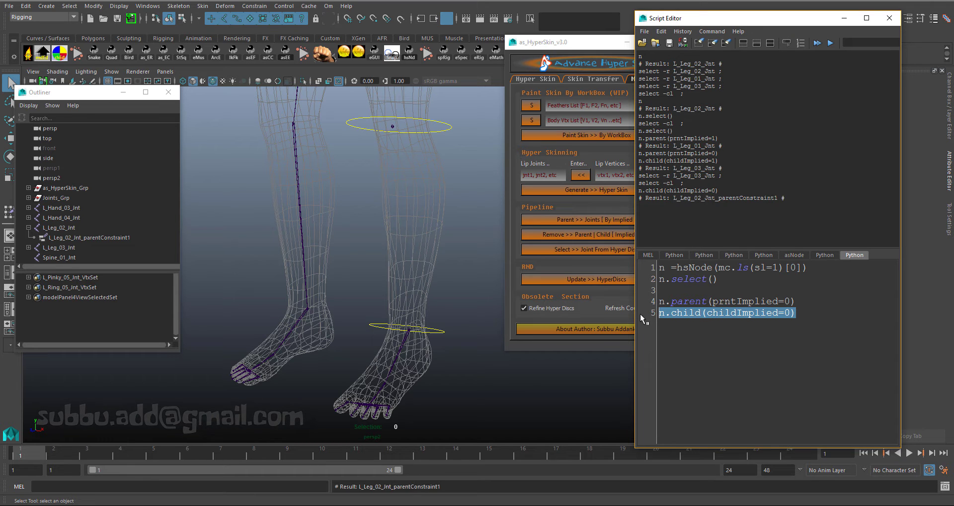
pyautogui.click(63, 228)
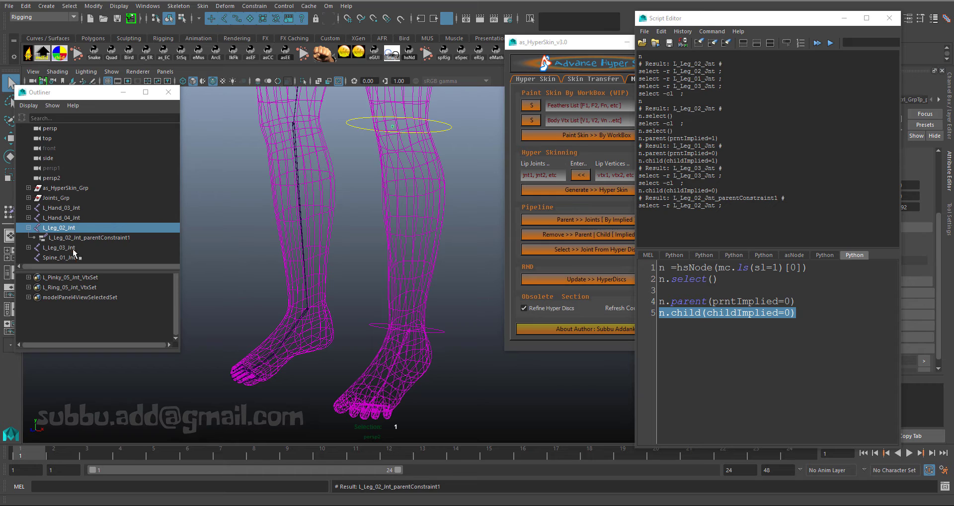
pyautogui.click(74, 237)
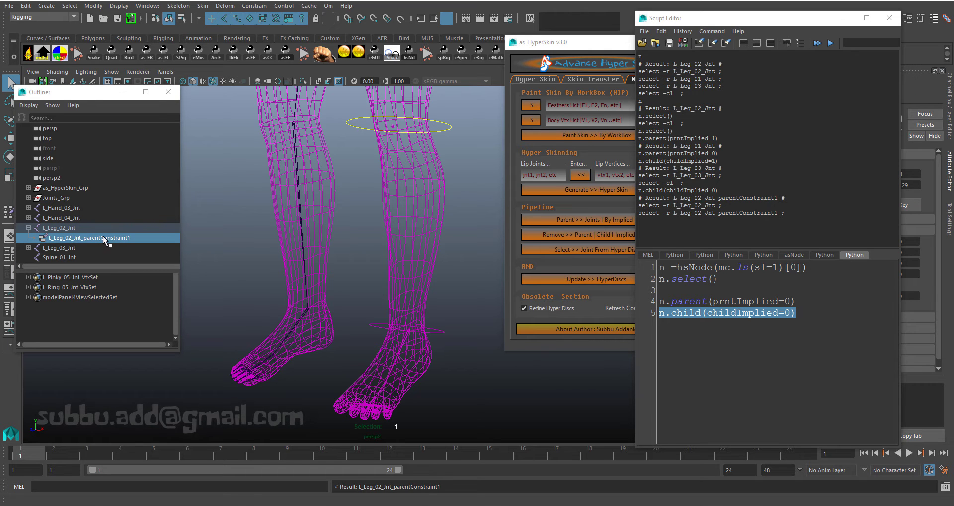
pyautogui.click(214, 240)
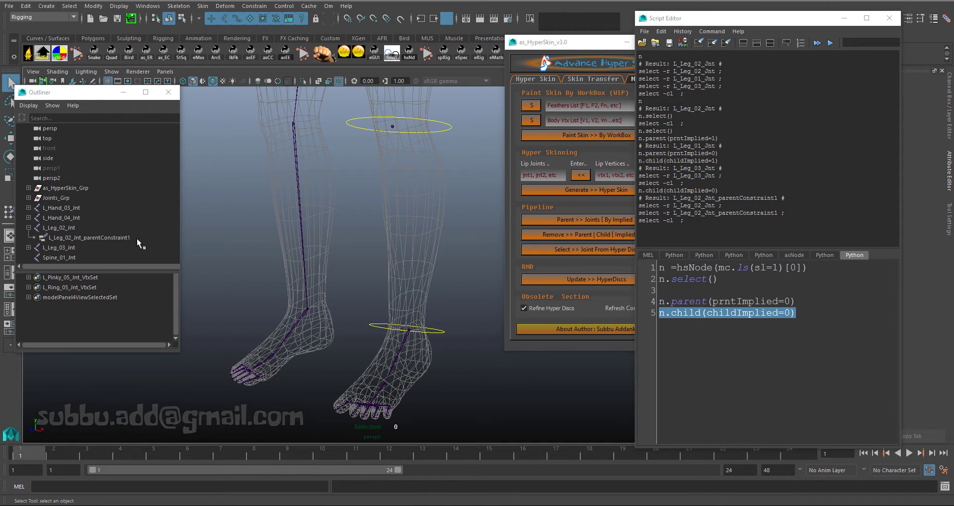
# - Restore childImplied=1, rerun it to get L_Leg_03_Jnt, and move the Script Editor aside
pyautogui.click(708, 334)
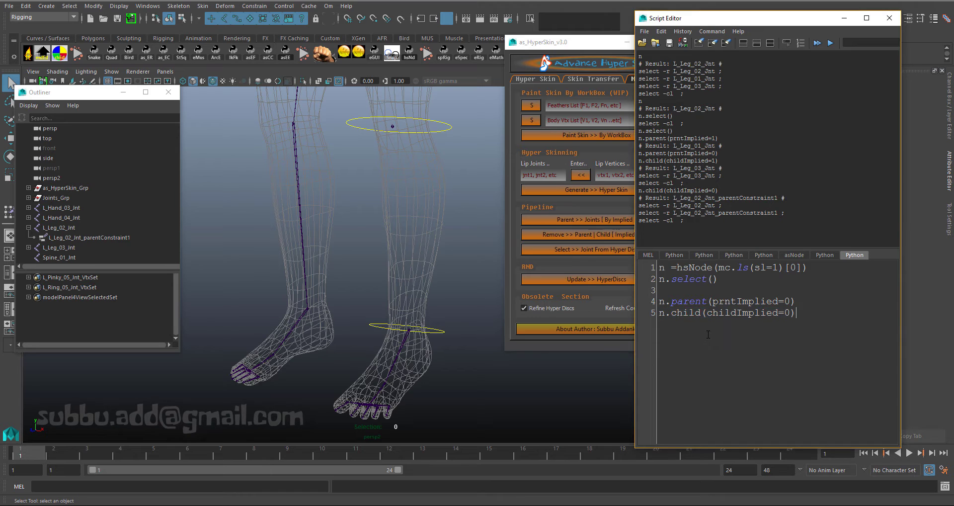
pyautogui.press('BackSpace')
pyautogui.write('1')
pyautogui.moveTo(798, 314); pyautogui.dragTo(598, 312)
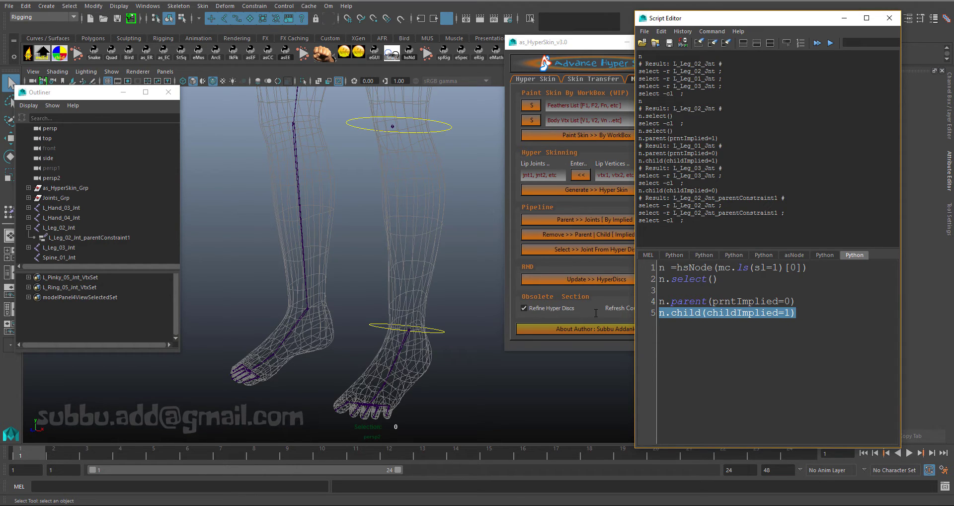
pyautogui.hotkey('ctrl', 'Return')
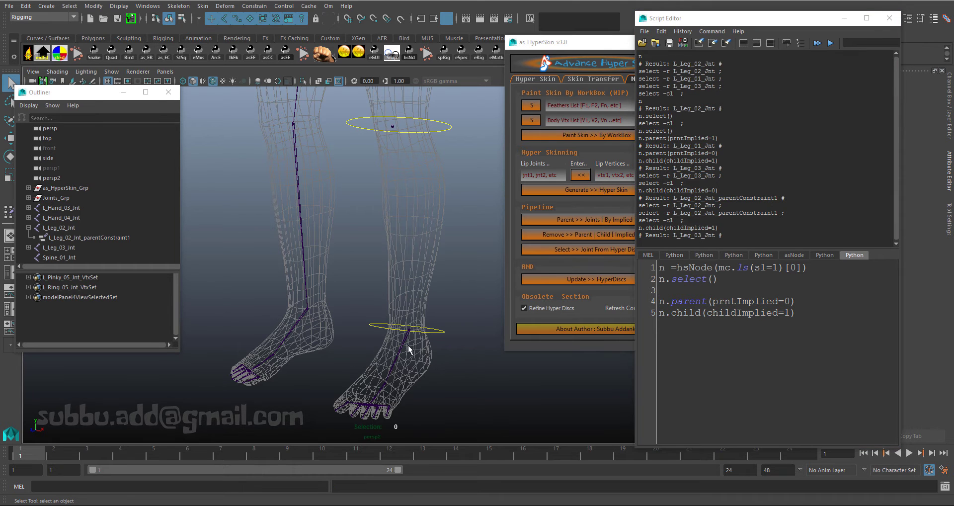
pyautogui.click(407, 345)
pyautogui.click(466, 284)
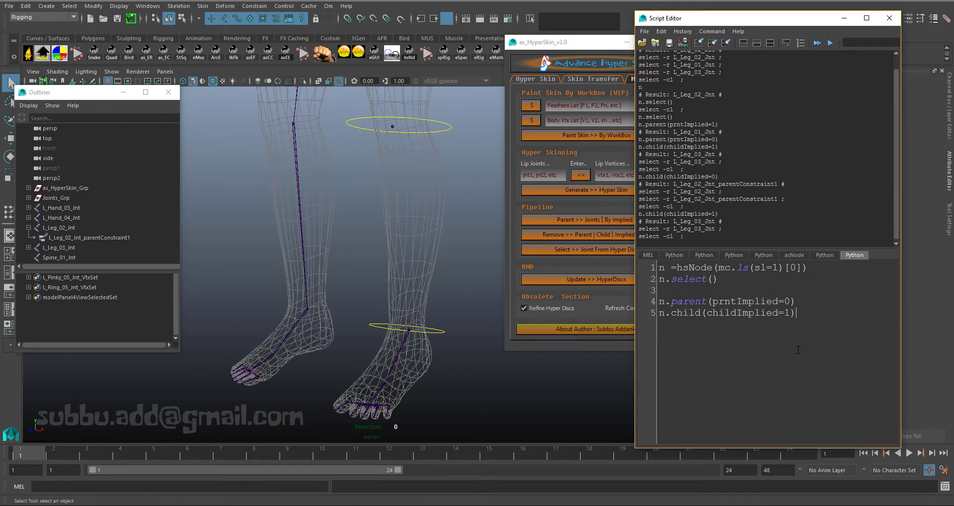
pyautogui.moveTo(776, 21); pyautogui.dragTo(657, 22)
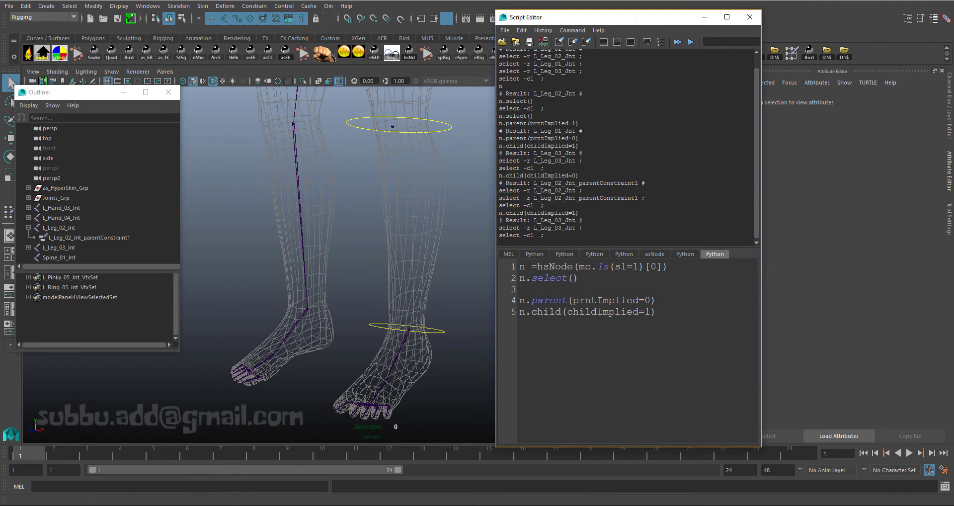
# - Select L_Leg_02_Jnt to read M Prnt L_Leg_01_Int and M Chd L_Leg_03_Int, with HyperSkin in front
pyautogui.click(393, 127)
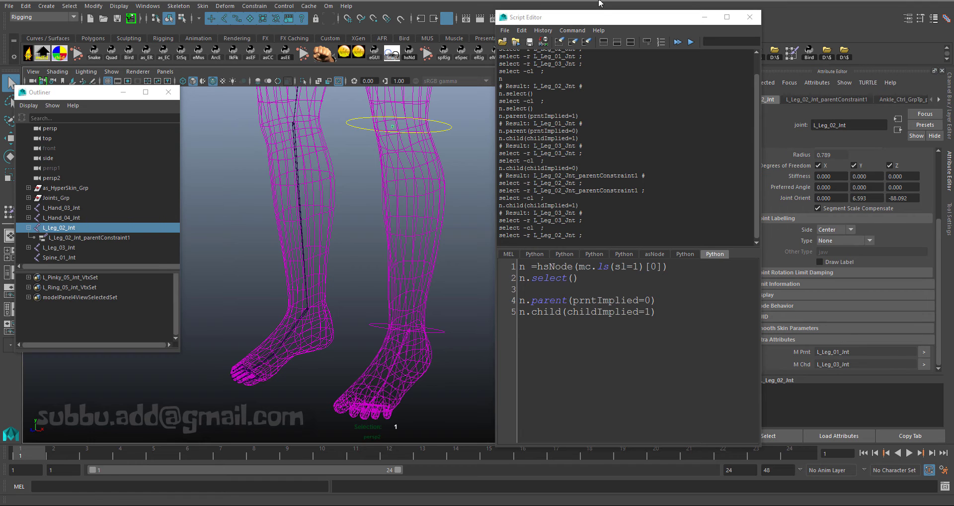
pyautogui.moveTo(595, 22); pyautogui.dragTo(564, 19)
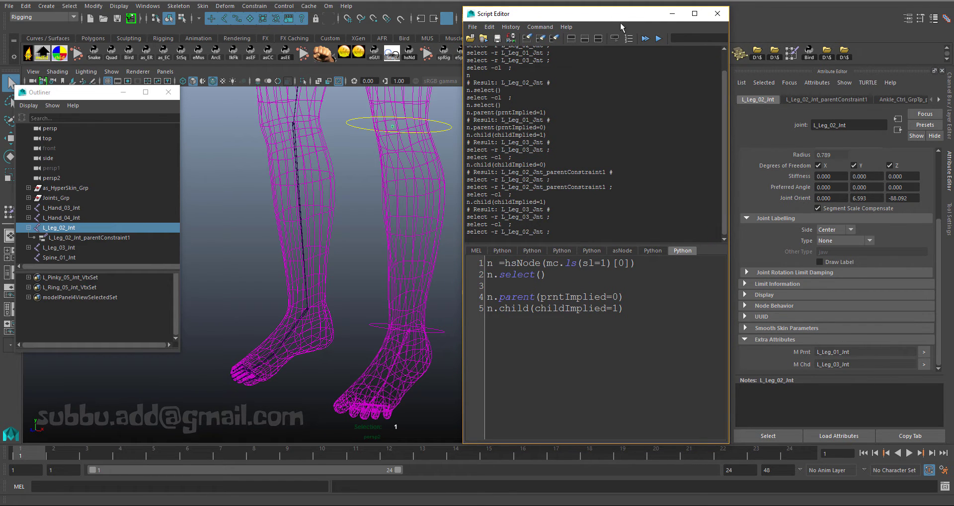
pyautogui.moveTo(625, 14); pyautogui.dragTo(599, 136)
pyautogui.moveTo(595, 48); pyautogui.dragTo(609, 39)
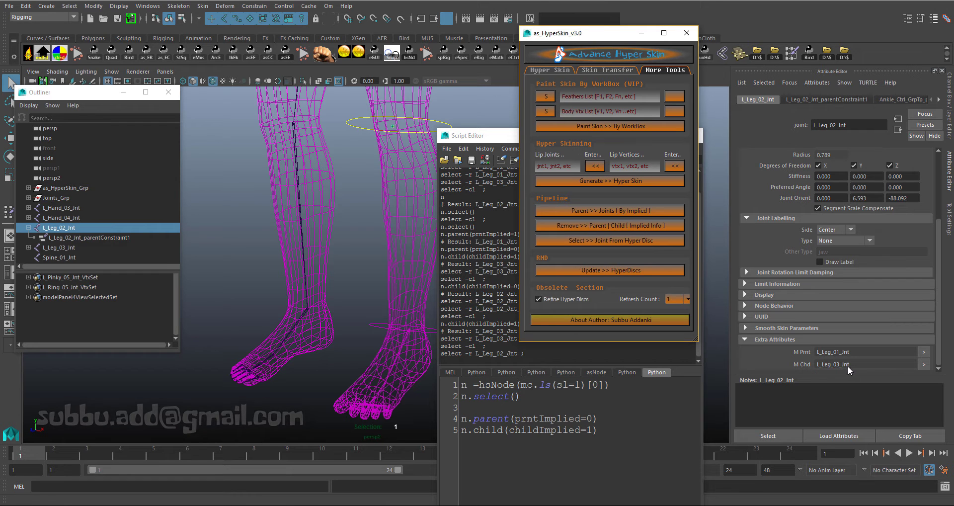
# - Select the ankle joint L_Leg_03_Jnt and read its M Prnt and M Chd attributes
pyautogui.moveTo(482, 137); pyautogui.dragTo(719, 63)
pyautogui.click(471, 148)
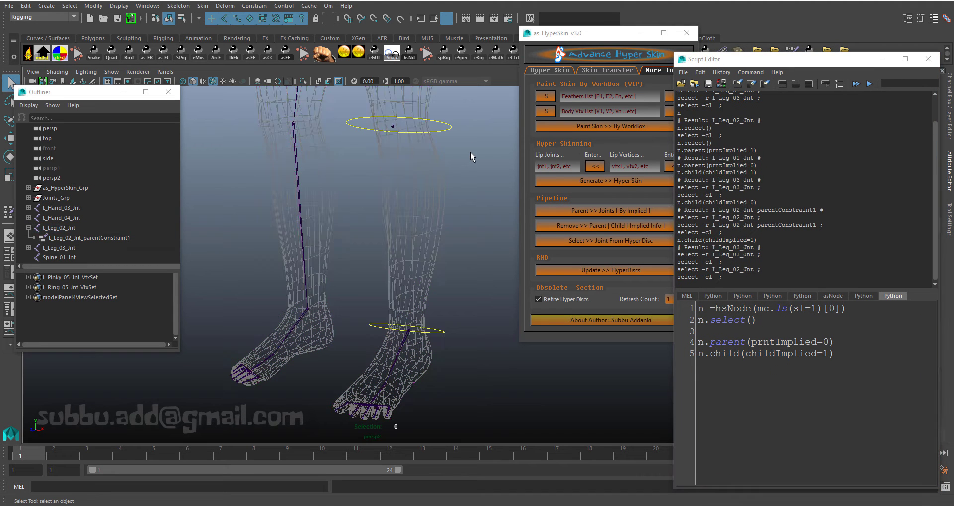
pyautogui.scroll(-4, 381, 172)
pyautogui.keyDown('alt'); pyautogui.moveTo(381, 172); pyautogui.dragTo(415, 133, button='middle'); pyautogui.keyUp('alt')
pyautogui.keyDown('alt'); pyautogui.moveTo(415, 132); pyautogui.dragTo(406, 332); pyautogui.keyUp('alt')
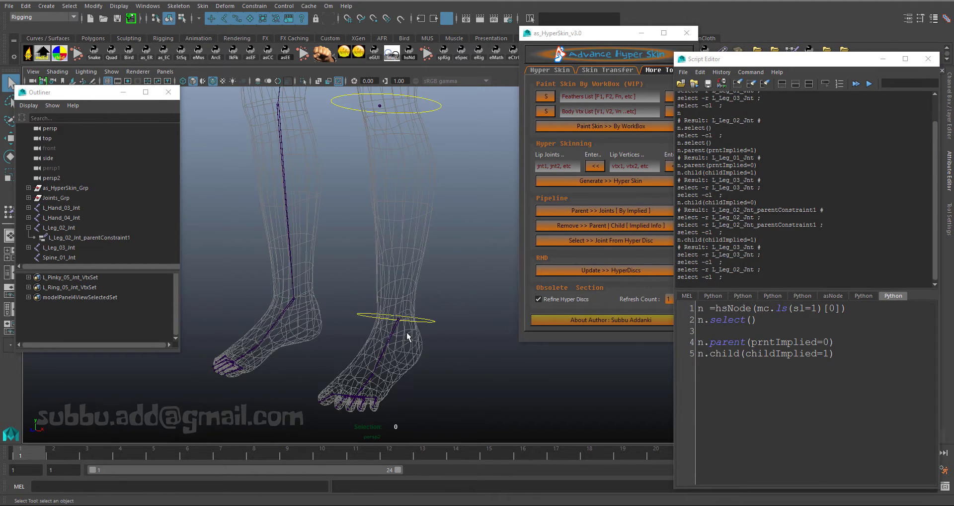
pyautogui.click(398, 330)
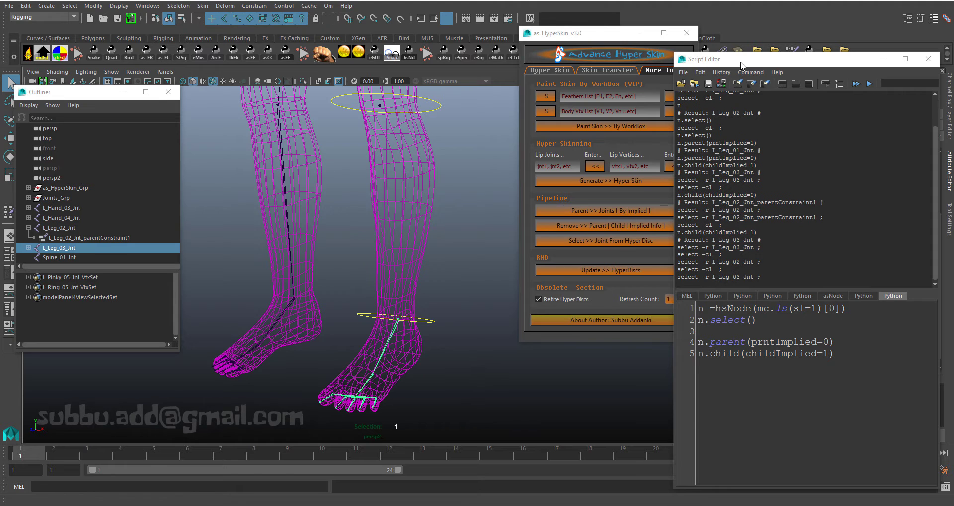
pyautogui.moveTo(744, 64); pyautogui.dragTo(536, 48)
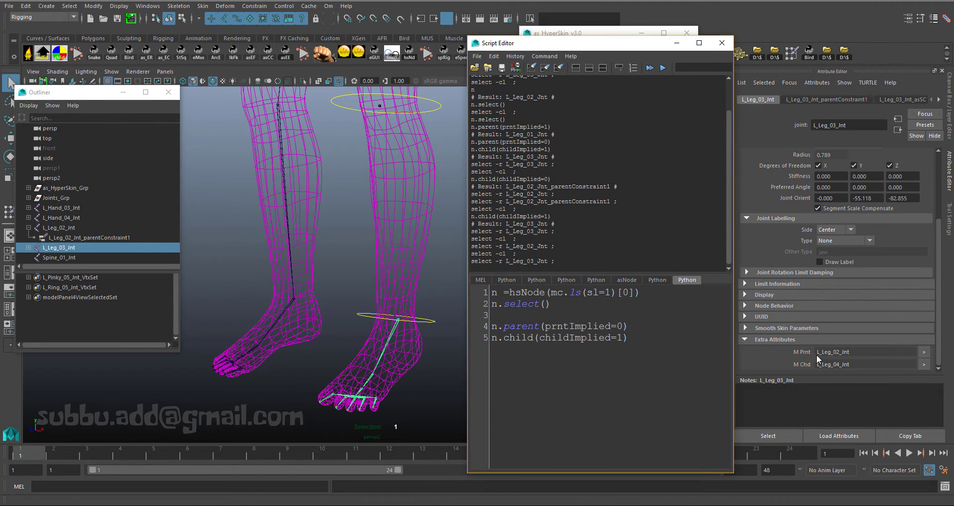
# - Check L_Leg_04_Jnt's implied parent and child links, then deselect
pyautogui.click(369, 378)
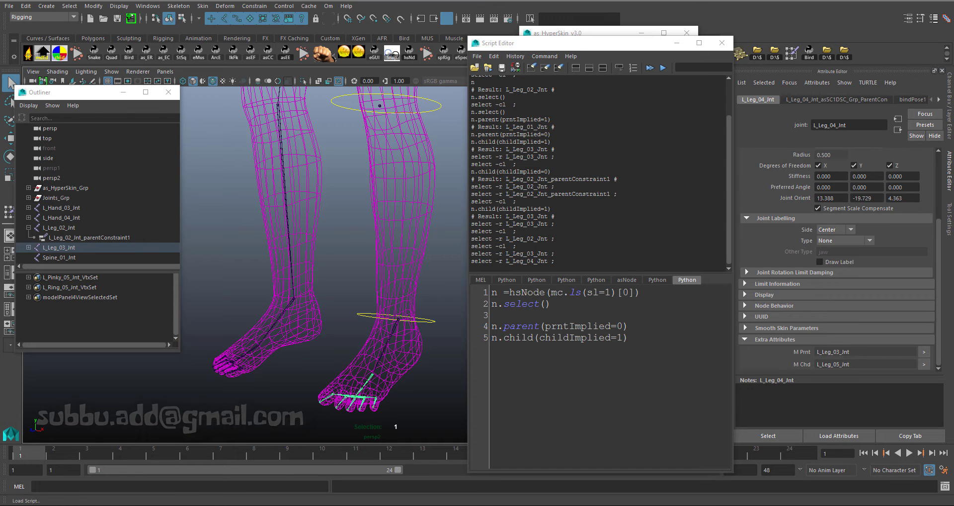
pyautogui.click(454, 207)
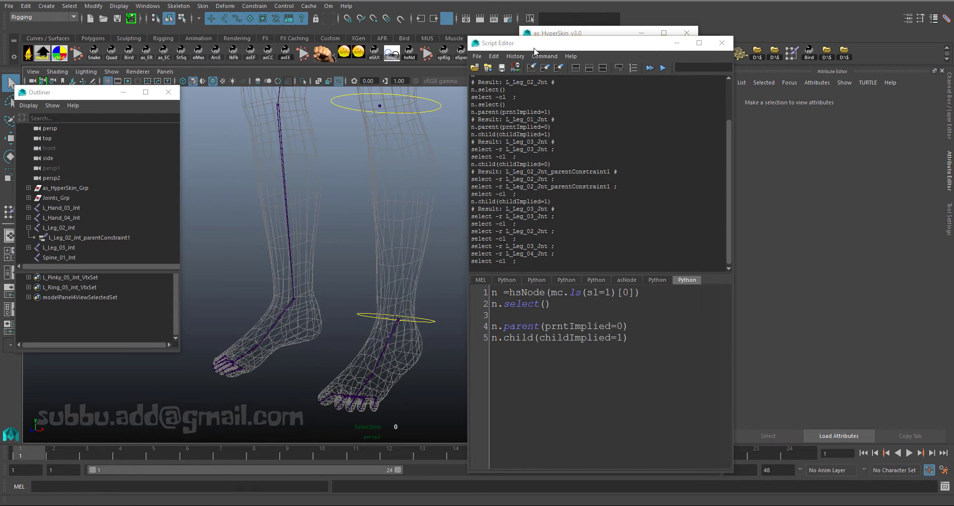
pyautogui.moveTo(535, 45); pyautogui.dragTo(708, 42)
pyautogui.click(430, 181)
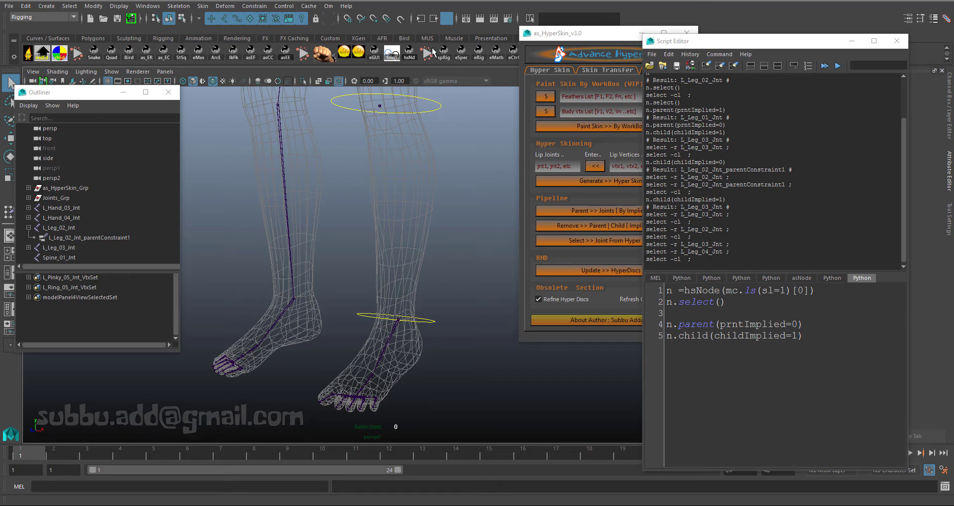
# - Select all 37 joints matching *_Jnt and run Remove >> Parent | Child [Implied Info]
pyautogui.click(553, 18)
pyautogui.write('*')
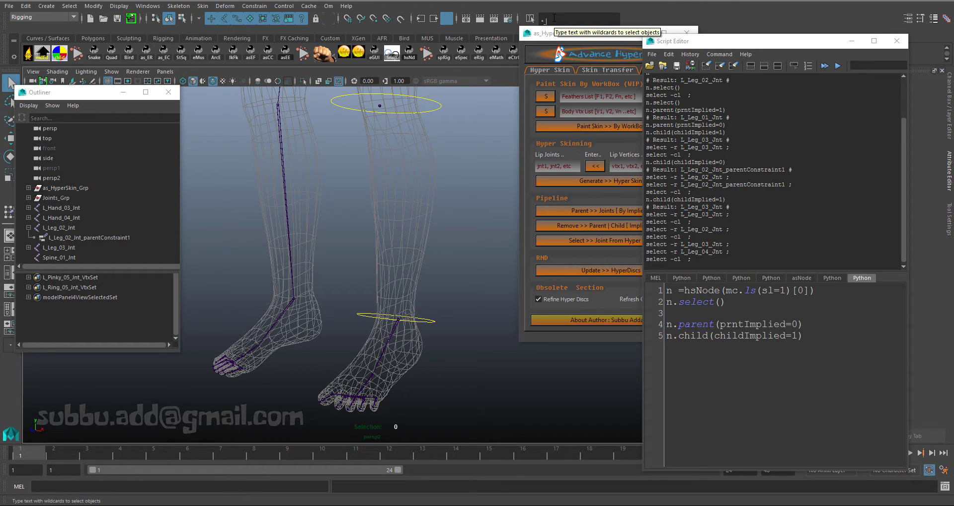
pyautogui.write('_Jnt')
pyautogui.press('Return')
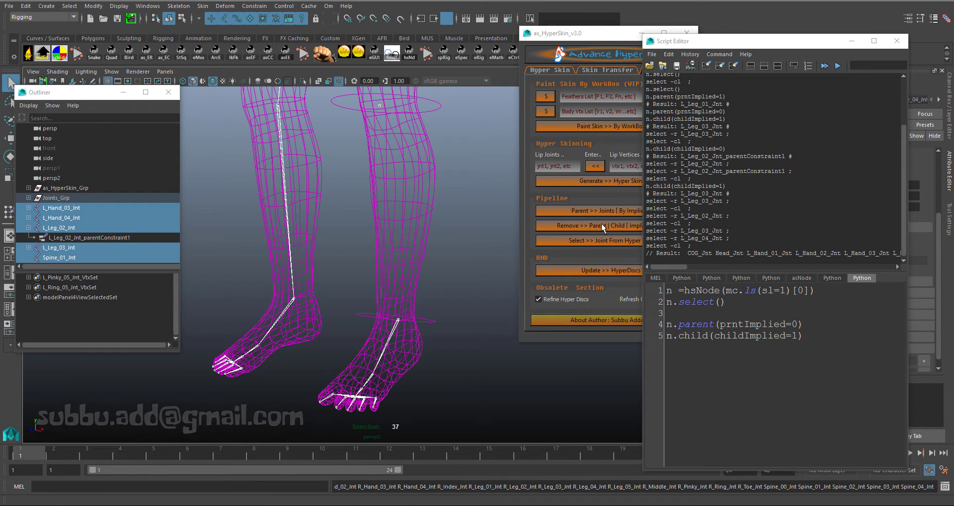
pyautogui.moveTo(676, 41); pyautogui.dragTo(741, 32)
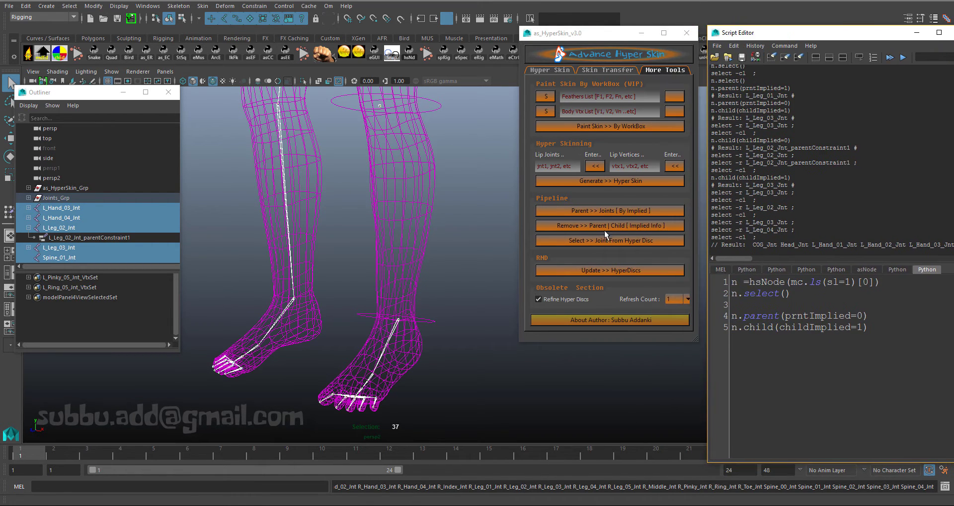
pyautogui.click(602, 223)
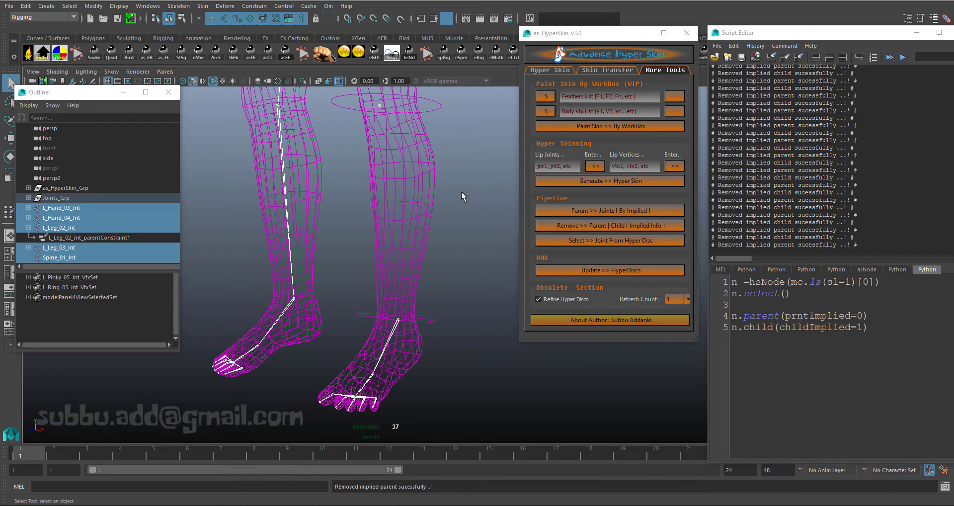
pyautogui.click(463, 177)
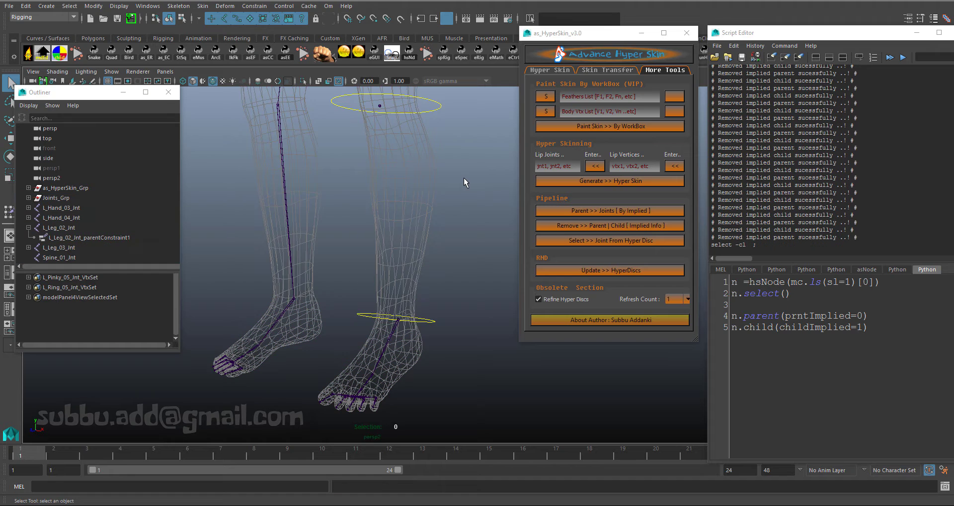
# - With L_Leg_02_Jnt selected, change line 4 to prntImplied=1 and run it
pyautogui.click(380, 106)
pyautogui.click(869, 318)
pyautogui.press('BackSpace')
pyautogui.press('BackSpace')
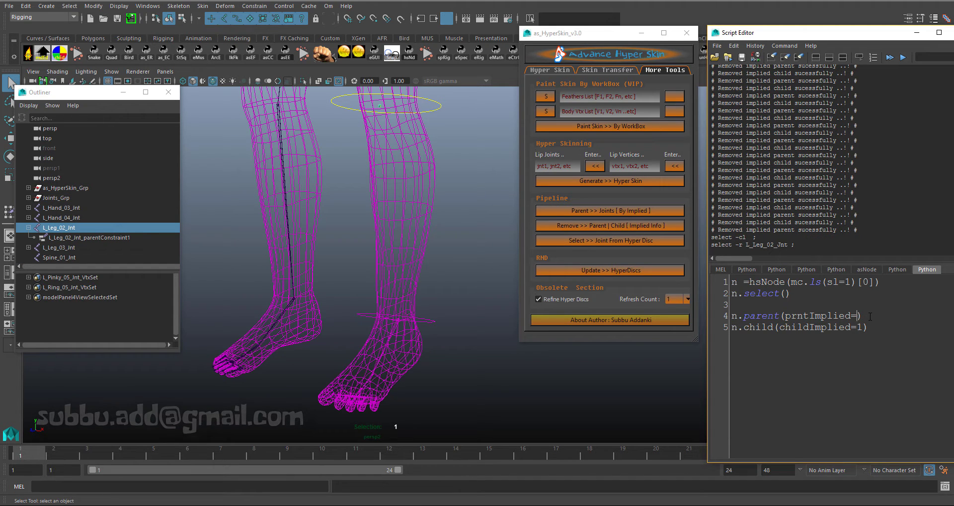
pyautogui.write('1)')
pyautogui.moveTo(872, 316); pyautogui.dragTo(732, 315)
pyautogui.hotkey('ctrl', 'Return')
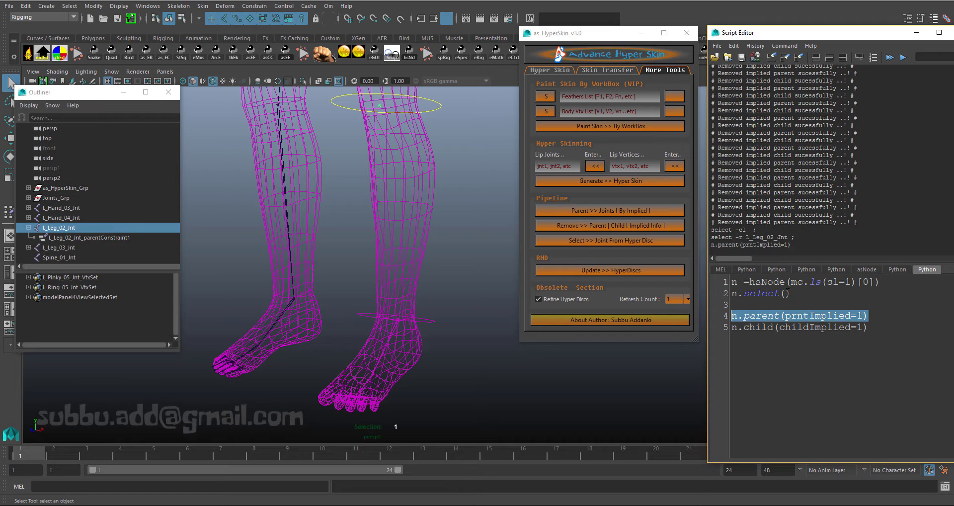
# - Run line 5 to query the implied child, returning L_Leg_02_Jnt_parentConstraint1
pyautogui.click(735, 304)
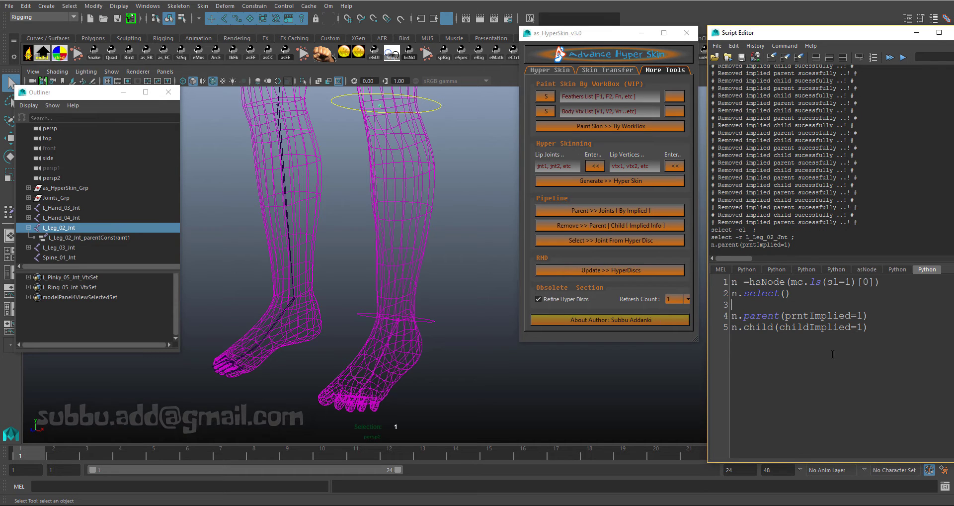
pyautogui.moveTo(871, 327); pyautogui.dragTo(732, 327)
pyautogui.hotkey('ctrl', 'Return')
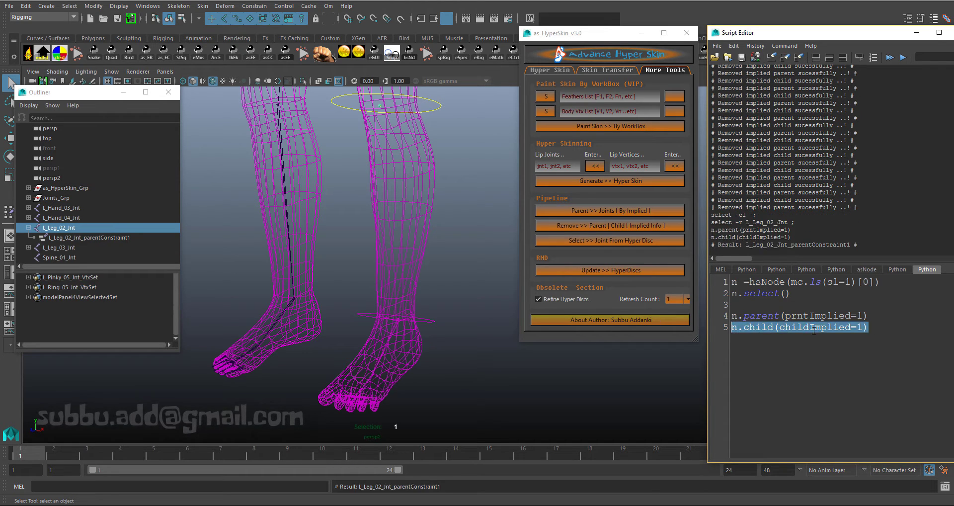
pyautogui.click(732, 327)
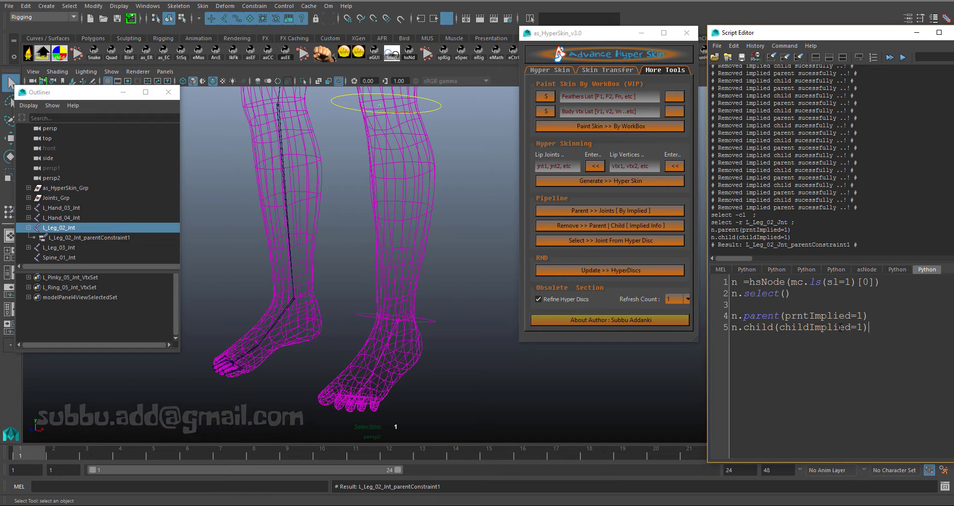
# - Deselect the knee joint and minimize the Script Editor
pyautogui.click(510, 192)
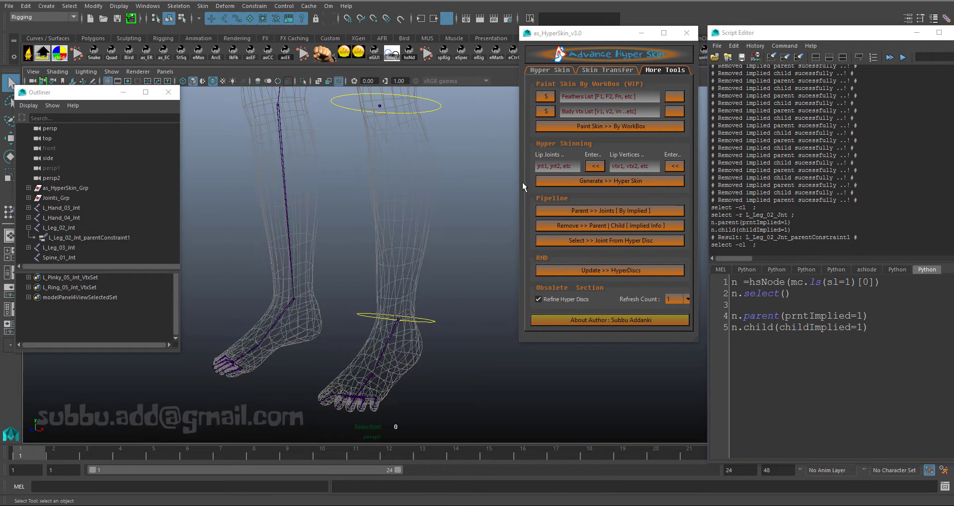
pyautogui.moveTo(871, 331); pyautogui.dragTo(643, 262)
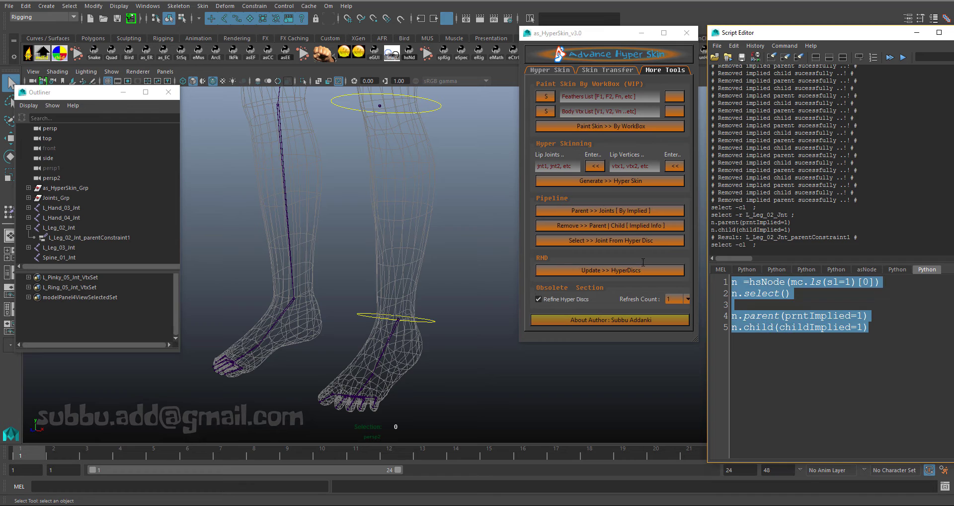
pyautogui.click(835, 290)
pyautogui.moveTo(853, 36); pyautogui.dragTo(778, 33)
pyautogui.click(842, 31)
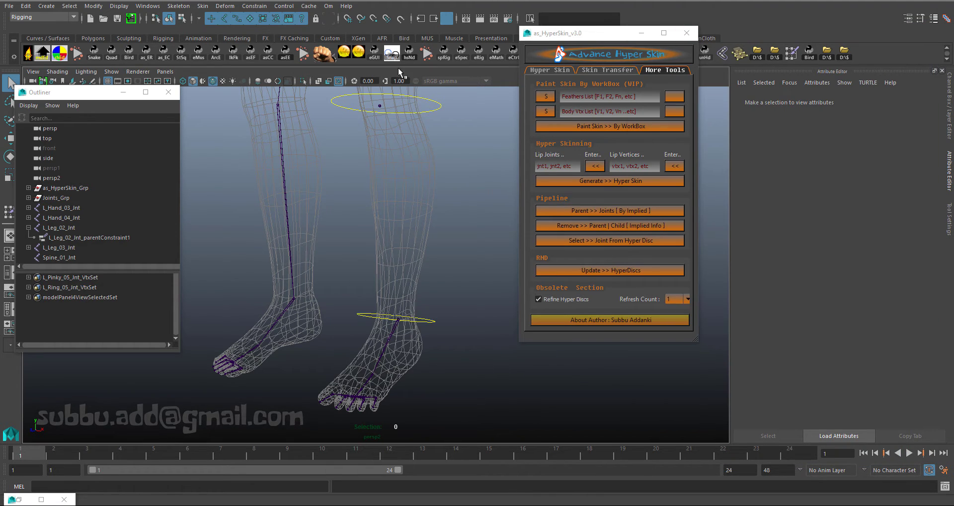
pyautogui.click(404, 329)
pyautogui.scroll(-1, 863, 300)
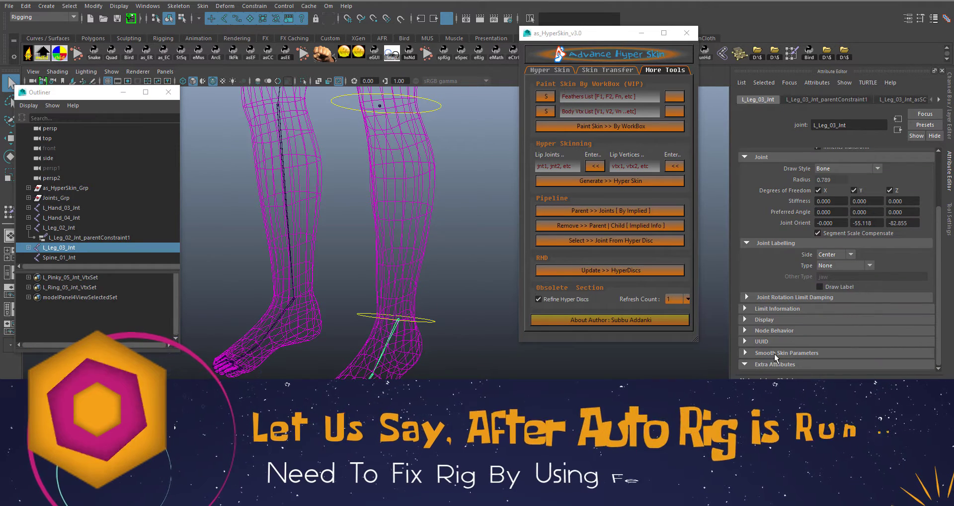
pyautogui.click(670, 376)
pyautogui.click(380, 106)
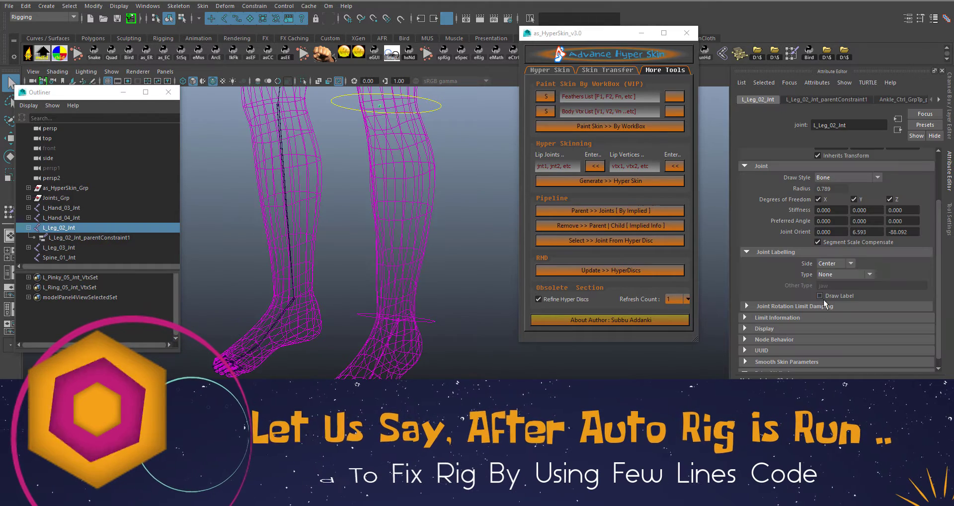
pyautogui.scroll(-1, 825, 315)
pyautogui.click(463, 233)
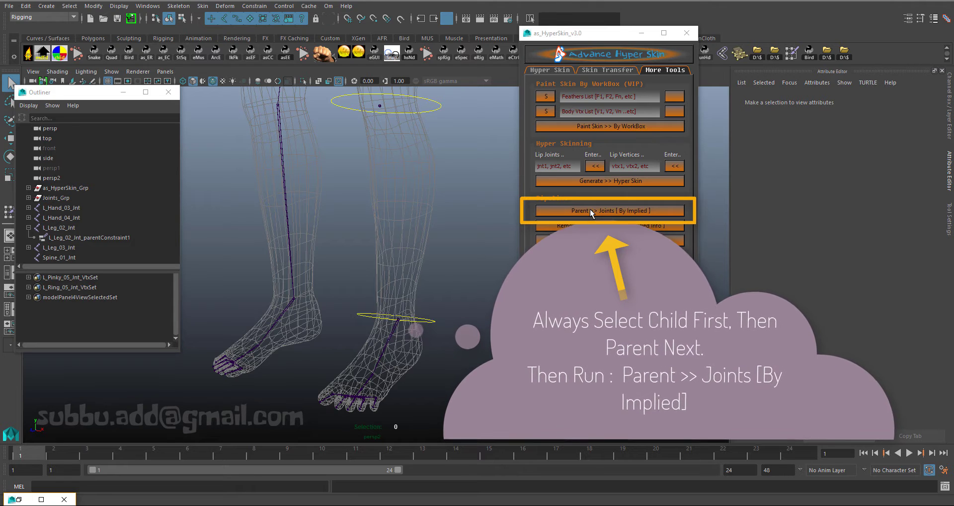
# - Implied-parent L_Leg_03_Jnt under L_Leg_02_Jnt with Parent >> Joints [By Implied]
pyautogui.click(394, 327)
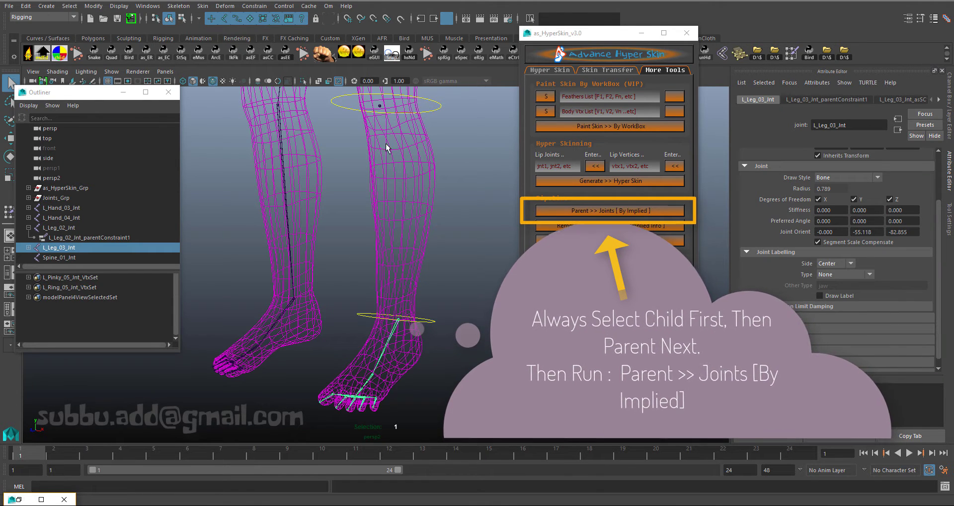
pyautogui.keyDown('shift'); pyautogui.click(379, 105); pyautogui.keyUp('shift')
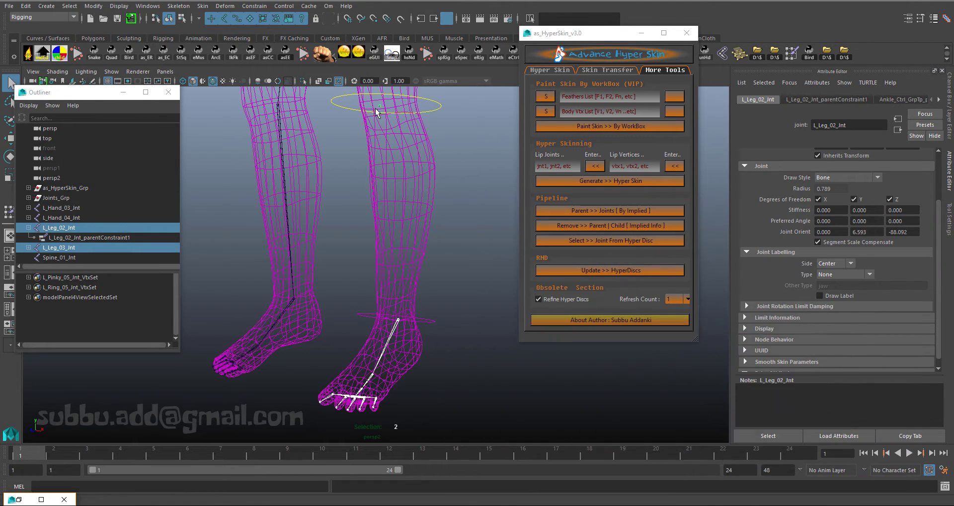
pyautogui.click(592, 211)
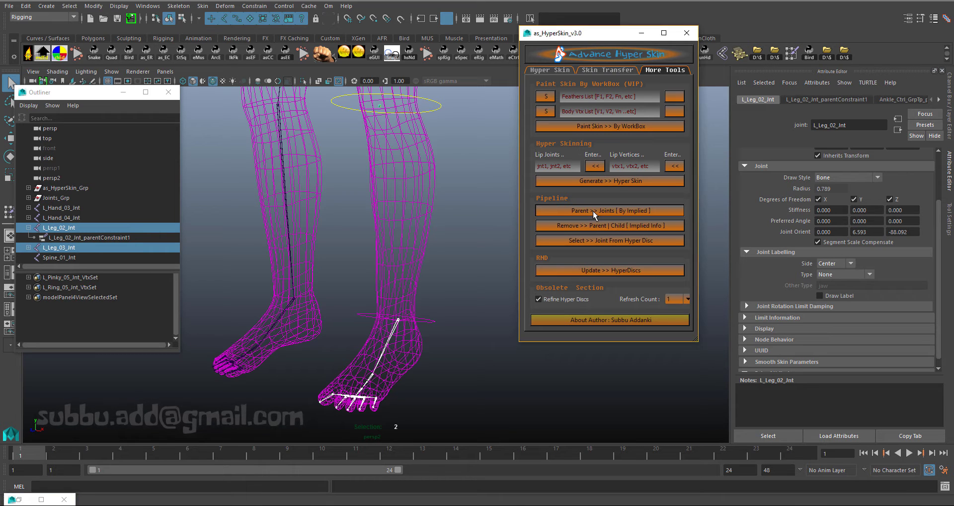
# - Verify the knee lists L_Leg_03 as M Chd and the ankle lists L_Leg_02 as M Prnt
pyautogui.click(380, 106)
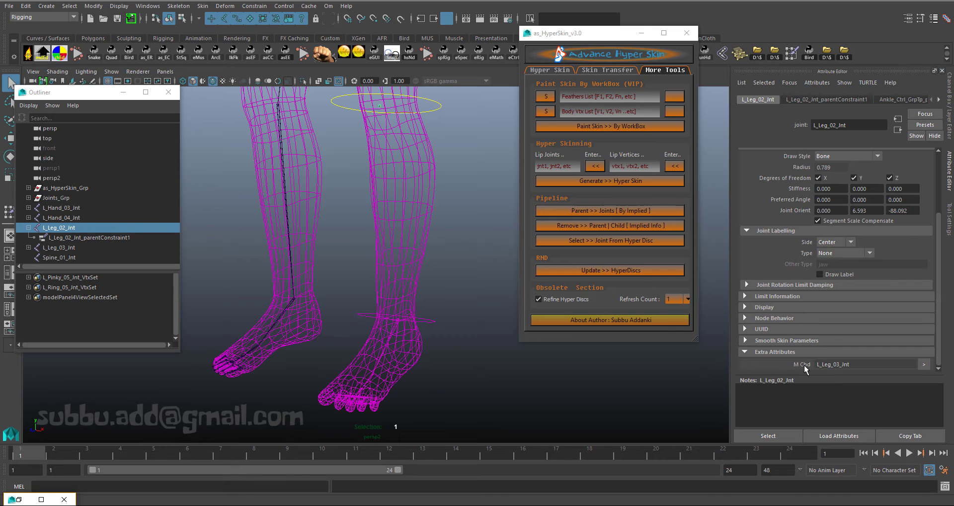
pyautogui.click(392, 329)
pyautogui.click(394, 330)
pyautogui.scroll(-1, 817, 353)
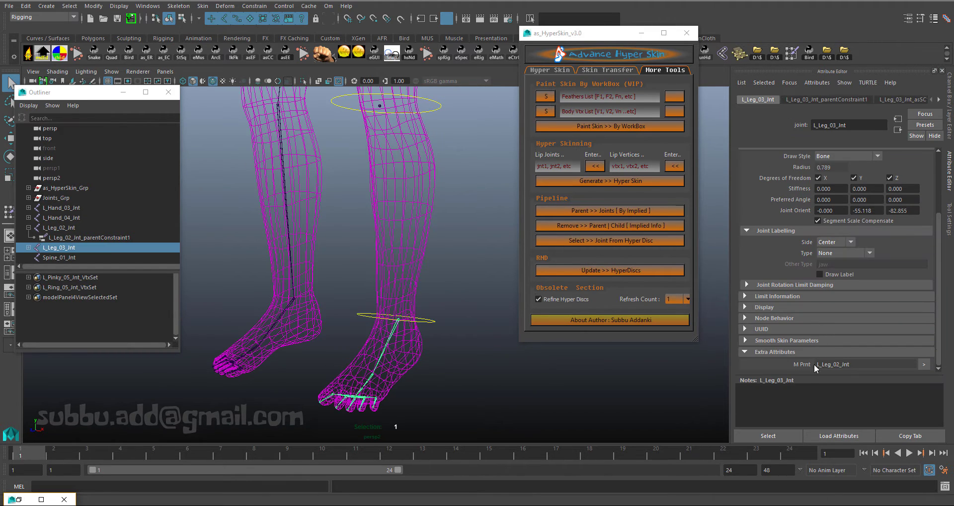
pyautogui.click(380, 106)
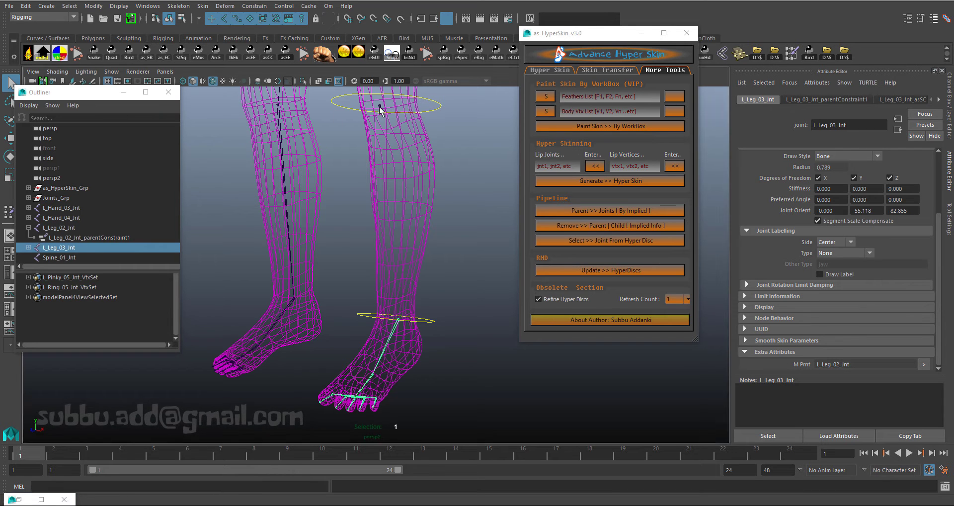
pyautogui.keyDown('alt'); pyautogui.moveTo(452, 160); pyautogui.dragTo(418, 140, button='right'); pyautogui.keyUp('alt')
pyautogui.keyDown('alt'); pyautogui.moveTo(419, 141); pyautogui.dragTo(418, 225, button='middle'); pyautogui.keyUp('alt')
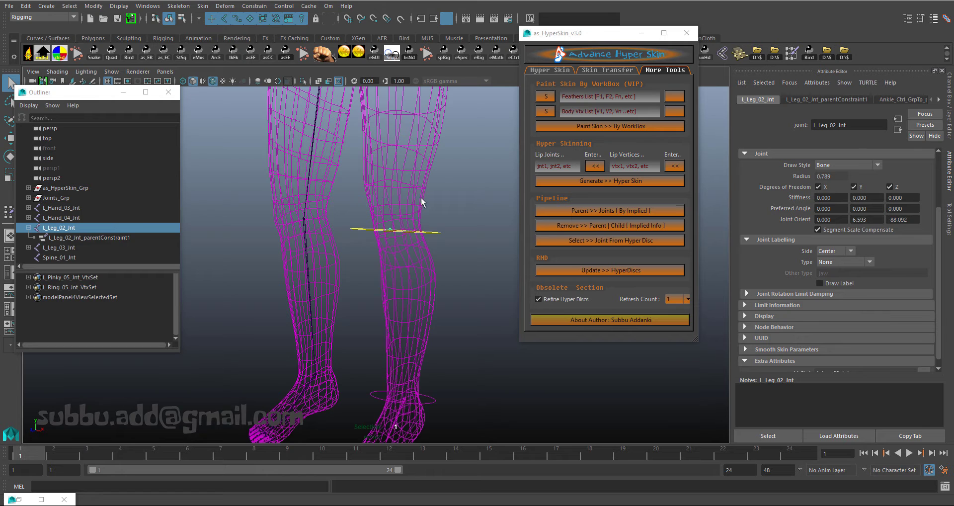
pyautogui.keyDown('alt'); pyautogui.moveTo(421, 197); pyautogui.dragTo(418, 211); pyautogui.keyUp('alt')
pyautogui.keyDown('alt'); pyautogui.moveTo(435, 162); pyautogui.dragTo(428, 281, button='middle'); pyautogui.keyUp('alt')
# - Implied-parent L_Leg_02_Jnt under the hip joint L_Leg_01_Jnt and inspect the hip's attributes
pyautogui.keyDown('shift'); pyautogui.click(404, 156); pyautogui.keyUp('shift')
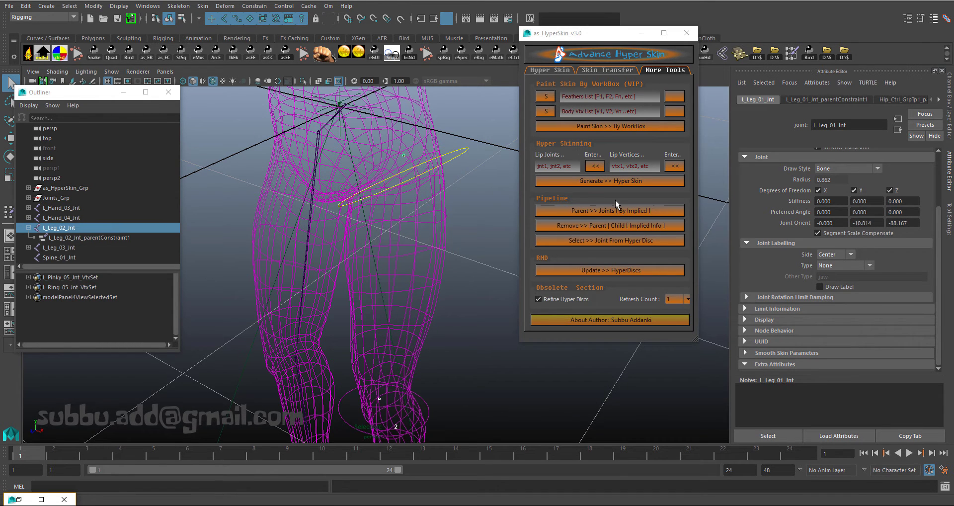
pyautogui.click(594, 213)
pyautogui.click(461, 235)
pyautogui.click(404, 155)
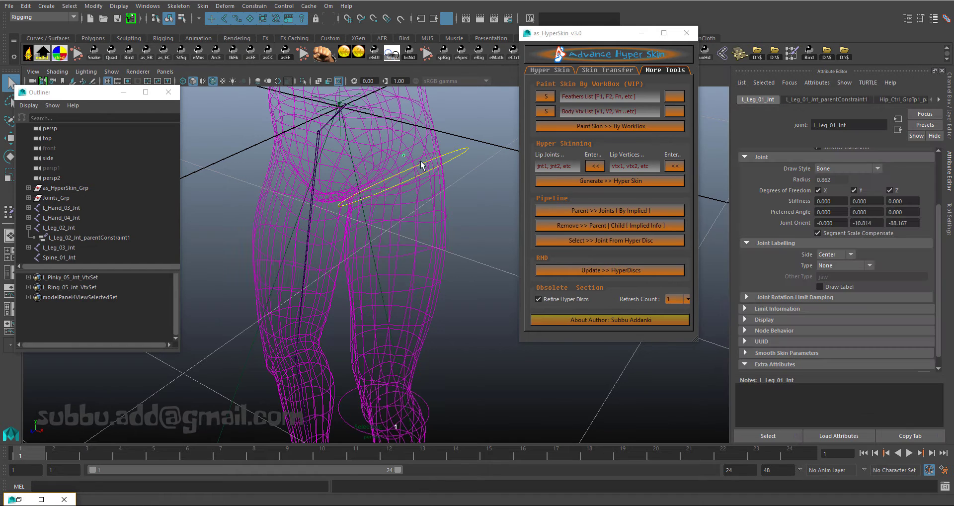
pyautogui.scroll(-1, 795, 298)
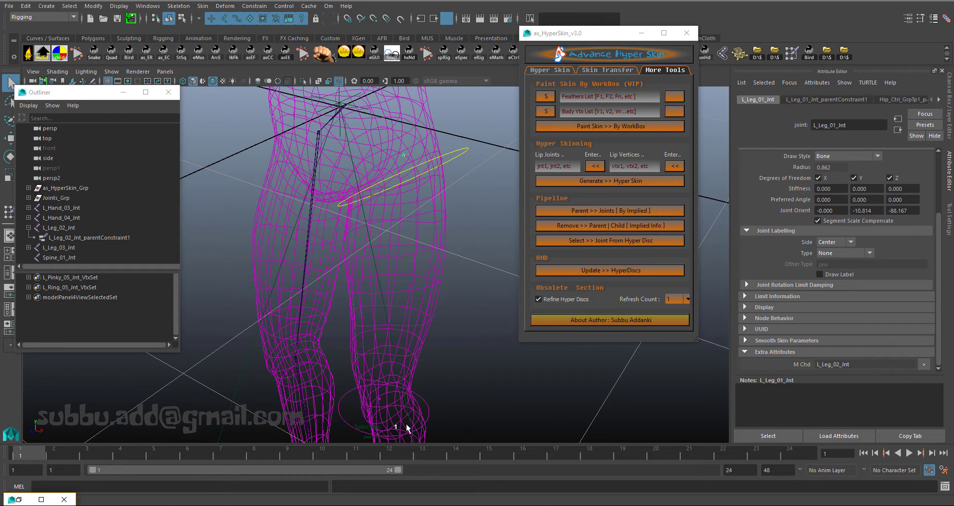
pyautogui.click(455, 360)
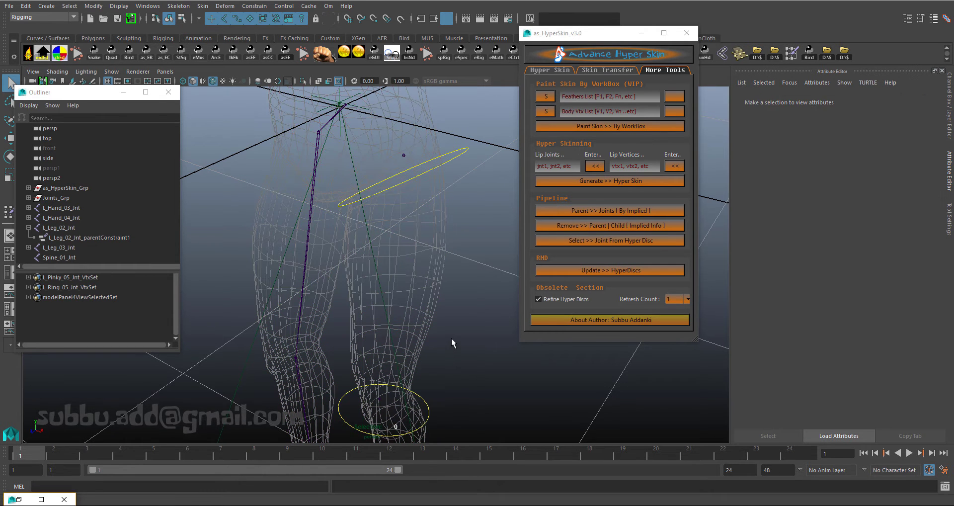
# - Confirm the knee shows L_Leg_01 as parent and L_Leg_03 as child, then deselect
pyautogui.keyDown('alt'); pyautogui.moveTo(451, 339); pyautogui.dragTo(418, 223); pyautogui.keyUp('alt')
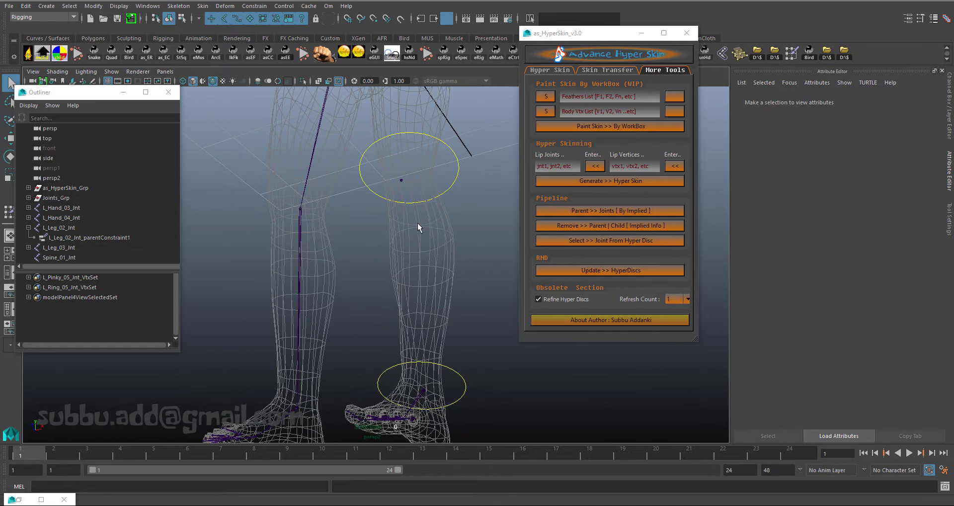
pyautogui.click(402, 180)
pyautogui.scroll(-1, 807, 302)
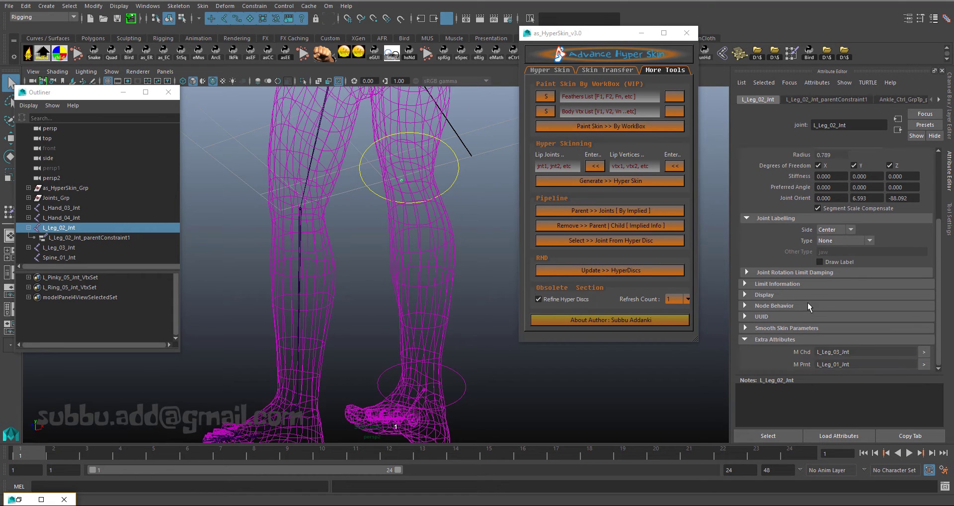
pyautogui.keyDown('alt'); pyautogui.moveTo(420, 204); pyautogui.dragTo(394, 202, button='right'); pyautogui.keyUp('alt')
pyautogui.keyDown('alt'); pyautogui.moveTo(394, 202); pyautogui.dragTo(389, 222); pyautogui.keyUp('alt')
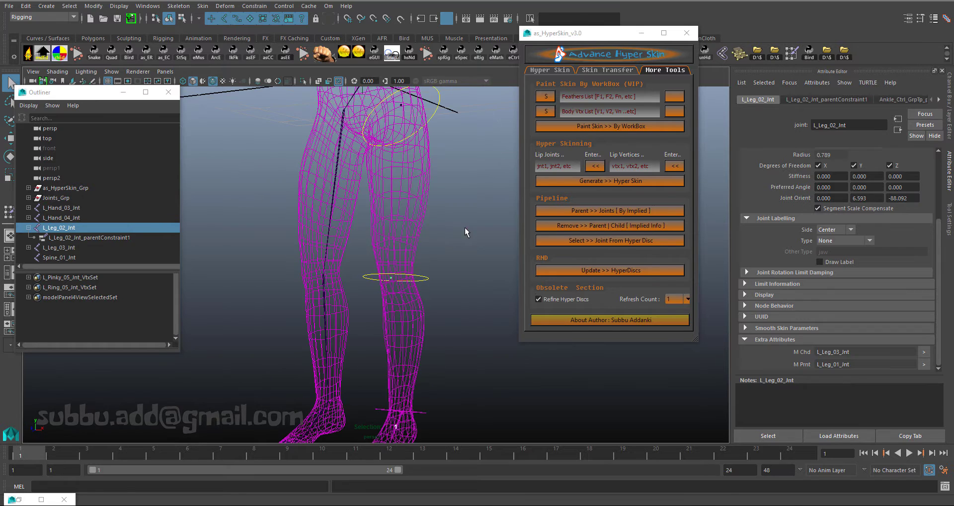
pyautogui.keyDown('alt'); pyautogui.moveTo(464, 228); pyautogui.dragTo(445, 217); pyautogui.keyUp('alt')
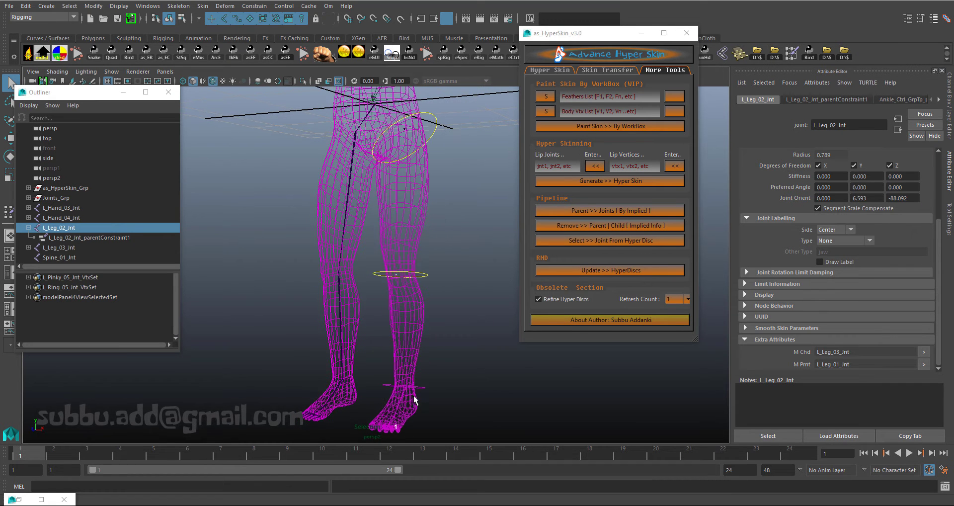
pyautogui.click(458, 153)
pyautogui.moveTo(568, 38); pyautogui.dragTo(580, 59)
pyautogui.click(485, 148)
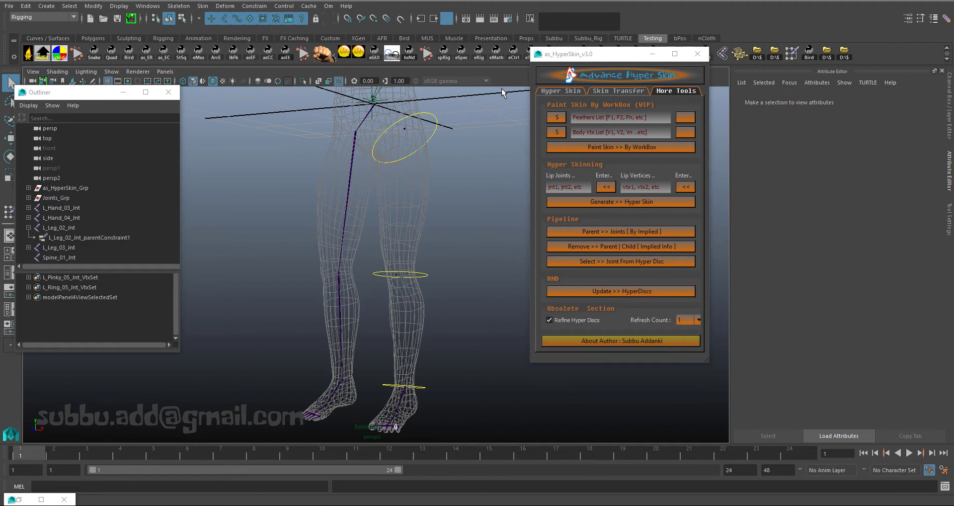
# - Select all *_Jnt joints and run Remove >> Parent | Child [Implied Info]
pyautogui.click(558, 19)
pyautogui.write('*_Jnt')
pyautogui.press('Return')
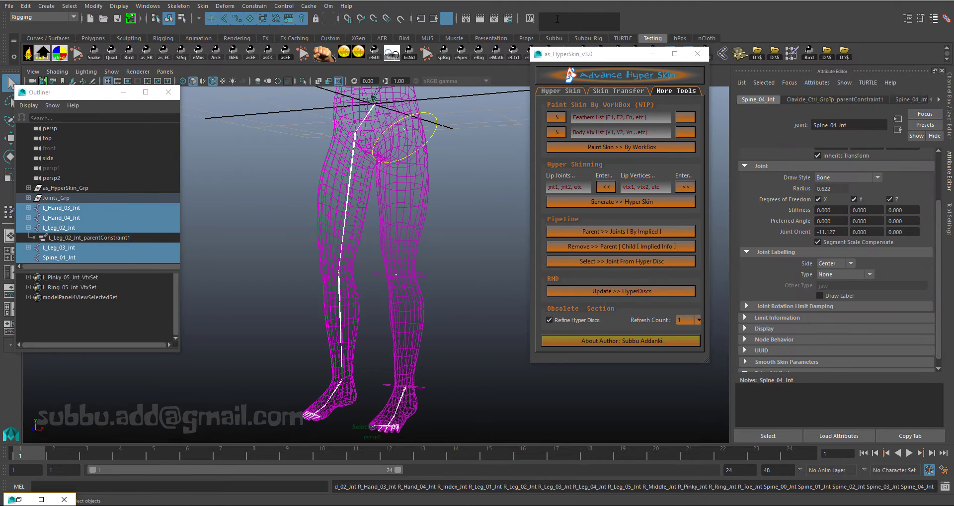
pyautogui.click(611, 246)
# - Check the knee joint for the removal, then zoom in on the lower legs
pyautogui.click(398, 274)
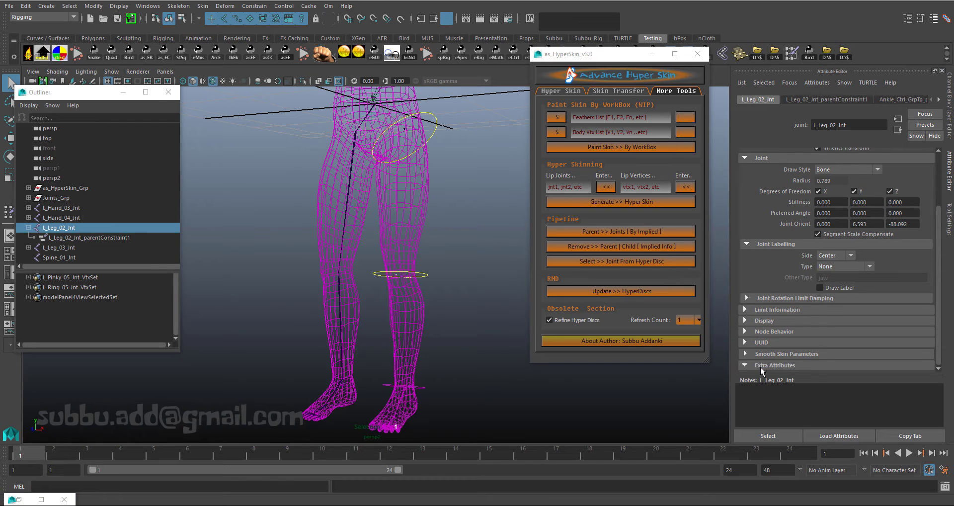
pyautogui.click(438, 160)
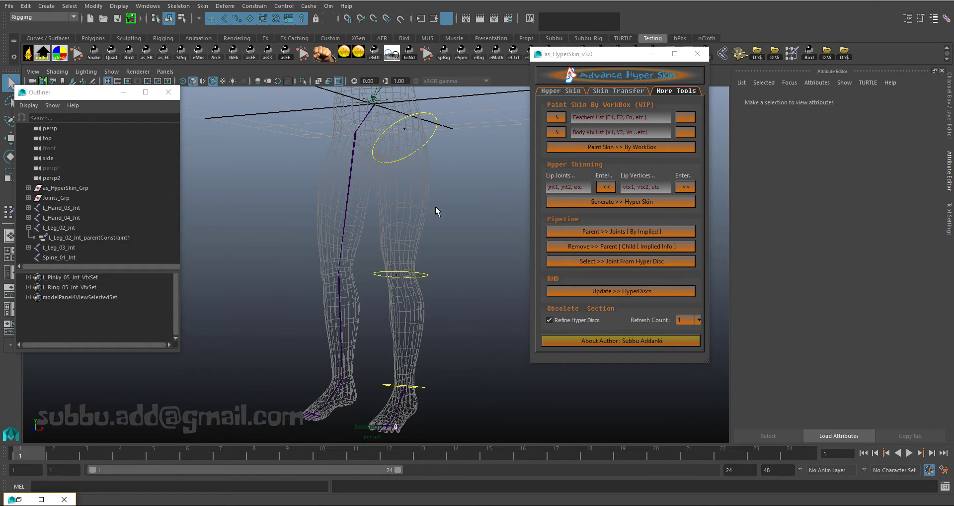
pyautogui.keyDown('alt'); pyautogui.moveTo(435, 207); pyautogui.dragTo(440, 234); pyautogui.keyUp('alt')
pyautogui.keyDown('alt'); pyautogui.moveTo(441, 234); pyautogui.dragTo(436, 180, button='middle'); pyautogui.keyUp('alt')
pyautogui.keyDown('alt'); pyautogui.moveTo(437, 180); pyautogui.dragTo(452, 332, button='right'); pyautogui.keyUp('alt')
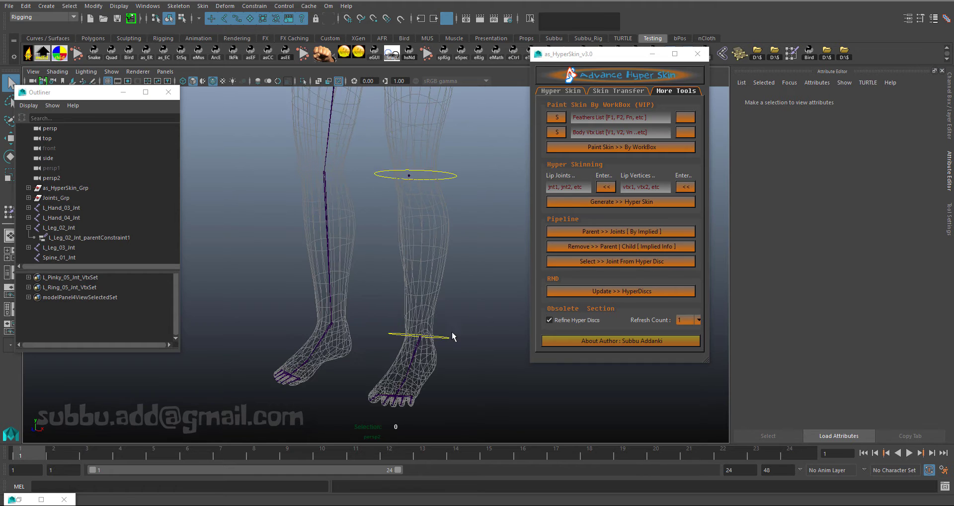
# - Select the ankle L_Leg_03_Jnt and add the knee L_Leg_02_Jnt
pyautogui.click(417, 345)
pyautogui.keyDown('alt'); pyautogui.moveTo(436, 215); pyautogui.dragTo(417, 270, button='middle'); pyautogui.keyUp('alt')
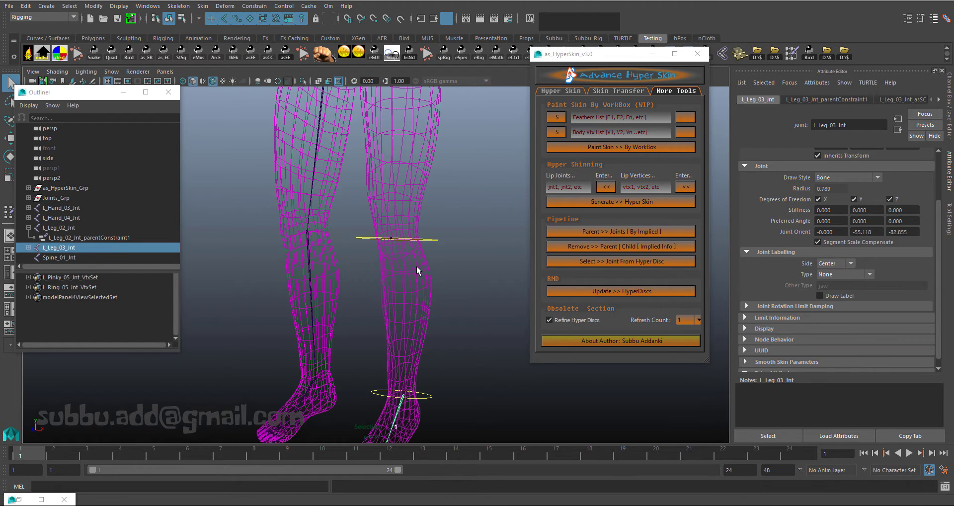
pyautogui.keyDown('alt'); pyautogui.moveTo(465, 179); pyautogui.dragTo(411, 170, button='right'); pyautogui.keyUp('alt')
pyautogui.keyDown('alt'); pyautogui.moveTo(478, 205); pyautogui.dragTo(412, 185, button='right'); pyautogui.keyUp('alt')
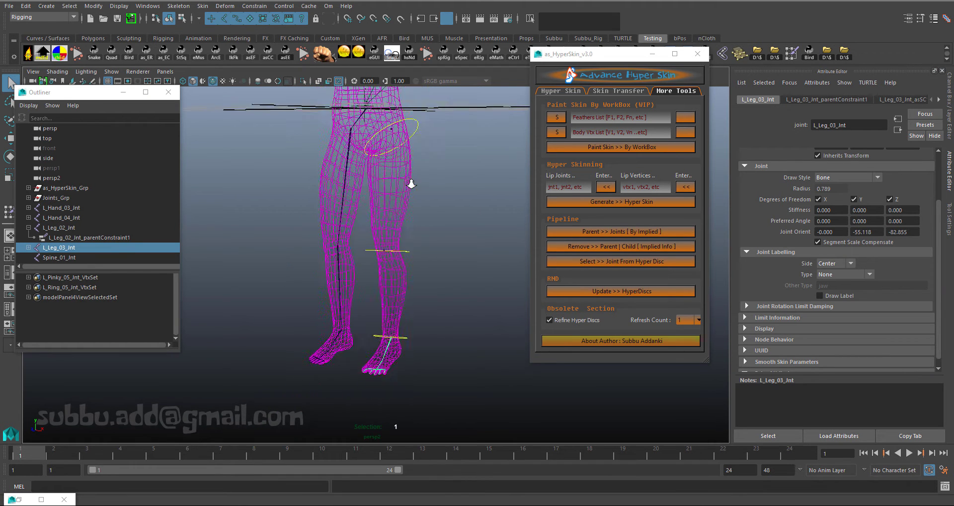
pyautogui.keyDown('alt'); pyautogui.moveTo(431, 180); pyautogui.dragTo(444, 165, button='middle'); pyautogui.keyUp('alt')
pyautogui.keyDown('alt'); pyautogui.moveTo(436, 180); pyautogui.dragTo(432, 190); pyautogui.keyUp('alt')
pyautogui.keyDown('alt'); pyautogui.moveTo(432, 190); pyautogui.dragTo(436, 217, button='right'); pyautogui.keyUp('alt')
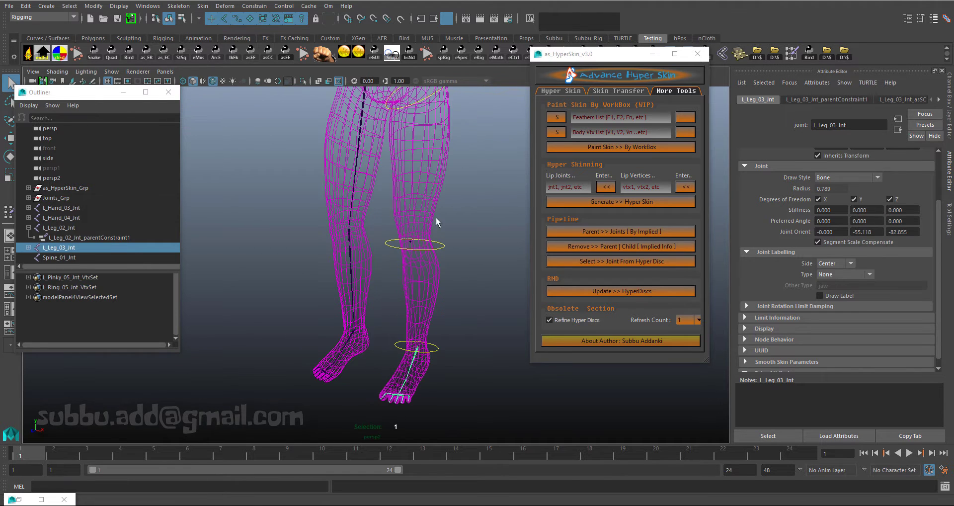
pyautogui.keyDown('shift'); pyautogui.click(411, 243); pyautogui.keyUp('shift')
pyautogui.keyDown('alt'); pyautogui.moveTo(433, 155); pyautogui.dragTo(430, 238, button='middle'); pyautogui.keyUp('alt')
pyautogui.keyDown('alt'); pyautogui.moveTo(431, 238); pyautogui.dragTo(434, 242); pyautogui.keyUp('alt')
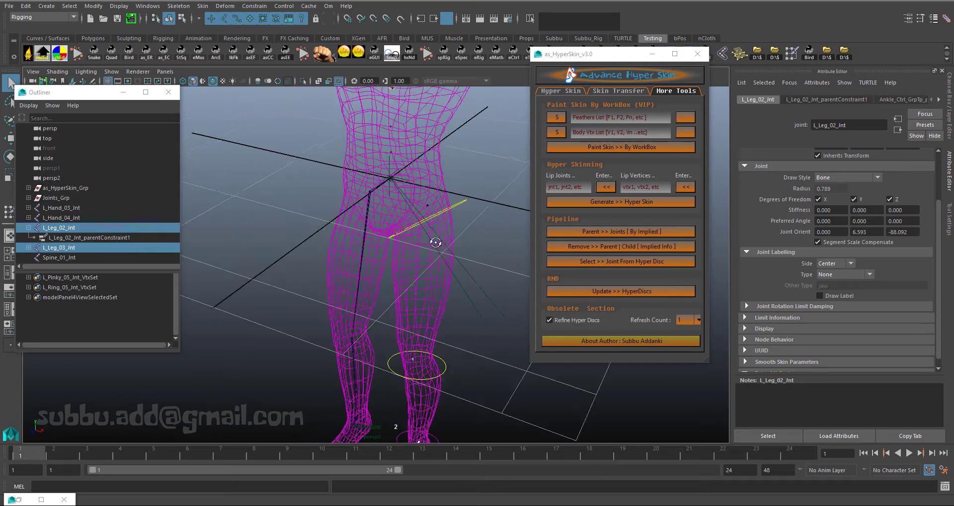
pyautogui.keyDown('alt'); pyautogui.moveTo(435, 241); pyautogui.dragTo(442, 253, button='right'); pyautogui.keyUp('alt')
# - Add L_Leg_01_Jnt and COG_Jnt, then apply Parent >> Joints [By Implied]
pyautogui.keyDown('shift'); pyautogui.click(439, 195); pyautogui.keyUp('shift')
pyautogui.keyDown('alt'); pyautogui.moveTo(441, 198); pyautogui.dragTo(426, 234); pyautogui.keyUp('alt')
pyautogui.scroll(6, 418, 229)
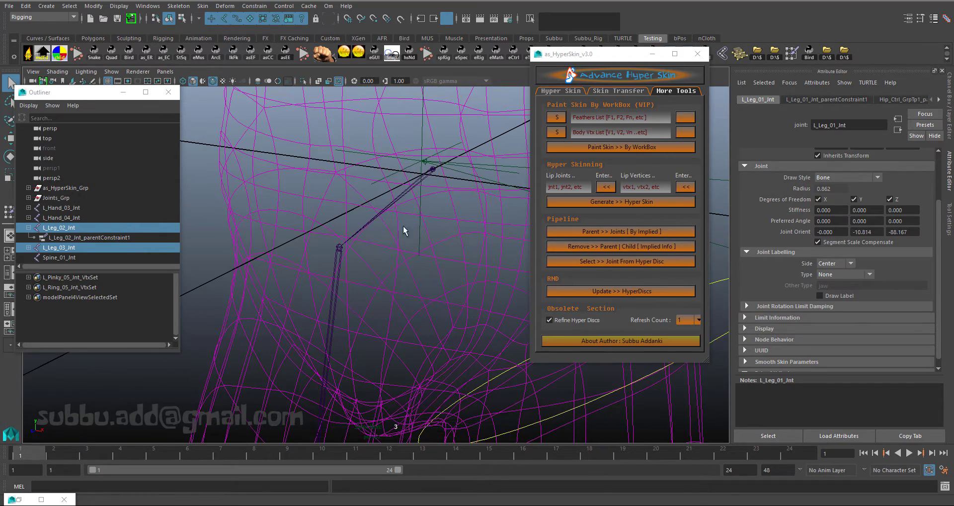
pyautogui.keyDown('shift'); pyautogui.click(405, 197); pyautogui.keyUp('shift')
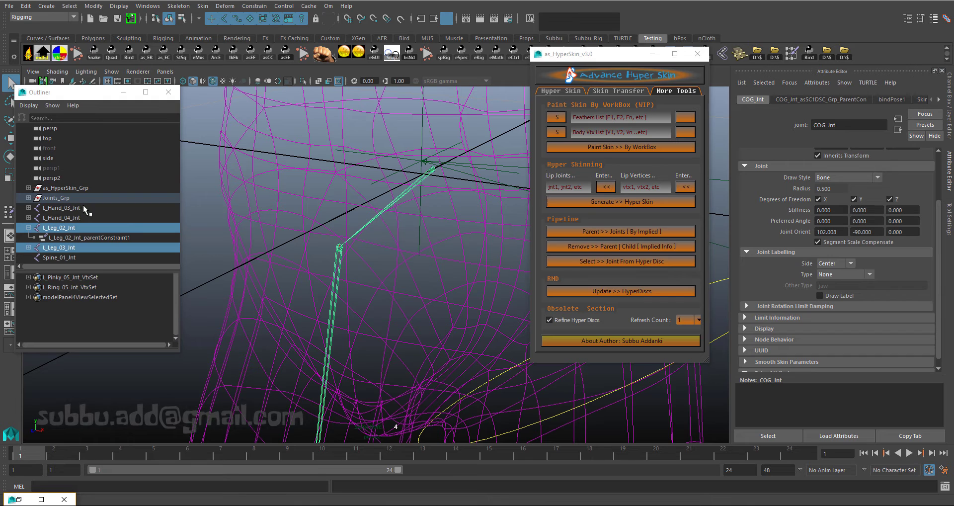
pyautogui.scroll(-5, 82, 205)
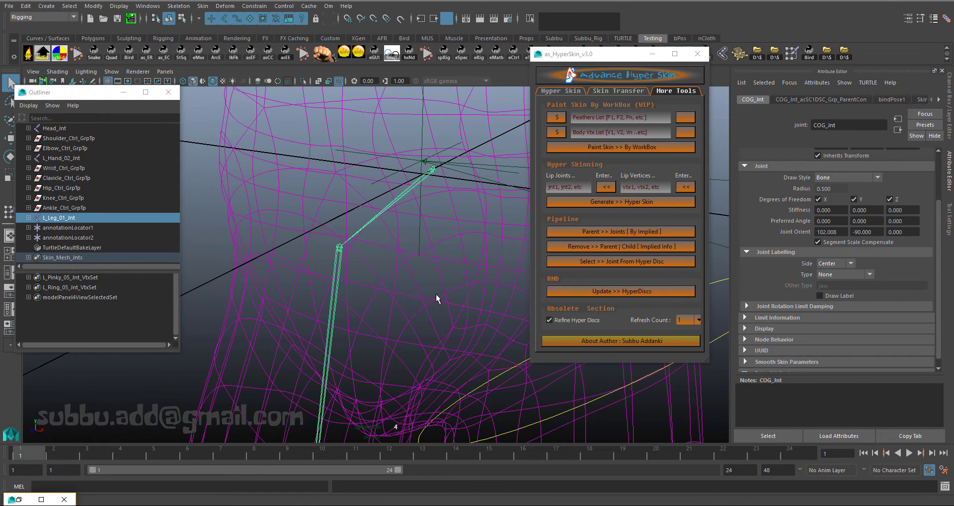
pyautogui.scroll(-6, 436, 298)
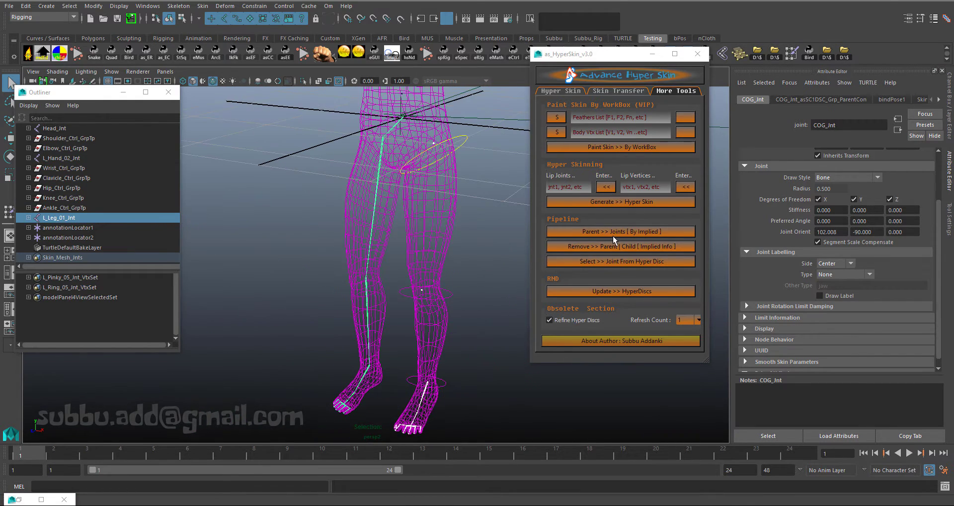
pyautogui.click(622, 232)
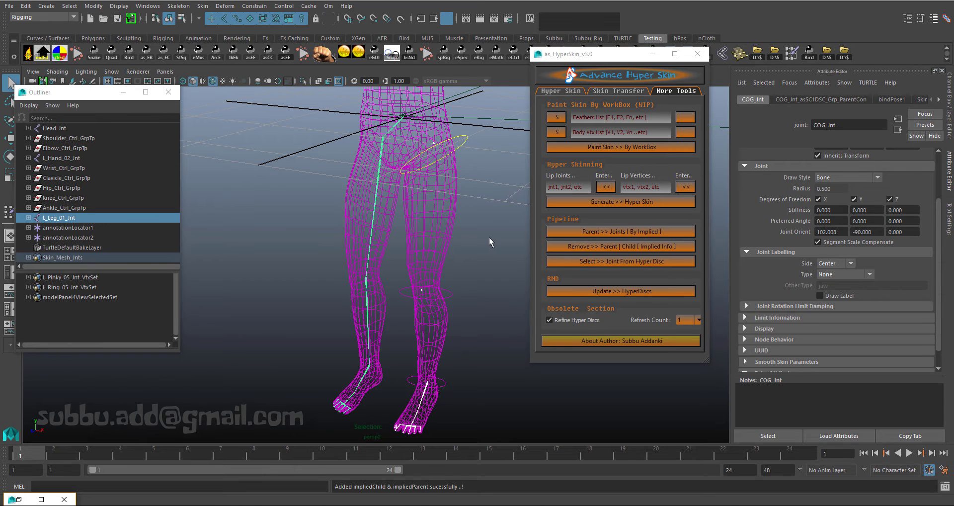
pyautogui.keyDown('alt'); pyautogui.moveTo(428, 226); pyautogui.dragTo(419, 196, button='middle'); pyautogui.keyUp('alt')
pyautogui.scroll(4, 439, 334)
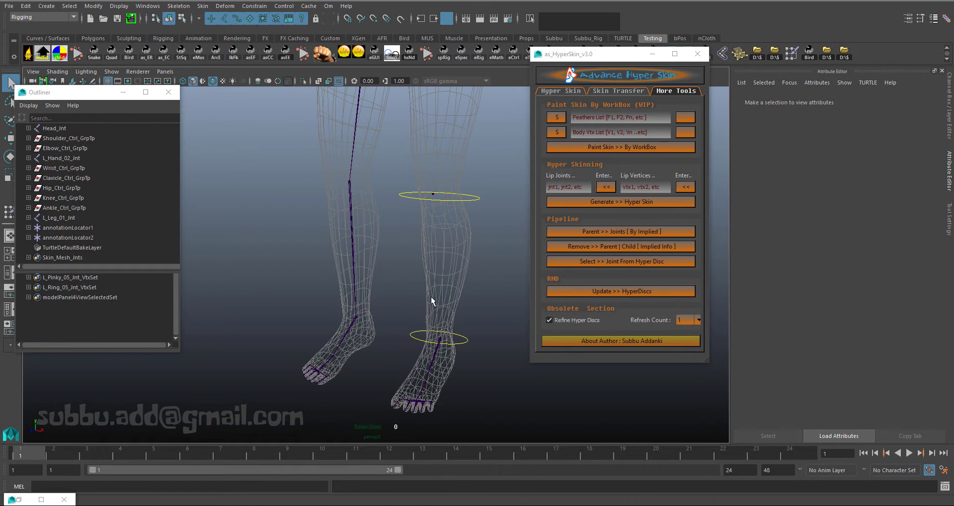
pyautogui.click(436, 353)
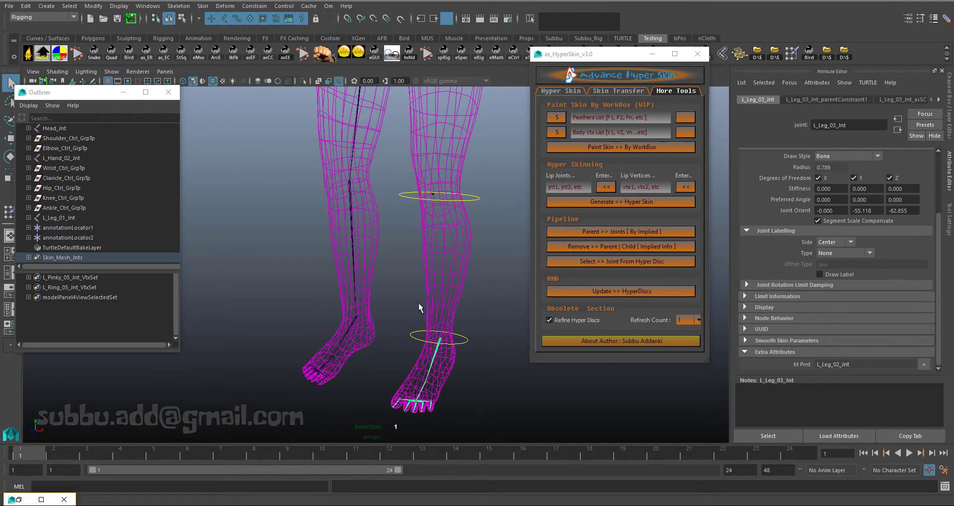
pyautogui.click(434, 196)
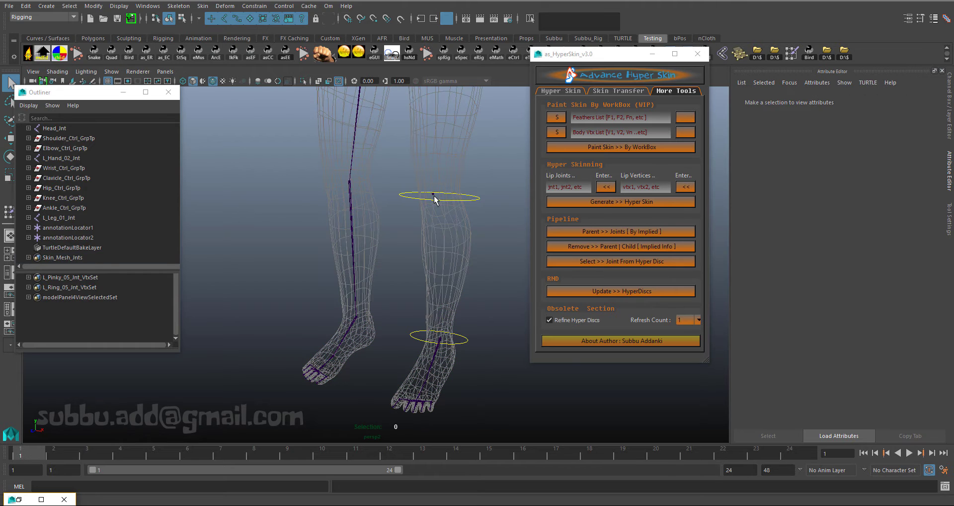
pyautogui.click(435, 196)
pyautogui.keyDown('alt'); pyautogui.moveTo(481, 226); pyautogui.dragTo(459, 438, button='middle'); pyautogui.keyUp('alt')
pyautogui.scroll(-2, 835, 280)
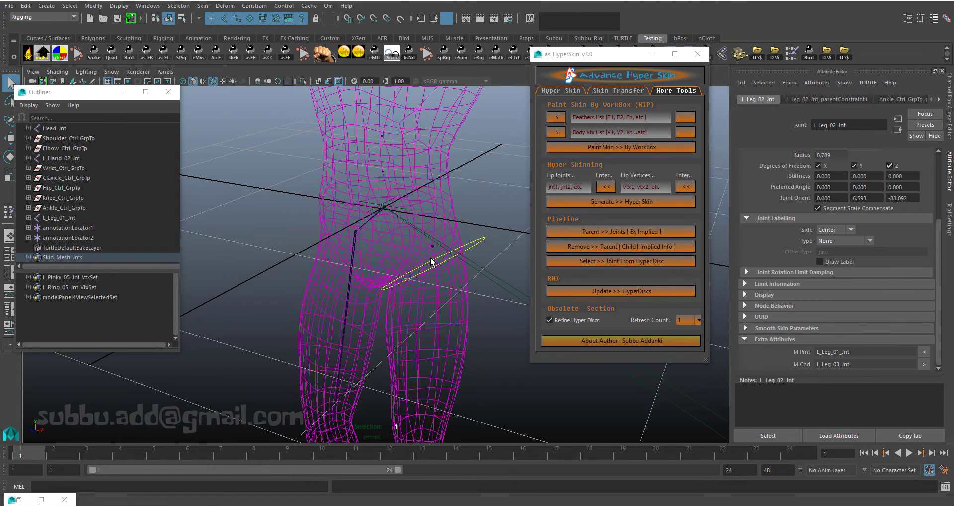
pyautogui.click(431, 245)
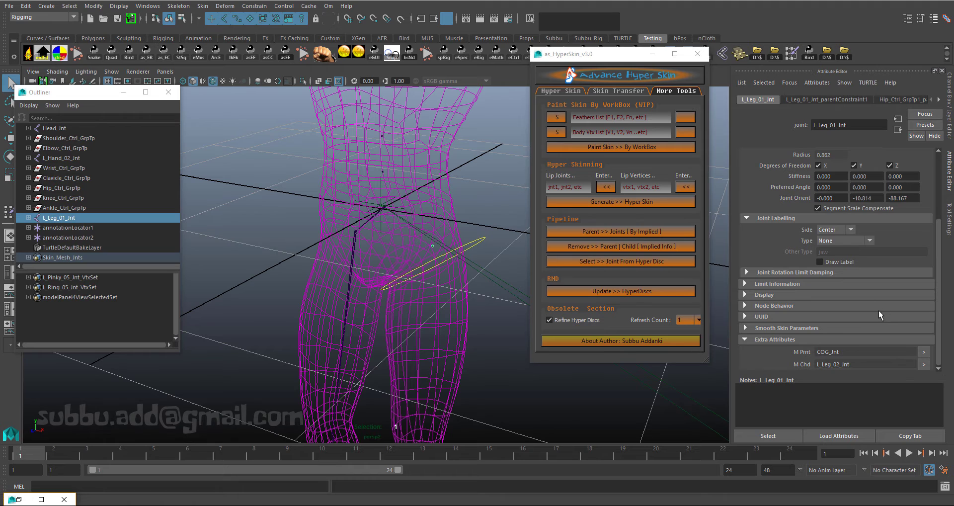
pyautogui.click(386, 213)
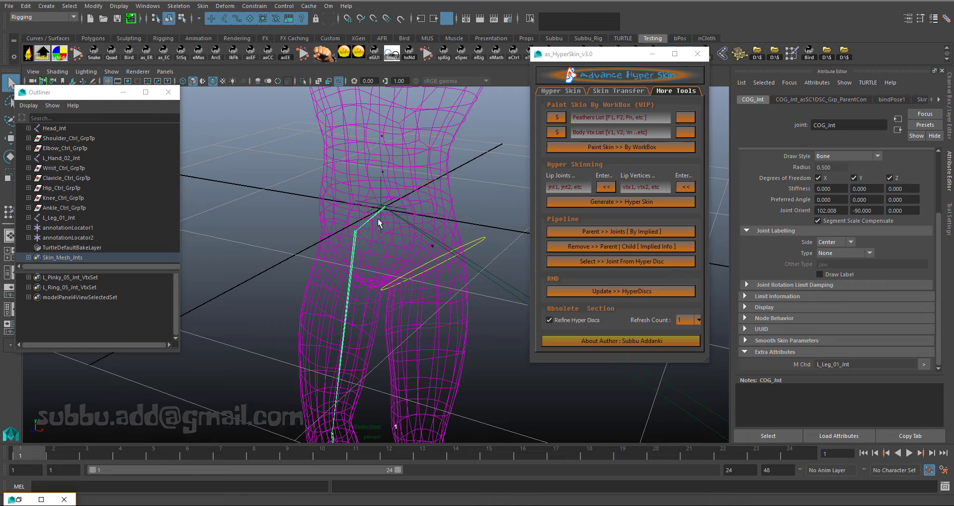
pyautogui.click(457, 182)
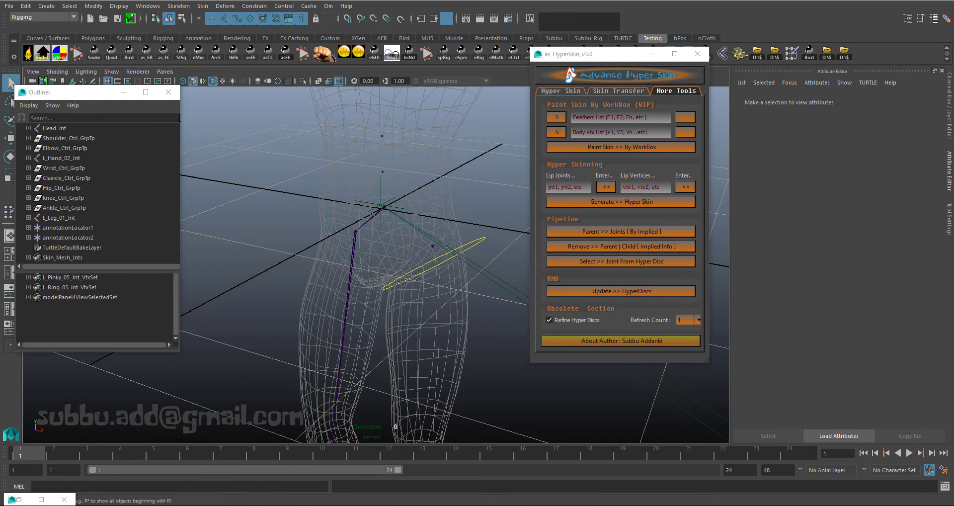
pyautogui.scroll(-4, 451, 278)
pyautogui.keyDown('alt'); pyautogui.moveTo(450, 278); pyautogui.dragTo(449, 189, button='middle'); pyautogui.keyUp('alt')
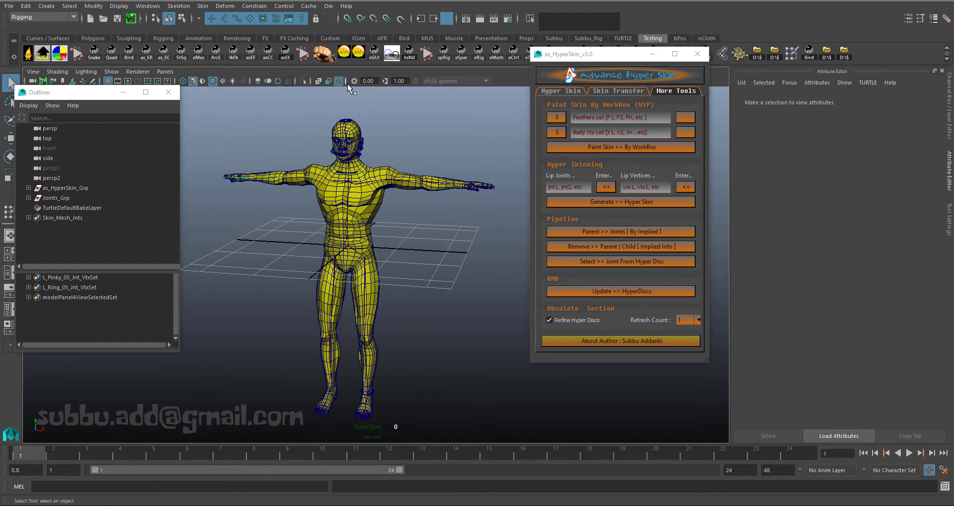
# - Zoom in on the torso and legs and switch HyperSkin to its Hyper Skin tab
pyautogui.keyDown('alt'); pyautogui.moveTo(396, 143); pyautogui.dragTo(465, 224, button='right'); pyautogui.keyUp('alt')
pyautogui.keyDown('alt'); pyautogui.moveTo(464, 223); pyautogui.dragTo(470, 184, button='middle'); pyautogui.keyUp('alt')
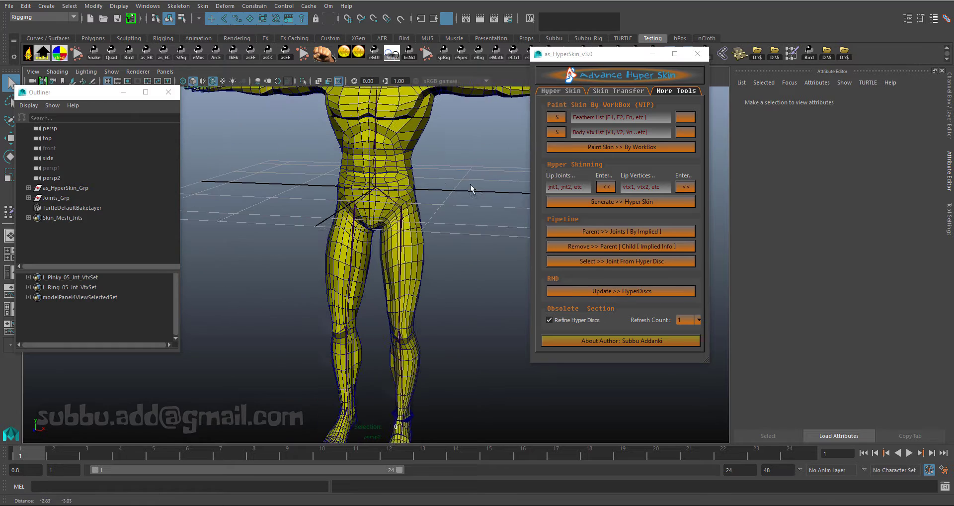
pyautogui.keyDown('alt'); pyautogui.moveTo(470, 185); pyautogui.dragTo(445, 154, button='right'); pyautogui.keyUp('alt')
pyautogui.keyDown('alt'); pyautogui.moveTo(445, 154); pyautogui.dragTo(430, 196, button='middle'); pyautogui.keyUp('alt')
pyautogui.scroll(2, 461, 201)
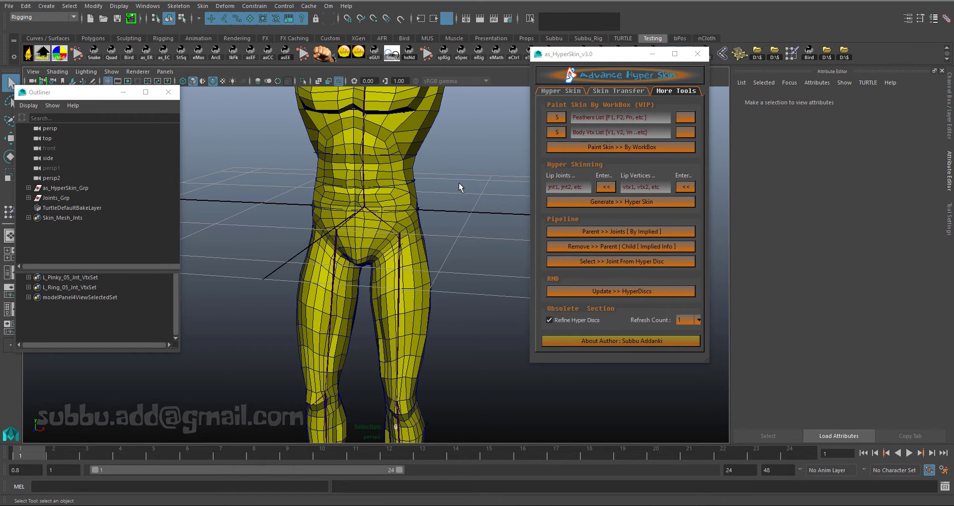
pyautogui.click(567, 91)
# - Hide the shaded skin and hyper discs with Skin (V) and Discs (V), then select COG_Jnt
pyautogui.click(600, 226)
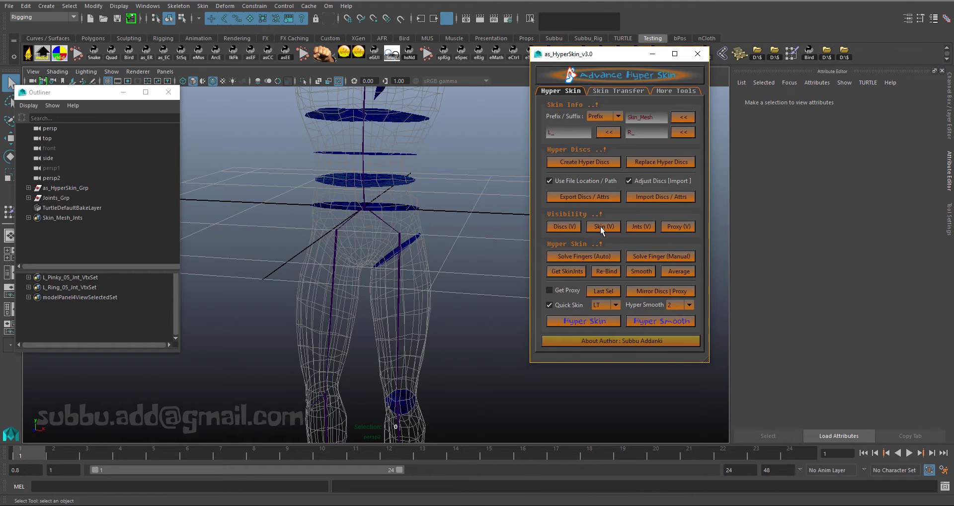
pyautogui.click(546, 227)
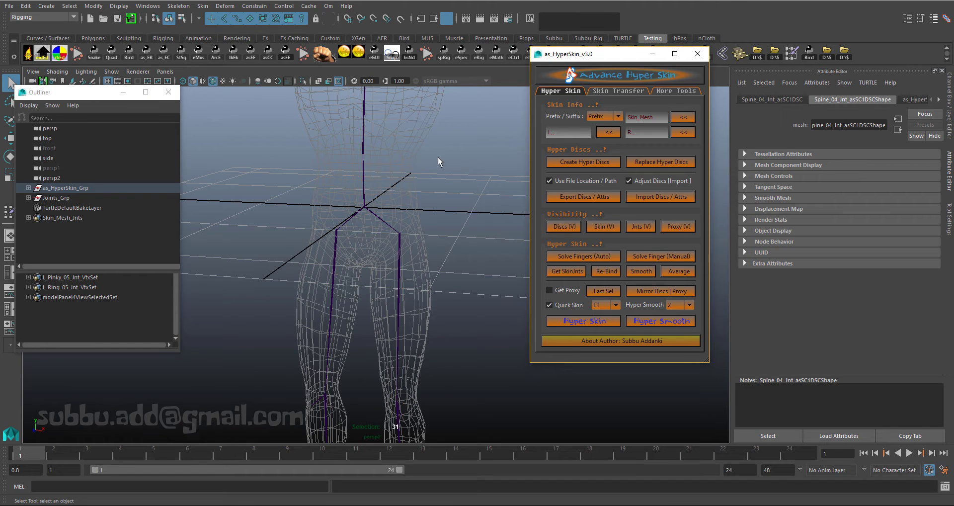
pyautogui.scroll(3, 435, 189)
pyautogui.click(361, 170)
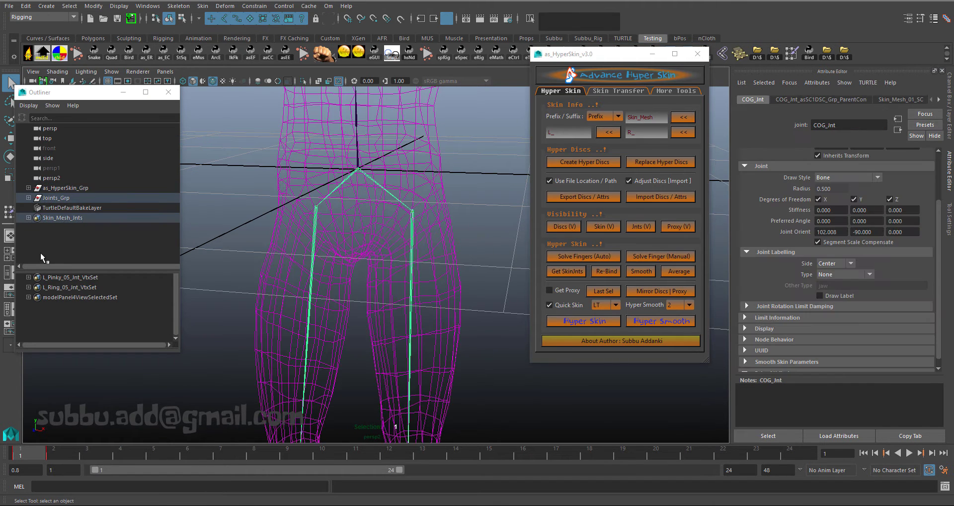
# - Reveal COG_Jnt in the Outliner and expand it to show L_Leg_01_Jnt and R_Leg_01_Jnt
pyautogui.press('f')
pyautogui.click(40, 218)
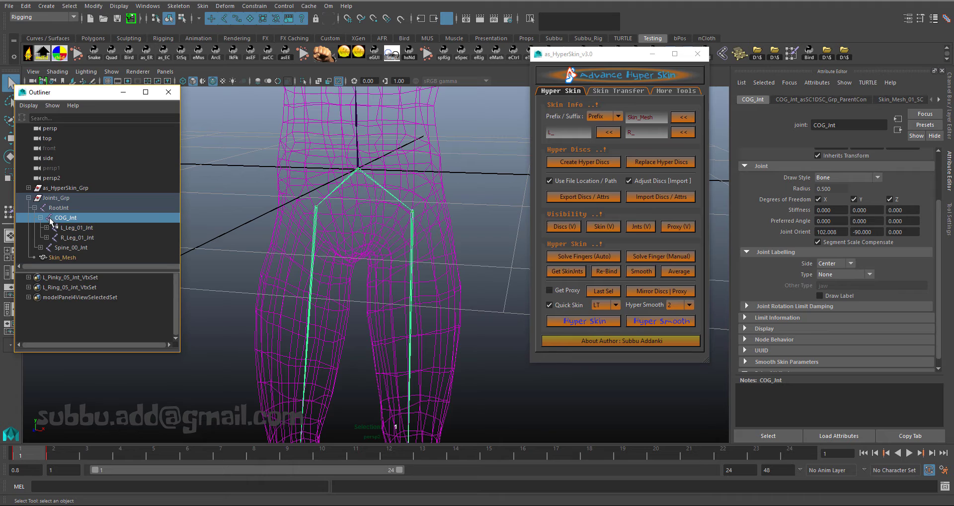
pyautogui.click(78, 237)
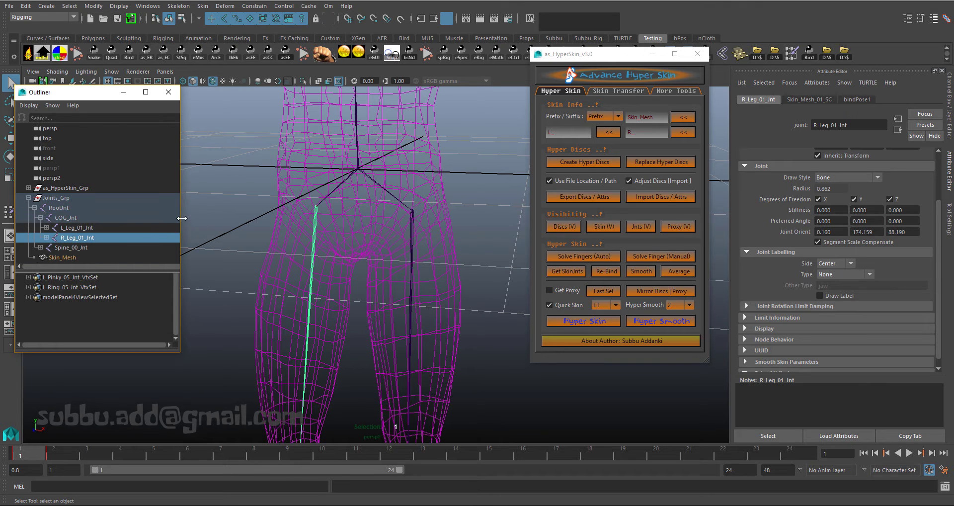
pyautogui.click(70, 217)
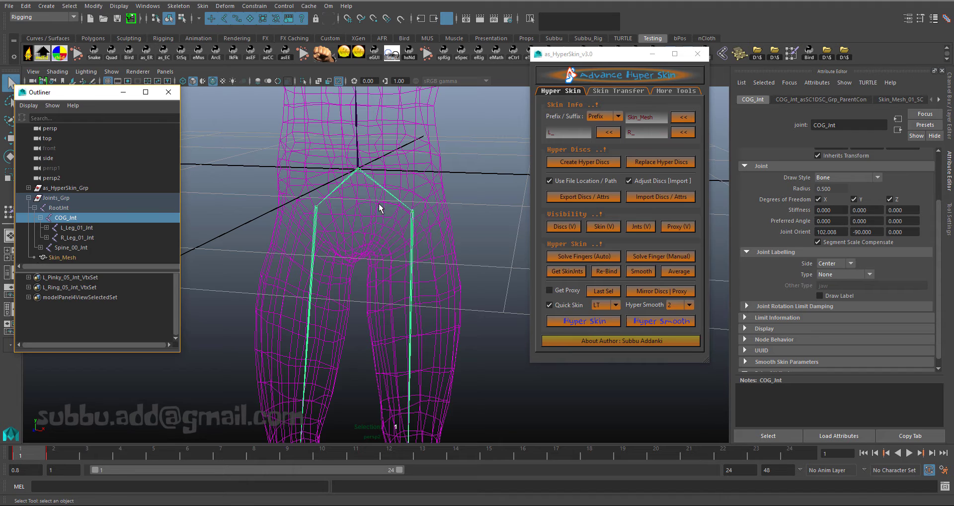
pyautogui.click(71, 228)
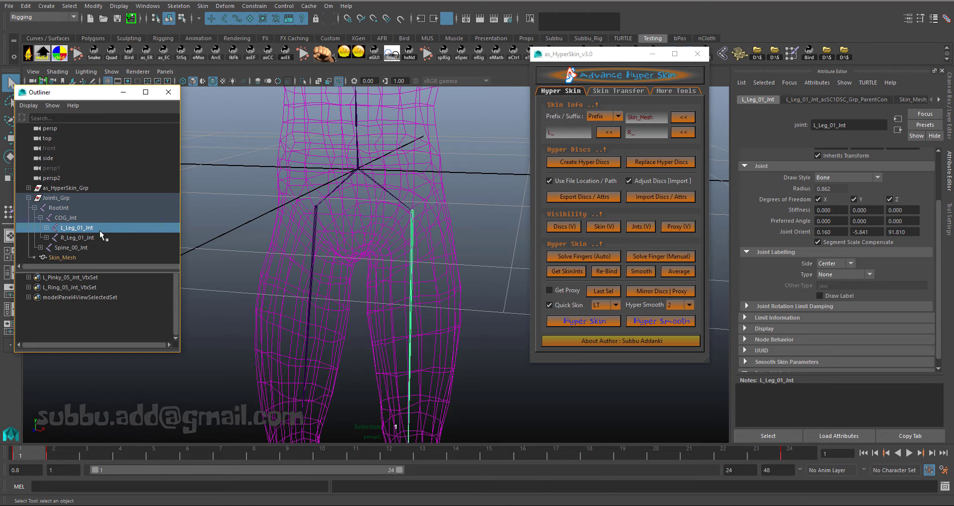
pyautogui.click(82, 237)
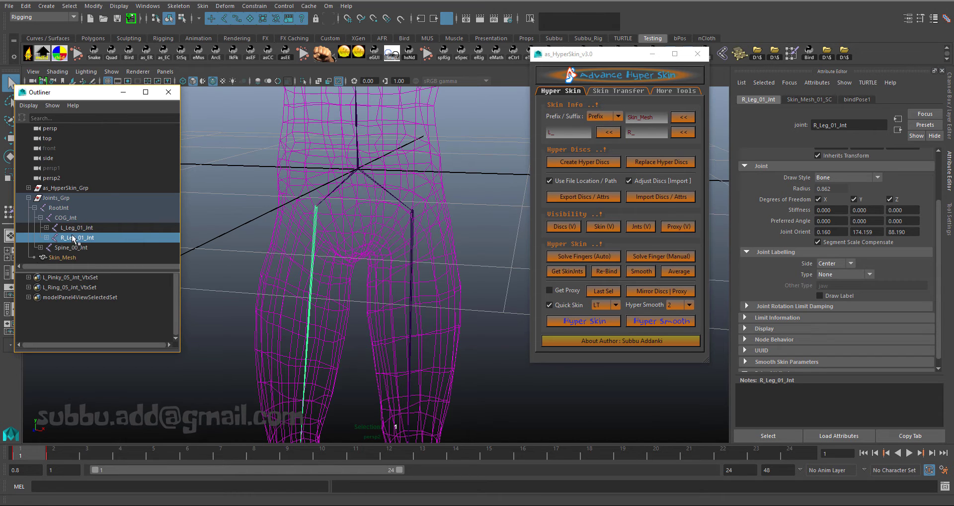
# - Drag R_Leg_01_Jnt directly under COG_Jnt alongside L_Leg_01_Jnt
pyautogui.moveTo(73, 238)
pyautogui.mouseDown(button='middle')
pyautogui.moveTo(58, 224)
pyautogui.moveTo(70, 222)
pyautogui.mouseUp(button='middle')
pyautogui.click(219, 205)
pyautogui.click(72, 227)
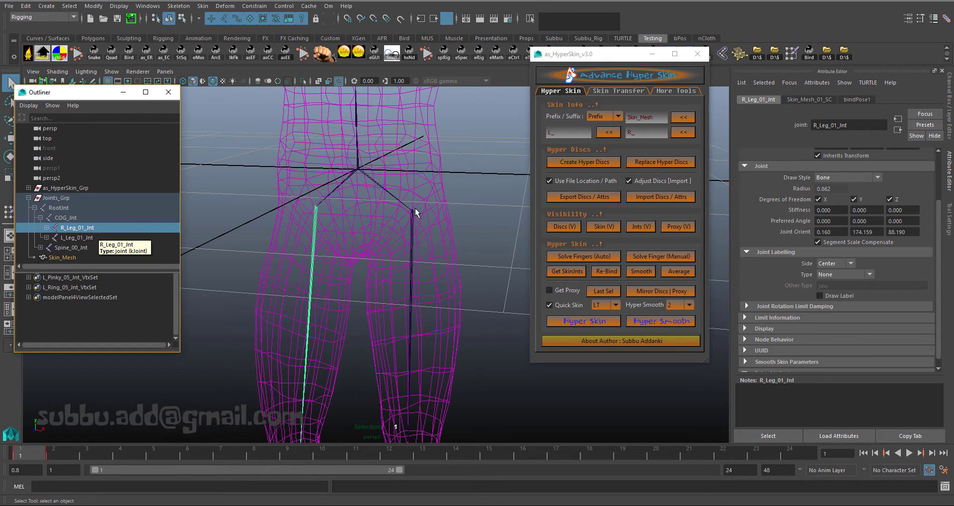
pyautogui.click(66, 220)
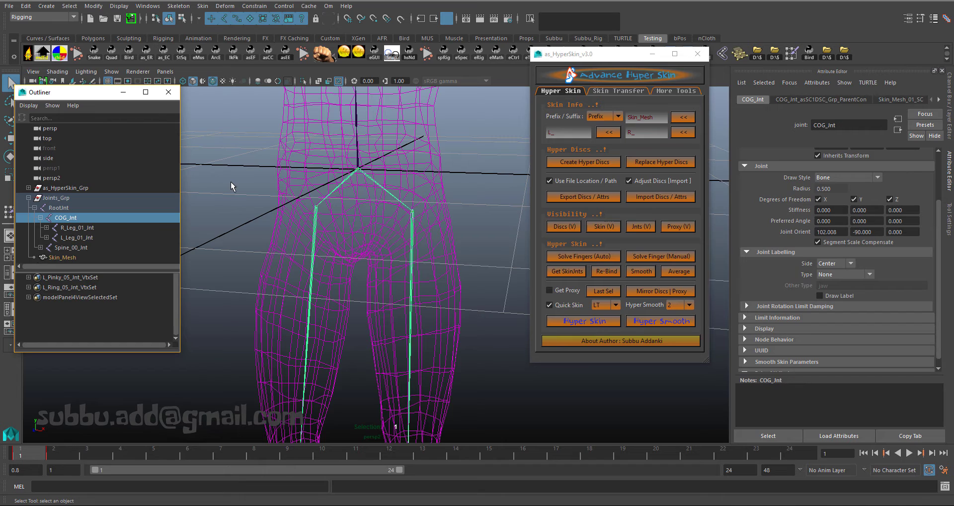
pyautogui.click(231, 181)
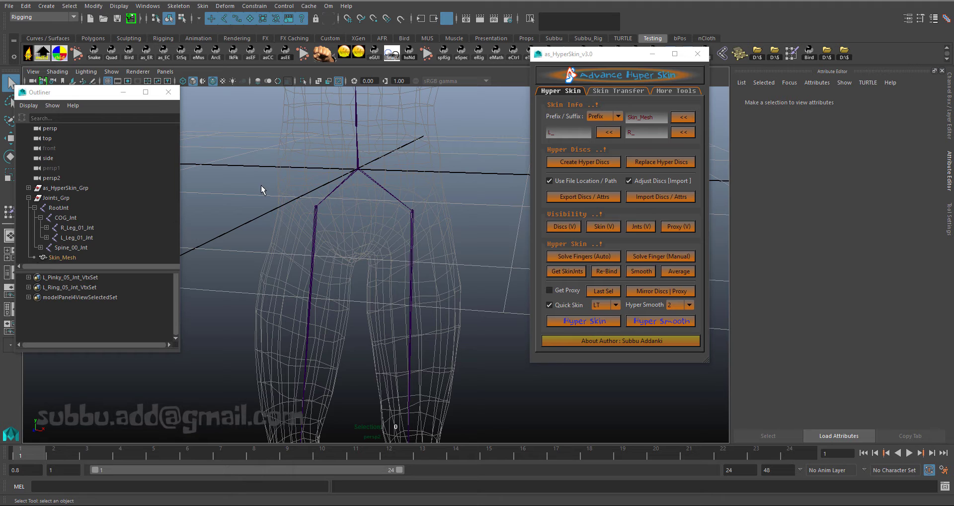
# - Show the hyper discs via Discs (V), then delete as_HyperSkin_Grp from the Outliner
pyautogui.click(62, 188)
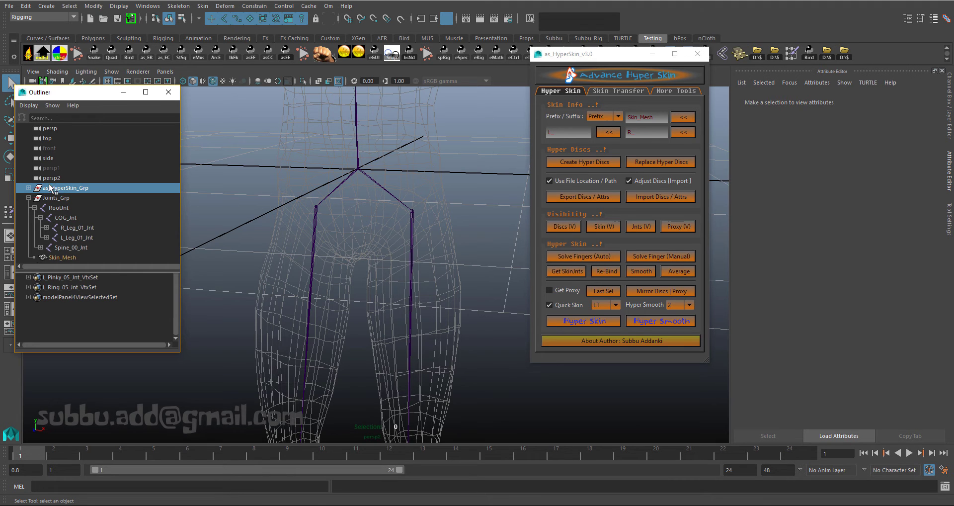
pyautogui.click(270, 162)
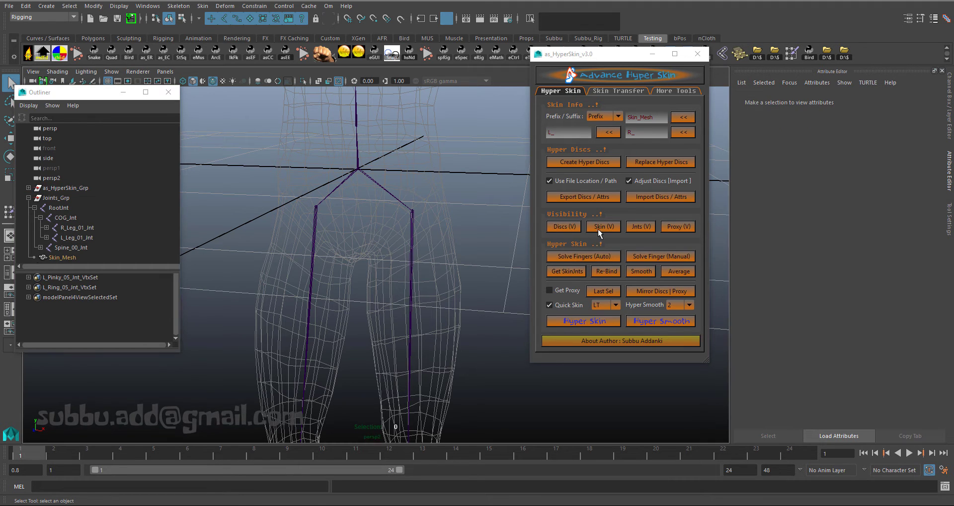
pyautogui.click(563, 227)
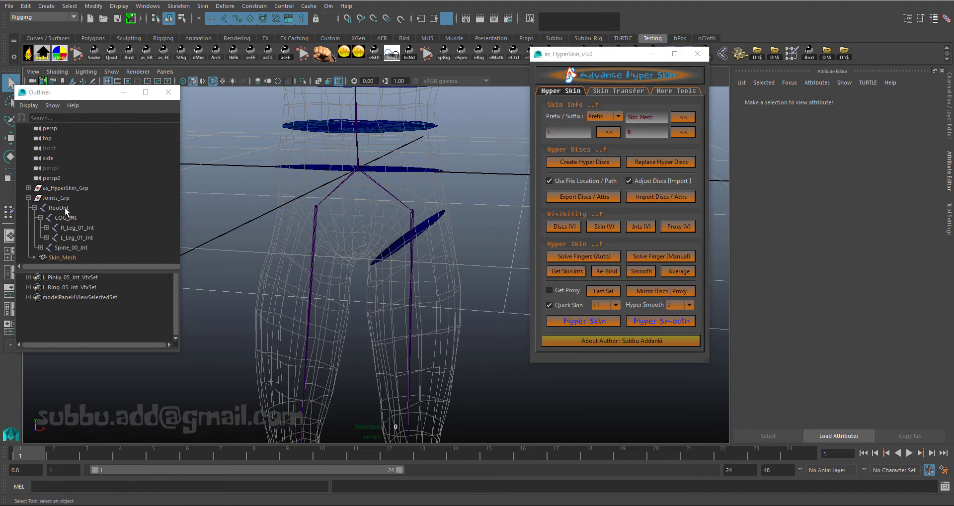
pyautogui.click(70, 184)
pyautogui.press('Delete')
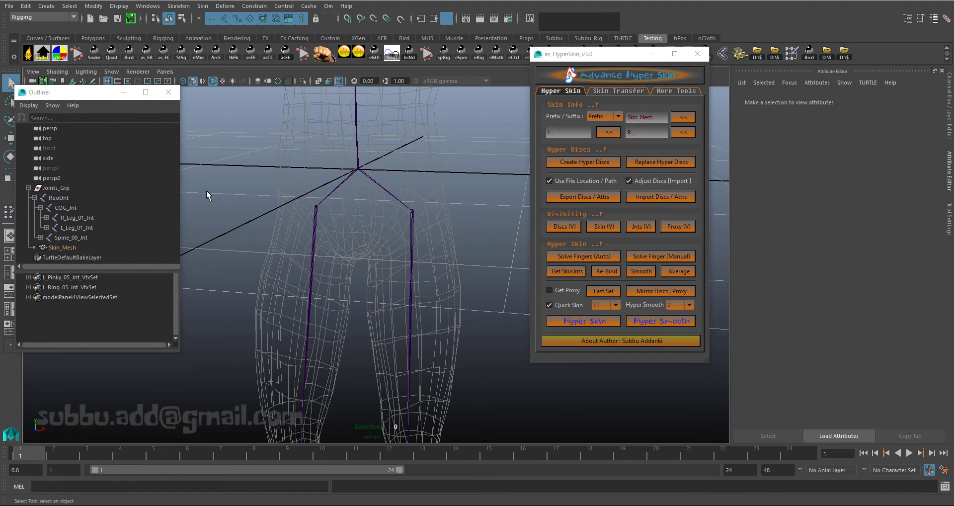
pyautogui.click(66, 207)
pyautogui.click(217, 208)
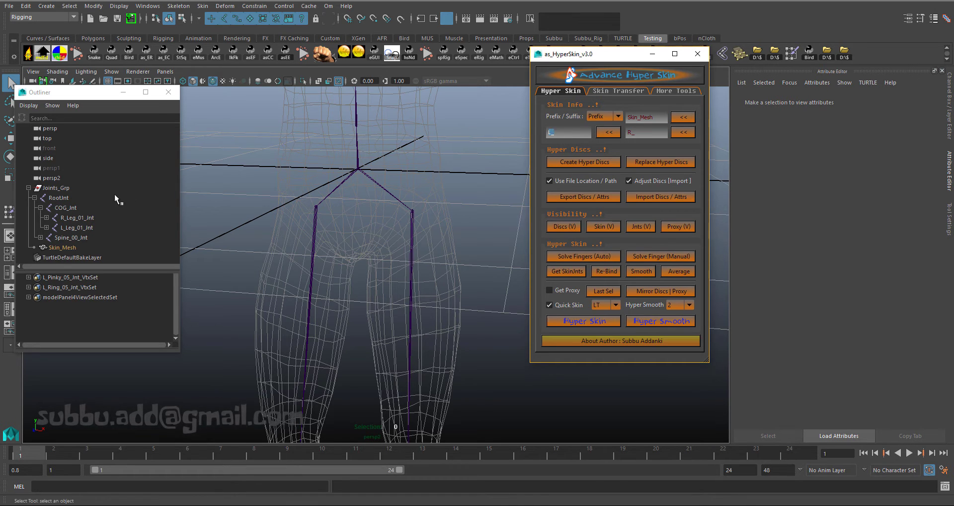
# - Select and inspect L_Leg_01_Jnt, then clear the selection
pyautogui.click(188, 197)
pyautogui.click(67, 228)
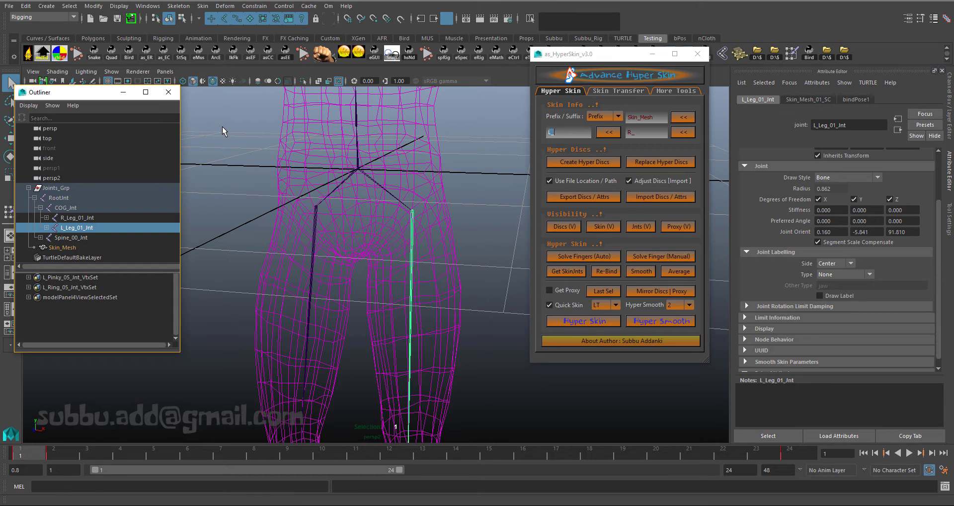
pyautogui.click(220, 166)
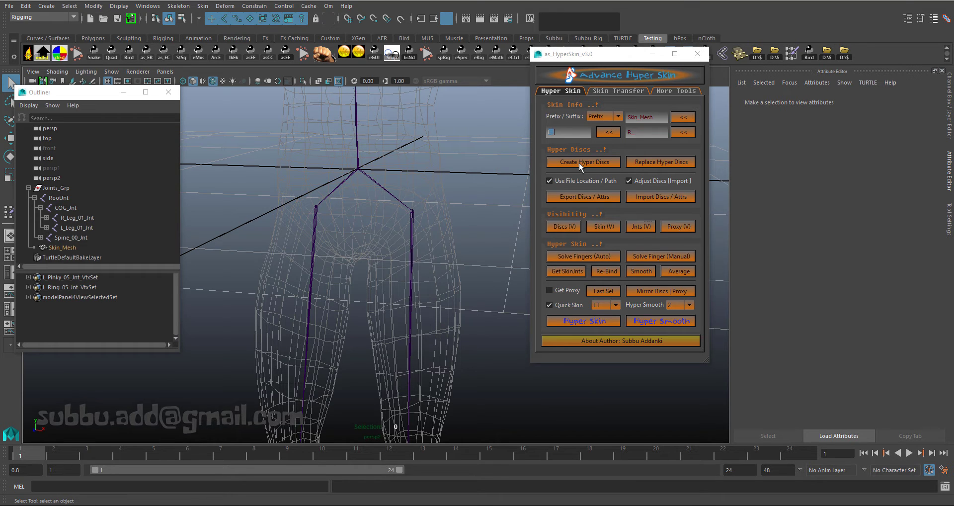
pyautogui.click(71, 229)
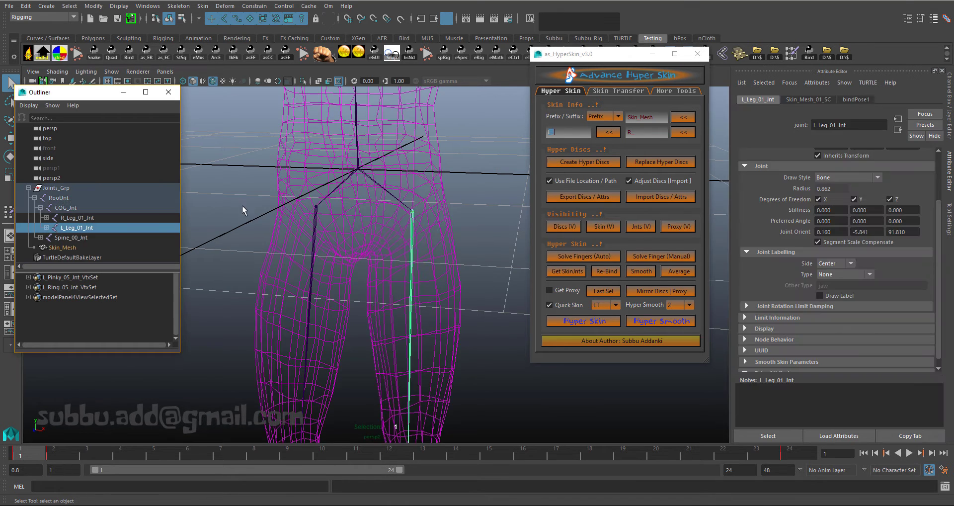
pyautogui.click(237, 199)
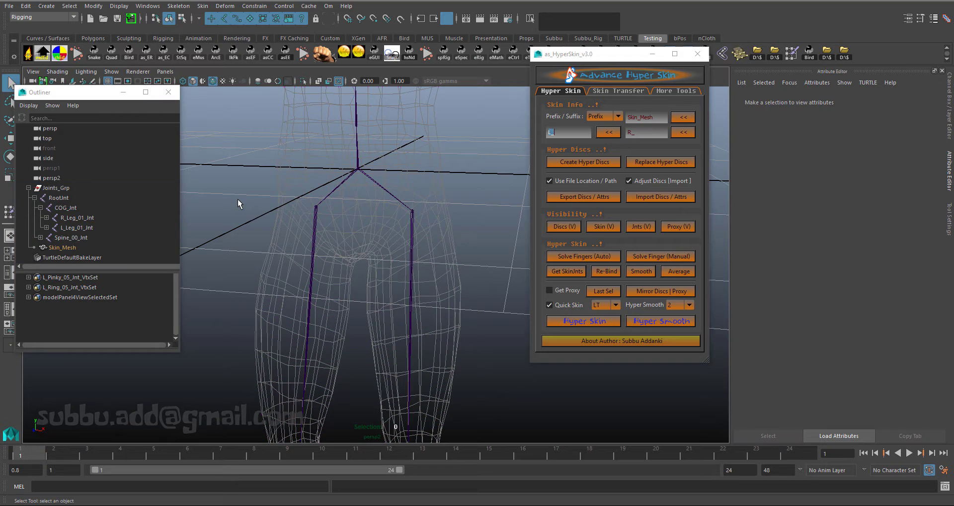
# - Create fresh hyper discs across the skeleton, confirm the success message, and reselect L_Leg_01_Jnt
pyautogui.click(566, 158)
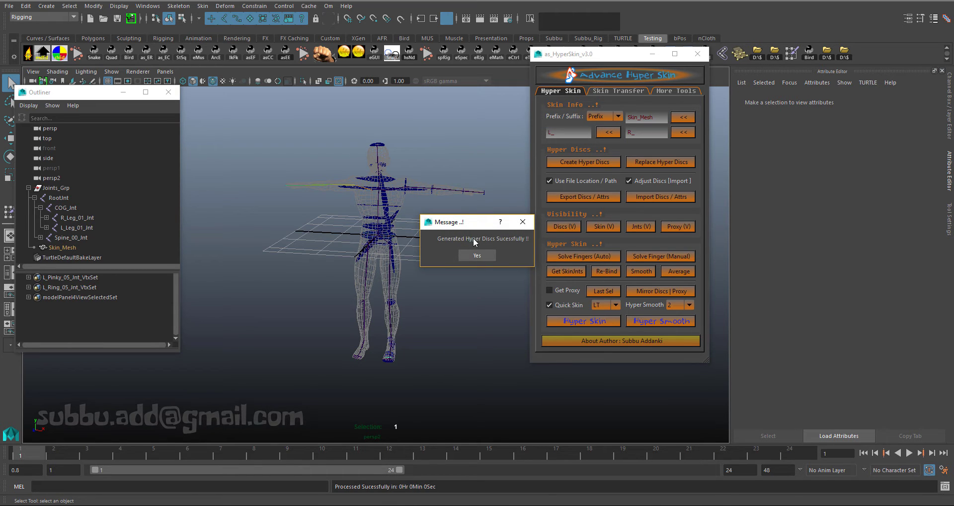
pyautogui.click(477, 255)
pyautogui.click(78, 217)
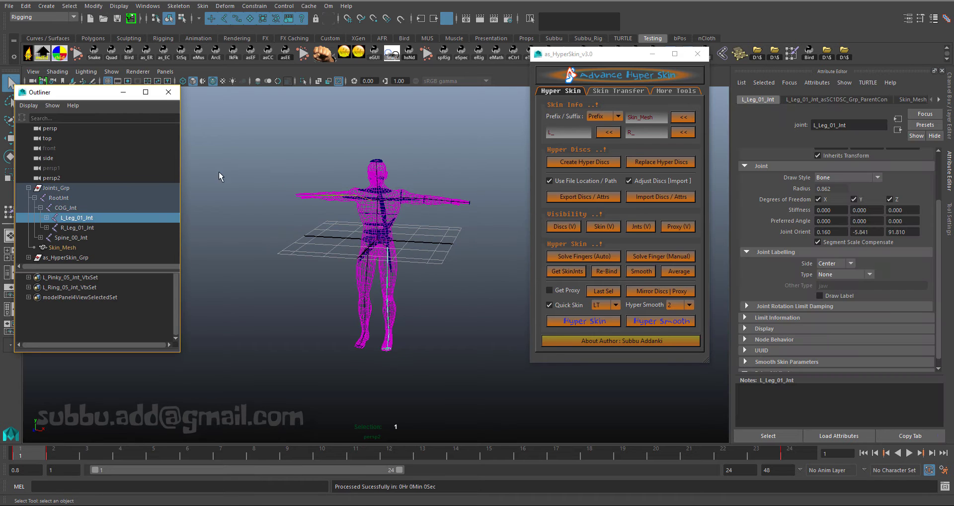
# - Clear the selection and dolly the view in on the hips and legs
pyautogui.click(265, 160)
pyautogui.keyDown('alt'); pyautogui.moveTo(264, 176); pyautogui.dragTo(262, 221, button='right'); pyautogui.keyUp('alt')
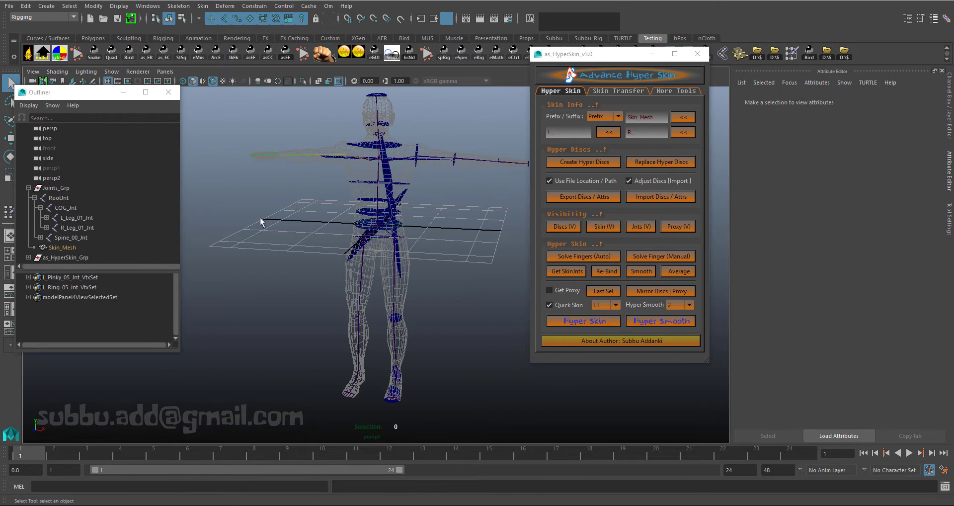
pyautogui.keyDown('alt'); pyautogui.moveTo(520, 246); pyautogui.dragTo(592, 286, button='right'); pyautogui.keyUp('alt')
pyautogui.keyDown('alt'); pyautogui.moveTo(428, 189); pyautogui.dragTo(419, 219, button='middle'); pyautogui.keyUp('alt')
pyautogui.keyDown('alt'); pyautogui.moveTo(419, 218); pyautogui.dragTo(446, 230, button='right'); pyautogui.keyUp('alt')
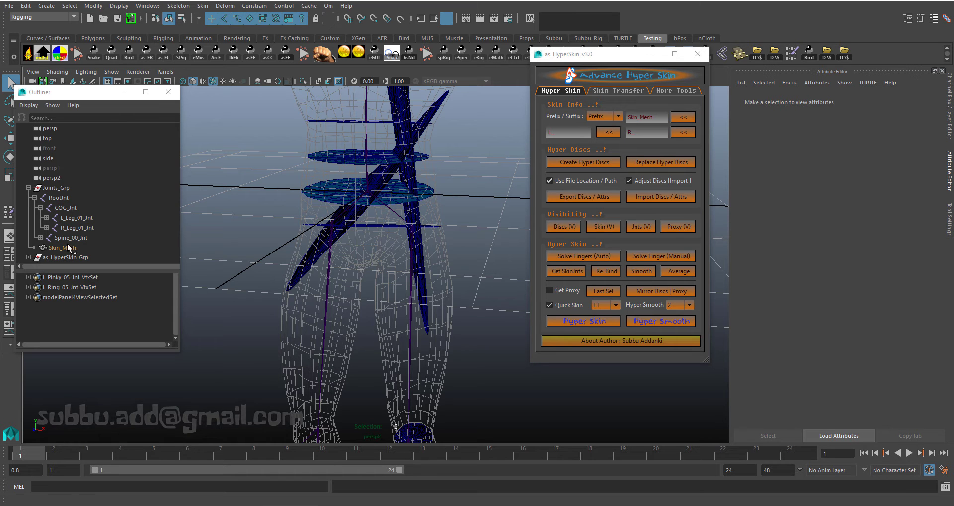
# - Pick L_Leg_01_Jnt as child and COG_Jnt as parent, then show HyperSkin's More Tools page
pyautogui.click(75, 217)
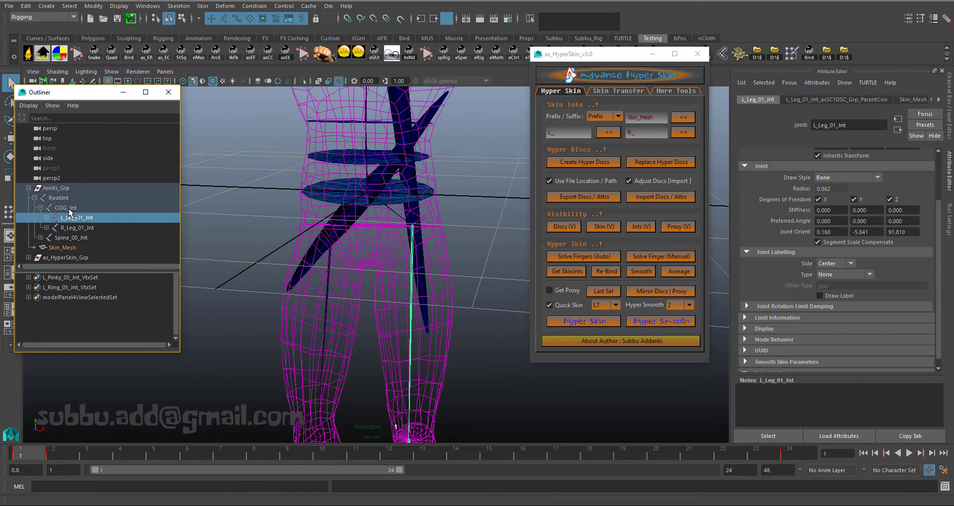
pyautogui.click(254, 188)
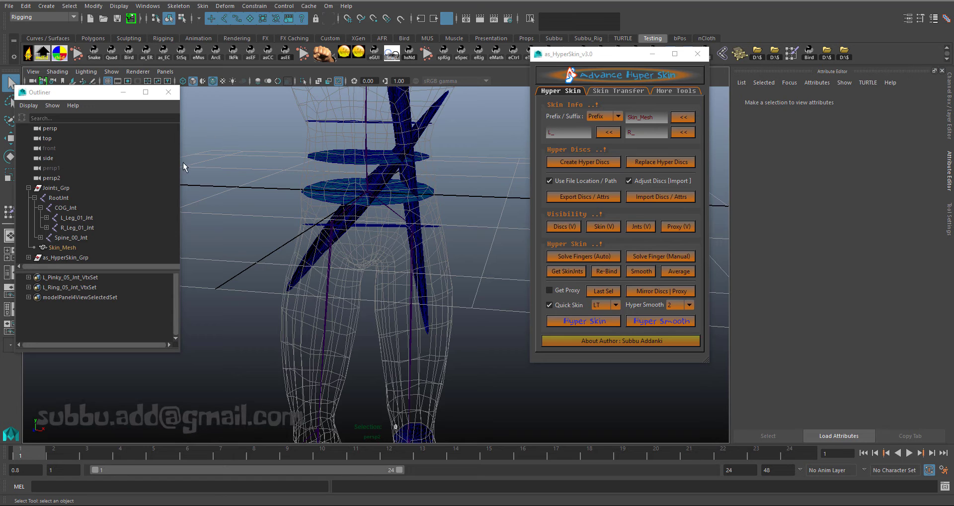
pyautogui.click(70, 218)
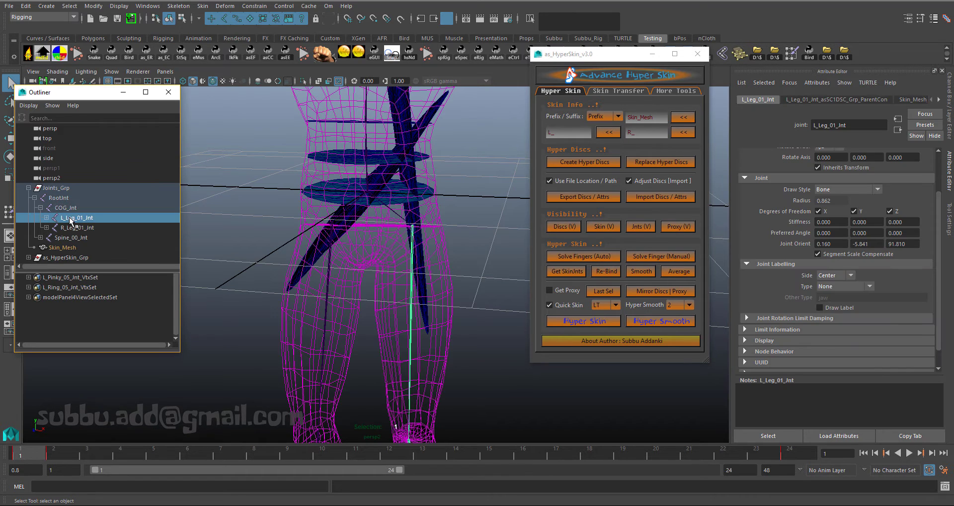
pyautogui.scroll(-1, 807, 344)
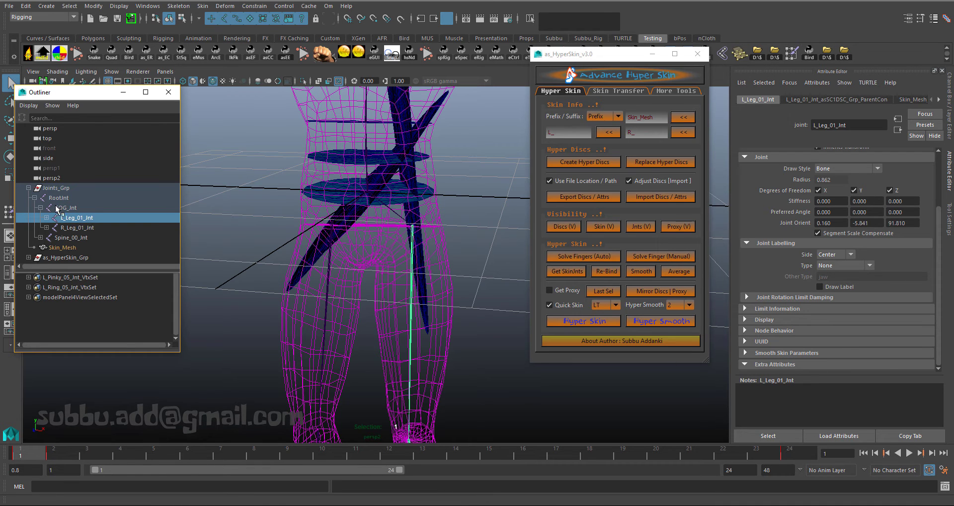
pyautogui.keyDown('ctrl'); pyautogui.click(110, 208); pyautogui.keyUp('ctrl')
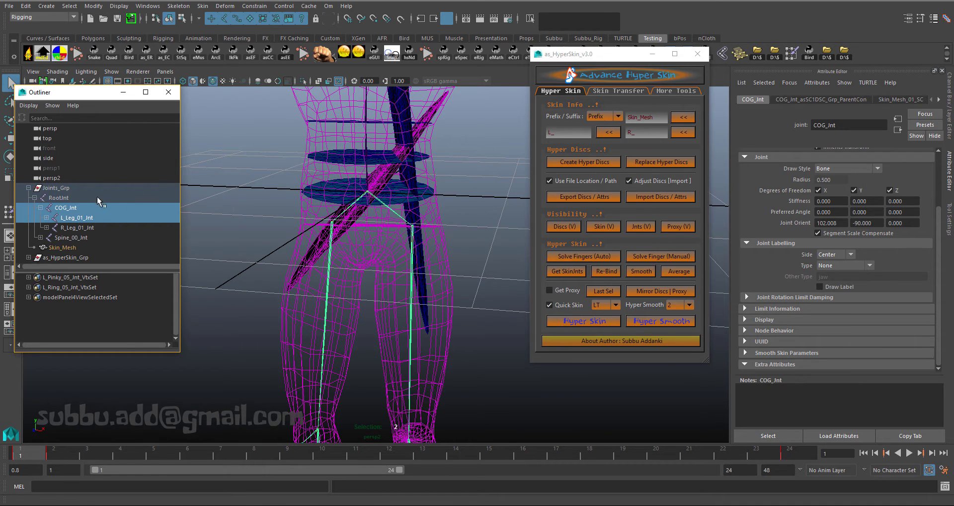
pyautogui.click(669, 91)
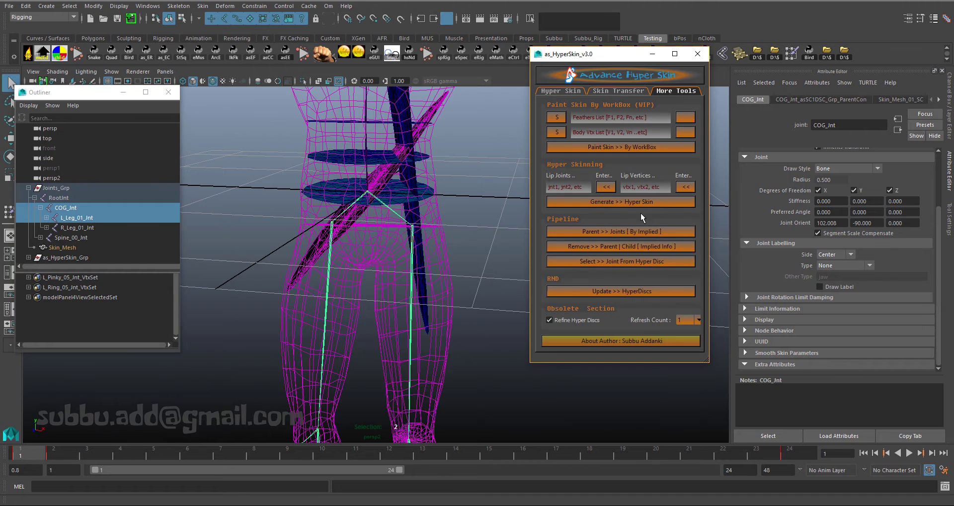
# - Apply Parent >> Joints [By Implied] and verify L_Leg_01_Jnt's implied parent and COG_Jnt's implied child
pyautogui.click(620, 233)
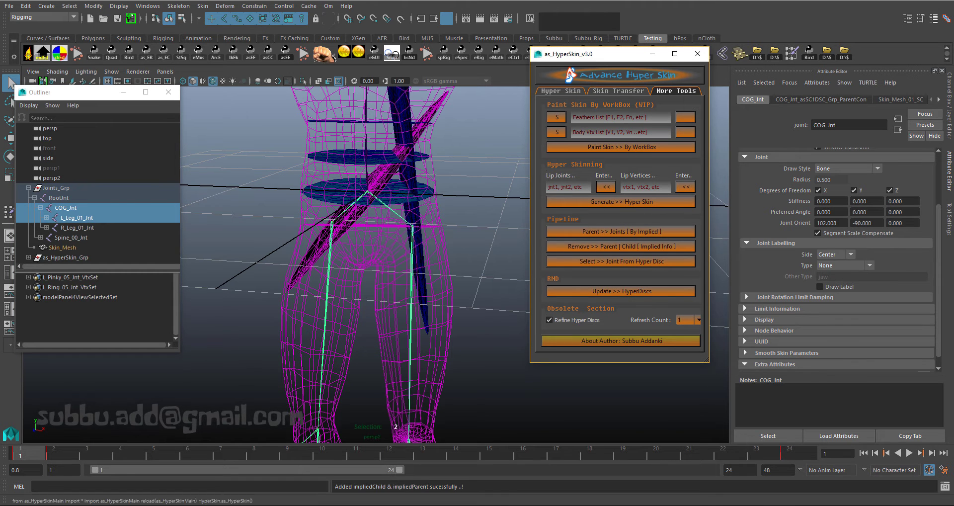
pyautogui.click(67, 220)
pyautogui.scroll(-1, 812, 306)
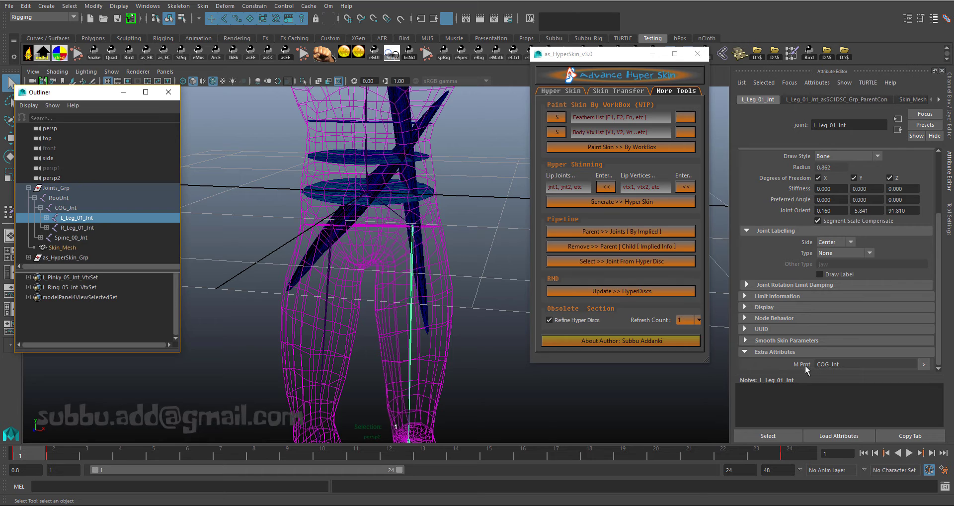
pyautogui.click(59, 209)
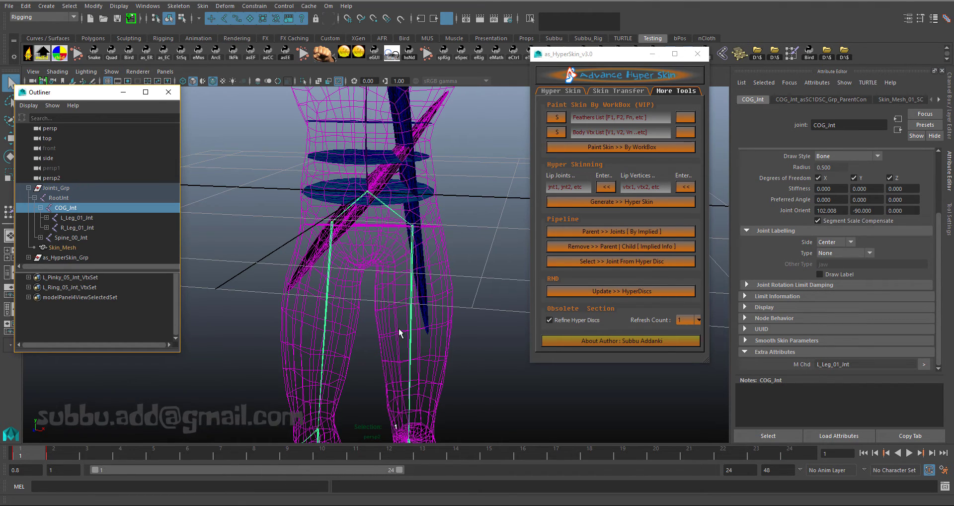
pyautogui.click(274, 142)
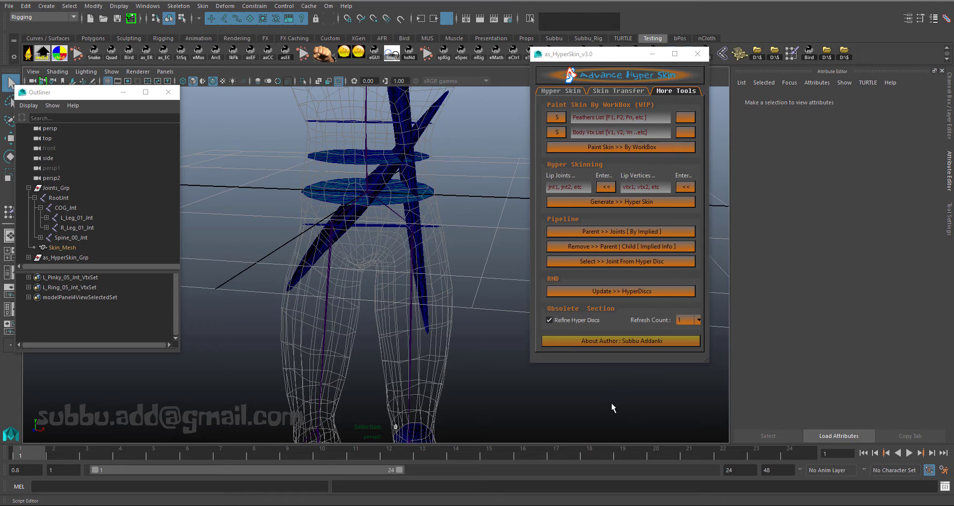
# - Open the Script Editor with the Python snippet and switch the hyper discs display off
pyautogui.hotkey('ctrl', 'shift', 's')
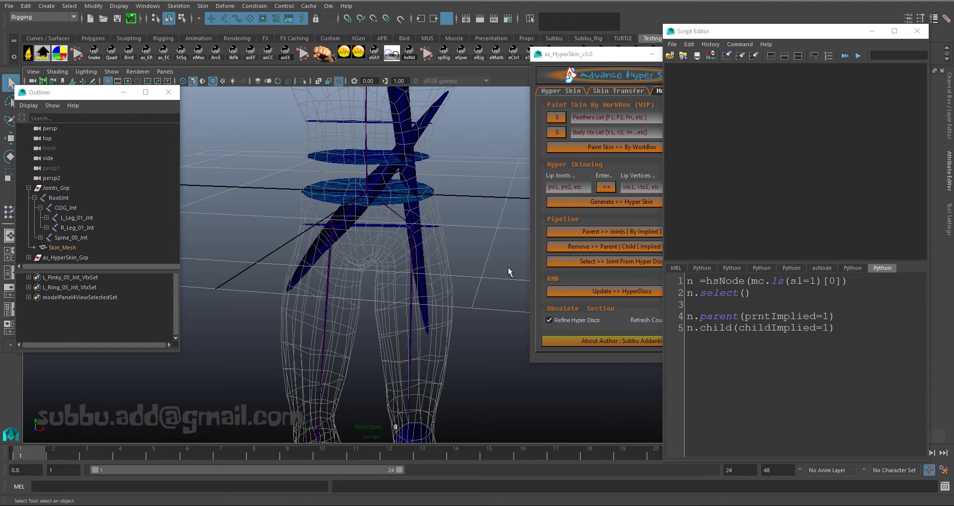
pyautogui.click(561, 91)
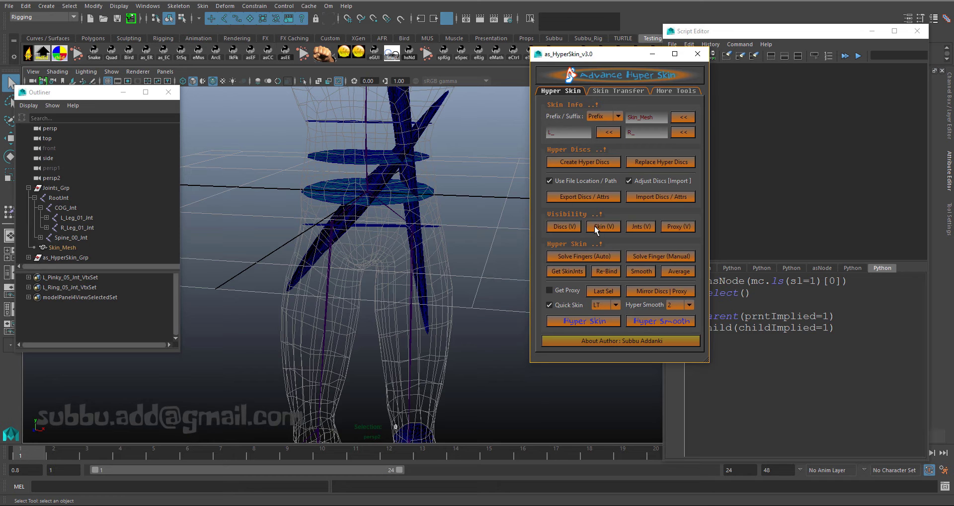
pyautogui.click(595, 225)
pyautogui.click(595, 225)
pyautogui.click(567, 224)
# - Unparent L_Leg_01_Jnt to the world with Shift+P
pyautogui.click(430, 208)
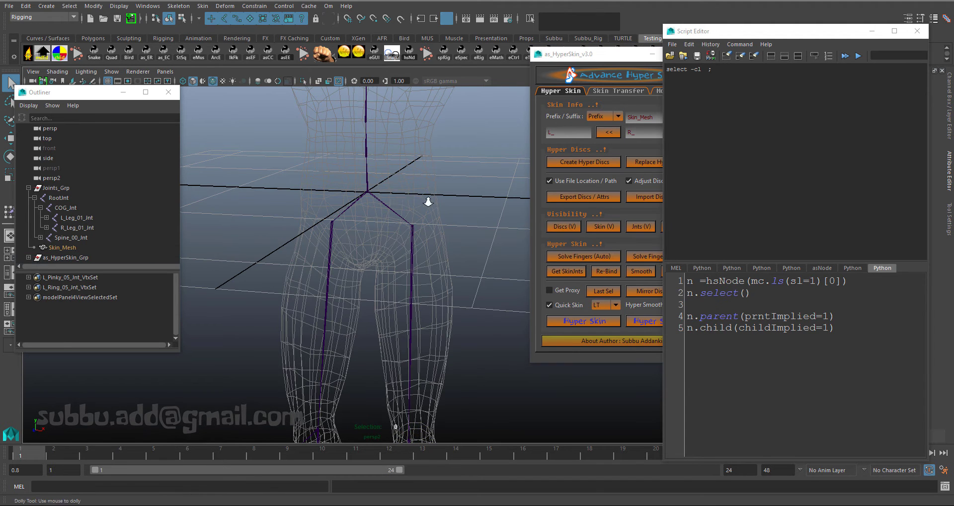
pyautogui.keyDown('alt'); pyautogui.moveTo(428, 202); pyautogui.dragTo(417, 231, button='right'); pyautogui.keyUp('alt')
pyautogui.click(416, 230)
pyautogui.hotkey('shift', 'p')
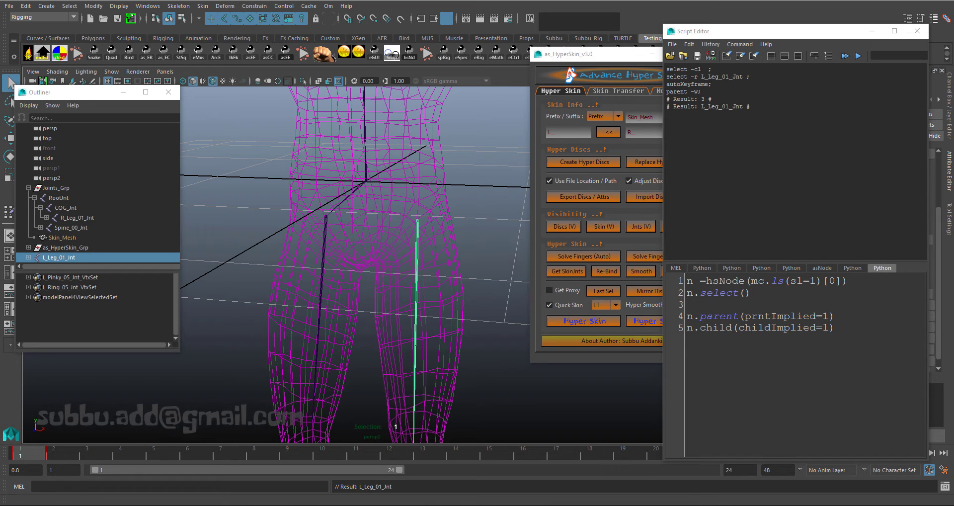
pyautogui.click(476, 153)
pyautogui.click(59, 257)
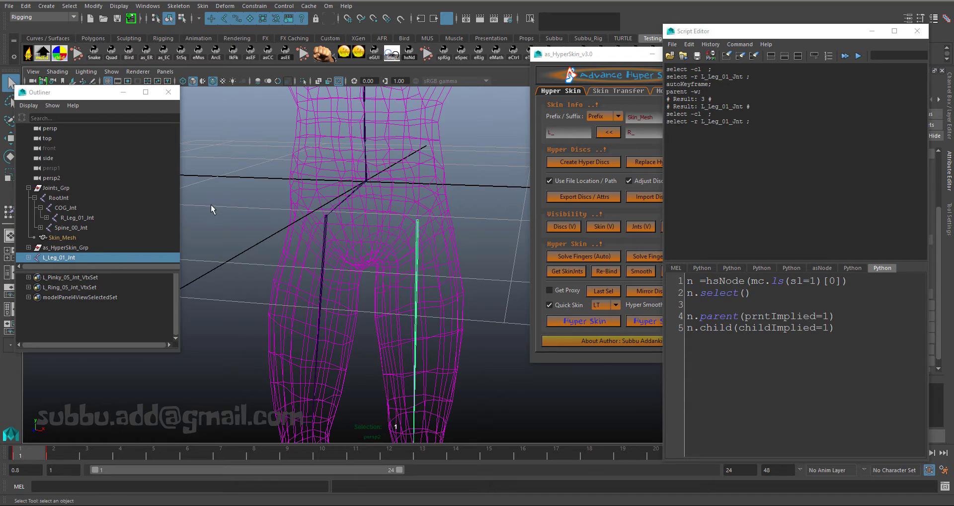
pyautogui.click(475, 158)
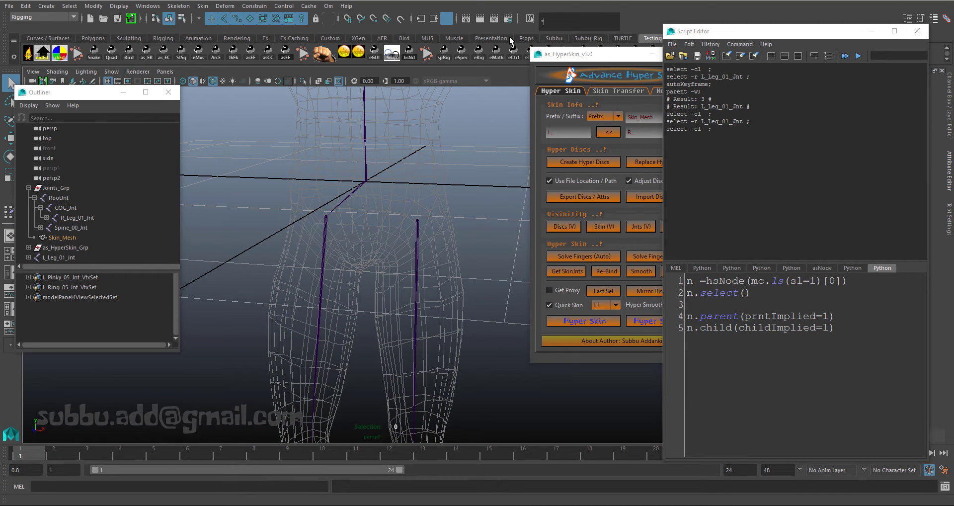
# - Select all *_Jnt joints and run Remove >> Parent | Child [Implied Info]
pyautogui.write('*_Jnt')
pyautogui.press('Return')
pyautogui.moveTo(630, 54); pyautogui.dragTo(560, 41)
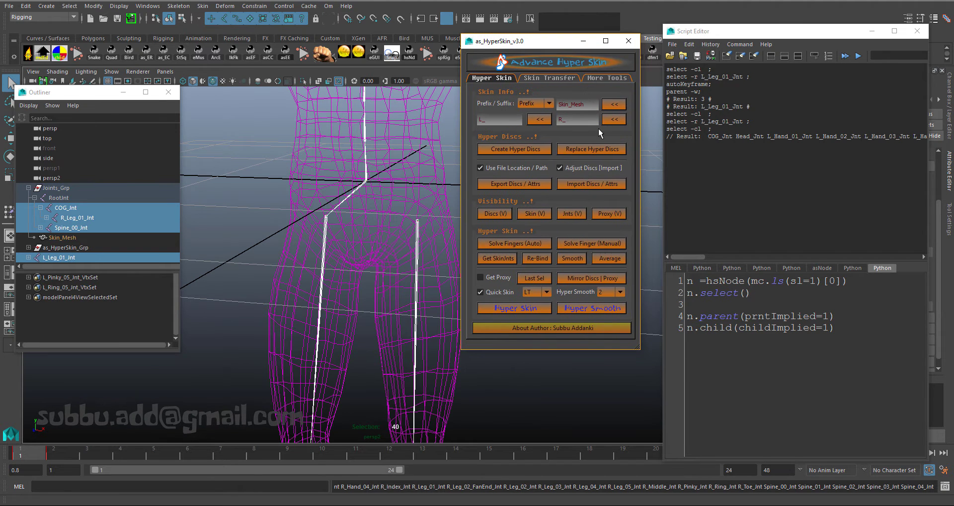
pyautogui.click(586, 80)
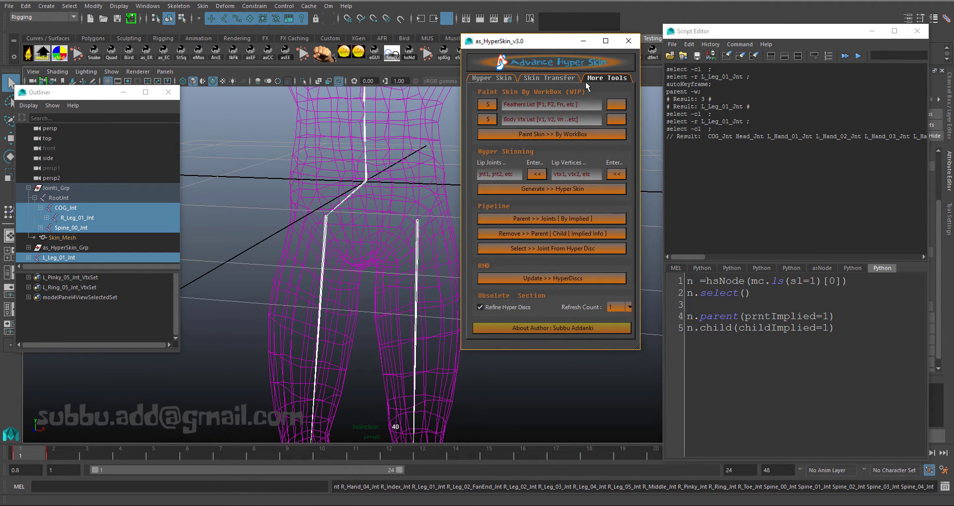
pyautogui.click(538, 234)
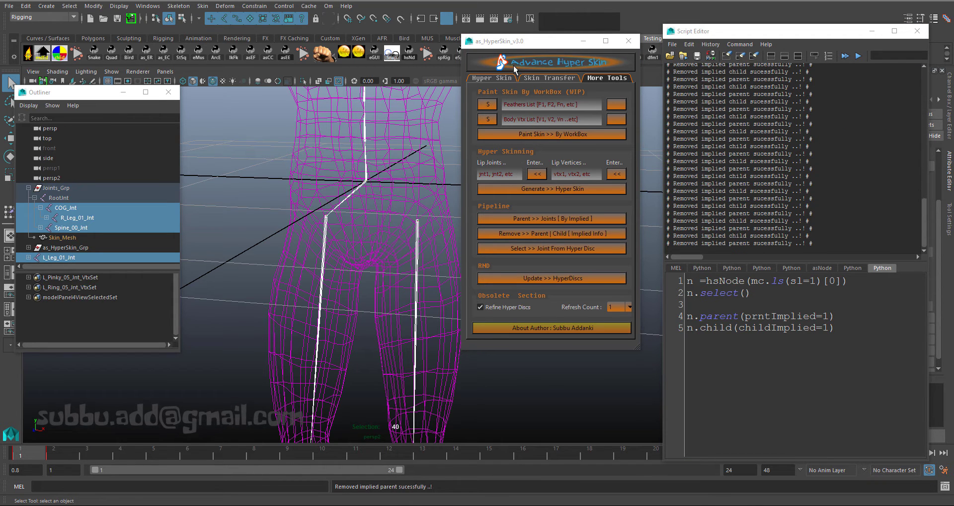
# - Deselect, pick L_Leg_01_Jnt, and bring the Script Editor back up
pyautogui.click(452, 123)
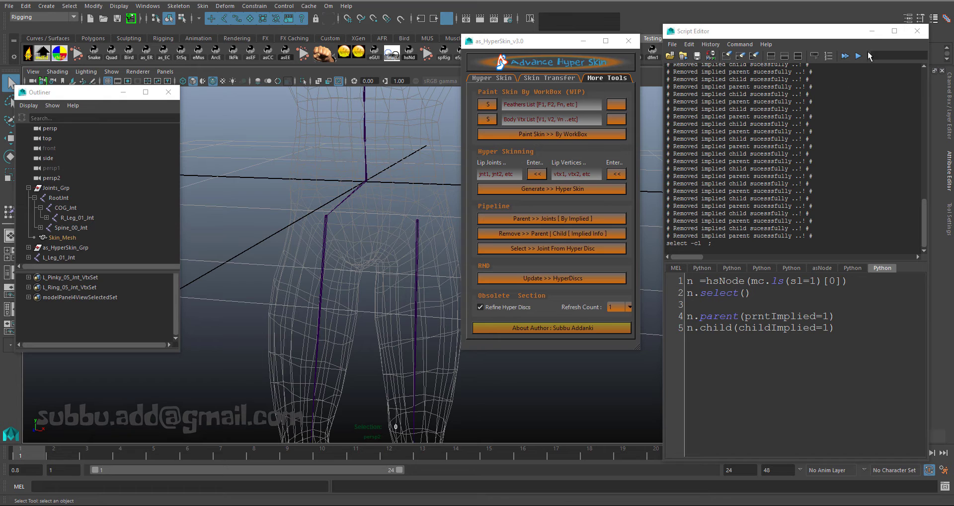
pyautogui.click(872, 31)
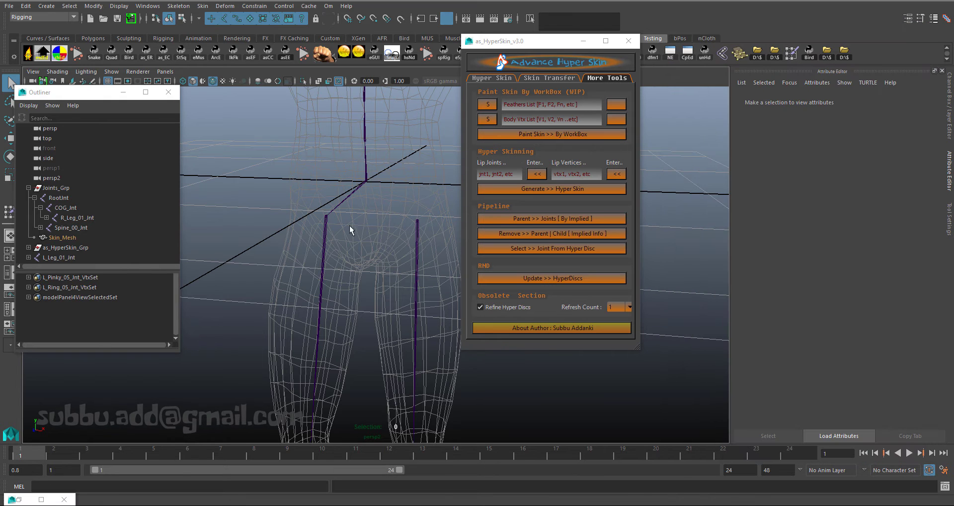
pyautogui.click(416, 226)
pyautogui.scroll(-1, 804, 323)
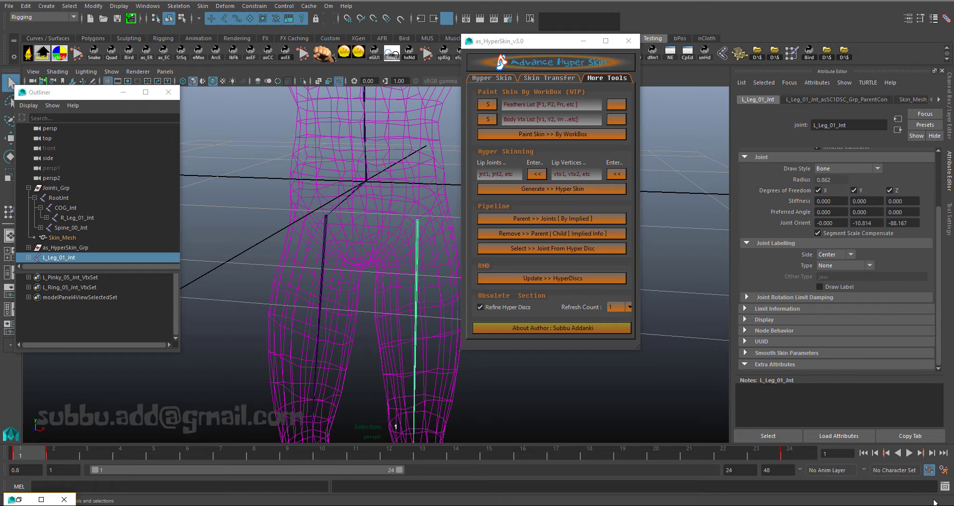
pyautogui.click(945, 486)
pyautogui.click(628, 180)
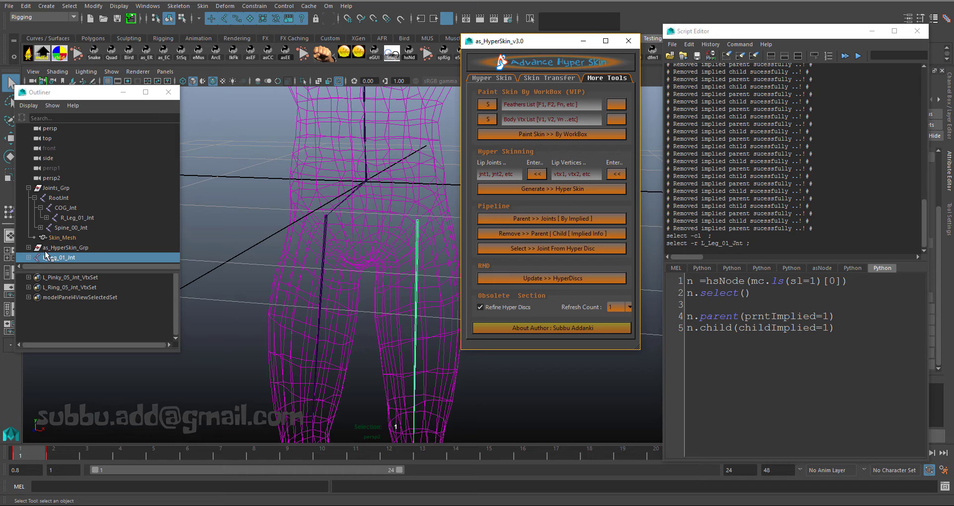
# - Expand R_Leg_01_Jnt, condense the hsNode snippet to four lines, and drag-select COG_Jnt and both right leg joints
pyautogui.click(49, 222)
pyautogui.click(47, 218)
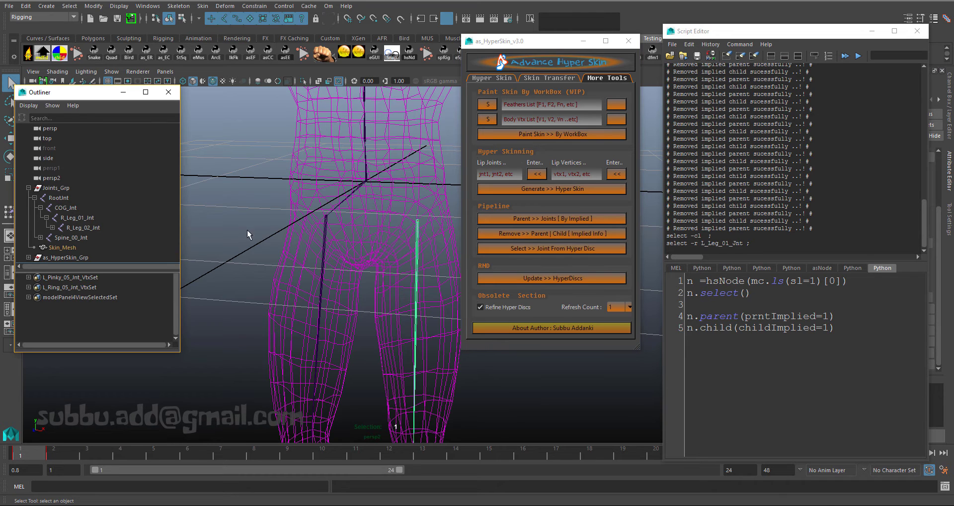
pyautogui.click(786, 328)
pyautogui.hotkey('ctrl', 'a')
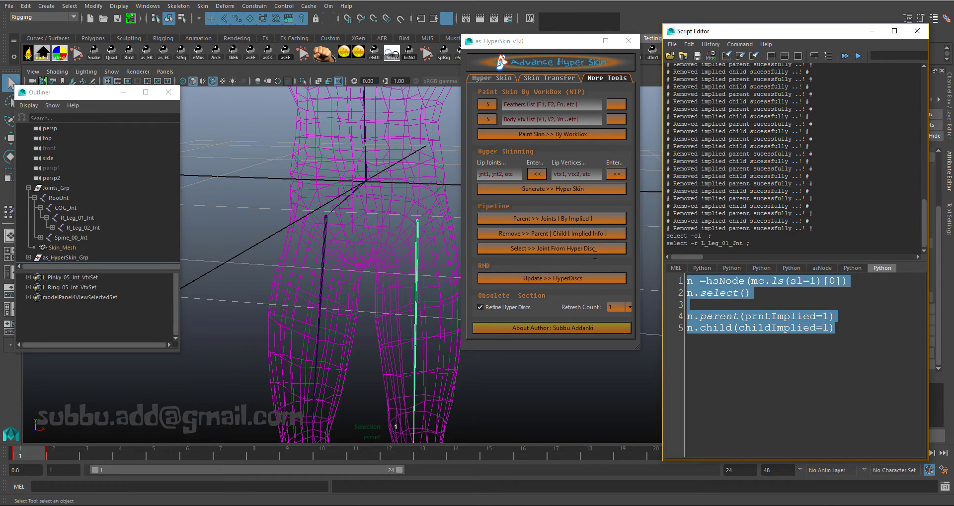
pyautogui.click(845, 328)
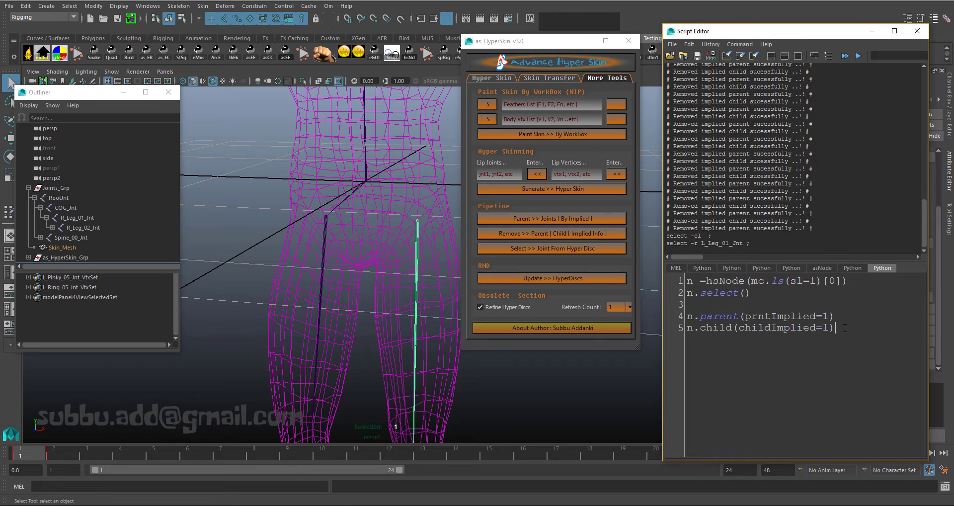
pyautogui.press('Return')
pyautogui.moveTo(720, 293)
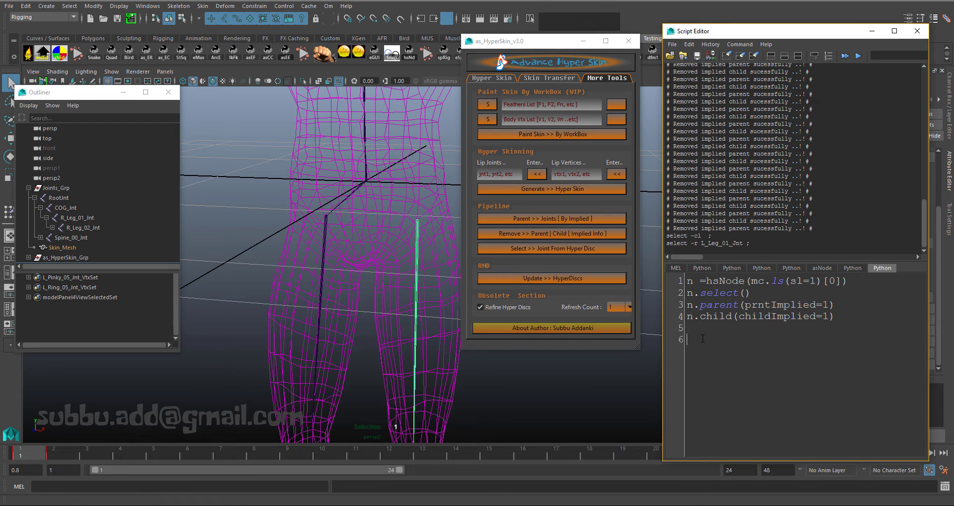
pyautogui.moveTo(78, 228); pyautogui.dragTo(88, 211)
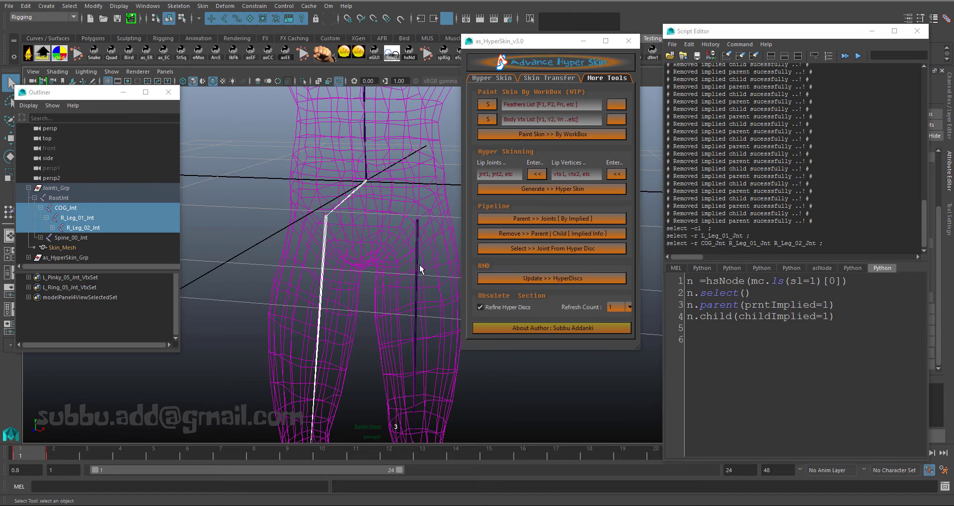
# - Parent L_Leg_01_Jnt under COG_Jnt with P and move it above R_Leg_01_Jnt
pyautogui.click(47, 215)
pyautogui.click(217, 198)
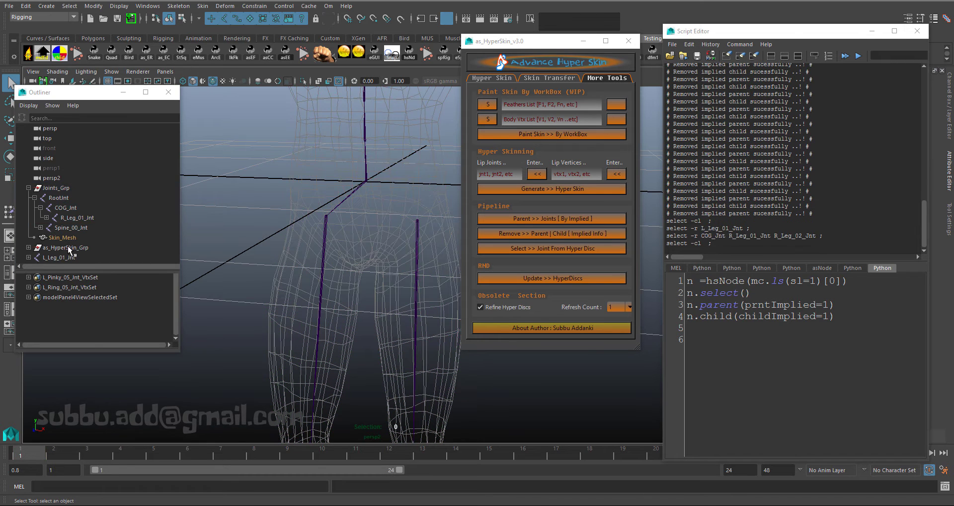
pyautogui.click(60, 257)
pyautogui.keyDown('ctrl'); pyautogui.click(61, 208); pyautogui.keyUp('ctrl')
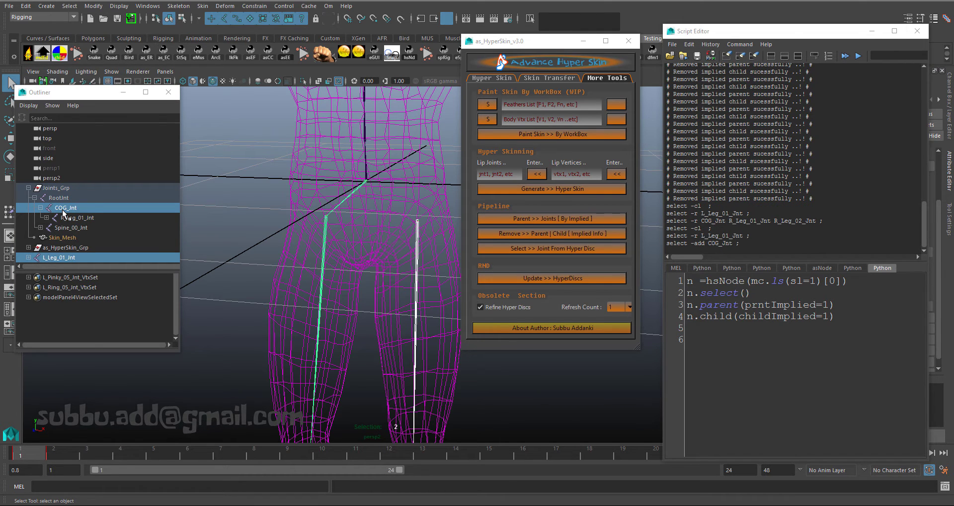
pyautogui.press('p')
pyautogui.click(215, 226)
pyautogui.moveTo(80, 227); pyautogui.dragTo(70, 232)
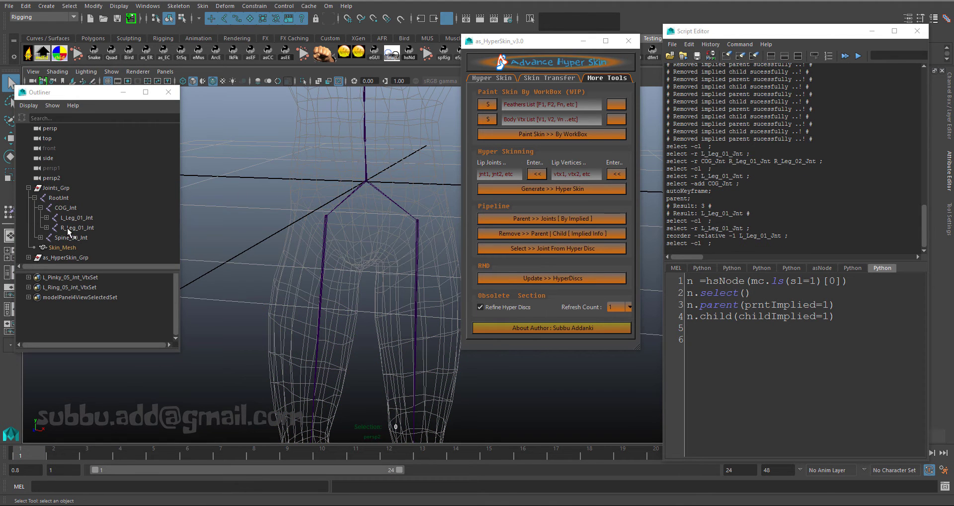
# - Expand L_Leg_01_Jnt and check R_Leg_01_Jnt, L_Leg_02_Jnt, L_Leg_01_Jnt and COG_Jnt in the hierarchy
pyautogui.click(75, 227)
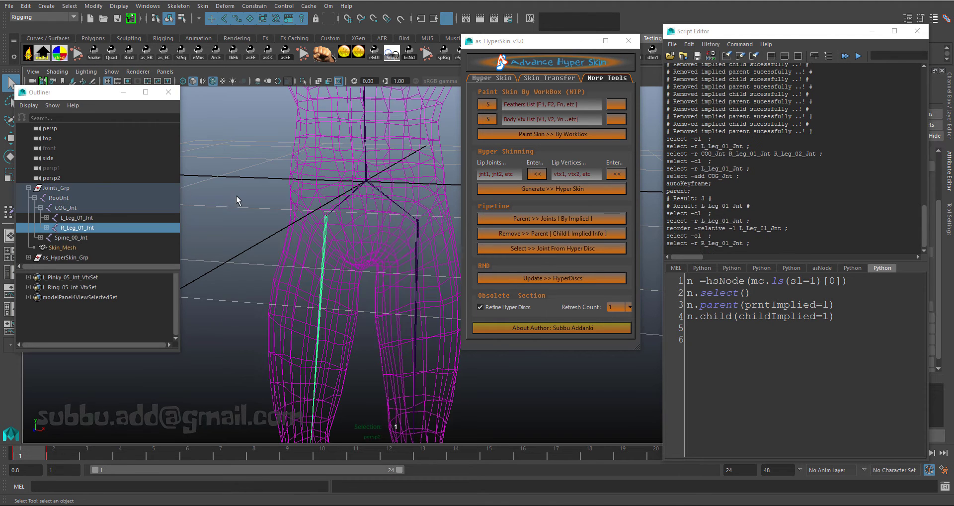
pyautogui.click(45, 218)
pyautogui.click(92, 228)
pyautogui.click(79, 217)
pyautogui.click(73, 207)
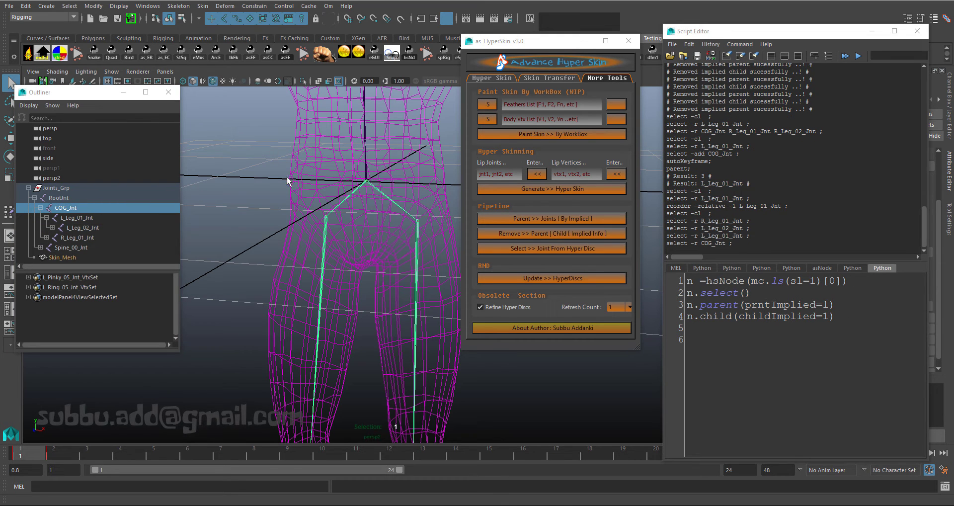
pyautogui.click(232, 186)
# - Unparent L_Leg_02_Jnt to the world with Shift+P
pyautogui.click(78, 226)
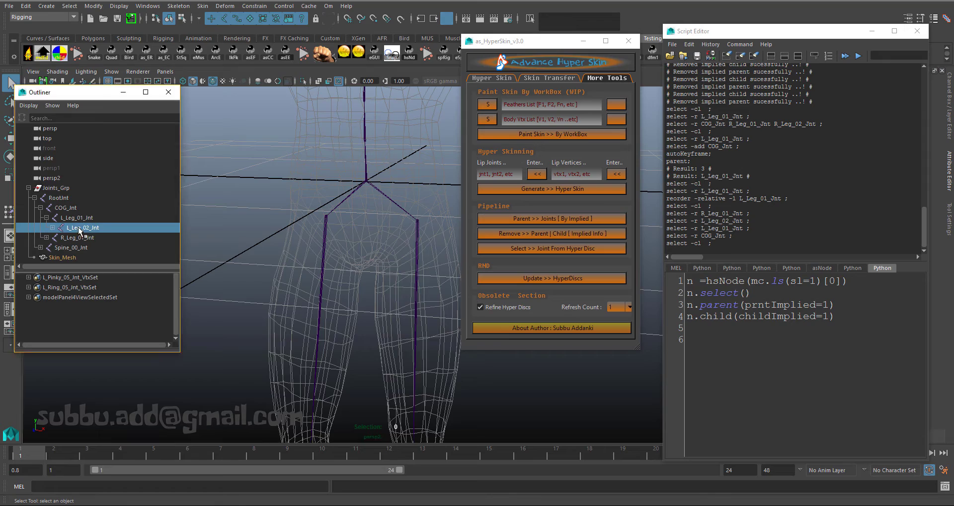
pyautogui.keyDown('alt'); pyautogui.moveTo(430, 311); pyautogui.dragTo(277, 264, button='right'); pyautogui.keyUp('alt')
pyautogui.keyDown('alt'); pyautogui.moveTo(277, 264); pyautogui.dragTo(238, 224, button='middle'); pyautogui.keyUp('alt')
pyautogui.keyDown('alt'); pyautogui.moveTo(238, 224); pyautogui.dragTo(362, 270, button='right'); pyautogui.keyUp('alt')
pyautogui.keyDown('alt'); pyautogui.moveTo(362, 270); pyautogui.dragTo(282, 279); pyautogui.keyUp('alt')
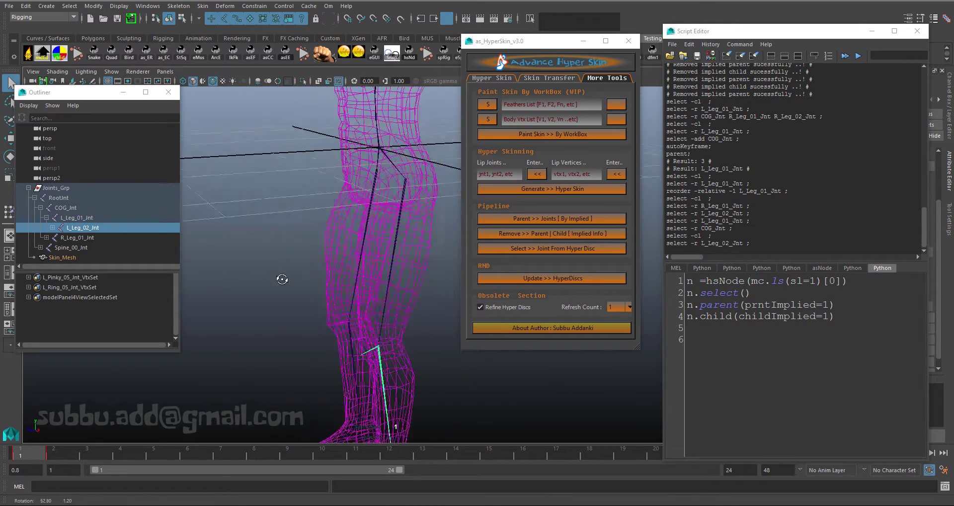
pyautogui.keyDown('alt'); pyautogui.moveTo(282, 279); pyautogui.dragTo(379, 293, button='right'); pyautogui.keyUp('alt')
pyautogui.keyDown('alt'); pyautogui.moveTo(379, 293); pyautogui.dragTo(330, 247); pyautogui.keyUp('alt')
pyautogui.hotkey('shift', 'p')
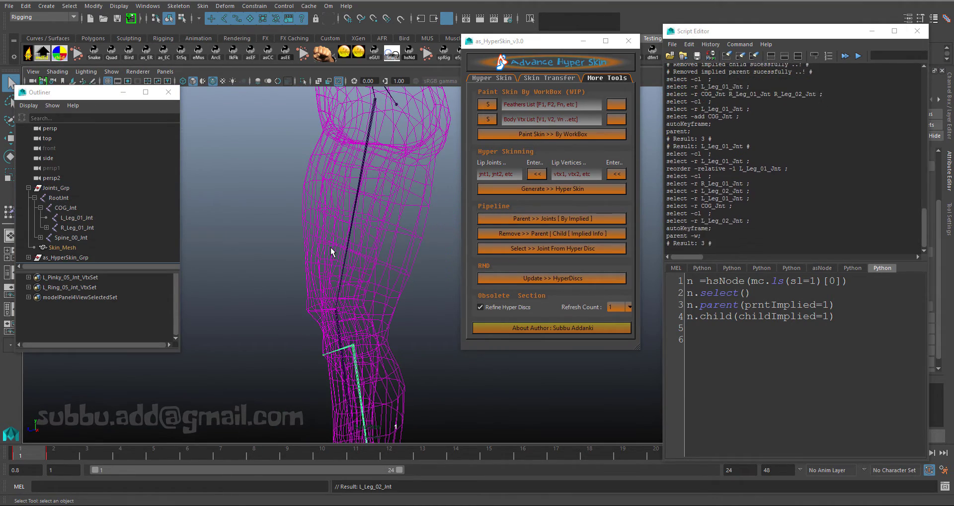
# - Unparent L_Leg_01_Jnt to the world and enlarge the Outliner to list all nodes
pyautogui.keyDown('alt'); pyautogui.moveTo(361, 185); pyautogui.dragTo(387, 219); pyautogui.keyUp('alt')
pyautogui.click(68, 219)
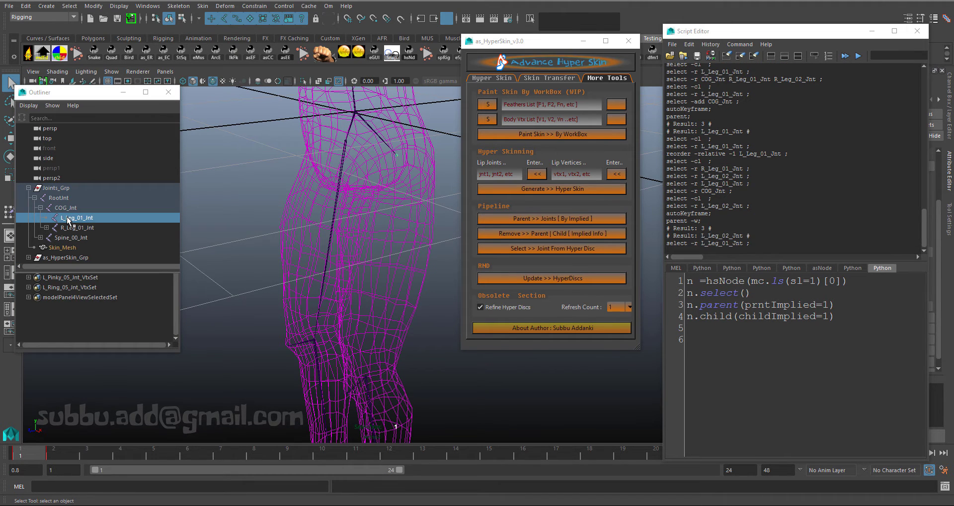
pyautogui.hotkey('shift', 'p')
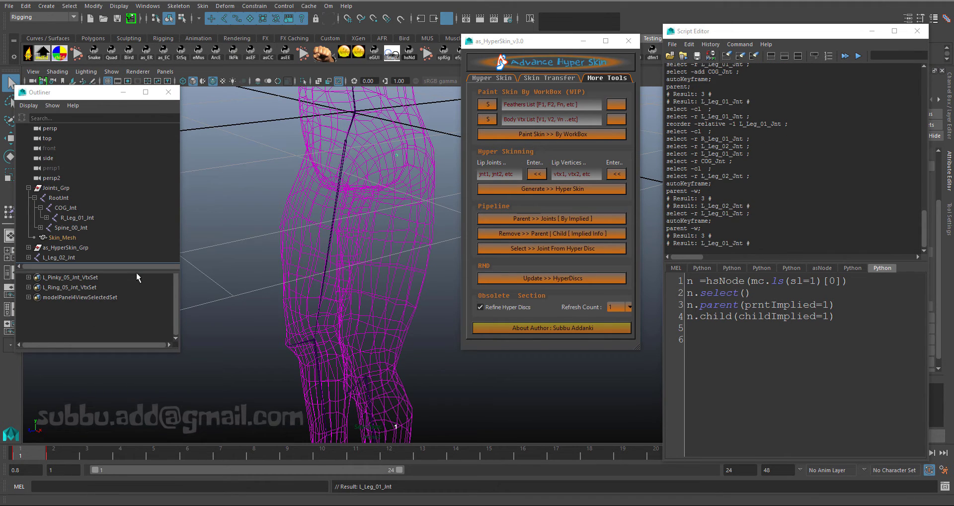
pyautogui.moveTo(180, 351); pyautogui.dragTo(179, 462)
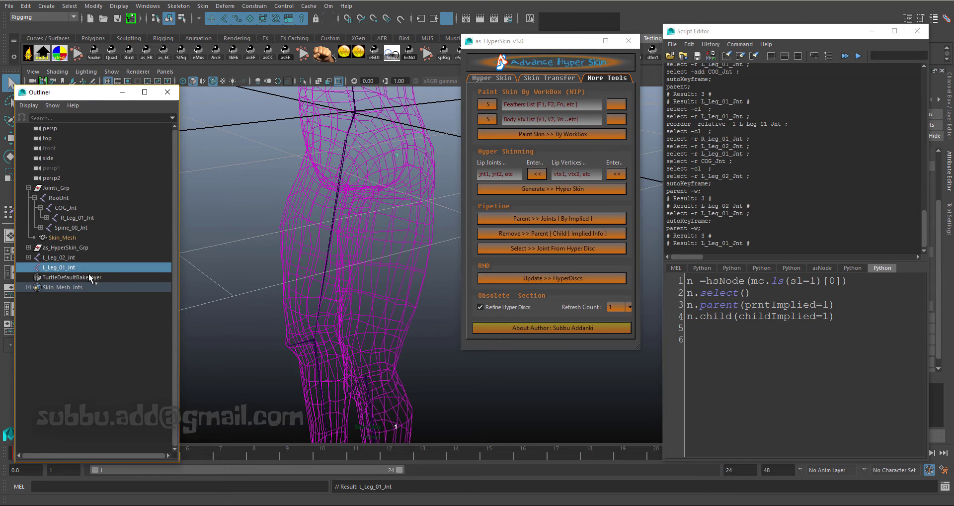
# - Select L_Leg_02_Jnt, L_Leg_01_Jnt and COG_Jnt together
pyautogui.click(234, 231)
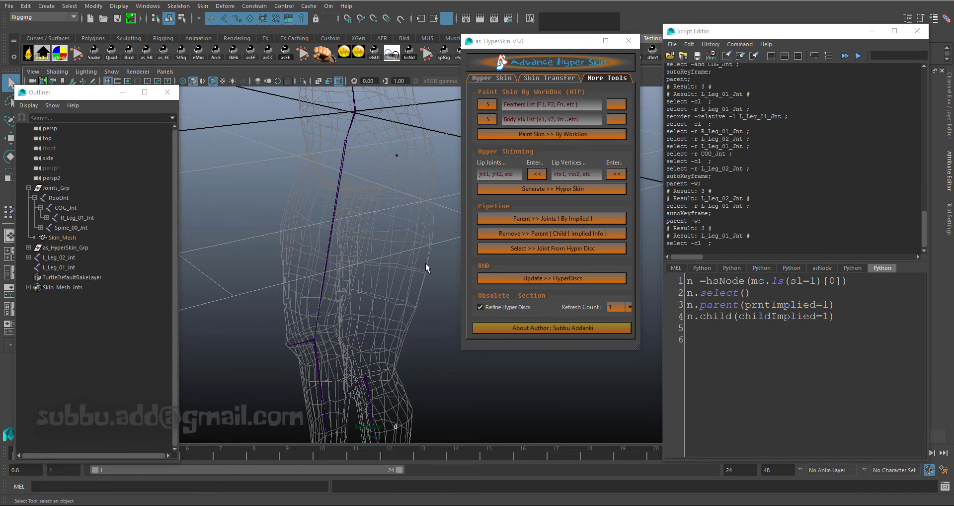
pyautogui.keyDown('alt'); pyautogui.moveTo(426, 269); pyautogui.dragTo(381, 235, button='middle'); pyautogui.keyUp('alt')
pyautogui.click(360, 296)
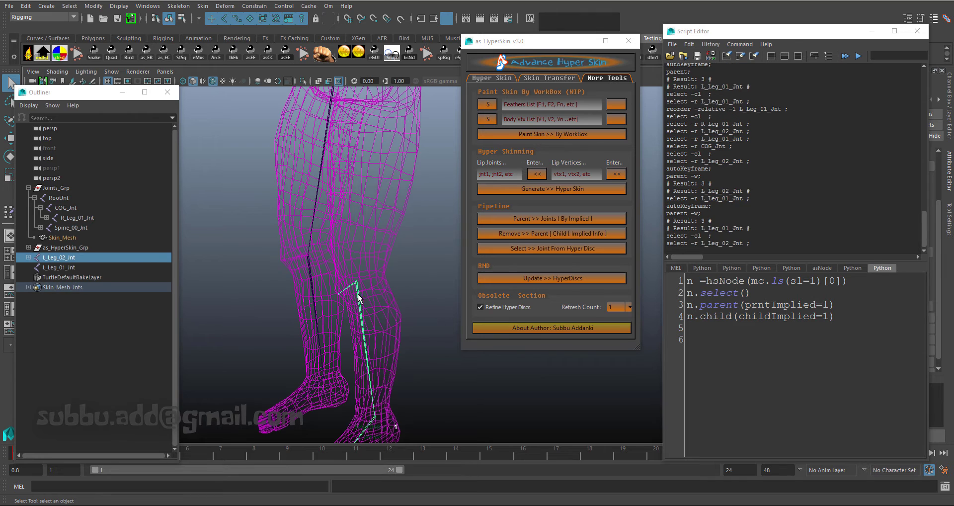
pyautogui.keyDown('alt'); pyautogui.moveTo(387, 172); pyautogui.dragTo(384, 105, button='right'); pyautogui.keyUp('alt')
pyautogui.keyDown('alt'); pyautogui.moveTo(384, 105); pyautogui.dragTo(380, 157, button='middle'); pyautogui.keyUp('alt')
pyautogui.keyDown('shift'); pyautogui.click(378, 159); pyautogui.keyUp('shift')
pyautogui.keyDown('alt'); pyautogui.moveTo(344, 159); pyautogui.dragTo(356, 160); pyautogui.keyUp('alt')
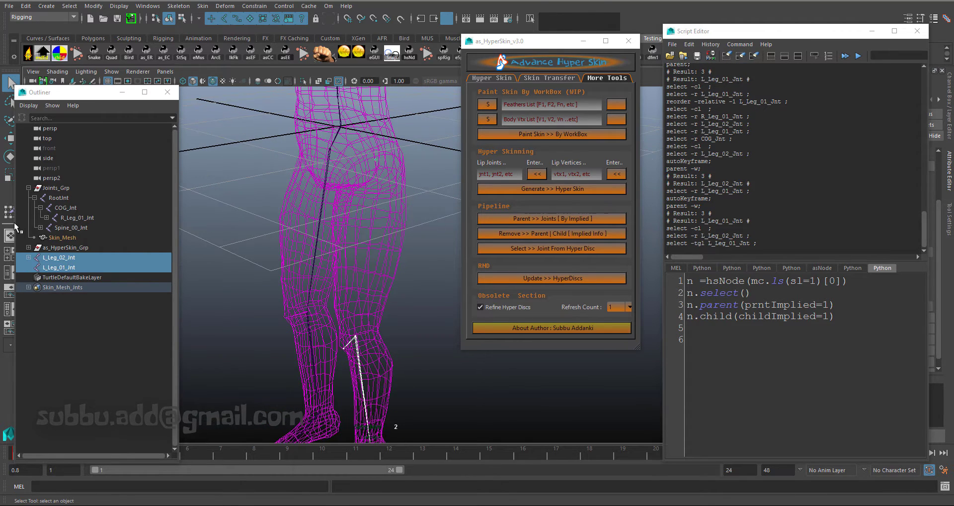
pyautogui.keyDown('ctrl'); pyautogui.click(66, 208); pyautogui.keyUp('ctrl')
pyautogui.click(799, 215)
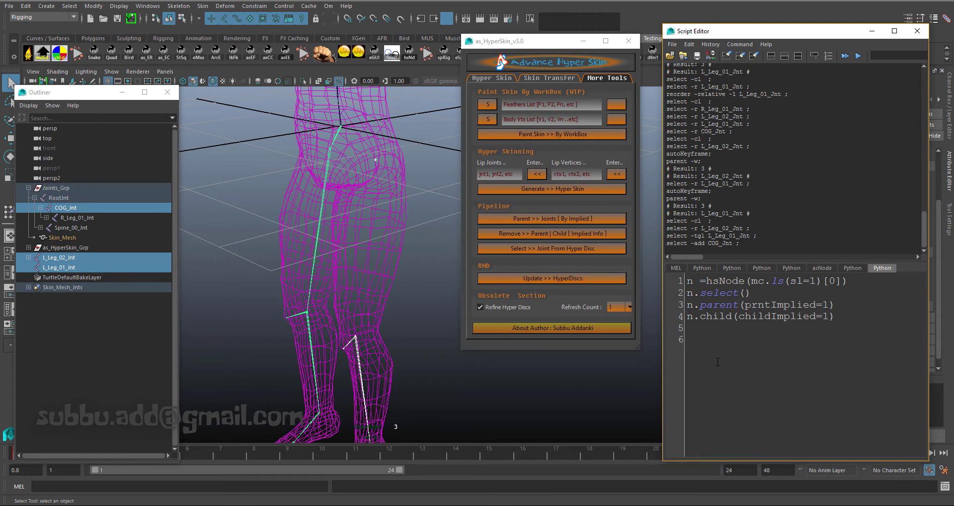
# - Type 'import maya.cmds as cmds' in the Python tab and execute it with Ctrl+Enter
pyautogui.write('from m')
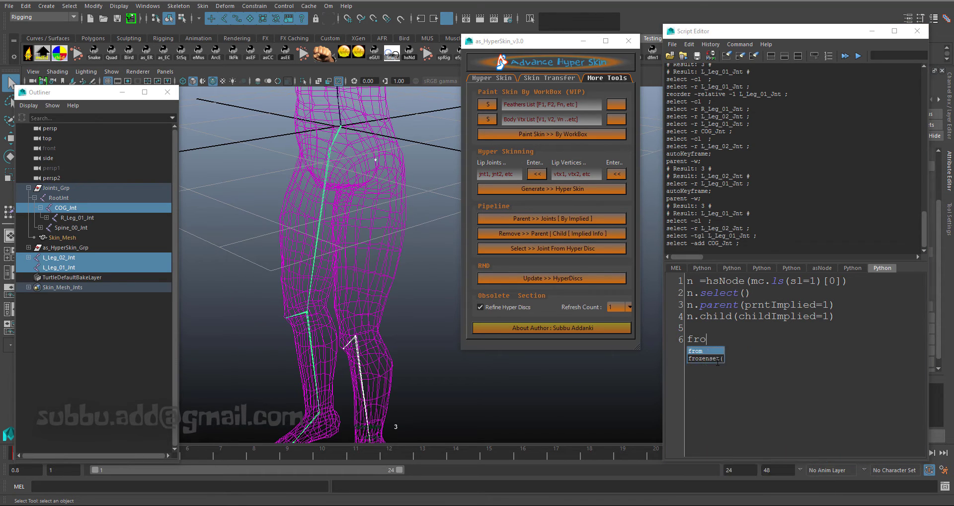
pyautogui.press('BackSpace')
pyautogui.press('BackSpace')
pyautogui.press('BackSpace')
pyautogui.press('BackSpace')
pyautogui.press('BackSpace')
pyautogui.press('BackSpace')
pyautogui.write('import')
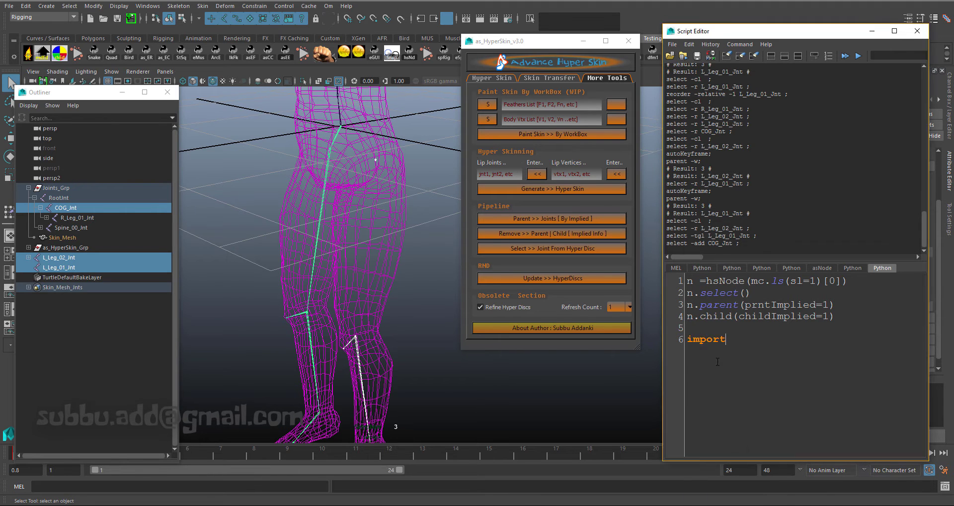
pyautogui.write(' maya.')
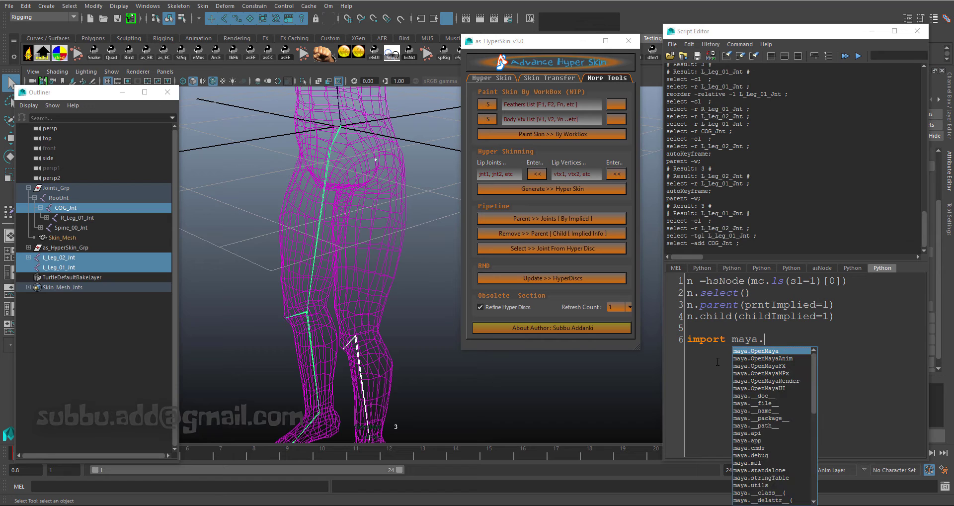
pyautogui.write('cmds as cmds.')
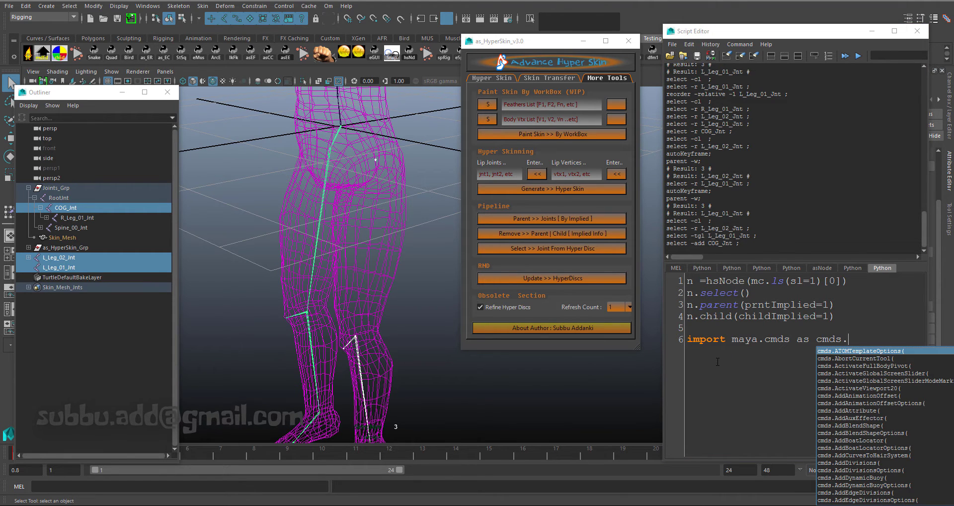
pyautogui.press('BackSpace')
pyautogui.click(793, 330)
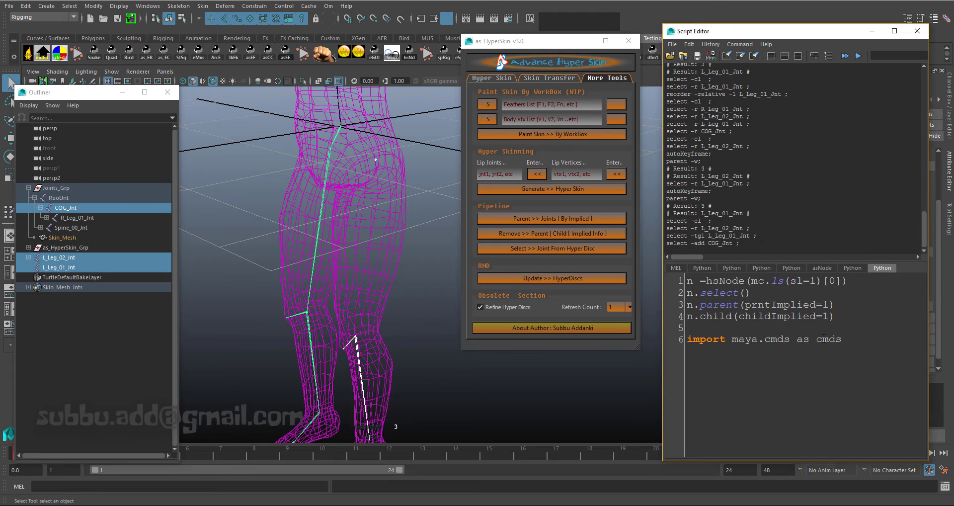
pyautogui.tripleClick(825, 338)
pyautogui.hotkey('ctrl', 'Return')
pyautogui.click(697, 330)
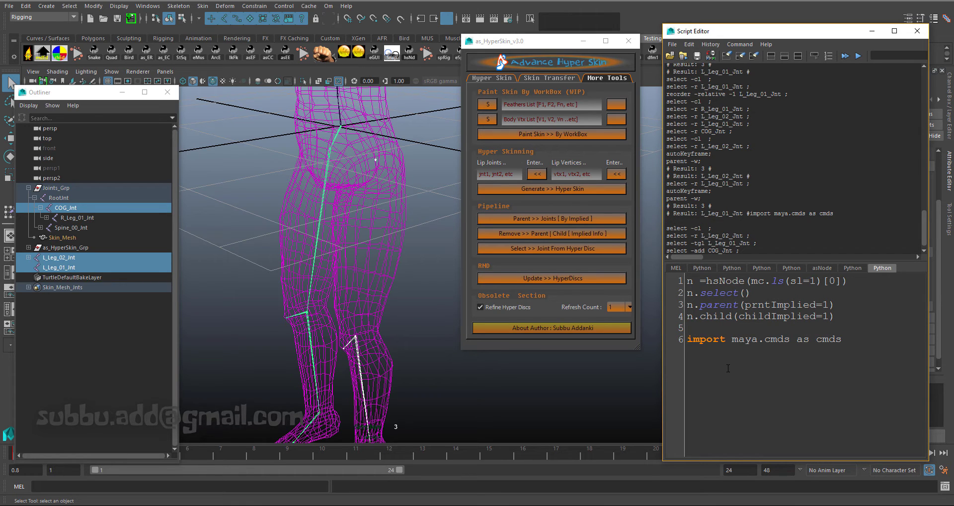
# - Add a '# Add this code after auto rig' comment above and start 'cmds.select(' below
pyautogui.press('Return')
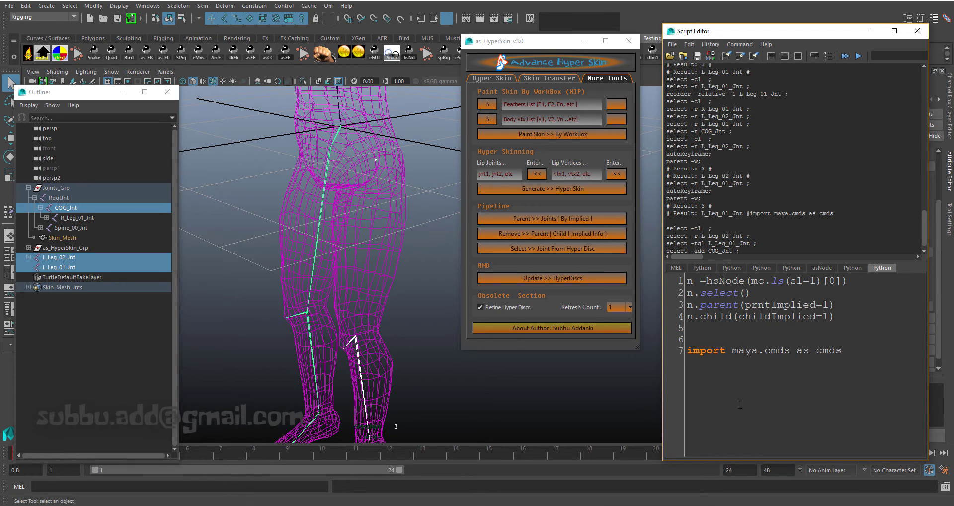
pyautogui.write('#_ Ad')
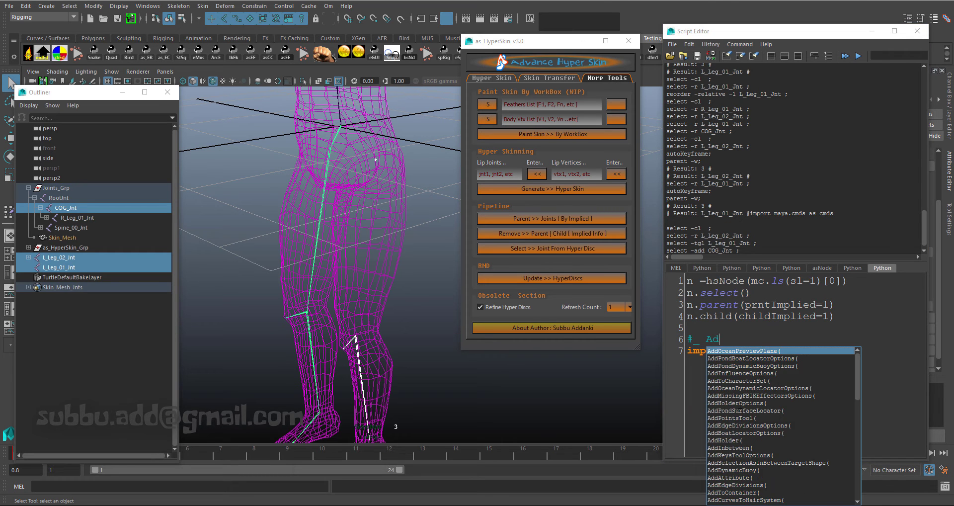
pyautogui.write('d this code ')
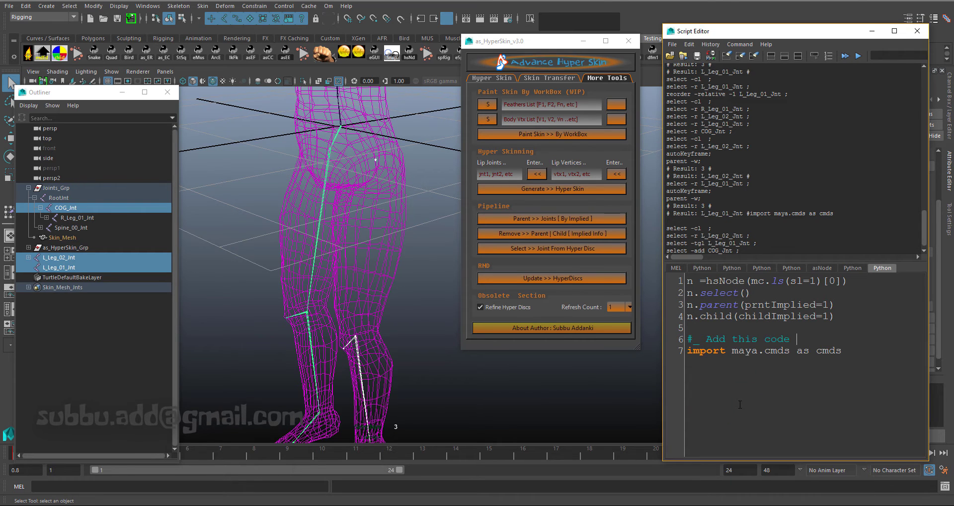
pyautogui.write('after')
pyautogui.write('auto rig')
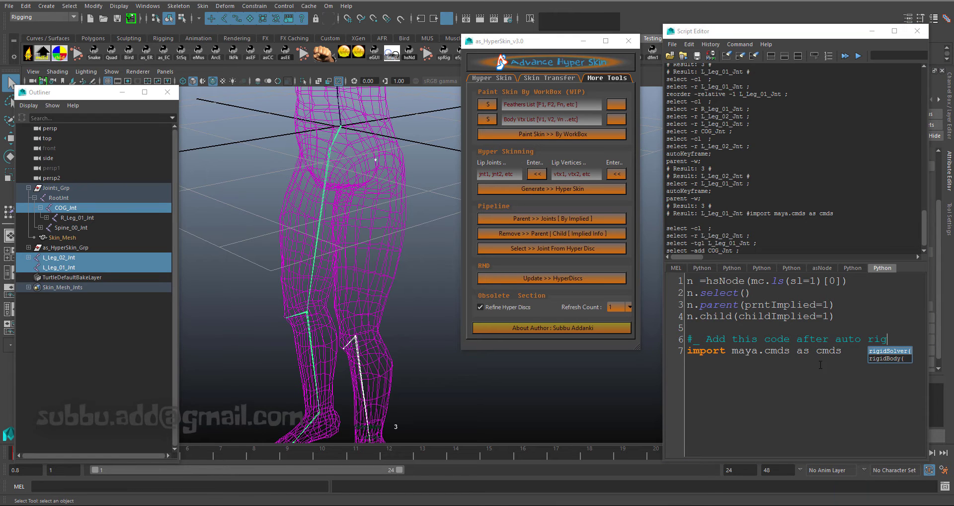
pyautogui.click(849, 352)
pyautogui.press('Return')
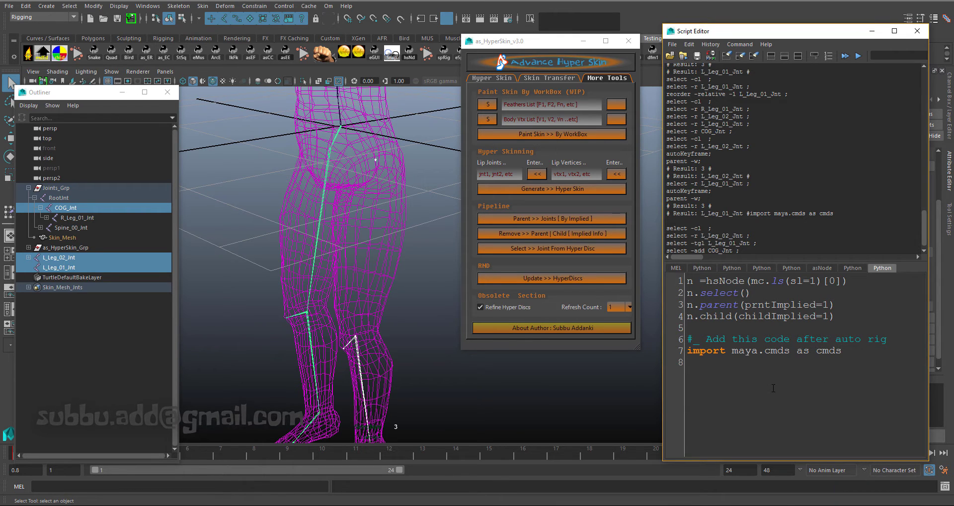
pyautogui.write('cmds.select(')
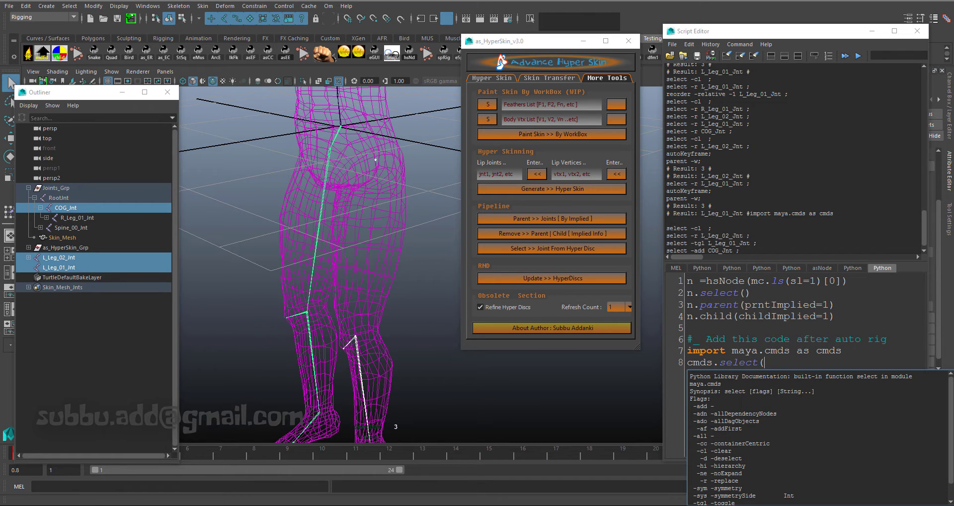
pyautogui.click(215, 239)
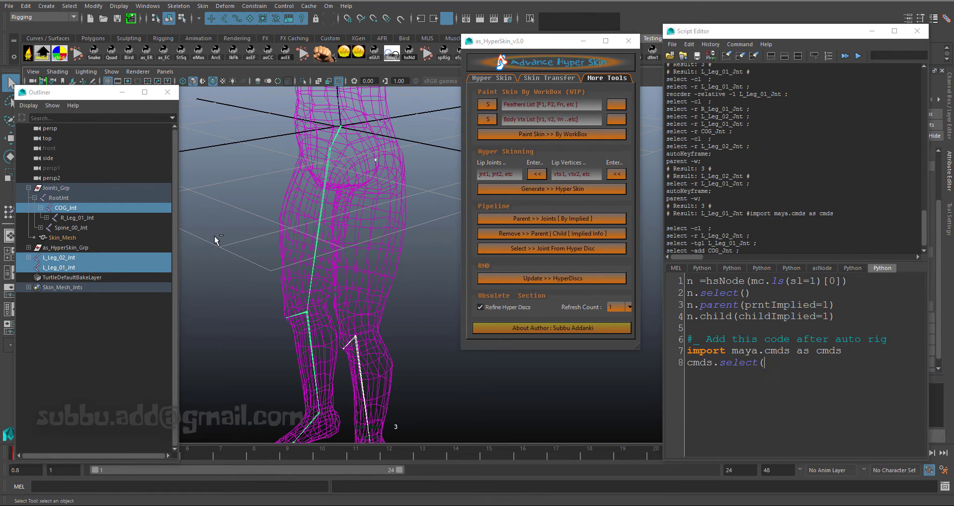
# - Paste 'L_Leg_02_Jnt' into cmds.select( twice and widen the Script Editor
pyautogui.click(359, 354)
pyautogui.moveTo(702, 250); pyautogui.dragTo(743, 253)
pyautogui.hotkey('ctrl', 'c')
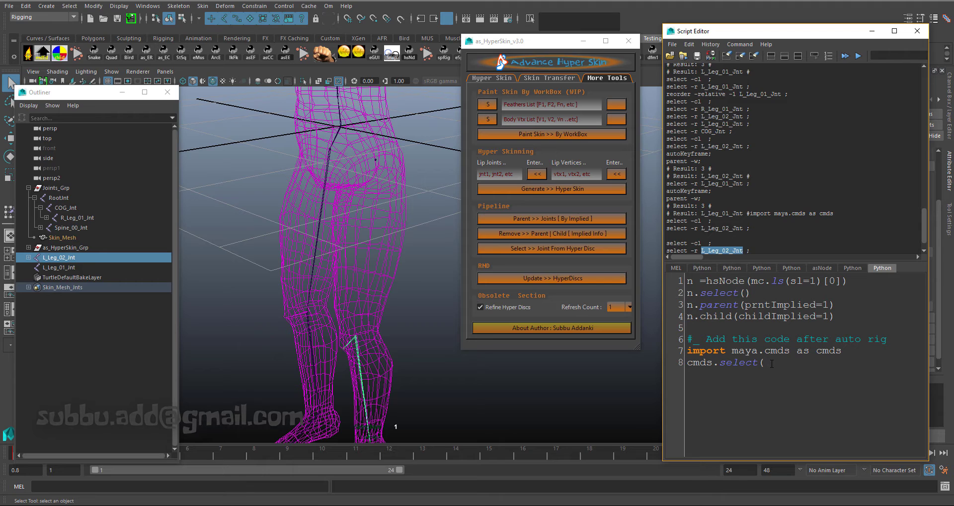
pyautogui.write("'")
pyautogui.hotkey('ctrl', 'v')
pyautogui.moveTo(661, 337); pyautogui.dragTo(475, 327)
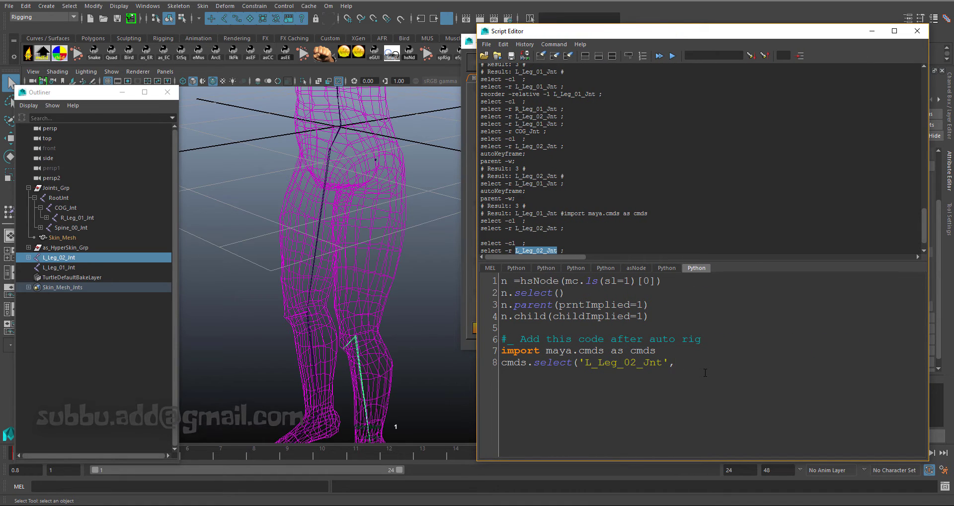
pyautogui.hotkey('ctrl', 'v')
# - Change the second entry to a quoted 'L_Leg_01_Jnt'
pyautogui.click(76, 220)
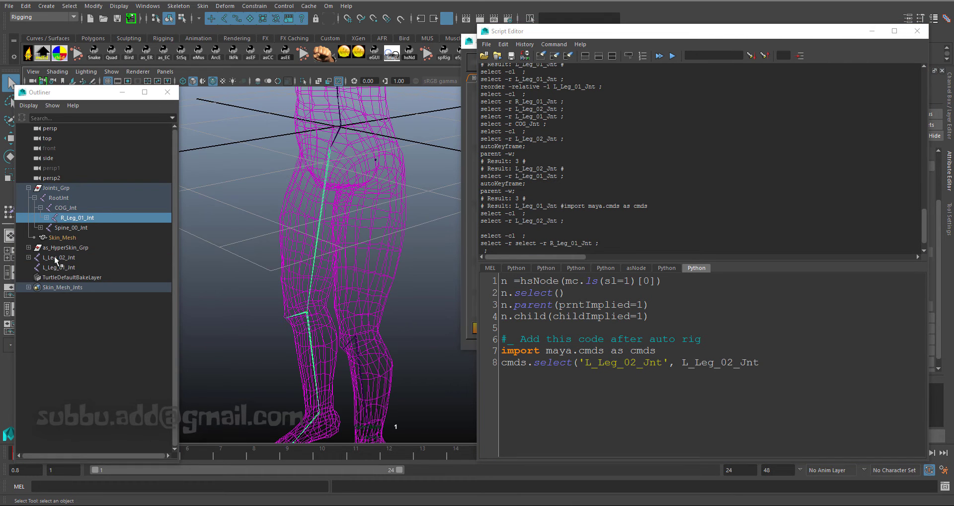
pyautogui.click(80, 267)
pyautogui.click(734, 363)
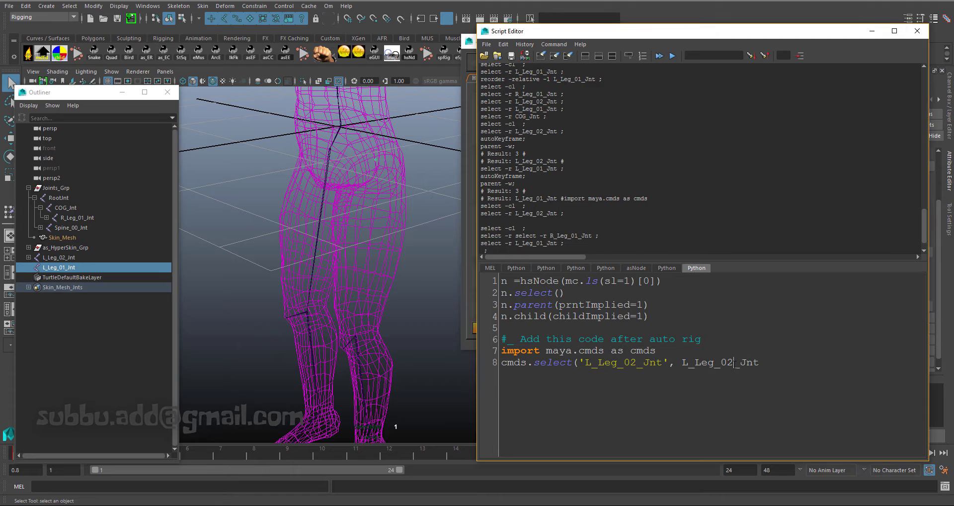
pyautogui.press('BackSpace')
pyautogui.write('1')
pyautogui.click(683, 363)
pyautogui.write("'")
pyautogui.click(783, 365)
pyautogui.write("'")
# - Append 'COG_Jnt' and r=1 to the select call
pyautogui.doubleClick(67, 207)
pyautogui.hotkey('ctrl', 'c')
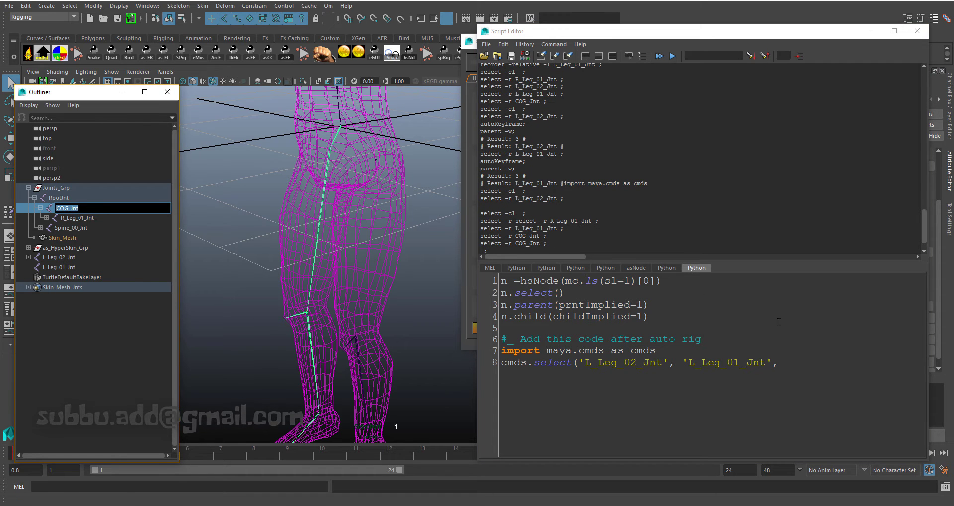
pyautogui.click(785, 362)
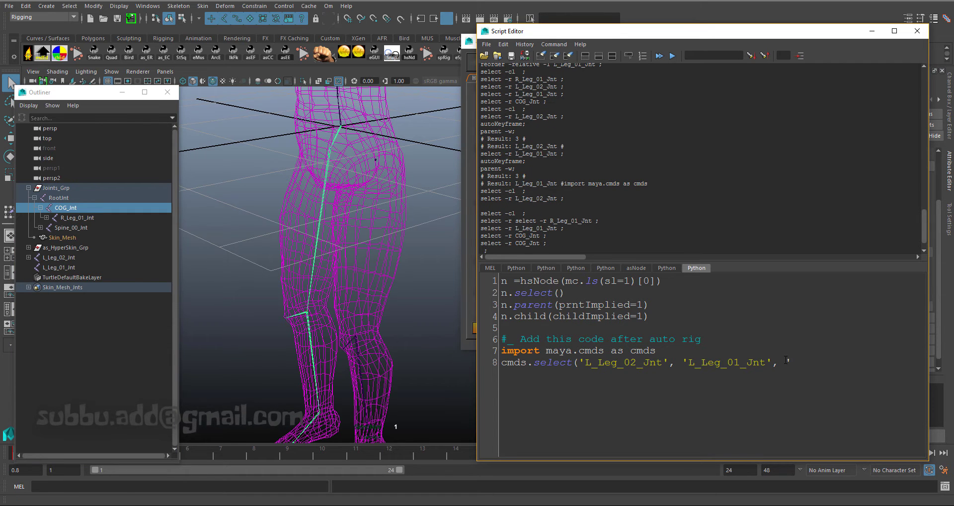
pyautogui.write("'")
pyautogui.hotkey('ctrl', 'v')
pyautogui.write("', r=1")
# - Run cmds.select('L_Leg_02_Jnt', 'L_Leg_01_Jnt', 'COG_Jnt', r=1) to select the three joints
pyautogui.click(417, 272)
pyautogui.moveTo(890, 364); pyautogui.dragTo(501, 364)
pyautogui.hotkey('ctrl', 'Return')
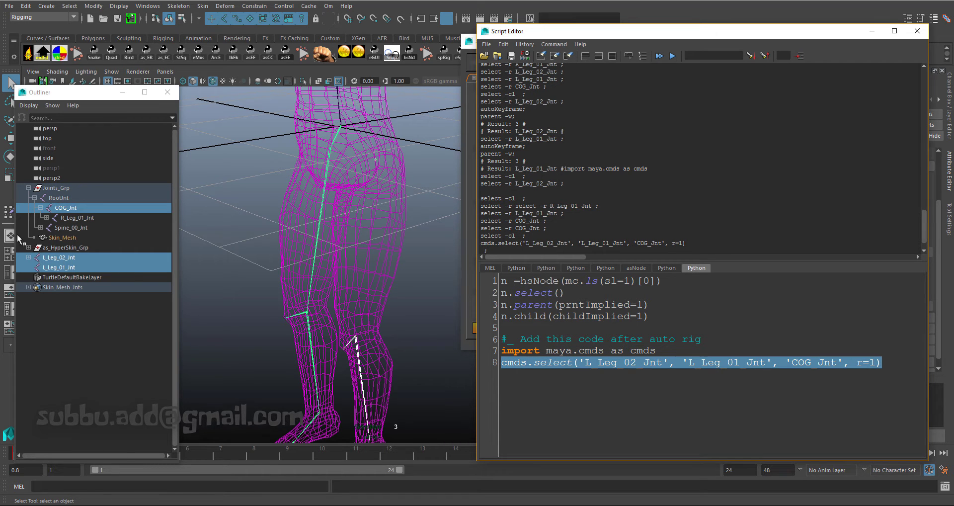
pyautogui.click(885, 365)
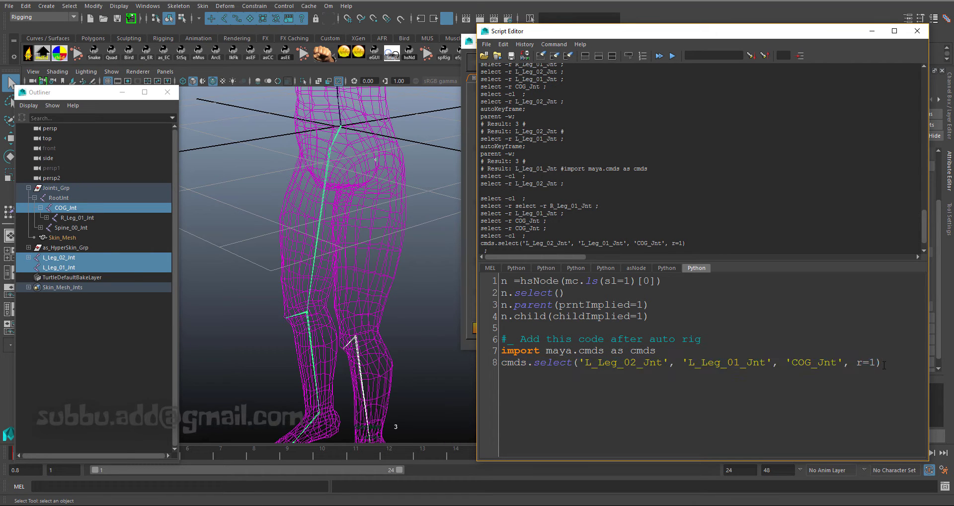
# - Add a HyperSkin.parentChild_ByImplied() call after the select line
pyautogui.write('H')
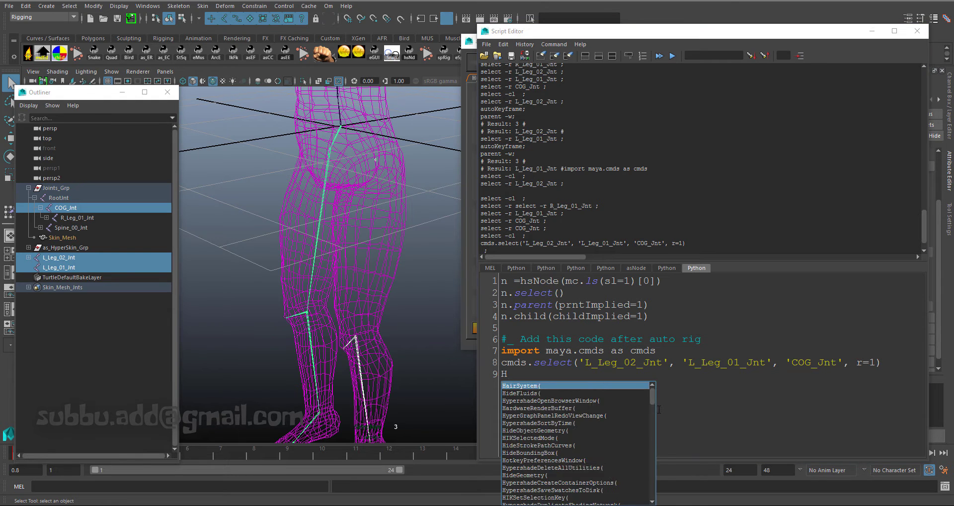
pyautogui.write('yperSkin.')
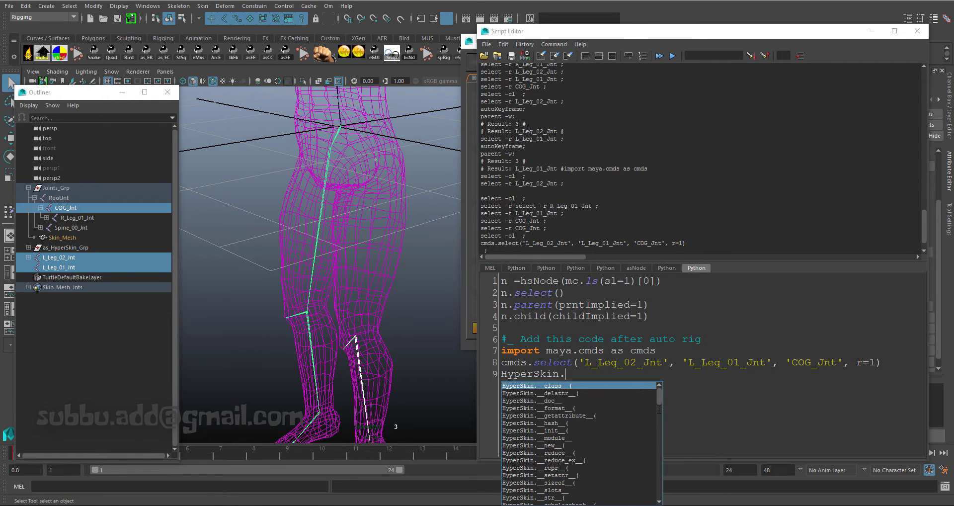
pyautogui.write('pare')
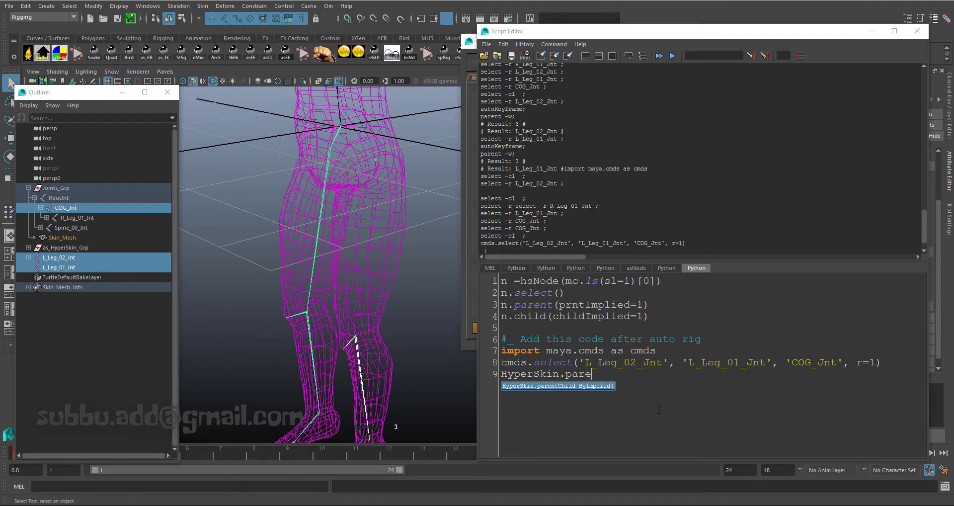
pyautogui.press('Return')
pyautogui.write(')')
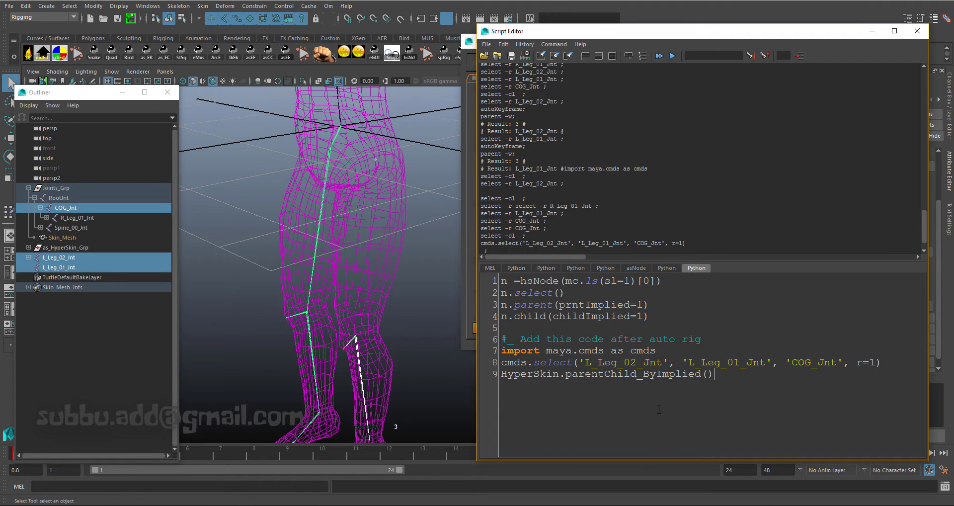
pyautogui.press('Return')
pyautogui.press('Return')
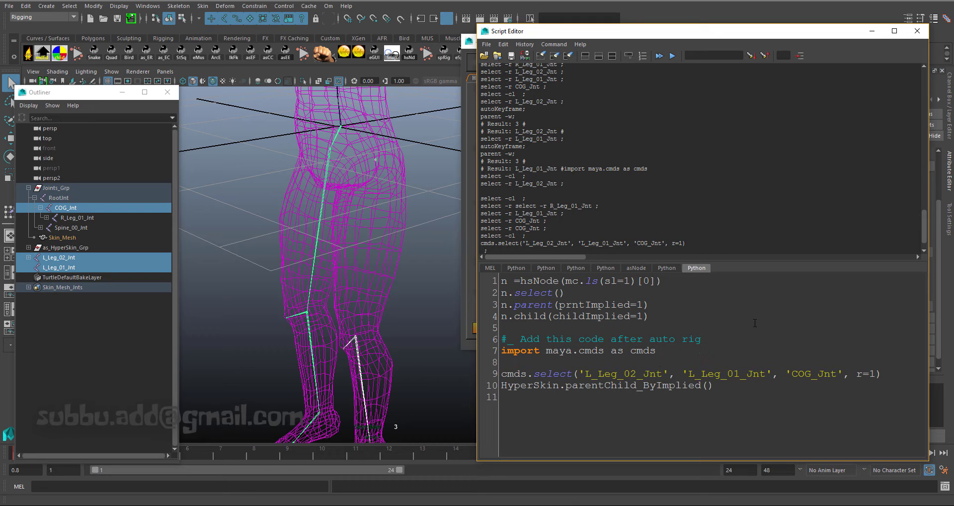
# - Add 'from as_HyperSkinMain import *' and execute that import line
pyautogui.write('from as_Hype')
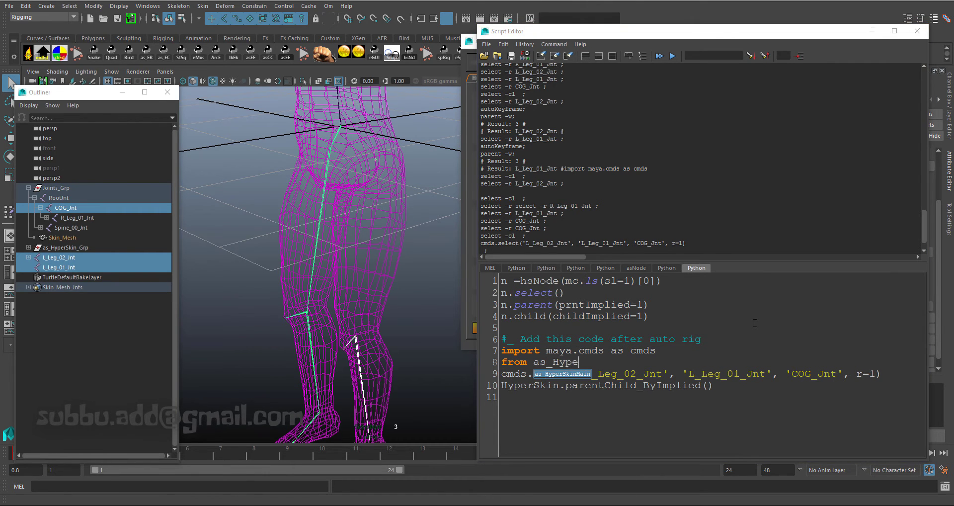
pyautogui.write('rSkinMain imp')
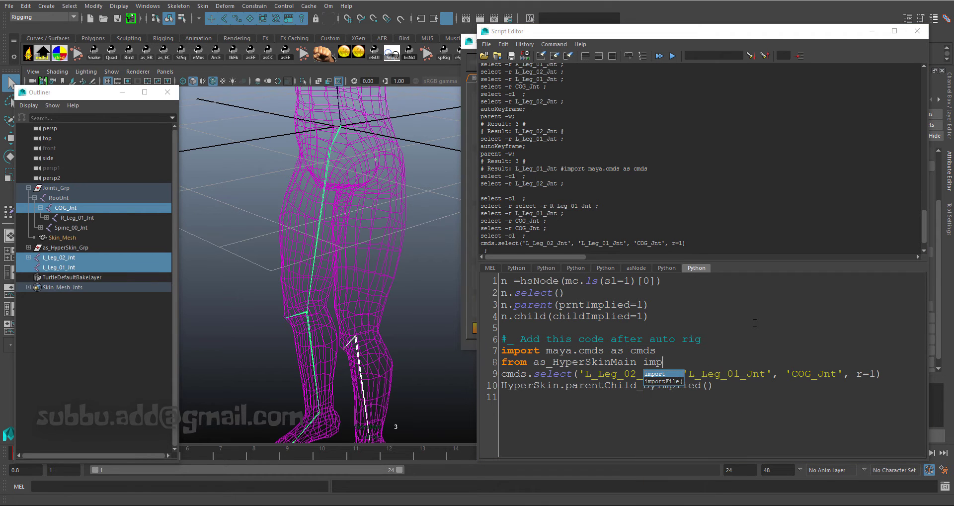
pyautogui.write('ort *')
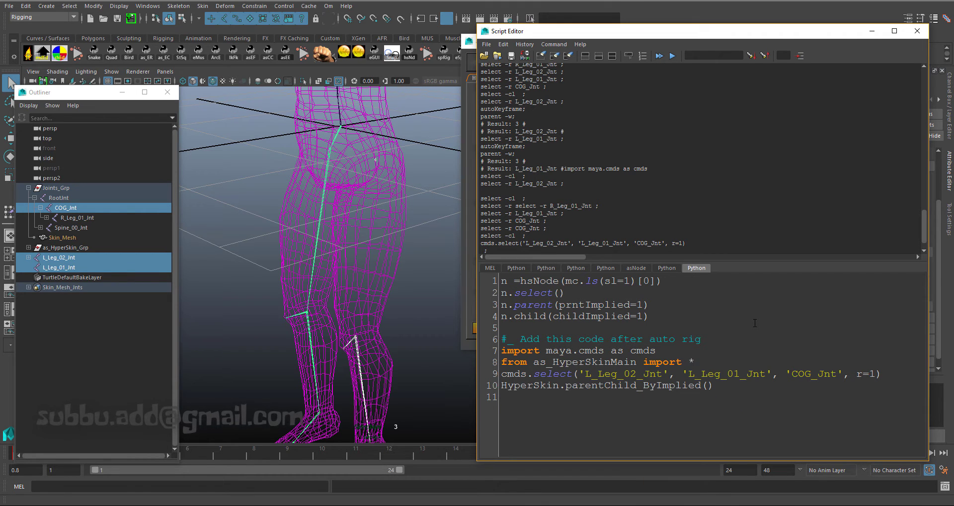
pyautogui.press('Return')
pyautogui.moveTo(701, 362); pyautogui.dragTo(490, 362)
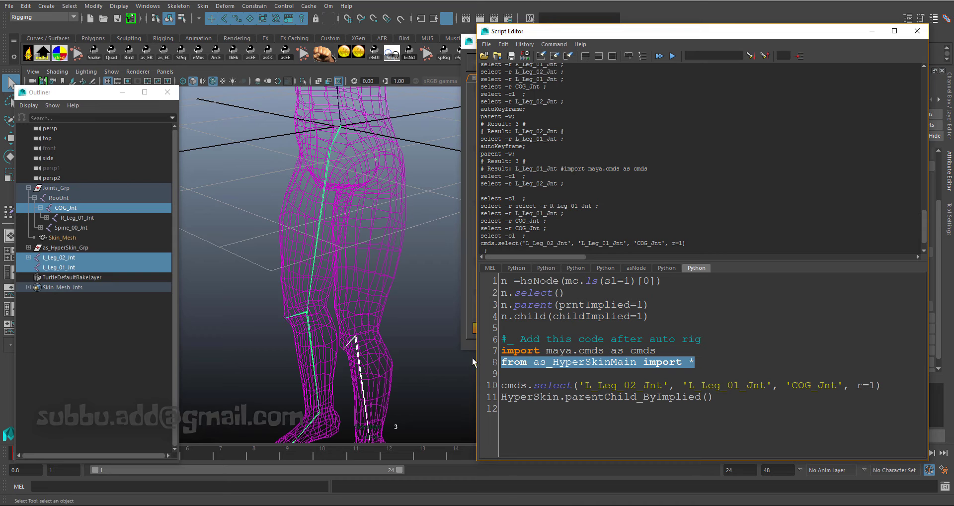
pyautogui.hotkey('ctrl', 'Return')
pyautogui.click(651, 351)
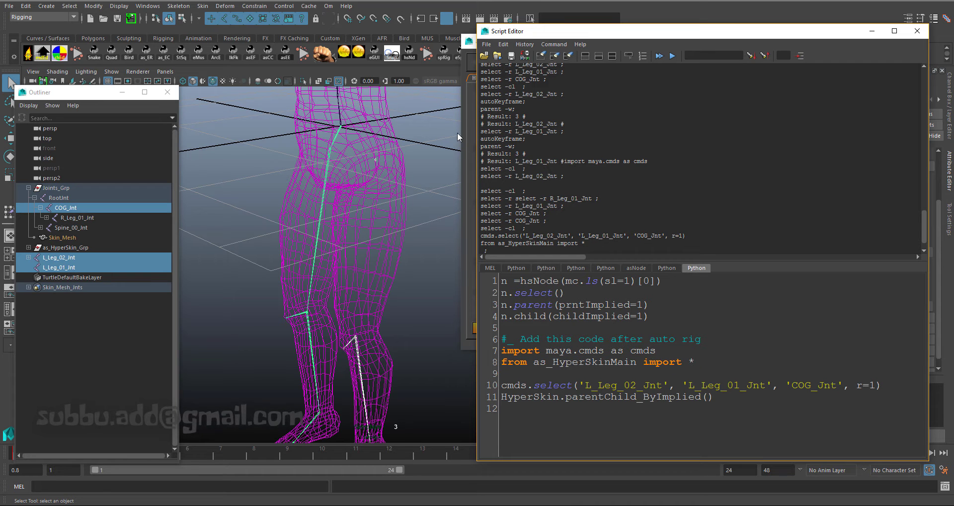
# - Run the cmds.select script line to select L_Leg_02_Jnt, L_Leg_01_Jnt and COG_Jnt
pyautogui.keyDown('alt'); pyautogui.moveTo(412, 212); pyautogui.dragTo(326, 123); pyautogui.keyUp('alt')
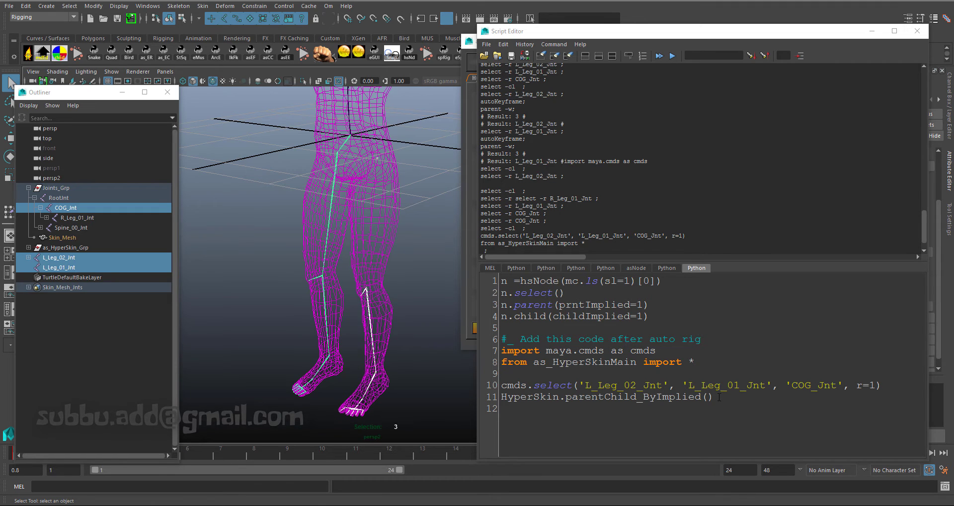
pyautogui.moveTo(716, 398); pyautogui.dragTo(446, 343)
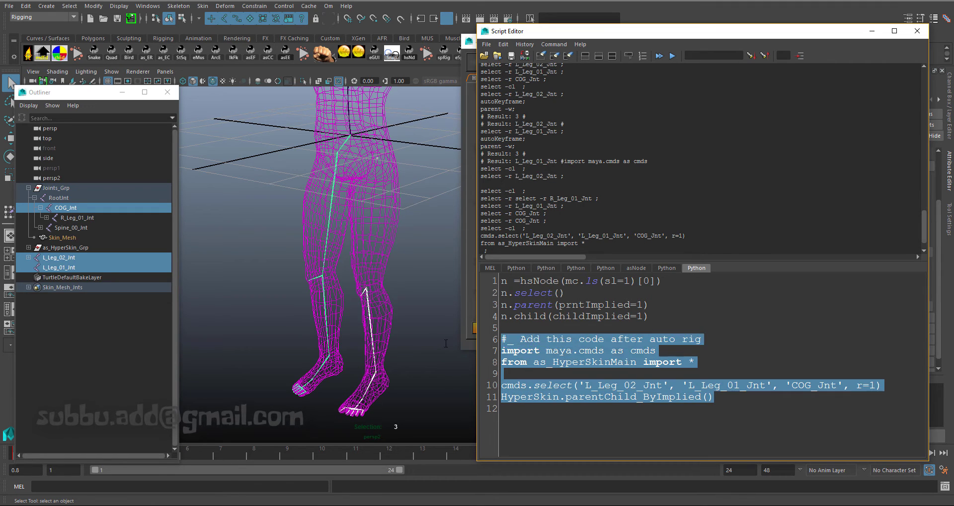
pyautogui.click(725, 331)
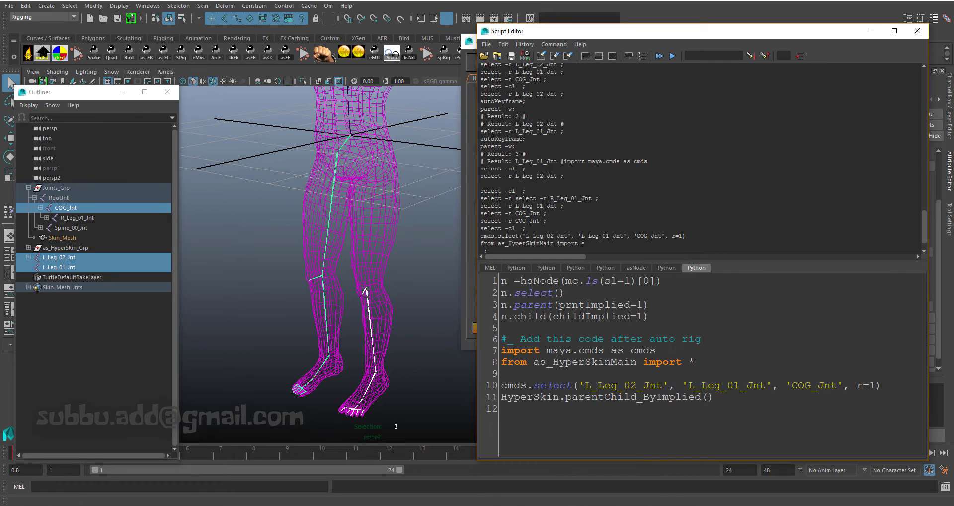
pyautogui.tripleClick(672, 386)
pyautogui.hotkey('ctrl', 'Return')
# - Run HyperSkin.parentChild_ByImplied() on its own to add the implied child and parent attributes
pyautogui.click(714, 401)
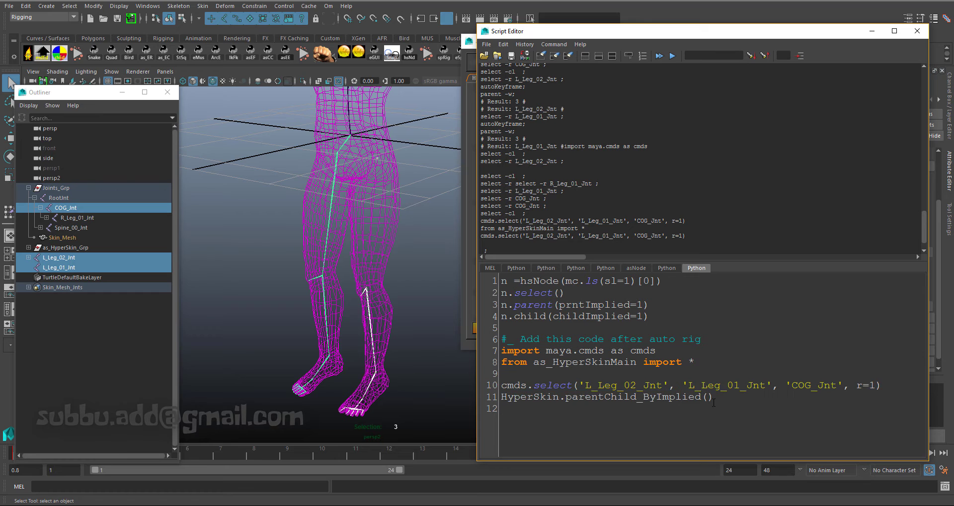
pyautogui.moveTo(714, 398); pyautogui.dragTo(501, 396)
pyautogui.hotkey('ctrl', 'Return')
pyautogui.click(568, 337)
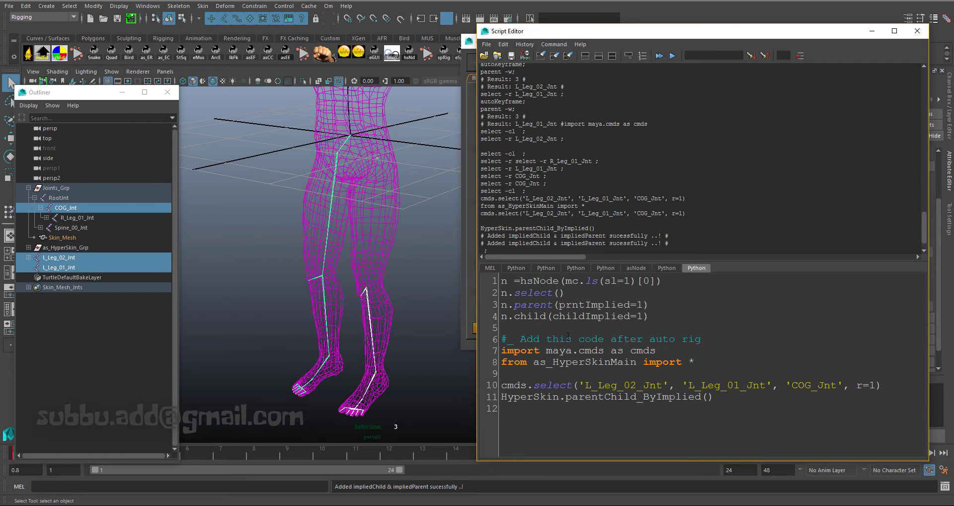
# - Check the Extra Attributes of L_Leg_01_Jnt, L_Leg_02_Jnt and COG_Jnt to confirm the implied chain, then deselect all
pyautogui.click(872, 31)
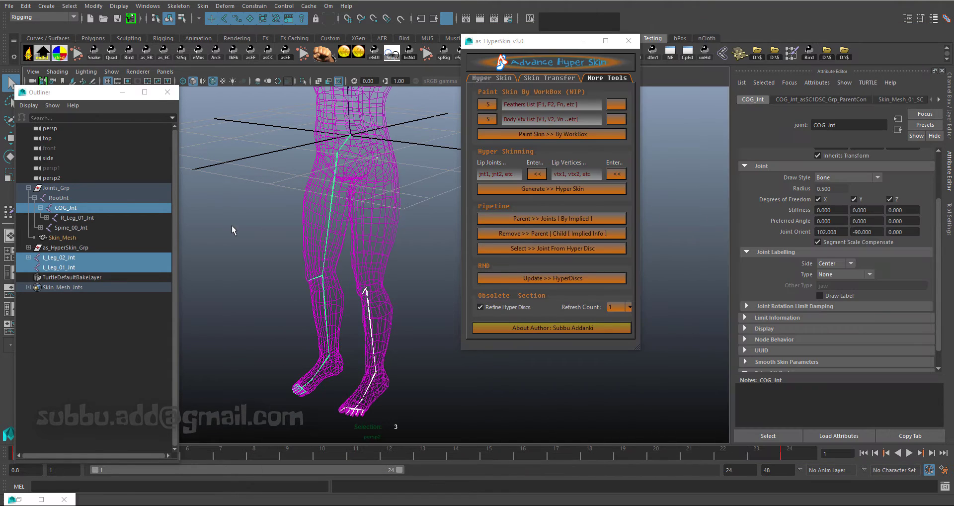
pyautogui.click(232, 225)
pyautogui.click(64, 267)
pyautogui.click(808, 341)
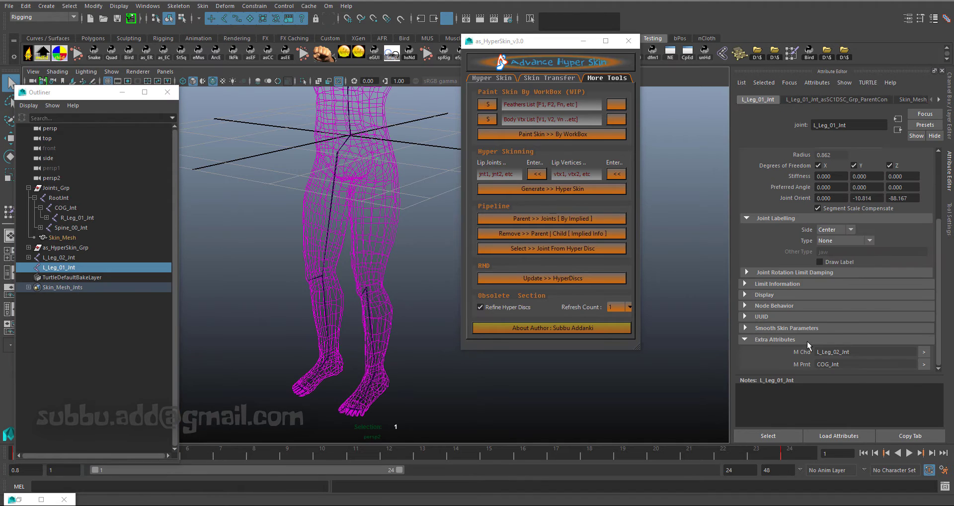
pyautogui.click(373, 327)
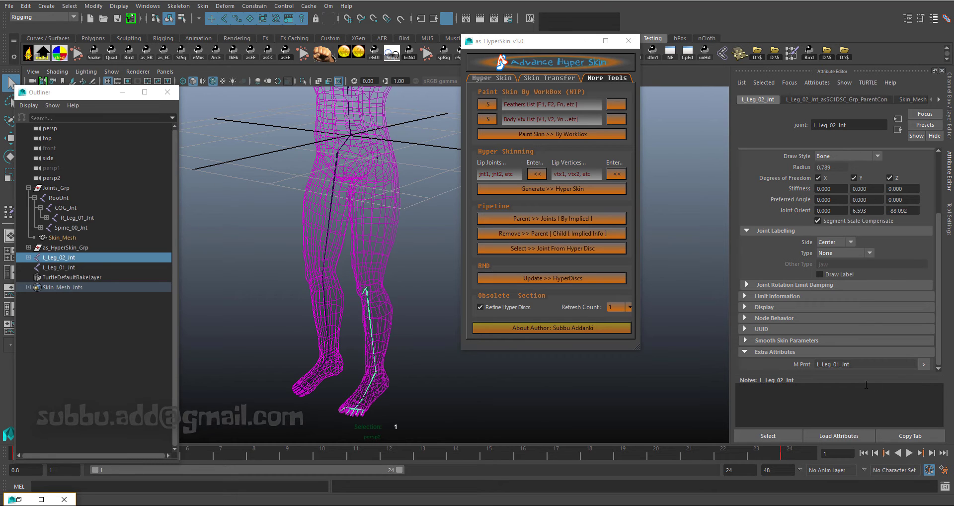
pyautogui.click(65, 208)
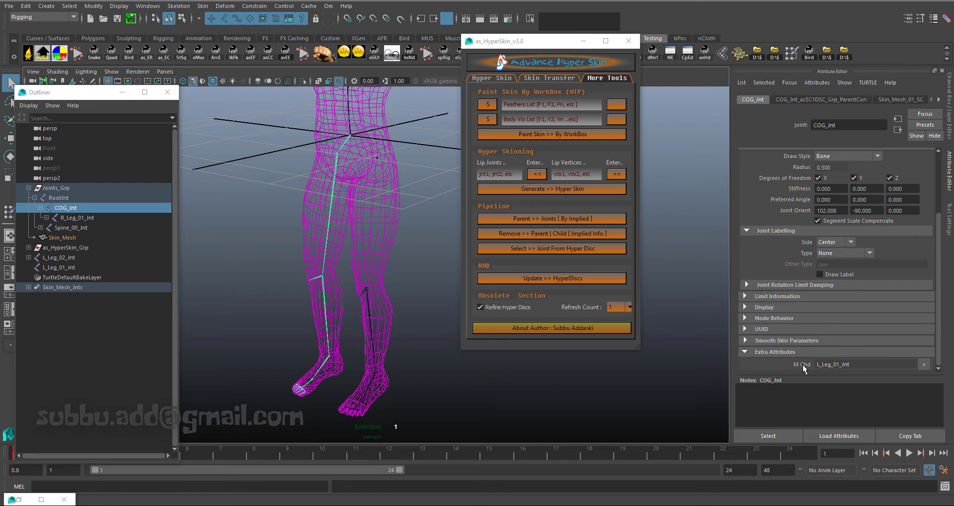
pyautogui.click(256, 214)
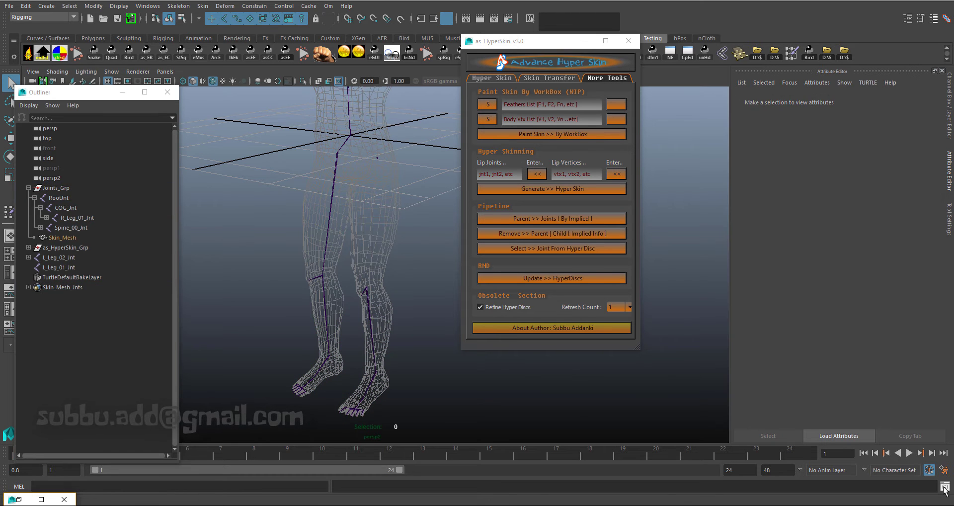
pyautogui.click(945, 486)
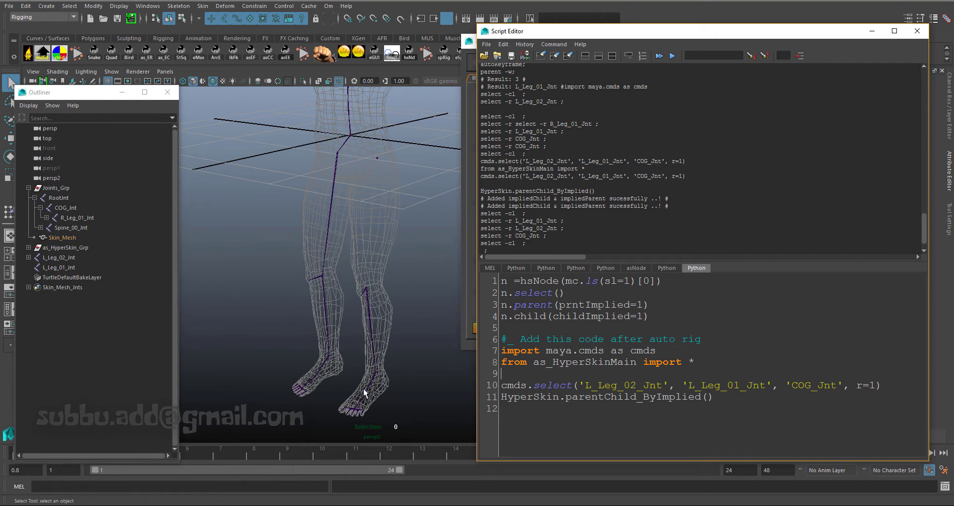
# - Zoom the viewport in close on the feet joints
pyautogui.keyDown('alt'); pyautogui.moveTo(332, 356); pyautogui.dragTo(488, 413, button='right'); pyautogui.keyUp('alt')
pyautogui.keyDown('alt'); pyautogui.moveTo(390, 372); pyautogui.dragTo(357, 186, button='middle'); pyautogui.keyUp('alt')
pyautogui.keyDown('alt'); pyautogui.moveTo(357, 186); pyautogui.dragTo(388, 249, button='right'); pyautogui.keyUp('alt')
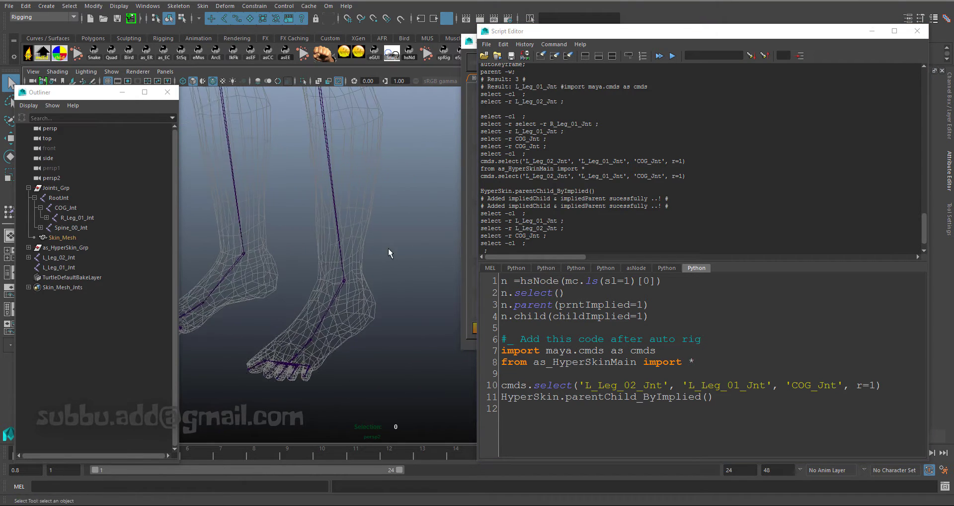
pyautogui.scroll(-2, 388, 244)
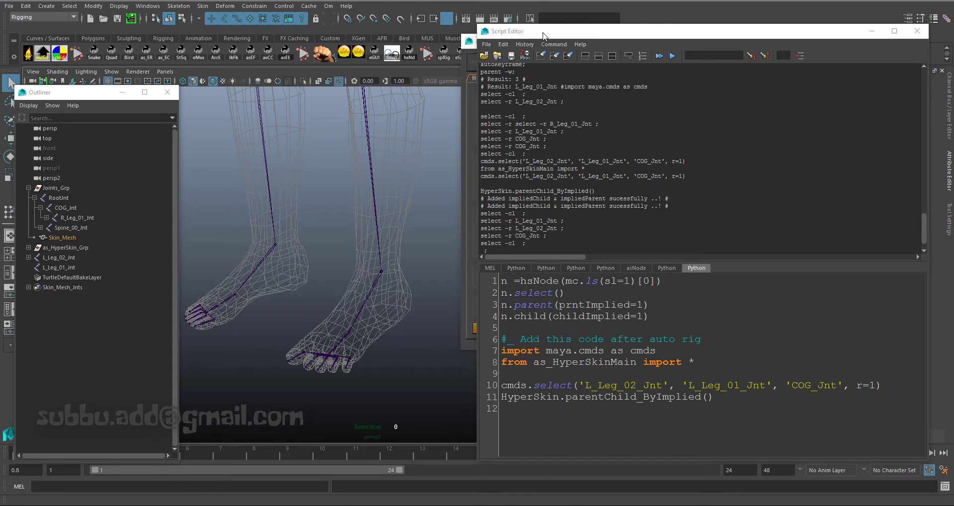
# - Place the Script Editor and HyperSkin windows side by side, then select and clear the toe end joints
pyautogui.moveTo(544, 36); pyautogui.dragTo(666, 43)
pyautogui.click(475, 40)
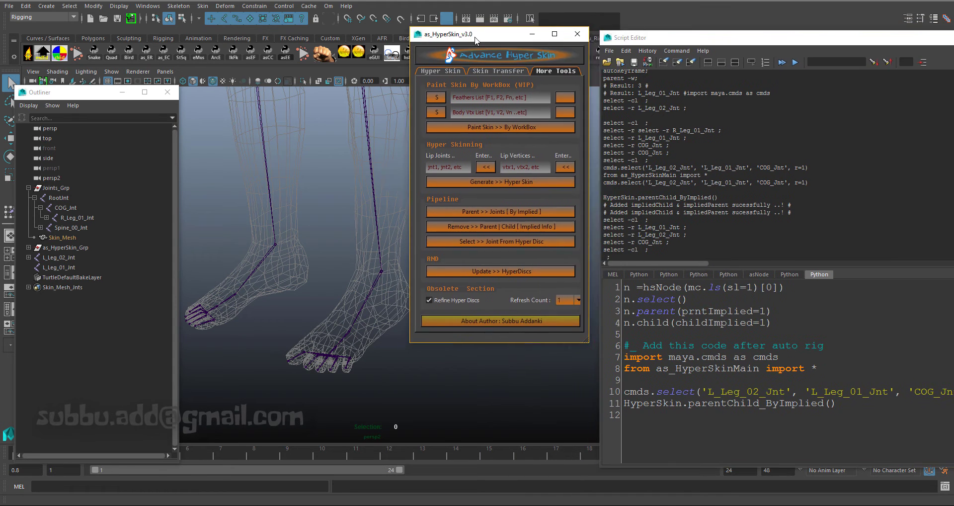
pyautogui.moveTo(476, 39); pyautogui.dragTo(499, 36)
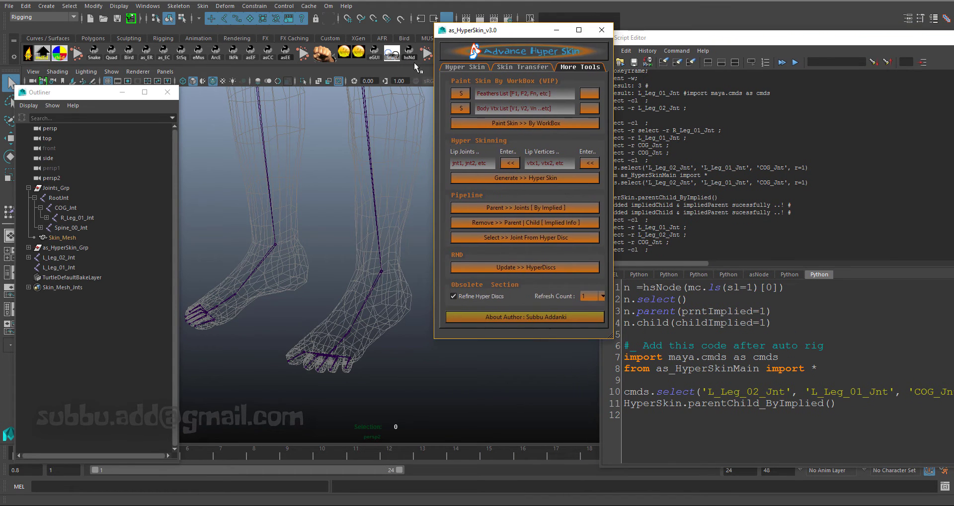
pyautogui.click(318, 372)
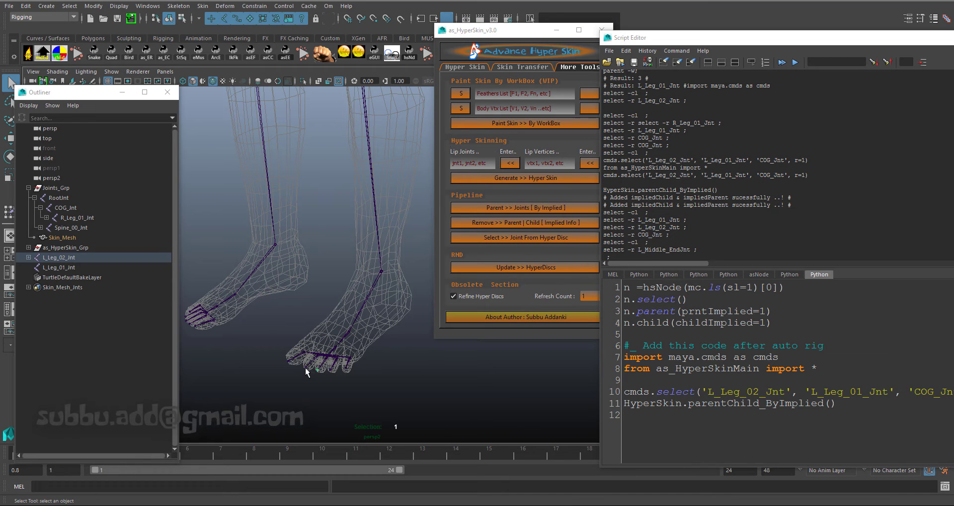
pyautogui.keyDown('shift'); pyautogui.click(305, 368); pyautogui.keyUp('shift')
pyautogui.click(312, 369)
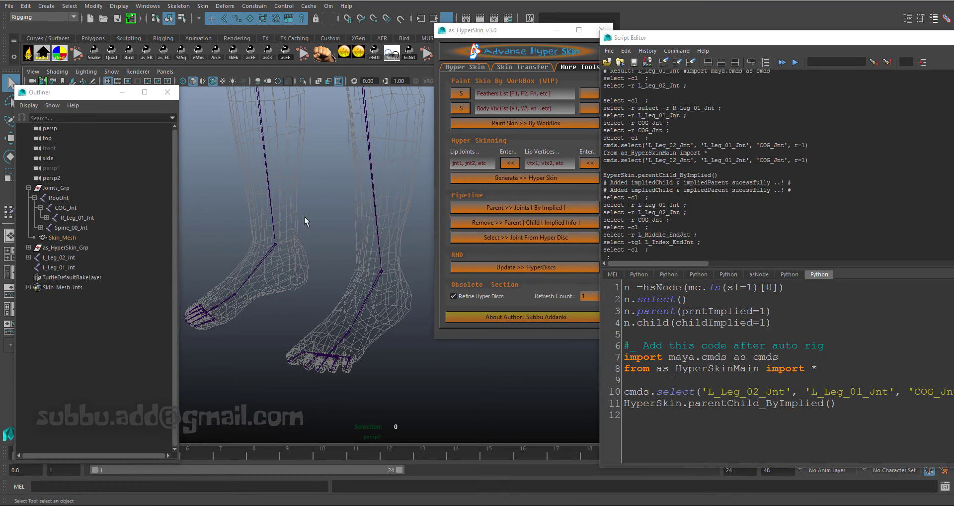
pyautogui.click(45, 18)
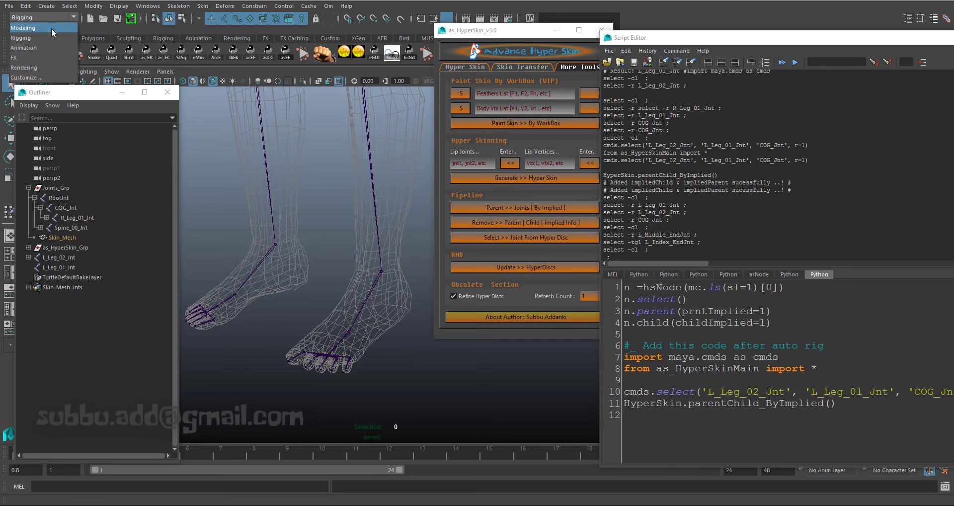
# - Open the Bind Skin options: Selected joints, Closest in hierarchy, Weight blended, max influences 3
pyautogui.click(169, 18)
pyautogui.click(202, 6)
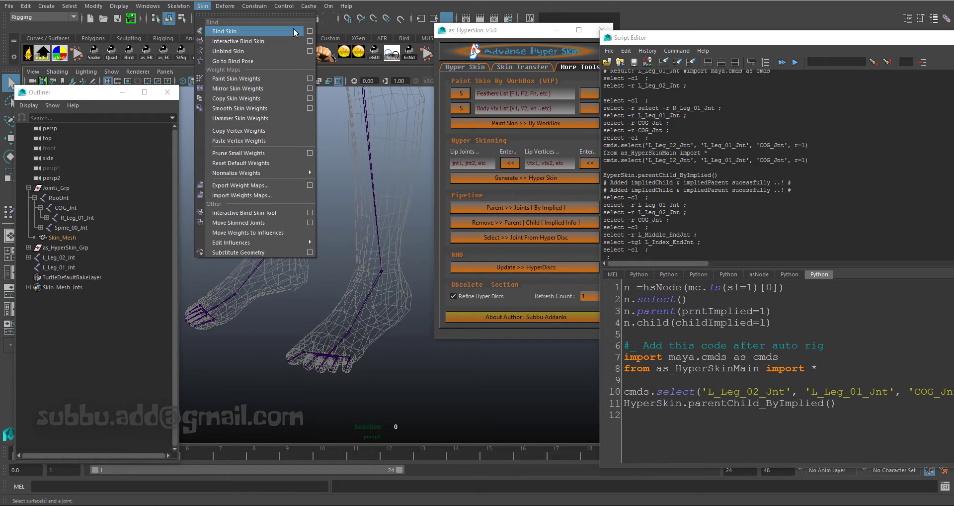
pyautogui.click(310, 31)
pyautogui.click(574, 64)
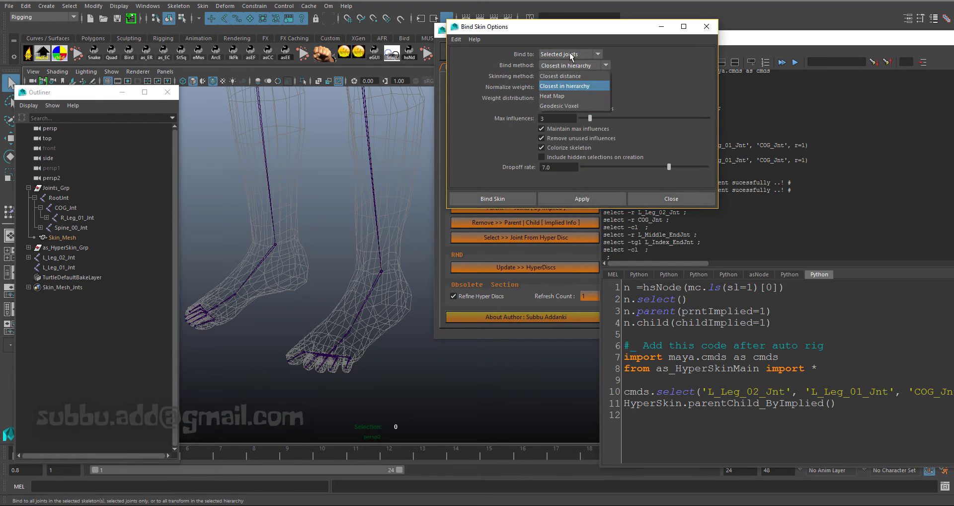
pyautogui.click(572, 56)
pyautogui.click(571, 56)
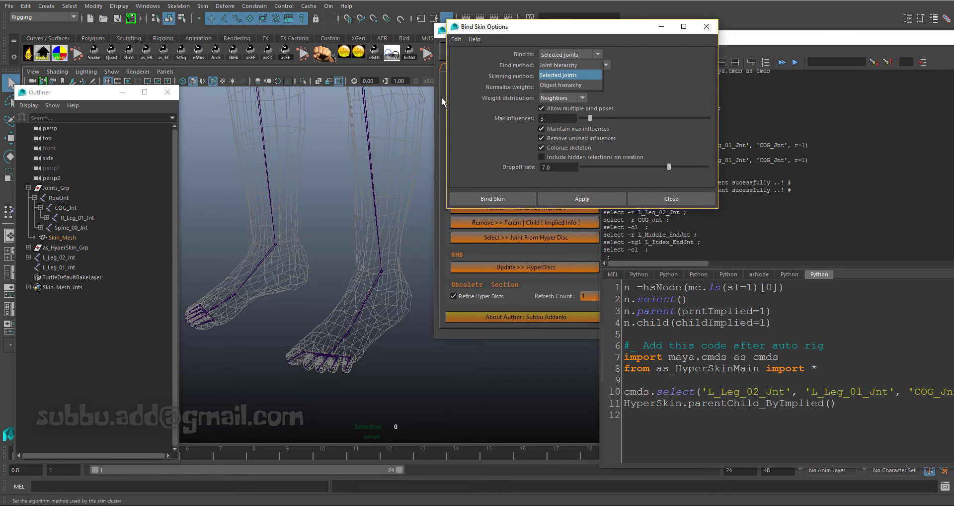
pyautogui.click(435, 115)
# - Minimize the HyperSkin window and frame the whole skeleton in the viewport
pyautogui.click(556, 30)
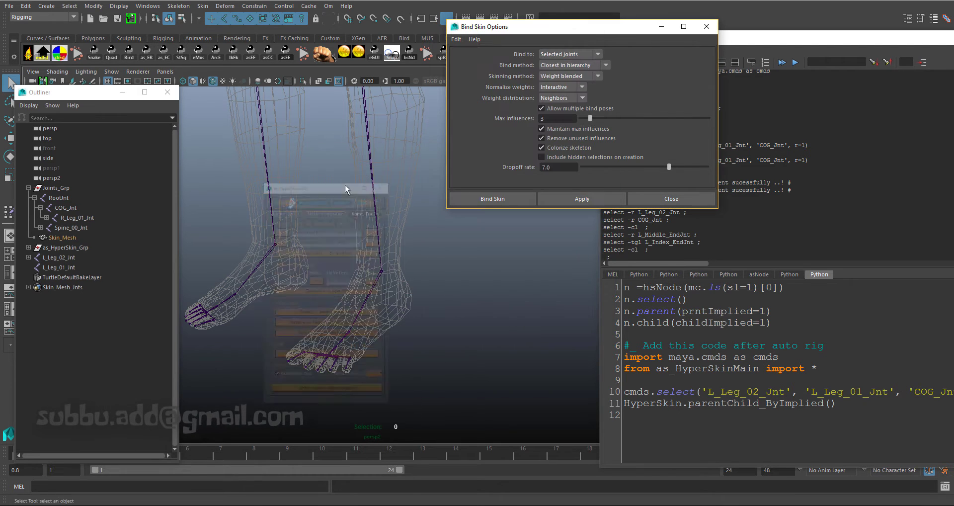
pyautogui.click(466, 328)
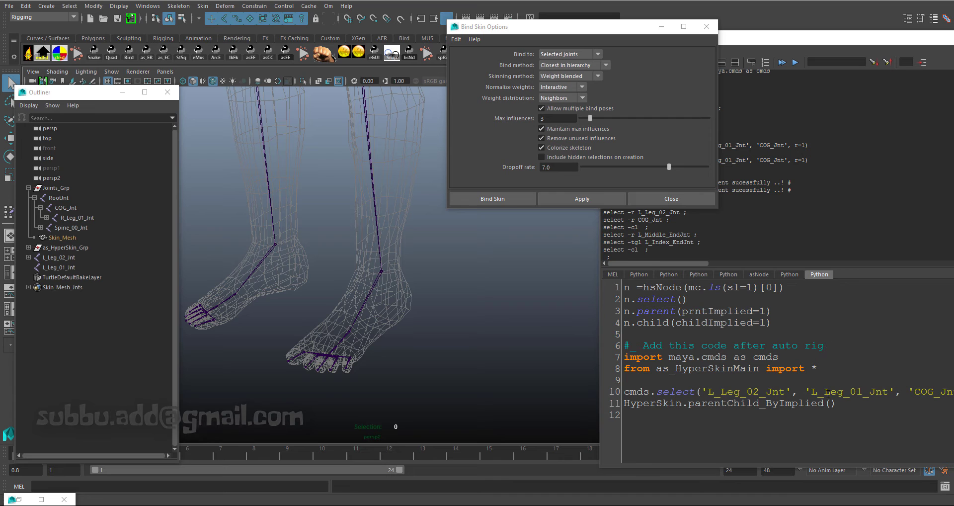
pyautogui.scroll(-3, 211, 198)
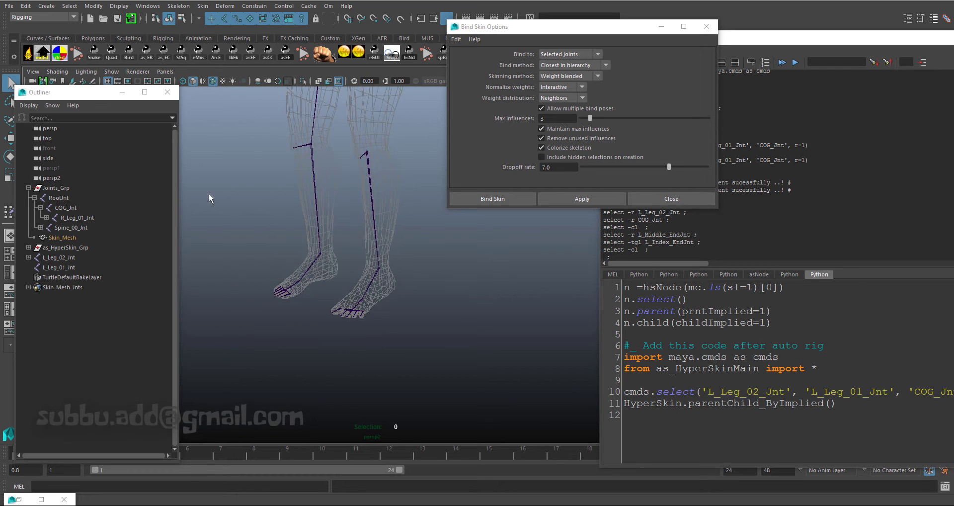
pyautogui.keyDown('alt'); pyautogui.moveTo(411, 106); pyautogui.dragTo(384, 326, button='middle'); pyautogui.keyUp('alt')
pyautogui.keyDown('alt'); pyautogui.moveTo(383, 325); pyautogui.dragTo(198, 237, button='right'); pyautogui.keyUp('alt')
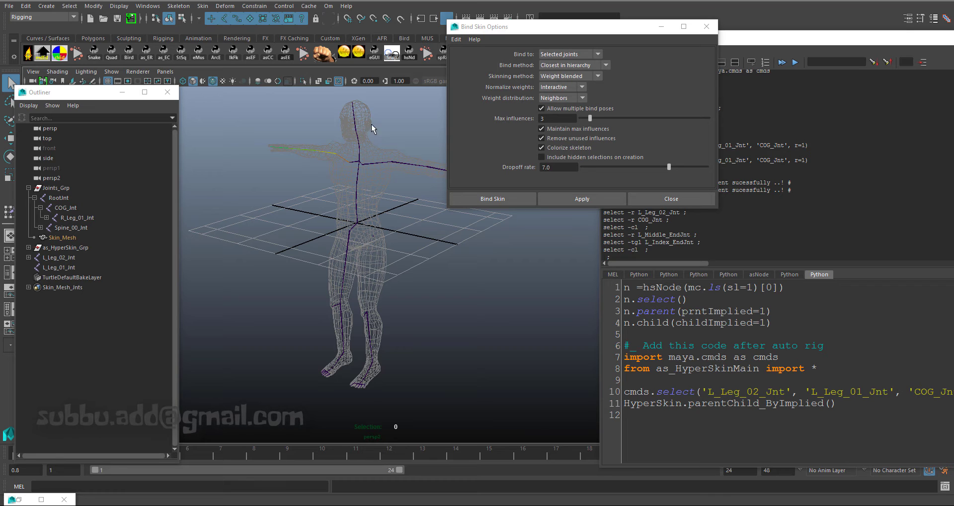
pyautogui.moveTo(846, 402); pyautogui.dragTo(592, 396)
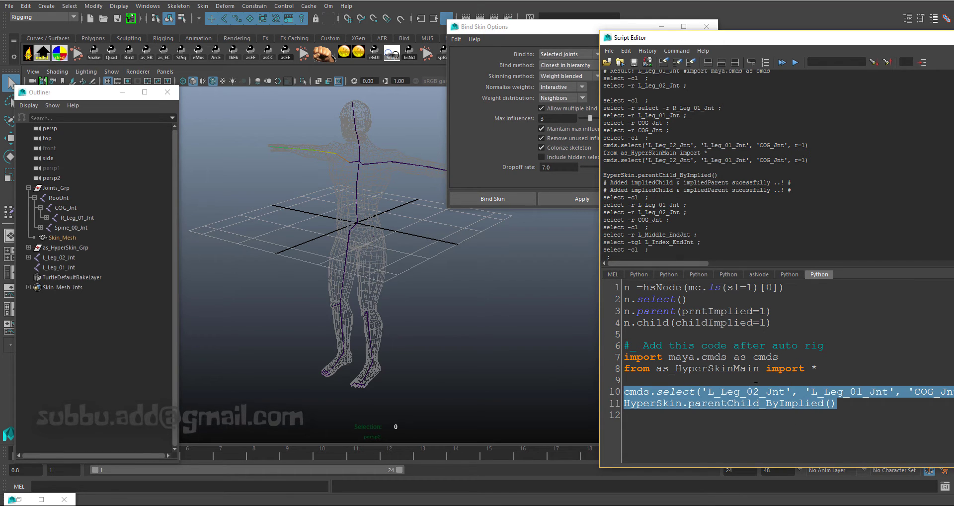
pyautogui.tripleClick(706, 394)
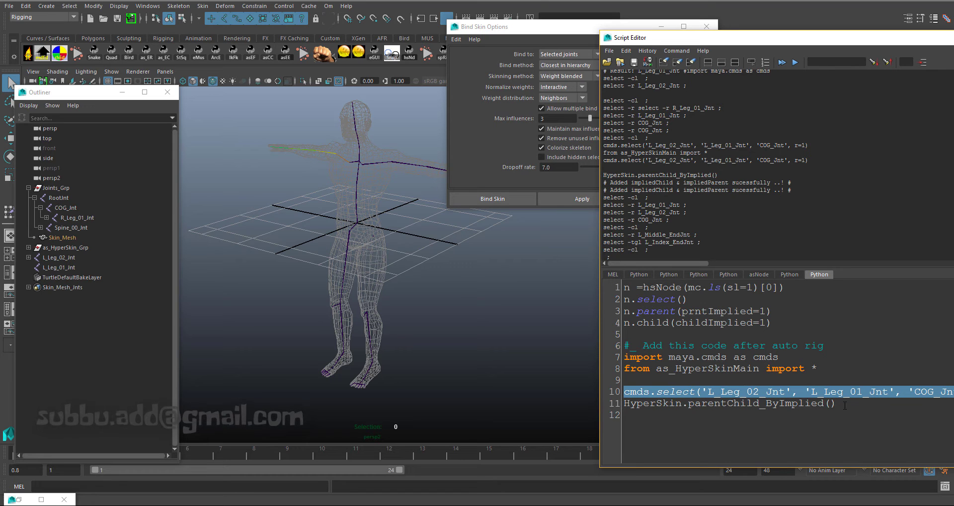
pyautogui.moveTo(845, 405); pyautogui.dragTo(571, 400)
pyautogui.click(497, 380)
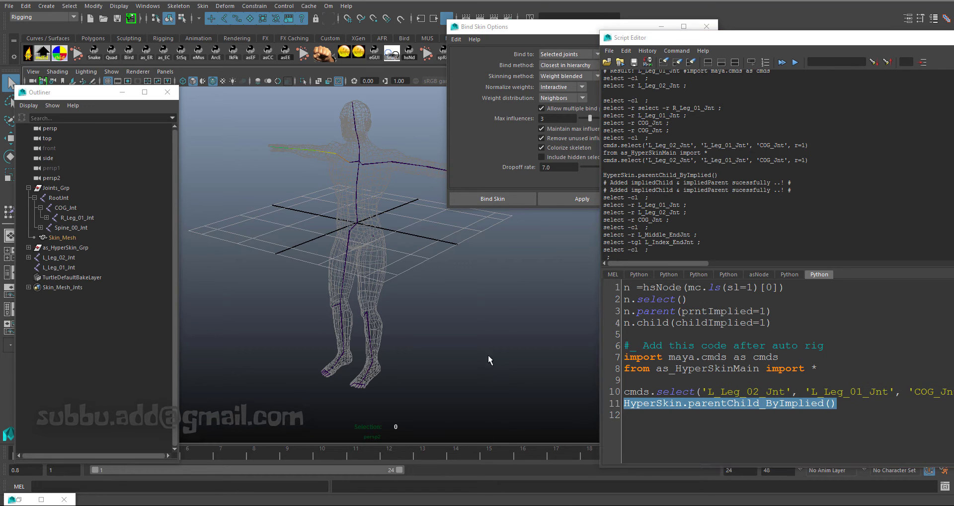
pyautogui.click(840, 407)
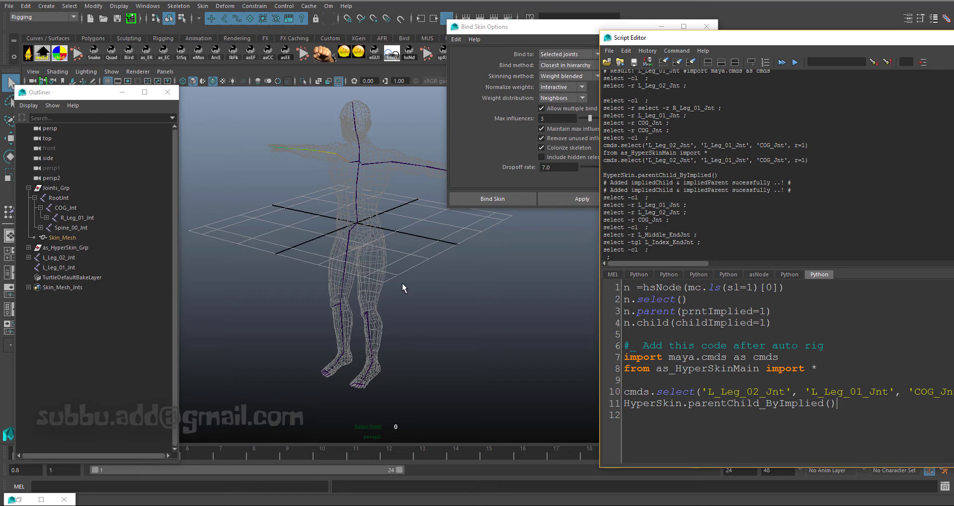
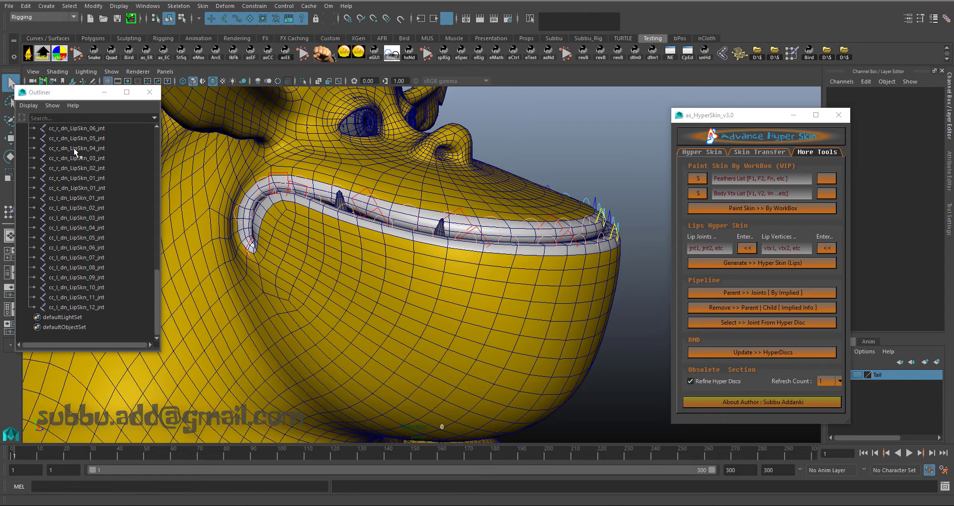
# - Select the lip joints from cc_r_up_LipSkn_12_jnt through cc_l_dn_LipSkn_12_jnt in the Outliner
pyautogui.scroll(15, 74, 148)
pyautogui.click(76, 257)
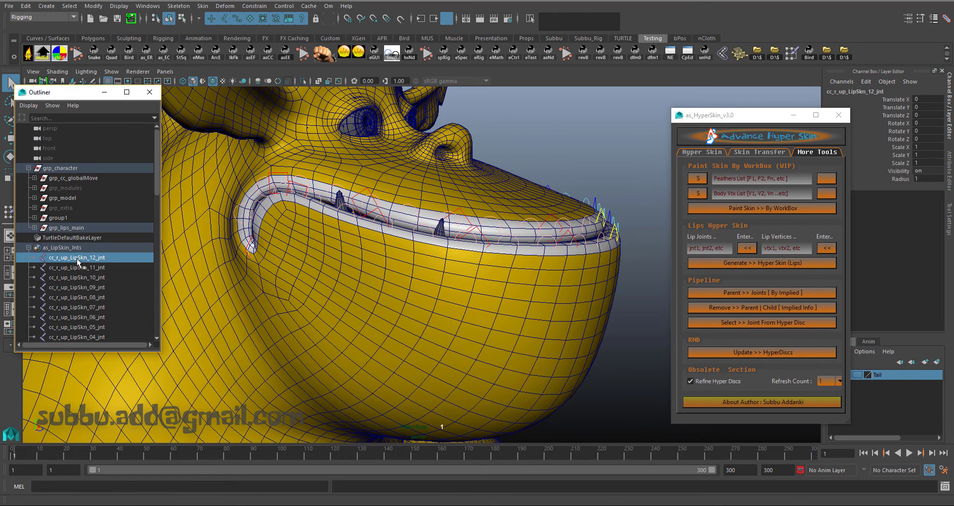
pyautogui.scroll(-15, 82, 309)
pyautogui.keyDown('shift'); pyautogui.click(85, 310); pyautogui.keyUp('shift')
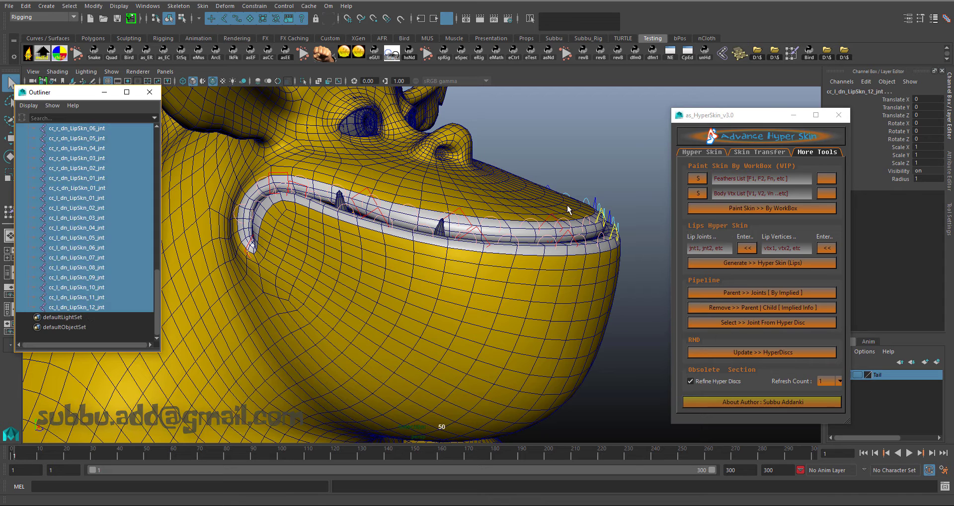
# - Try moving the upper-lip control cc_r_up_Lip_02, then undo it and deselect everything
pyautogui.click(572, 156)
pyautogui.click(461, 214)
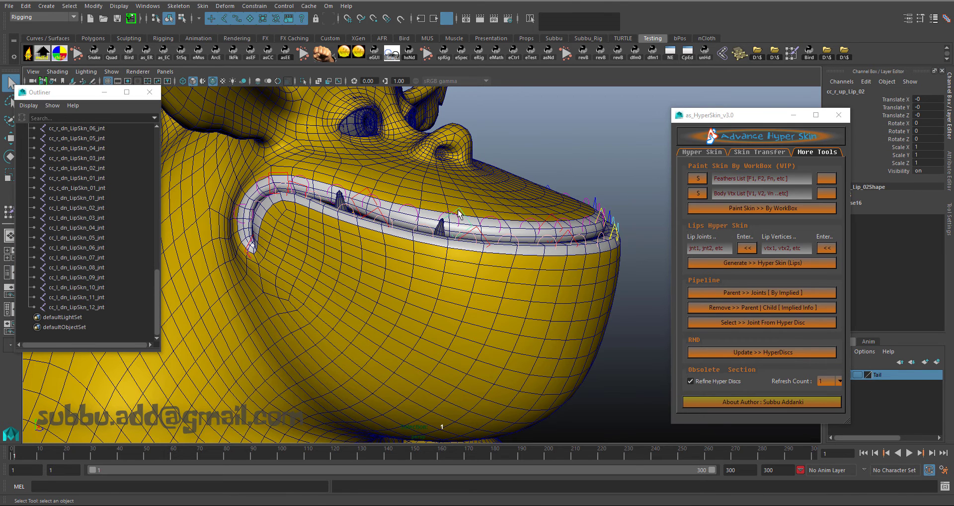
pyautogui.press('w')
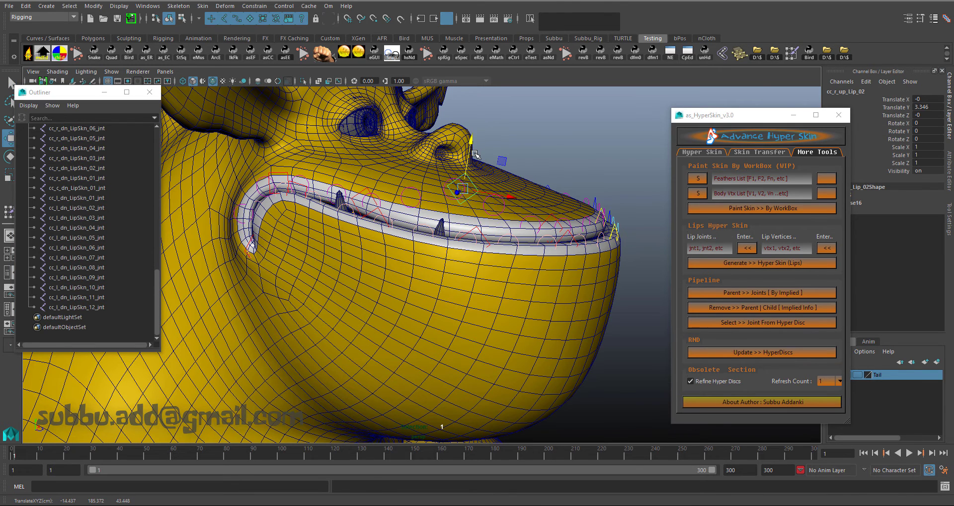
pyautogui.hotkey('ctrl', 'z')
pyautogui.click(547, 143)
pyautogui.press('q')
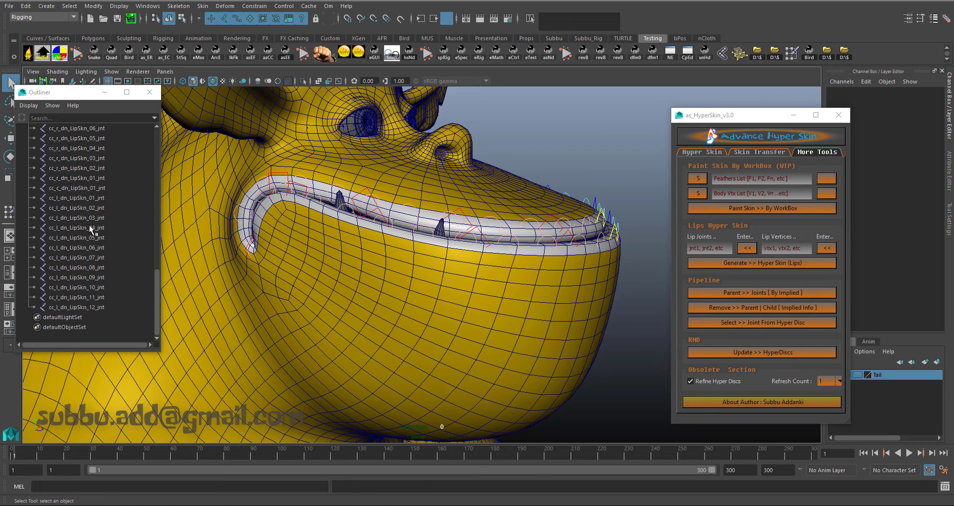
# - Select all 50 lip joints in the Outliner together with the bodyHi_geo mesh
pyautogui.scroll(10, 89, 225)
pyautogui.click(78, 140)
pyautogui.scroll(-10, 85, 228)
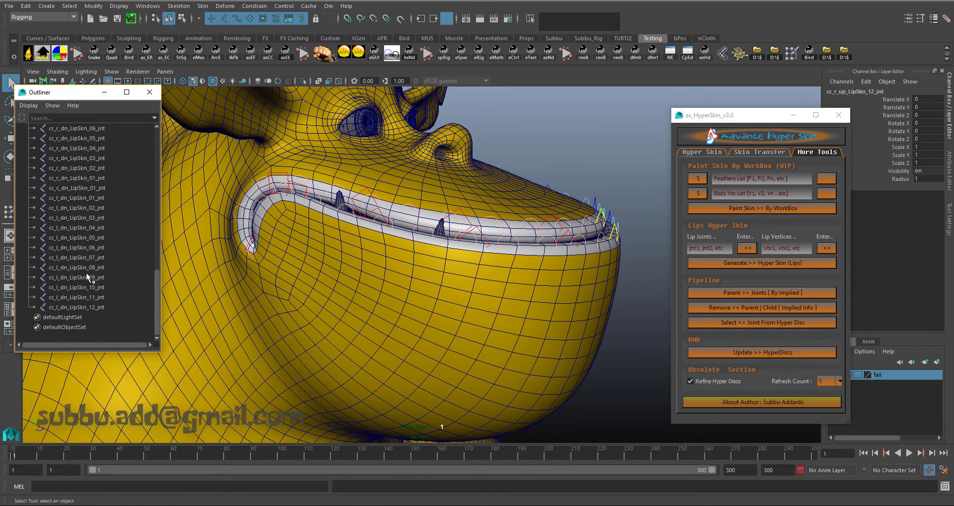
pyautogui.keyDown('shift'); pyautogui.click(85, 307); pyautogui.keyUp('shift')
pyautogui.keyDown('shift'); pyautogui.click(613, 291); pyautogui.keyUp('shift')
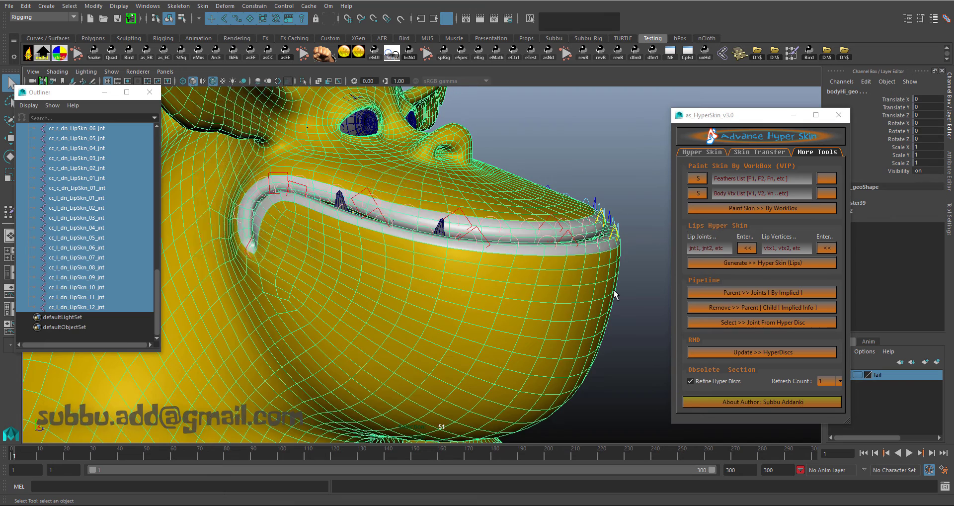
pyautogui.click(202, 6)
# - Add the selected lip joints as influences on bodyHi_geo with dropoff 7.0, then deselect
pyautogui.moveTo(238, 243)
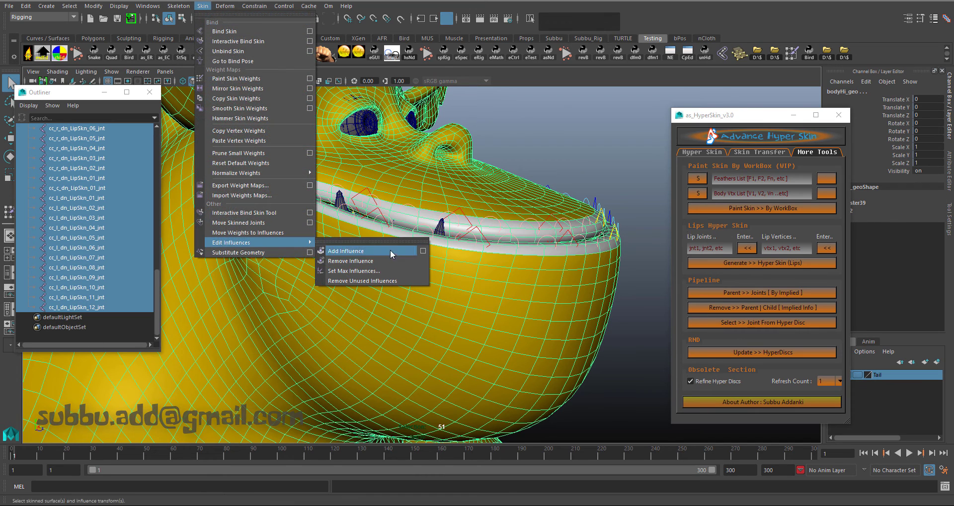
pyautogui.click(423, 251)
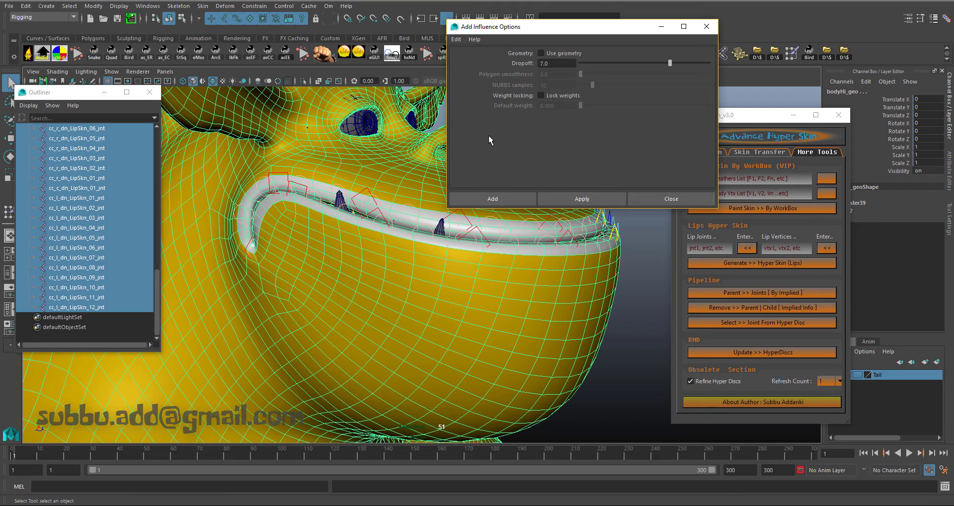
pyautogui.click(495, 198)
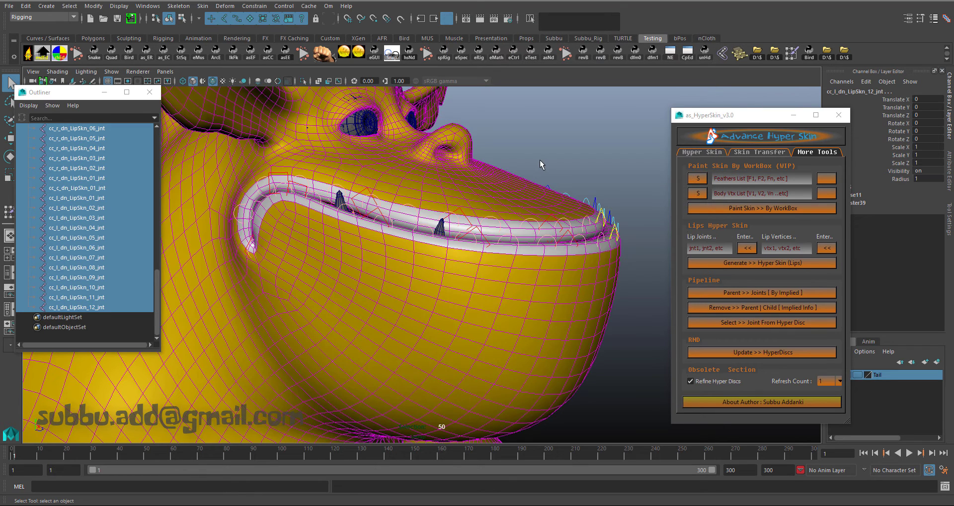
pyautogui.click(583, 129)
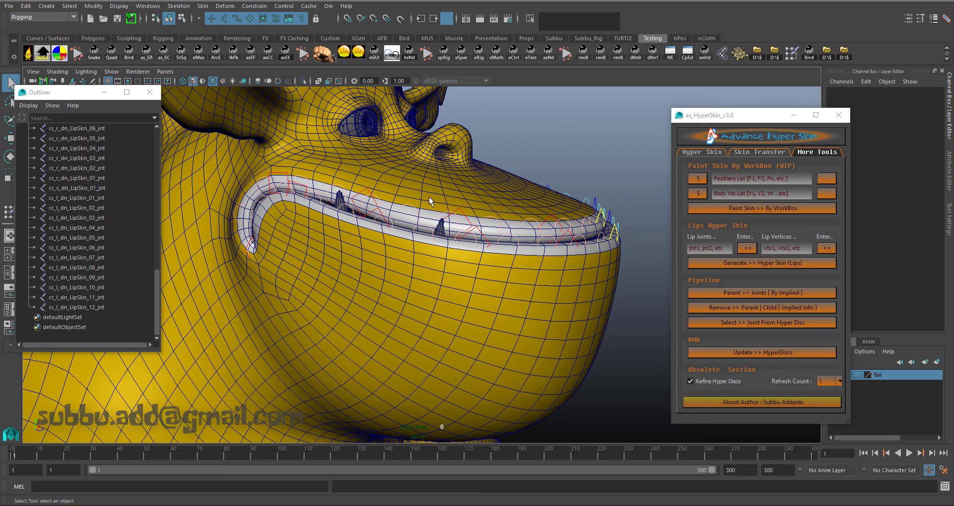
pyautogui.click(461, 213)
pyautogui.press('w')
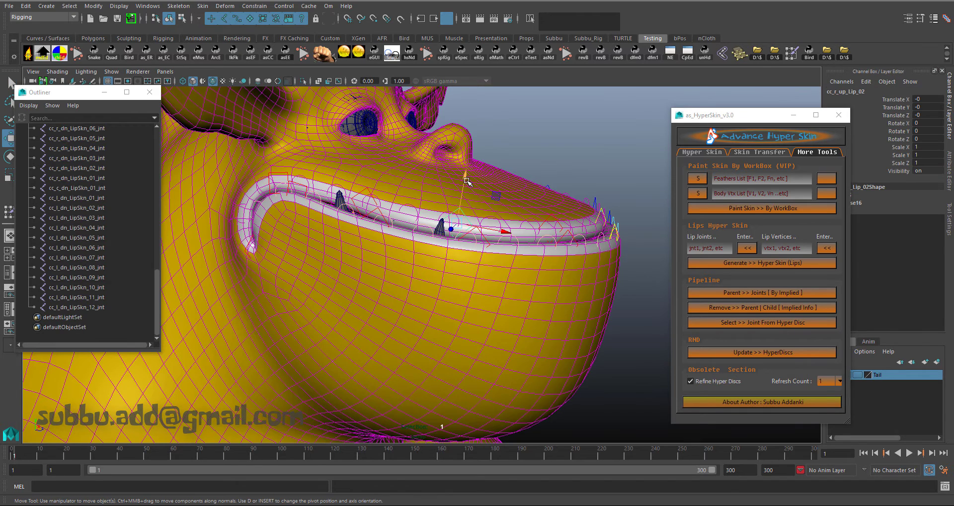
pyautogui.moveTo(469, 175); pyautogui.dragTo(450, 220)
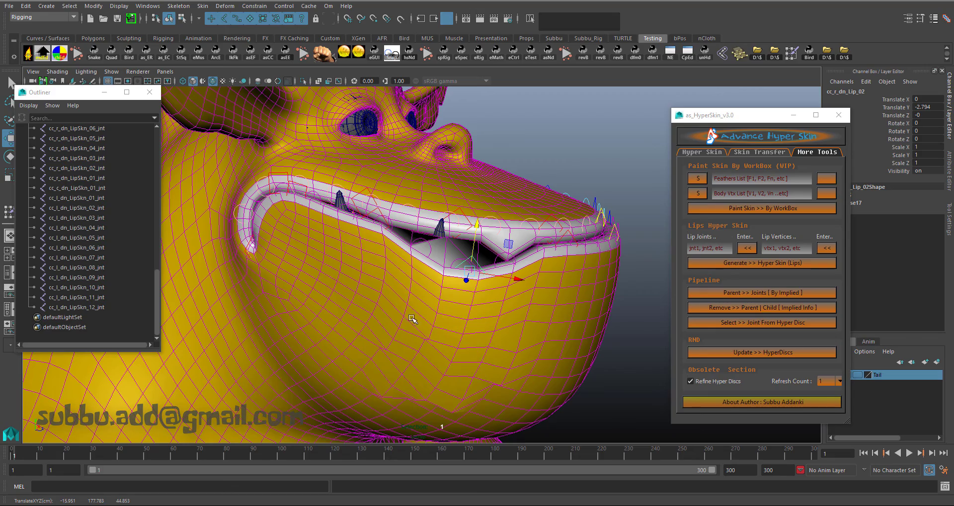
pyautogui.keyDown('alt'); pyautogui.moveTo(470, 311); pyautogui.dragTo(434, 300); pyautogui.keyUp('alt')
pyautogui.keyDown('alt'); pyautogui.moveTo(433, 300); pyautogui.dragTo(424, 300, button='middle'); pyautogui.keyUp('alt')
pyautogui.keyDown('alt'); pyautogui.moveTo(485, 311); pyautogui.dragTo(479, 296); pyautogui.keyUp('alt')
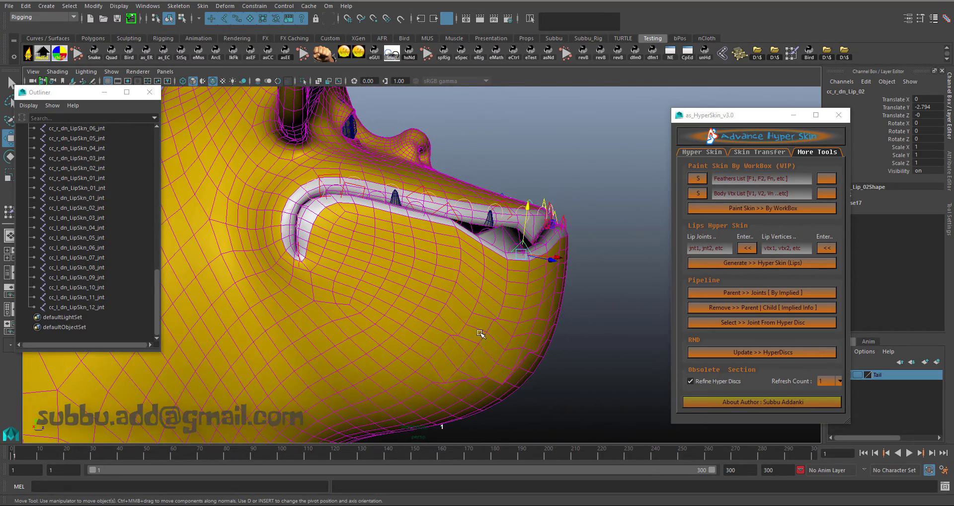
pyautogui.moveTo(528, 207)
pyautogui.mouseDown()
pyautogui.moveTo(533, 196)
pyautogui.moveTo(540, 212)
pyautogui.mouseUp()
pyautogui.moveTo(541, 212); pyautogui.dragTo(547, 295, button='middle')
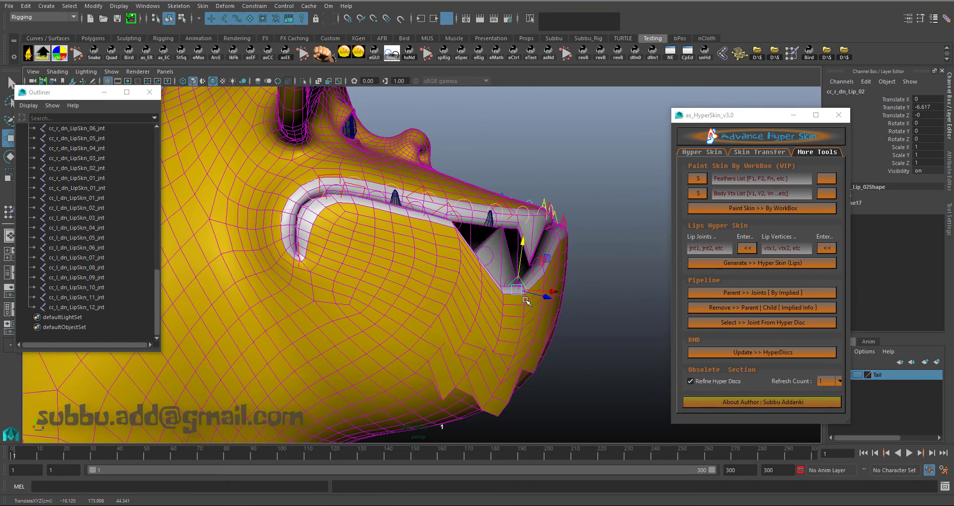
pyautogui.keyDown('alt'); pyautogui.moveTo(527, 301); pyautogui.dragTo(484, 288); pyautogui.keyUp('alt')
pyautogui.hotkey('ctrl', 'z')
pyautogui.hotkey('ctrl', 'z')
pyautogui.hotkey('ctrl', 'z')
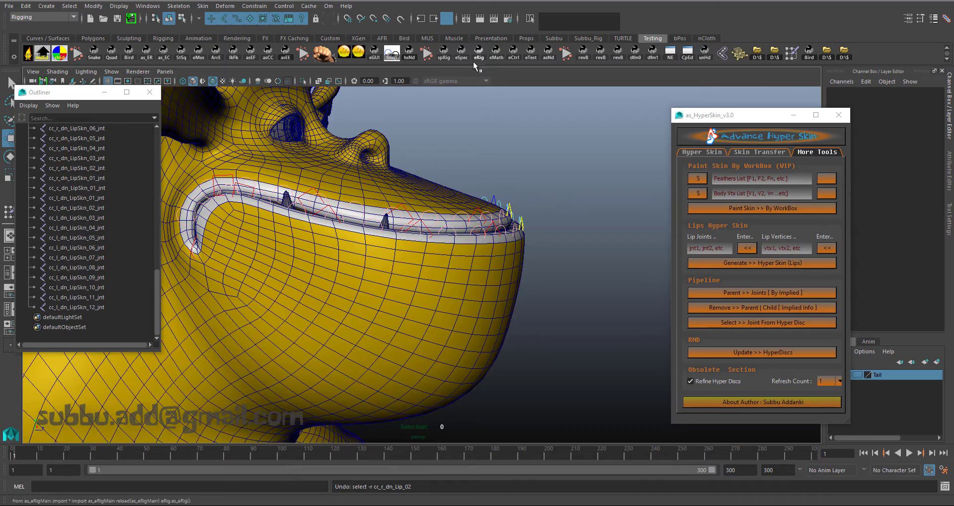
pyautogui.keyDown('alt'); pyautogui.moveTo(462, 105); pyautogui.dragTo(444, 149); pyautogui.keyUp('alt')
pyautogui.keyDown('alt'); pyautogui.moveTo(443, 154); pyautogui.dragTo(522, 162, button='middle'); pyautogui.keyUp('alt')
pyautogui.keyDown('alt'); pyautogui.moveTo(522, 163); pyautogui.dragTo(553, 171, button='right'); pyautogui.keyUp('alt')
pyautogui.keyDown('alt'); pyautogui.moveTo(572, 168); pyautogui.dragTo(564, 183, button='middle'); pyautogui.keyUp('alt')
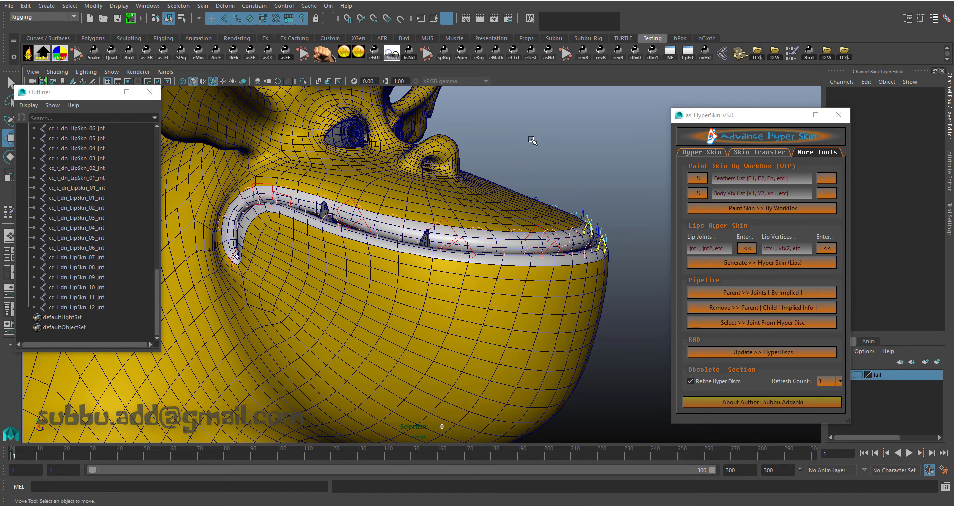
# - Reopen DragoRig012b_hyperSkin.ma from Recent Files, discarding unsaved changes
pyautogui.press('q')
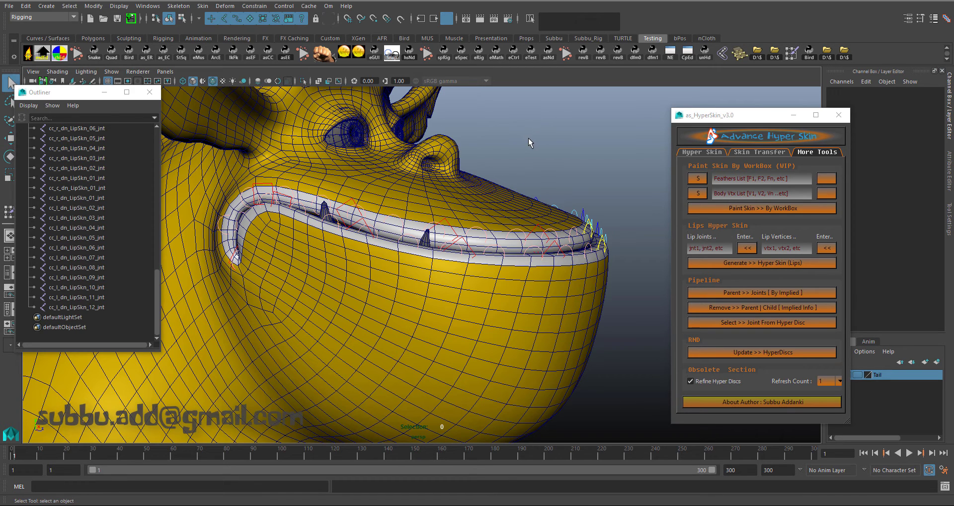
pyautogui.click(7, 5)
pyautogui.moveTo(48, 284)
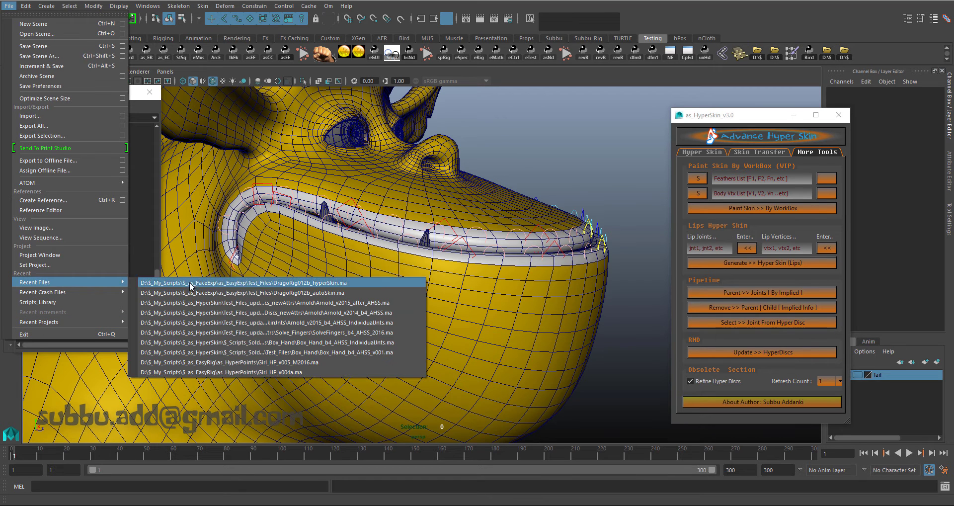
pyautogui.click(324, 283)
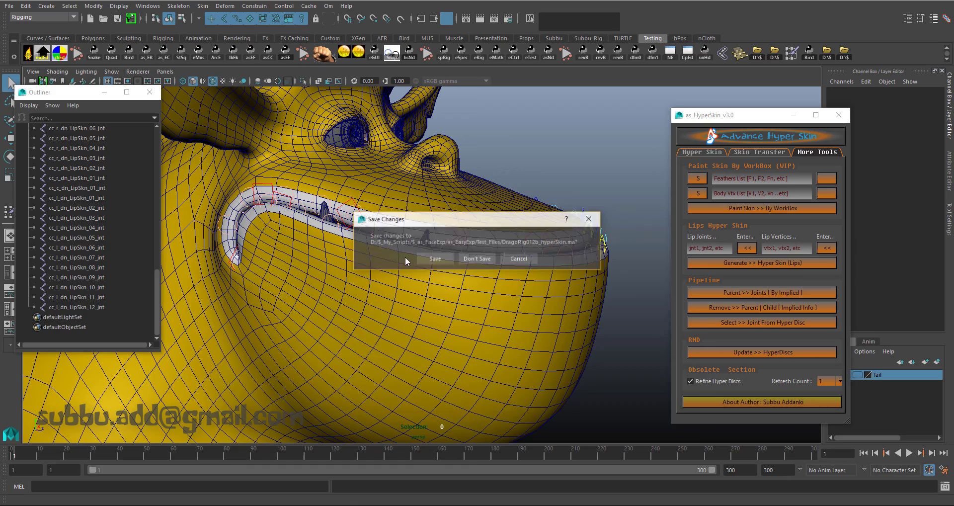
pyautogui.click(477, 258)
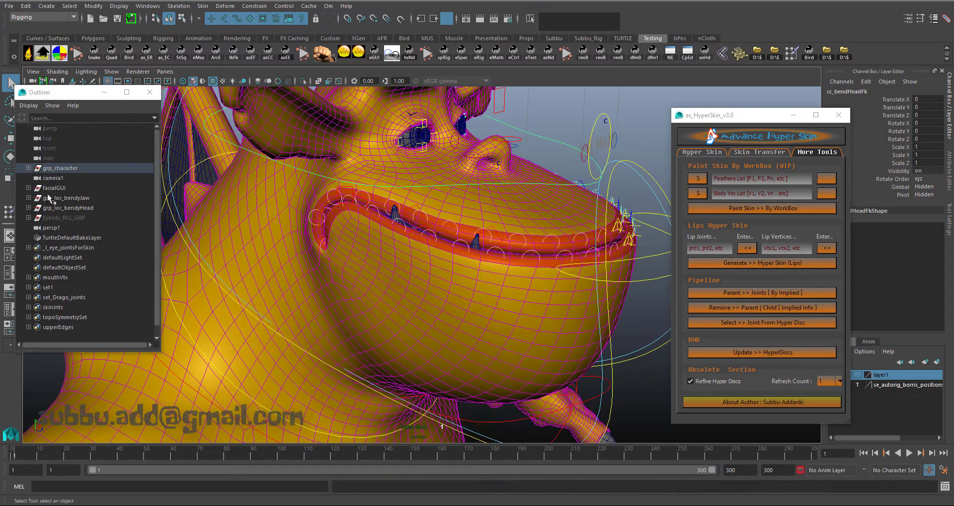
# - Hide the grp_modules group under grp_character and close in on the dragon's mouth
pyautogui.click(29, 168)
pyautogui.click(55, 188)
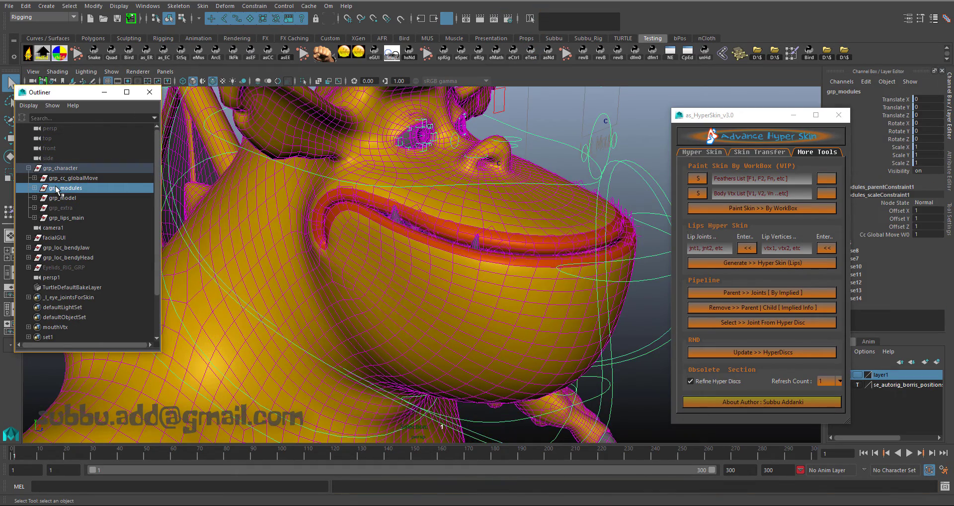
pyautogui.hotkey('ctrl', 'h')
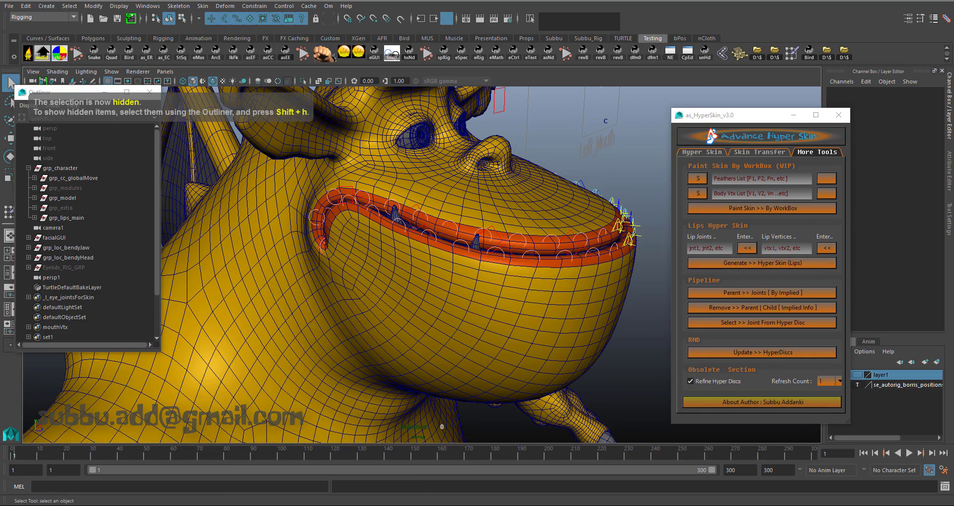
pyautogui.keyDown('alt'); pyautogui.moveTo(550, 155); pyautogui.dragTo(493, 214); pyautogui.keyUp('alt')
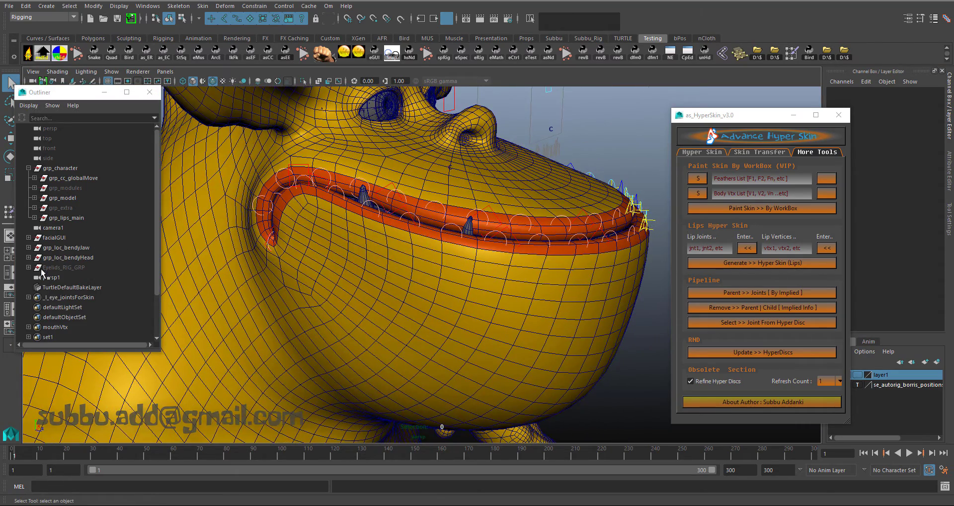
pyautogui.scroll(-2, 33, 244)
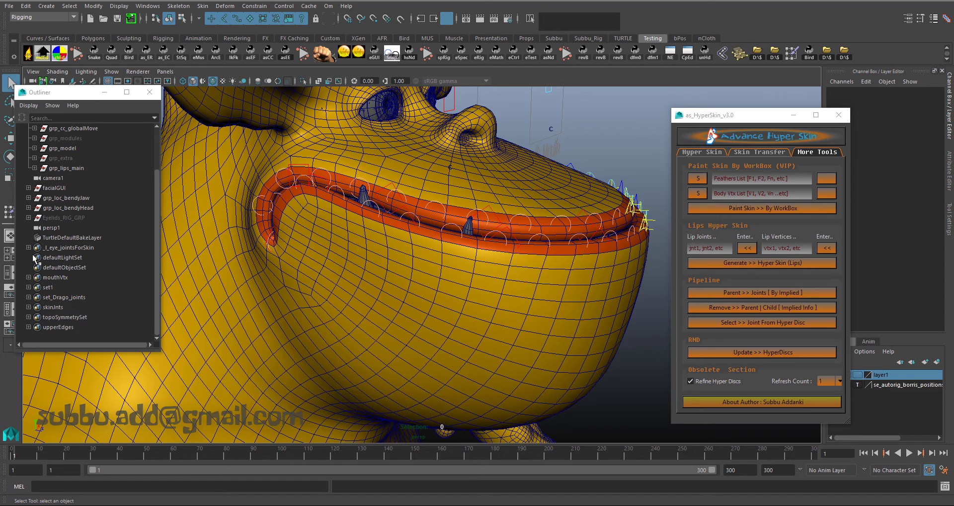
pyautogui.click(28, 308)
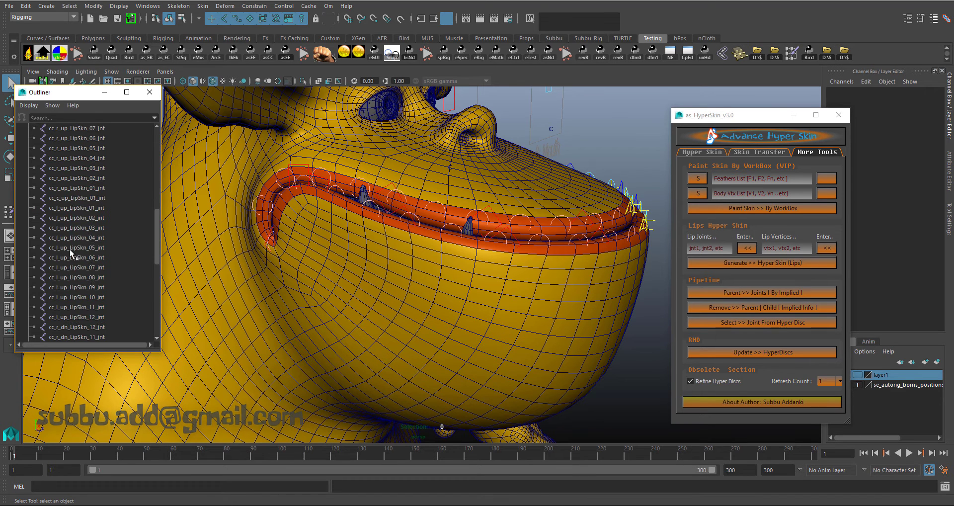
pyautogui.click(80, 189)
pyautogui.scroll(8, 84, 208)
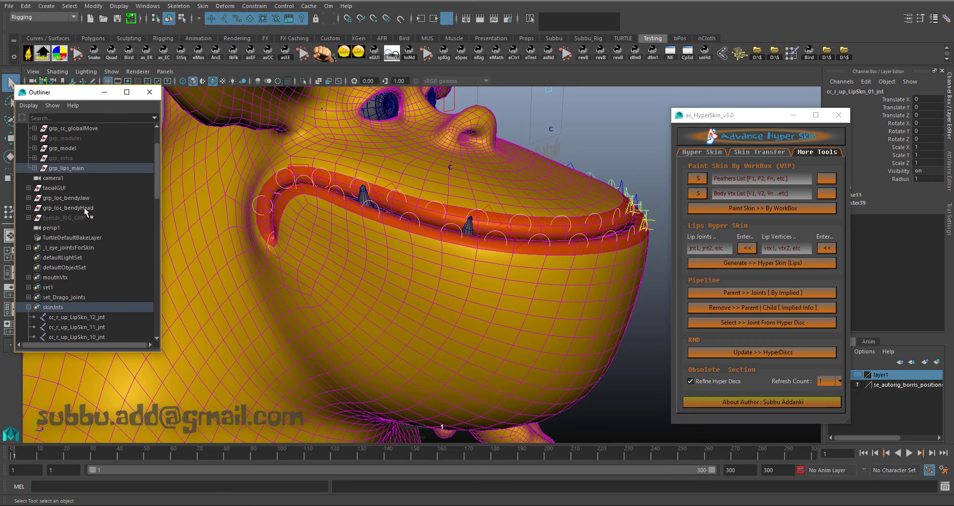
pyautogui.click(74, 318)
pyautogui.scroll(-15, 73, 317)
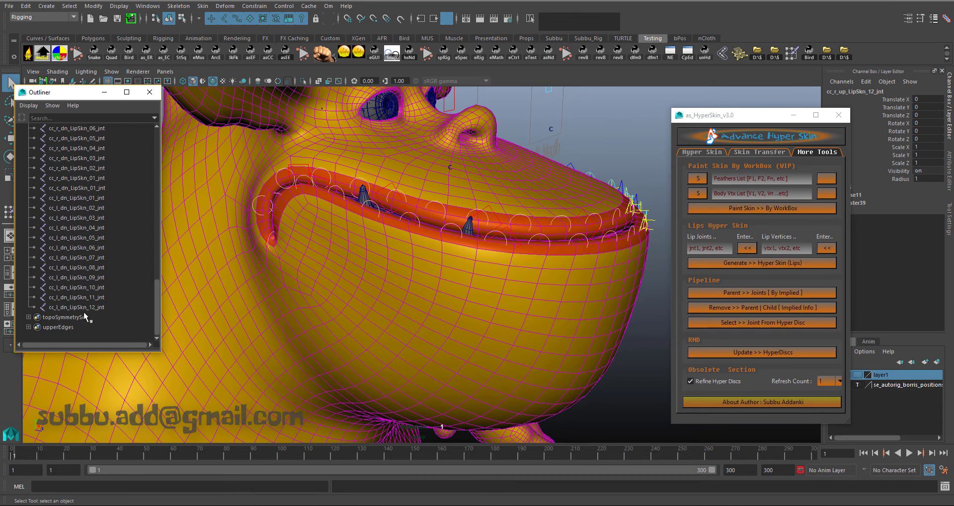
pyautogui.keyDown('shift'); pyautogui.click(85, 308); pyautogui.keyUp('shift')
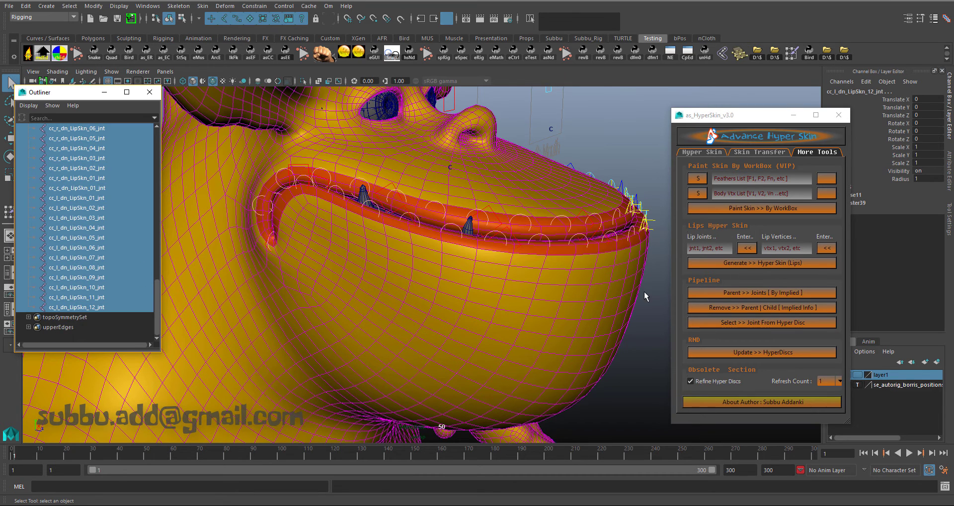
pyautogui.click(618, 104)
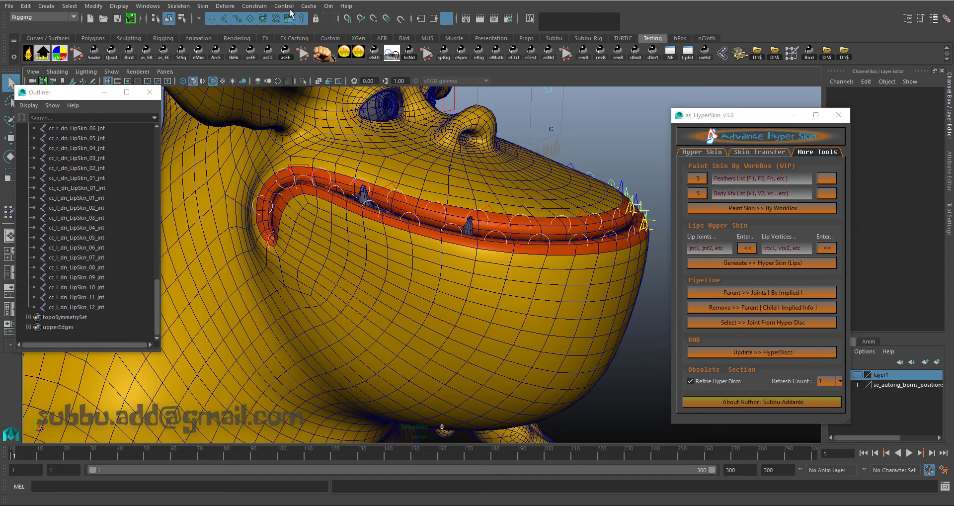
pyautogui.click(203, 6)
pyautogui.moveTo(238, 172)
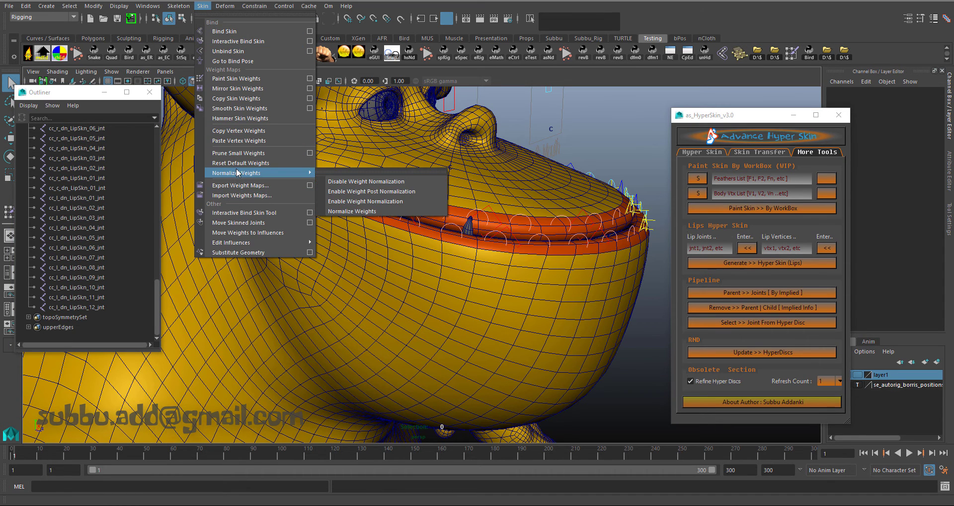
pyautogui.moveTo(240, 243)
pyautogui.click(423, 251)
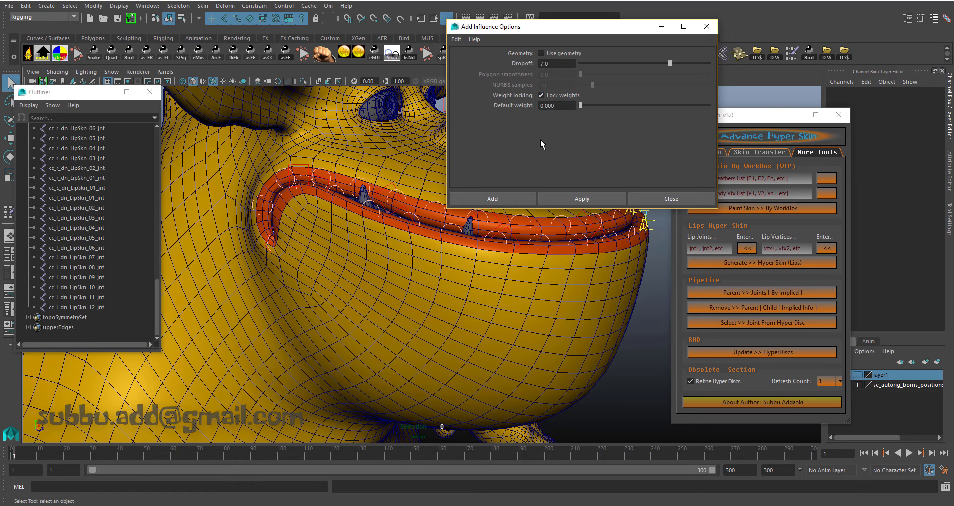
pyautogui.click(706, 28)
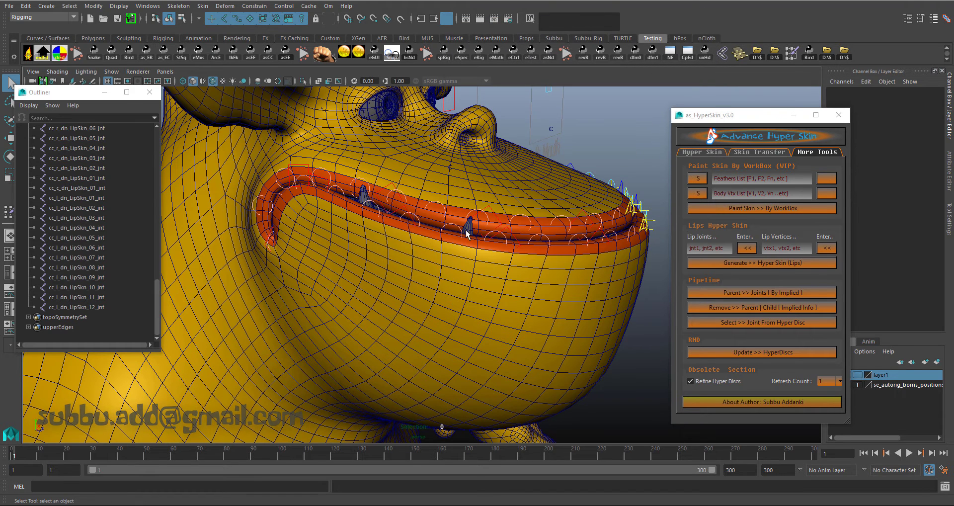
pyautogui.click(493, 209)
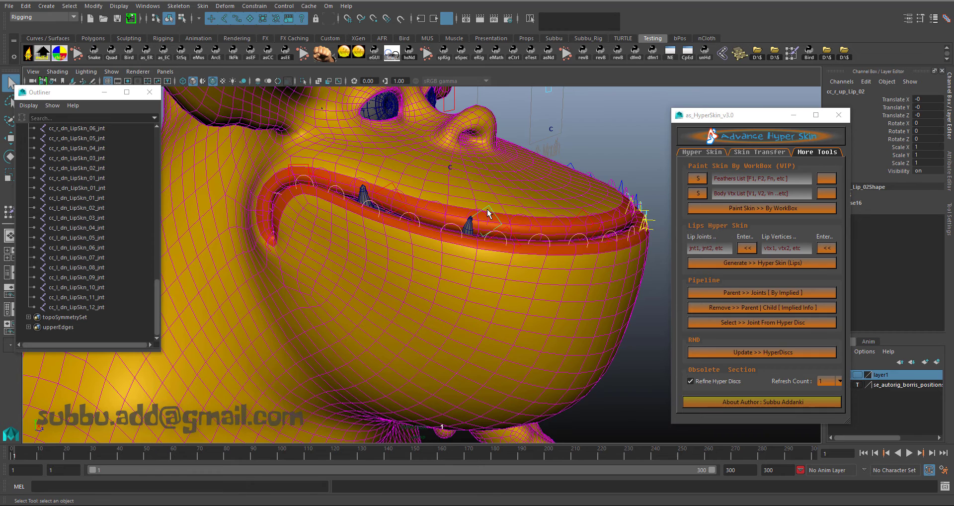
pyautogui.press('w')
pyautogui.moveTo(497, 183); pyautogui.dragTo(507, 123)
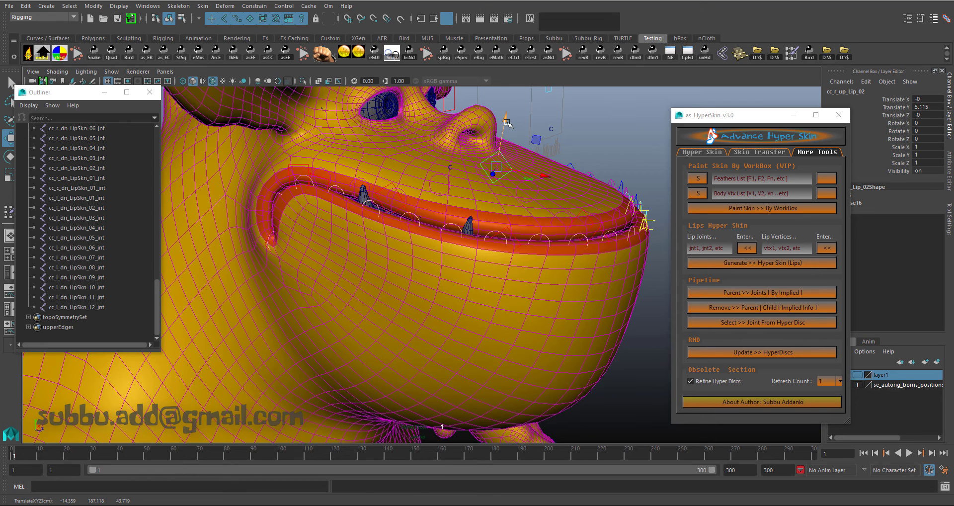
pyautogui.hotkey('ctrl', 'z')
pyautogui.click(597, 116)
pyautogui.press('q')
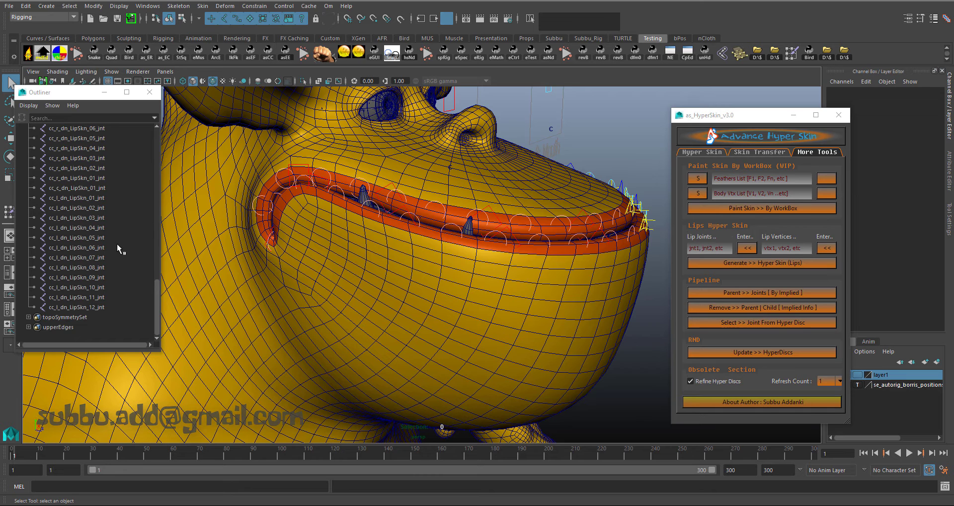
pyautogui.scroll(10, 111, 246)
pyautogui.click(90, 217)
# - Load the lip joints through cc_l_dn_LipSkn_12_jnt into the lips tool's Lip Joints list
pyautogui.scroll(-8, 94, 274)
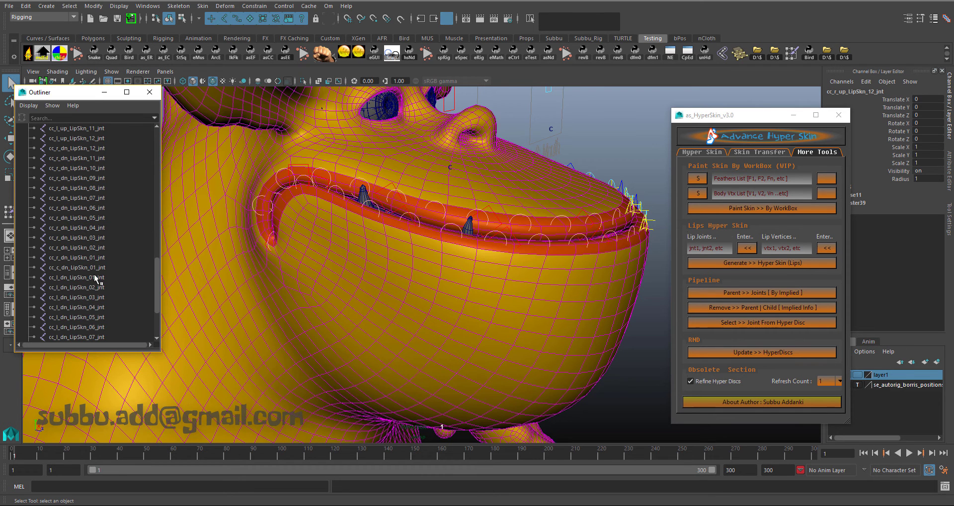
pyautogui.scroll(-3, 93, 298)
pyautogui.keyDown('shift'); pyautogui.click(91, 307); pyautogui.keyUp('shift')
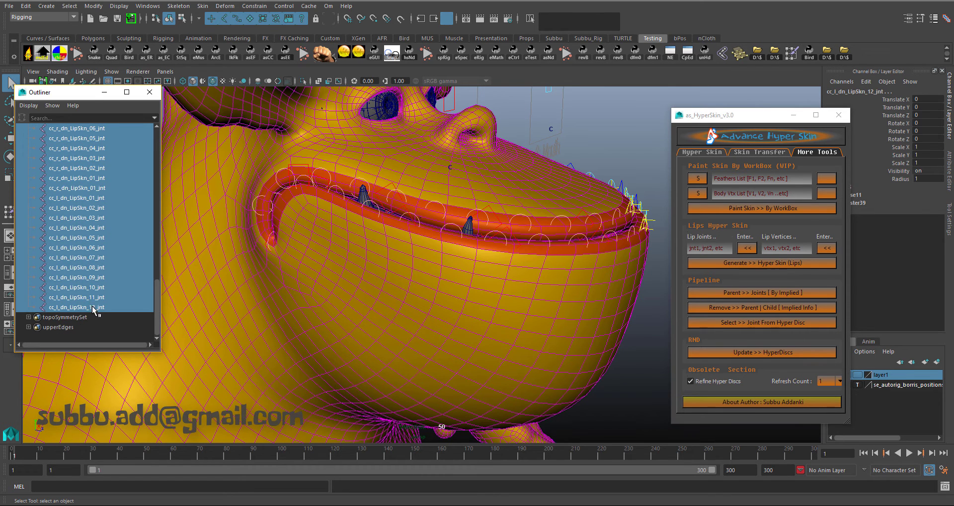
pyautogui.click(756, 249)
pyautogui.click(584, 104)
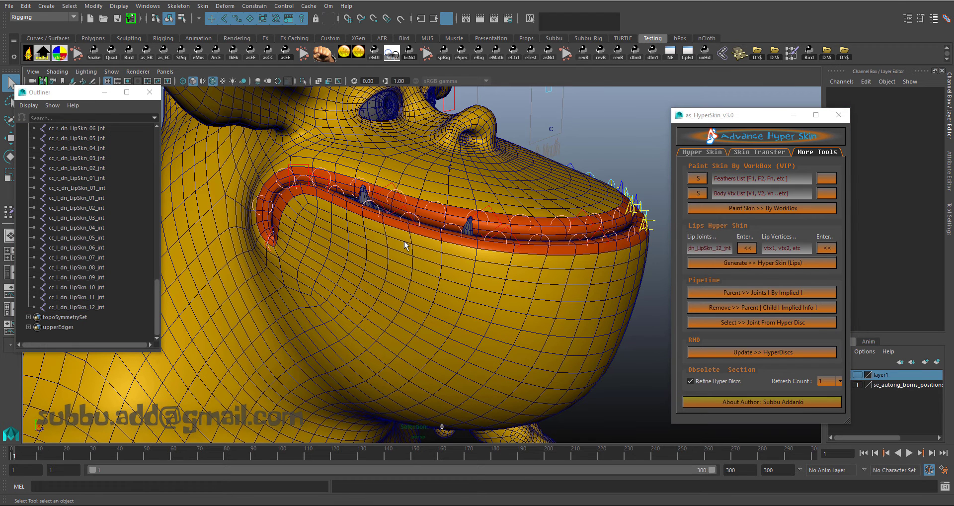
# - Select a loop of lip faces on the mesh and grow it to a wider band
pyautogui.moveTo(412, 236); pyautogui.dragTo(414, 265, button='right')
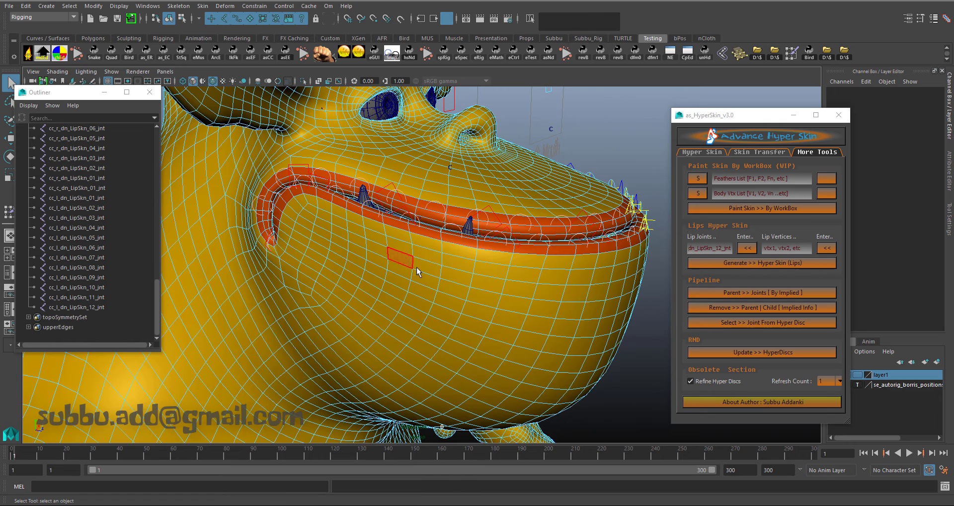
pyautogui.click(431, 215)
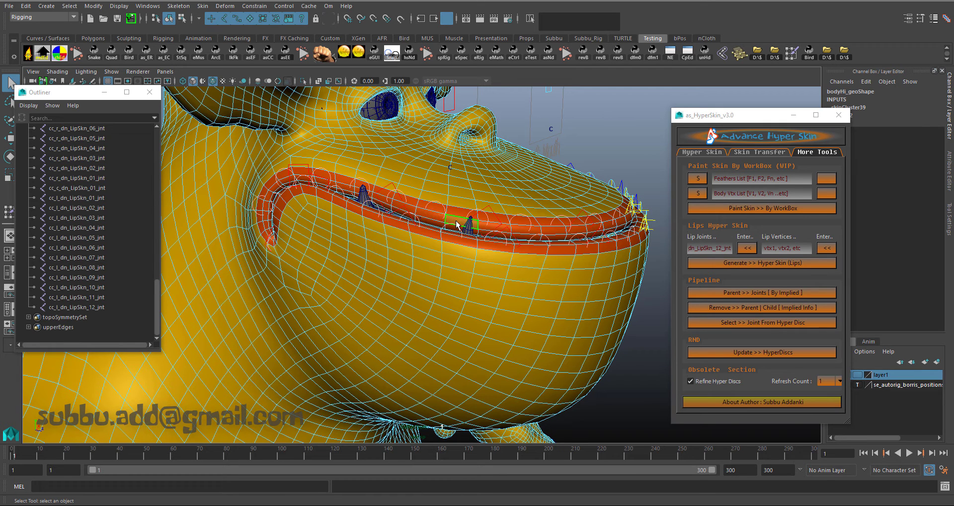
pyautogui.doubleClick(436, 221)
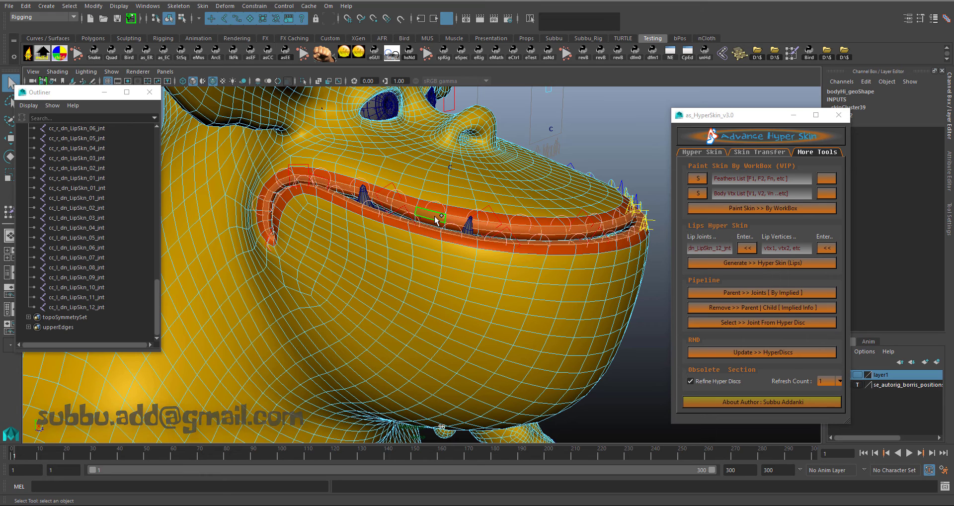
pyautogui.hotkey('shift', '.')
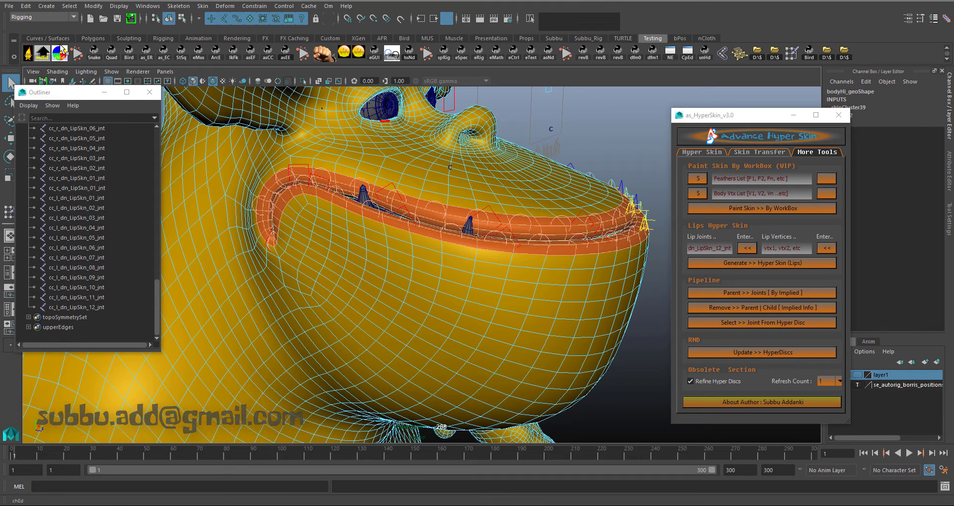
# - Convert the lip faces to vertices and load them into the Lip Vertices list
pyautogui.click(70, 6)
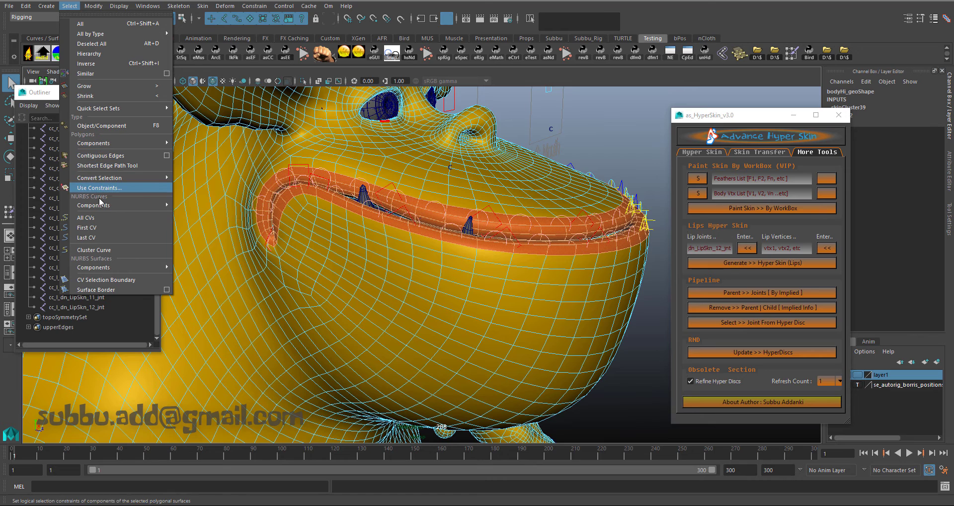
pyautogui.moveTo(159, 177)
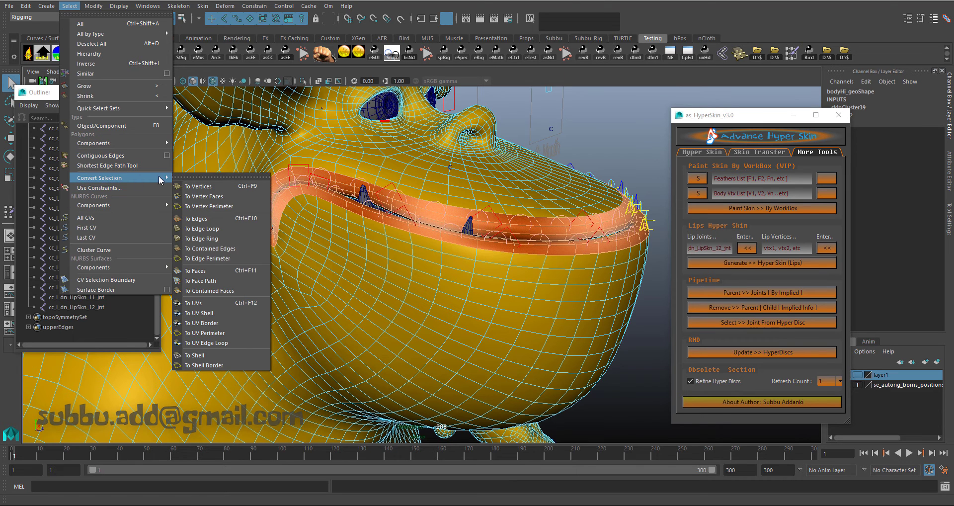
pyautogui.click(199, 179)
pyautogui.click(828, 249)
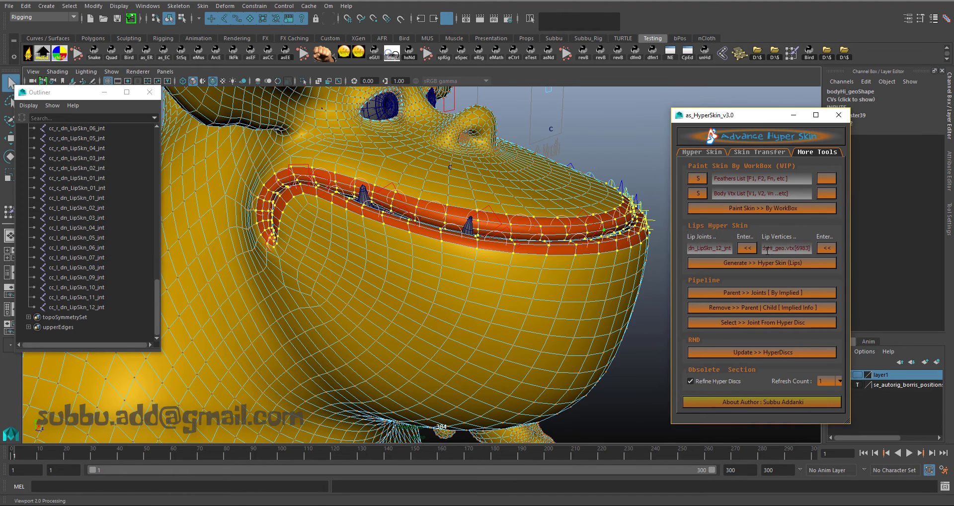
pyautogui.click(594, 127)
# - Set bodyHi_geo as the skin mesh on the Hyper Skin tab, then return to More Tools
pyautogui.moveTo(597, 252); pyautogui.dragTo(657, 240, button='right')
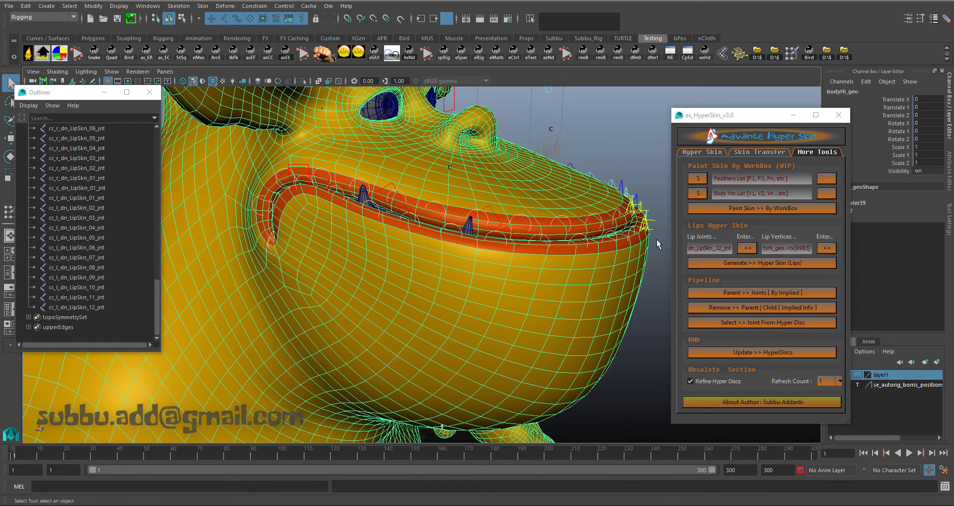
pyautogui.click(702, 152)
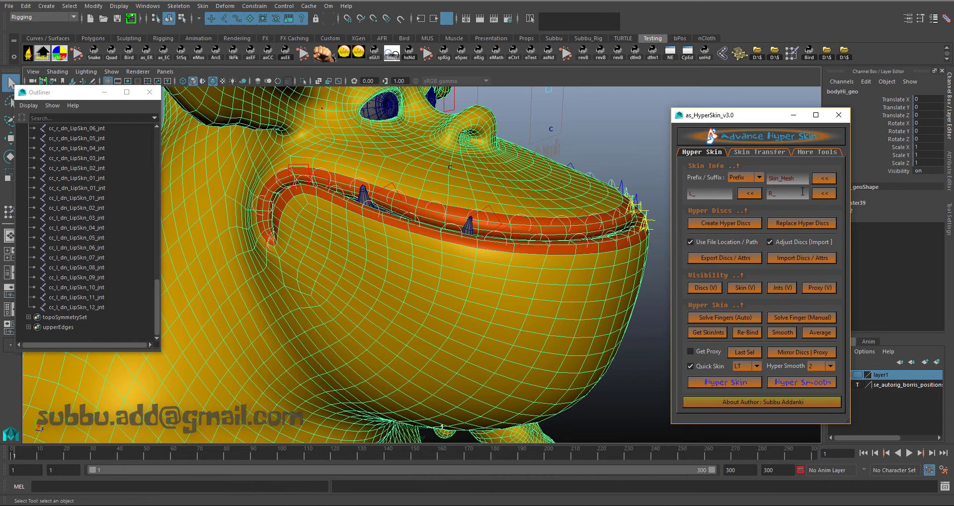
pyautogui.click(826, 179)
pyautogui.click(778, 152)
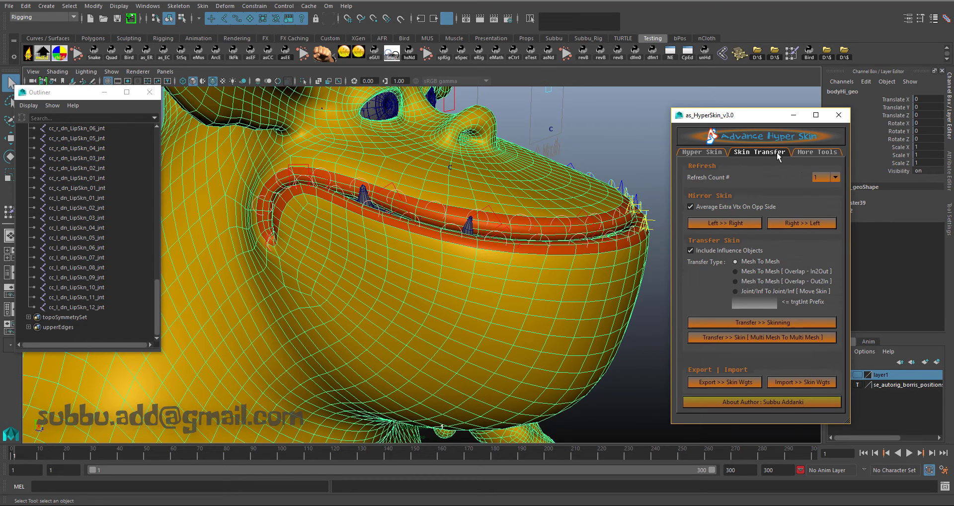
pyautogui.click(811, 151)
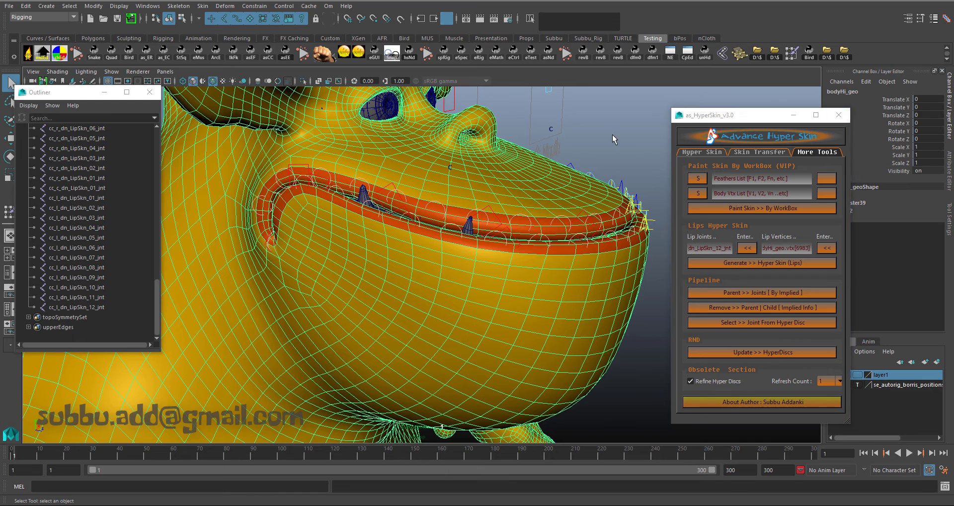
pyautogui.click(612, 134)
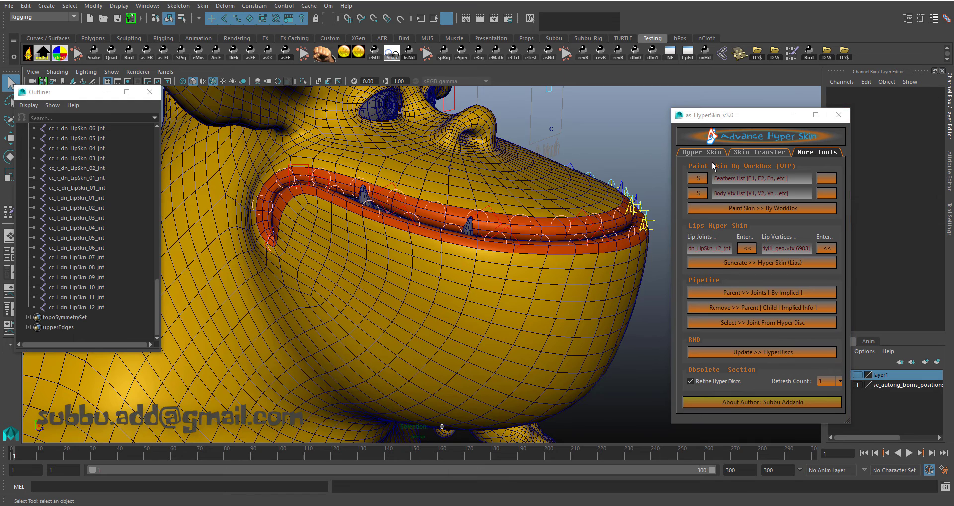
# - Run Generate >> Hyper Skin (Lips) to weight the lip band to the loaded lip joints
pyautogui.click(743, 262)
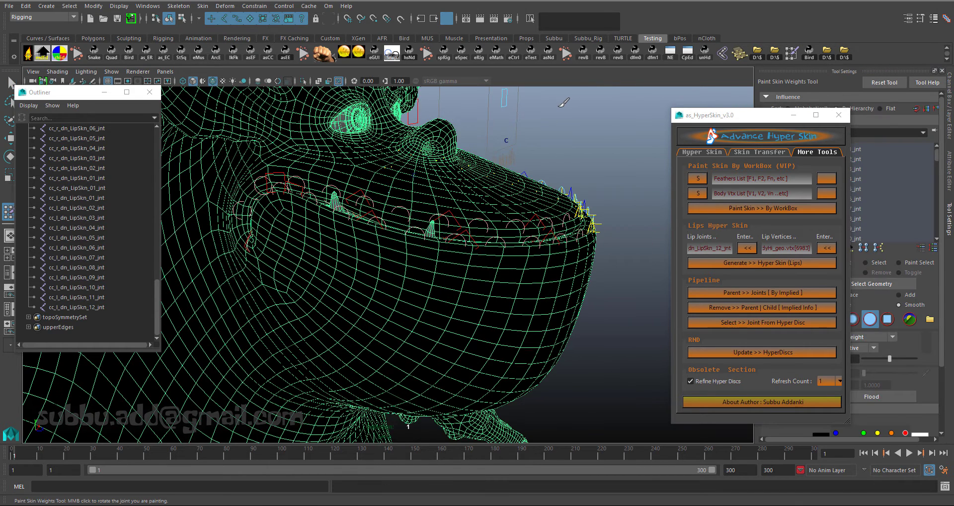
# - Open the mouth with its control to test the new lip skinning, then undo
pyautogui.press('q')
pyautogui.click(562, 138)
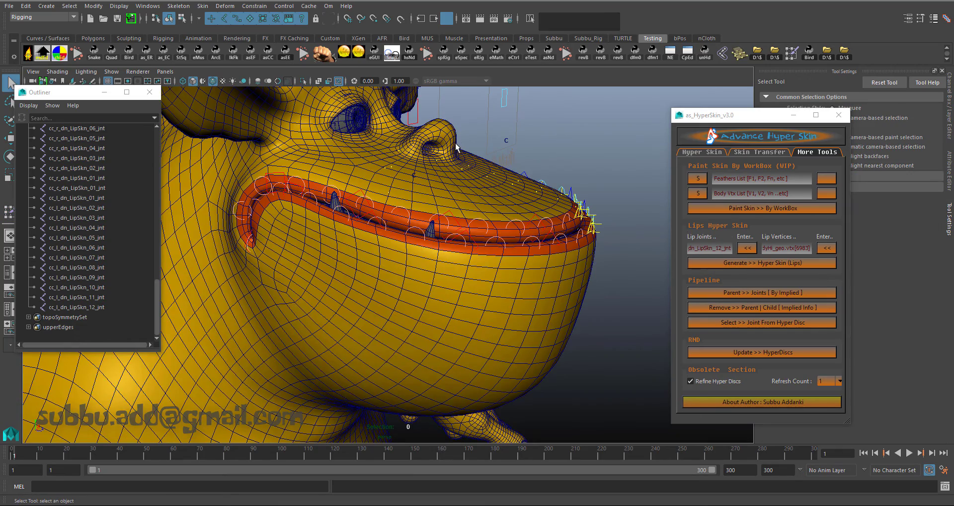
pyautogui.keyDown('alt'); pyautogui.moveTo(459, 145); pyautogui.dragTo(491, 179, button='right'); pyautogui.keyUp('alt')
pyautogui.click(467, 199)
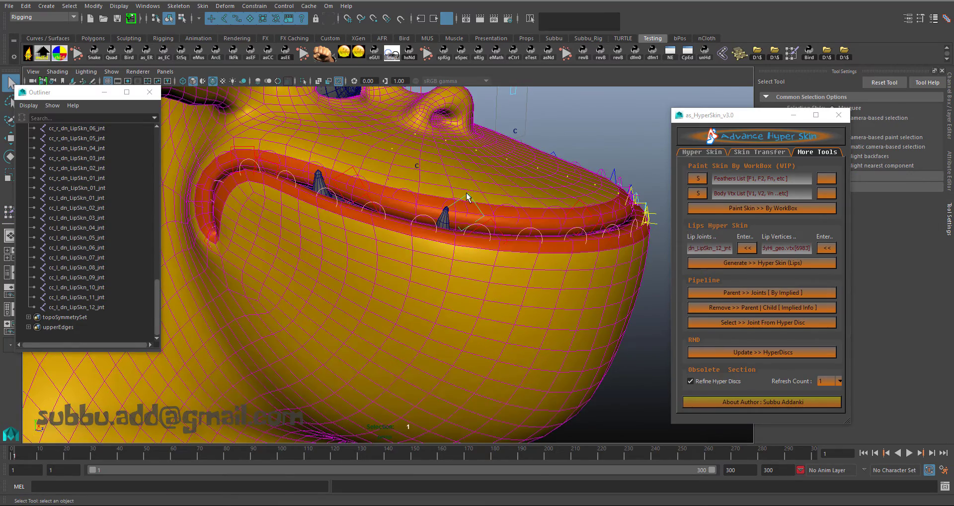
pyautogui.press('w')
pyautogui.moveTo(473, 171); pyautogui.dragTo(486, 140)
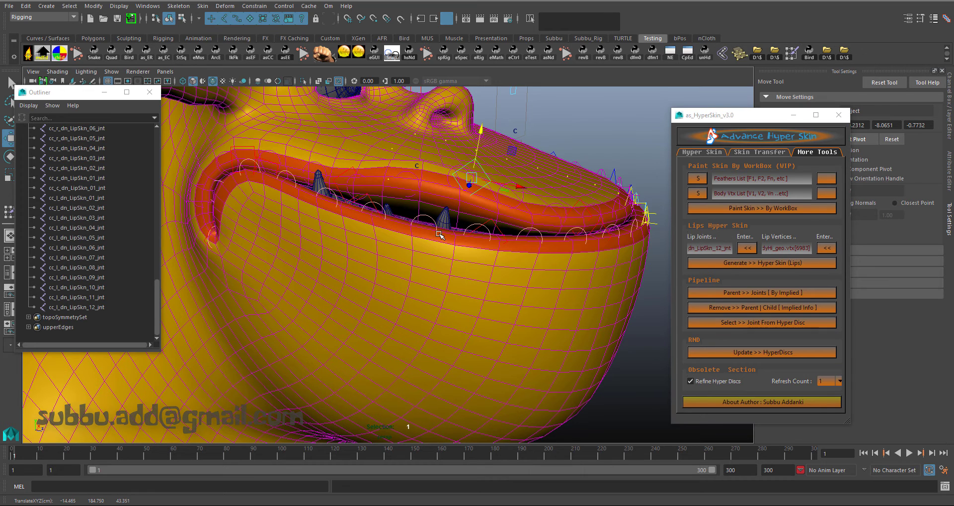
pyautogui.hotkey('ctrl', 'z')
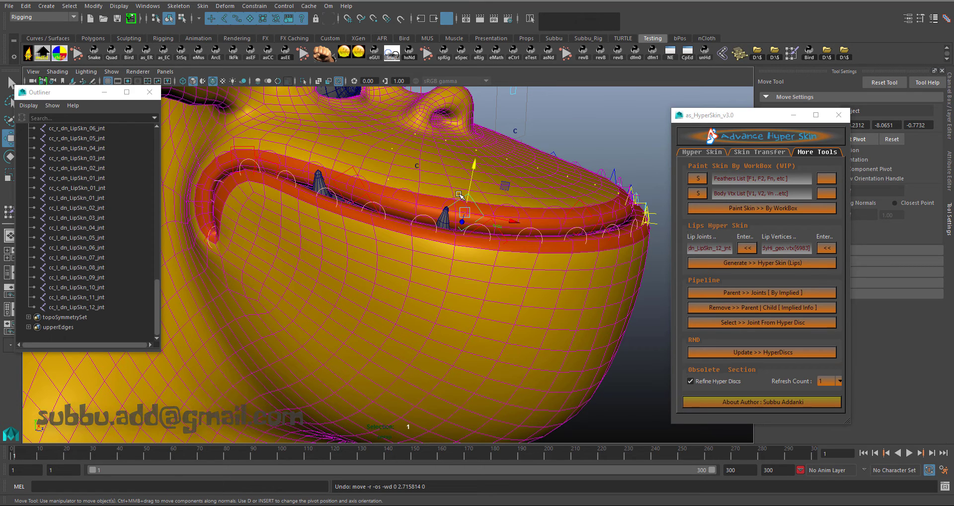
# - Pull the lower-lip control down to check deformation, then undo the move
pyautogui.click(495, 233)
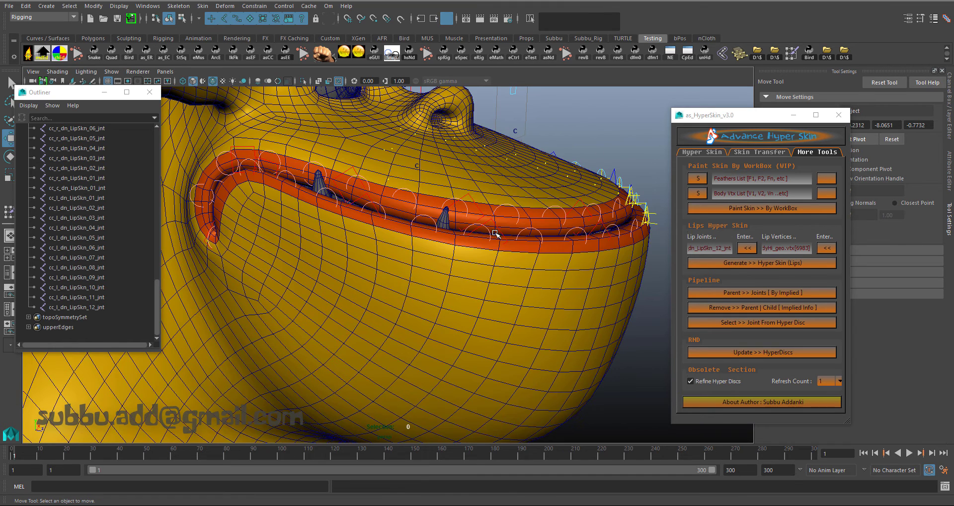
pyautogui.click(503, 236)
pyautogui.moveTo(492, 192); pyautogui.dragTo(495, 216)
pyautogui.hotkey('ctrl', 'z')
pyautogui.keyDown('alt'); pyautogui.moveTo(472, 174); pyautogui.dragTo(393, 219); pyautogui.keyUp('alt')
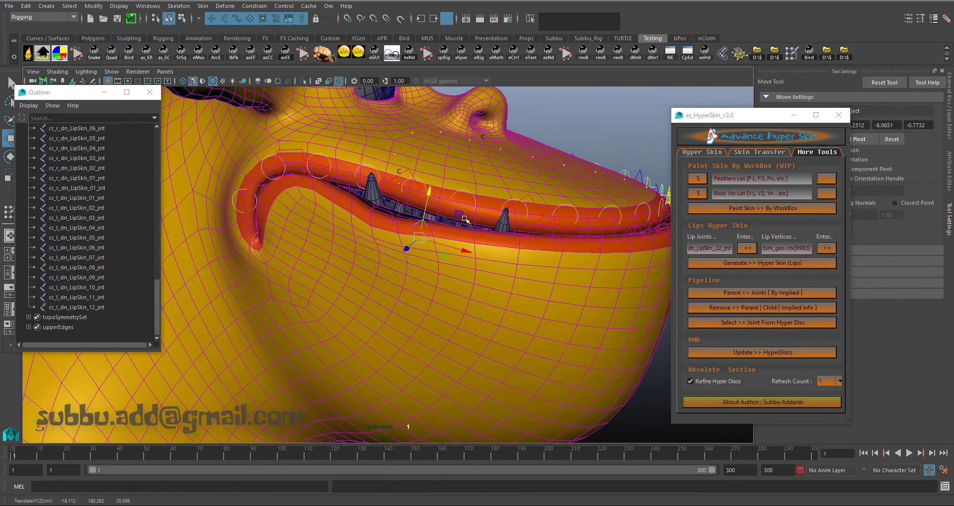
pyautogui.hotkey('ctrl', 'z')
# - Pull the mouth-corner joint left to test the skin, undo, then pick an upper-lip joint
pyautogui.keyDown('alt'); pyautogui.moveTo(414, 190); pyautogui.dragTo(370, 172); pyautogui.keyUp('alt')
pyautogui.keyDown('alt'); pyautogui.moveTo(370, 172); pyautogui.dragTo(497, 178, button='middle'); pyautogui.keyUp('alt')
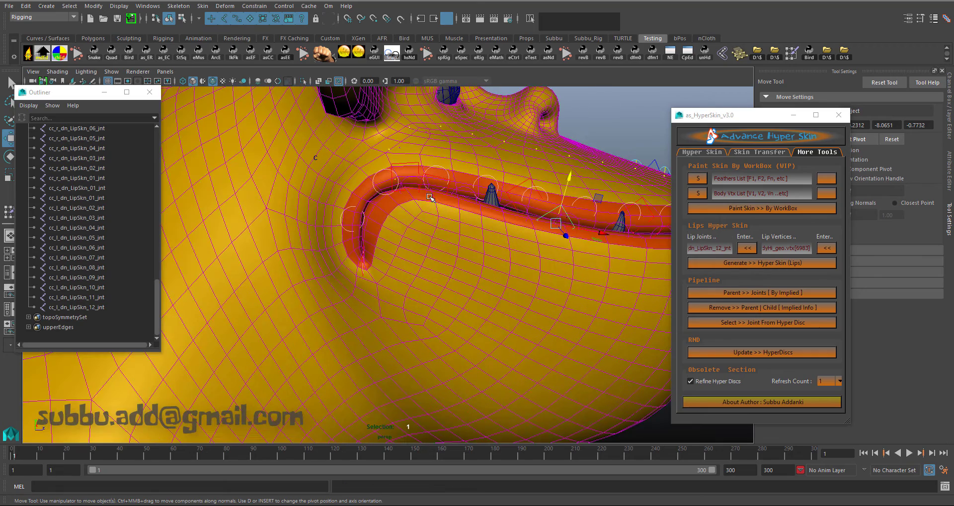
pyautogui.click(347, 209)
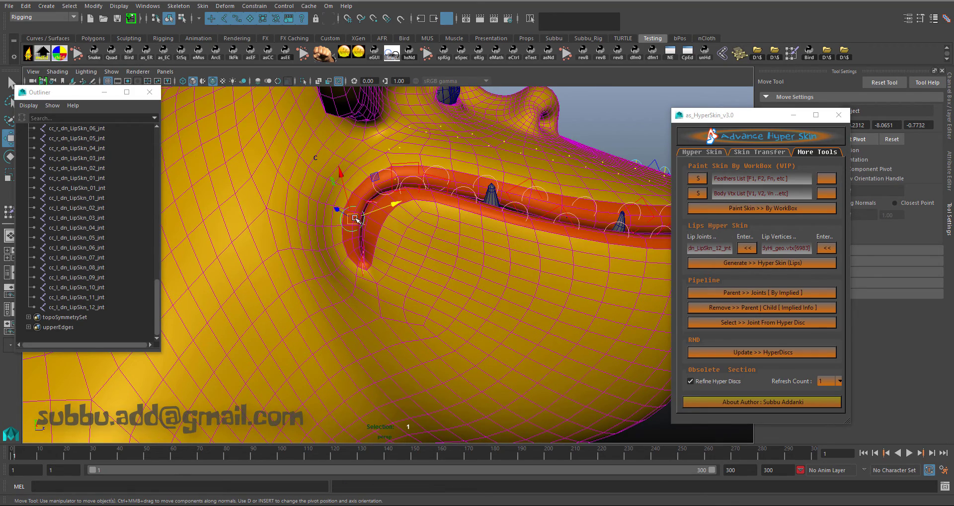
pyautogui.moveTo(355, 218); pyautogui.dragTo(323, 208)
pyautogui.hotkey('ctrl', 'z')
pyautogui.keyDown('alt'); pyautogui.moveTo(358, 215); pyautogui.dragTo(268, 214, button='middle'); pyautogui.keyUp('alt')
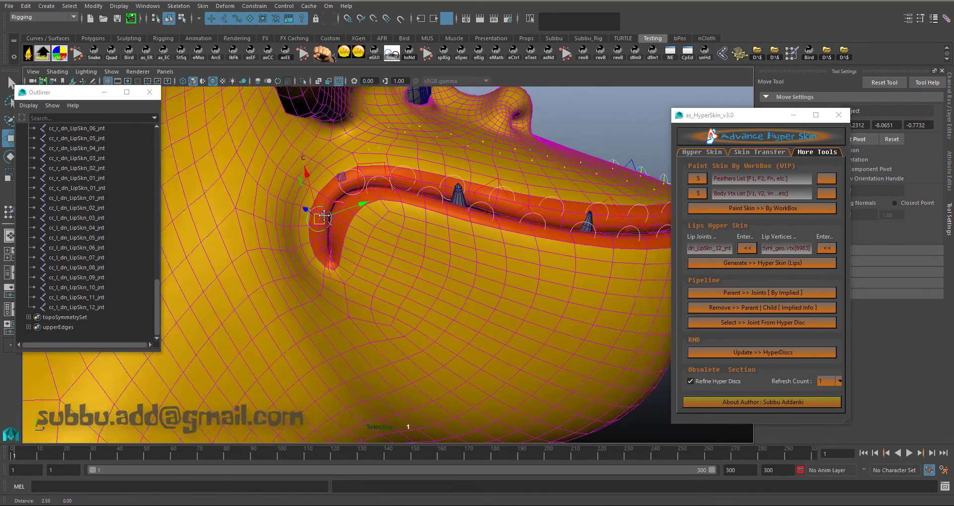
pyautogui.click(603, 119)
pyautogui.keyDown('alt'); pyautogui.moveTo(436, 203); pyautogui.dragTo(390, 202, button='middle'); pyautogui.keyUp('alt')
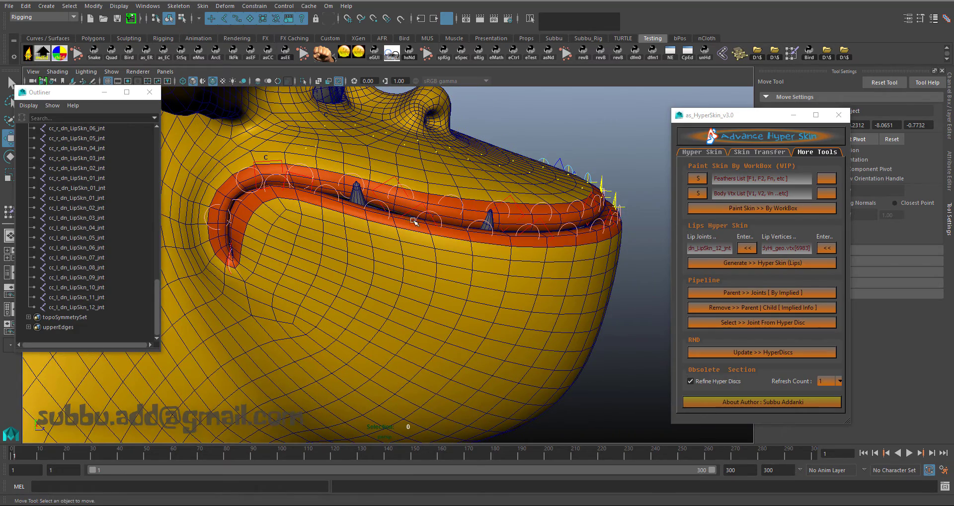
pyautogui.click(421, 207)
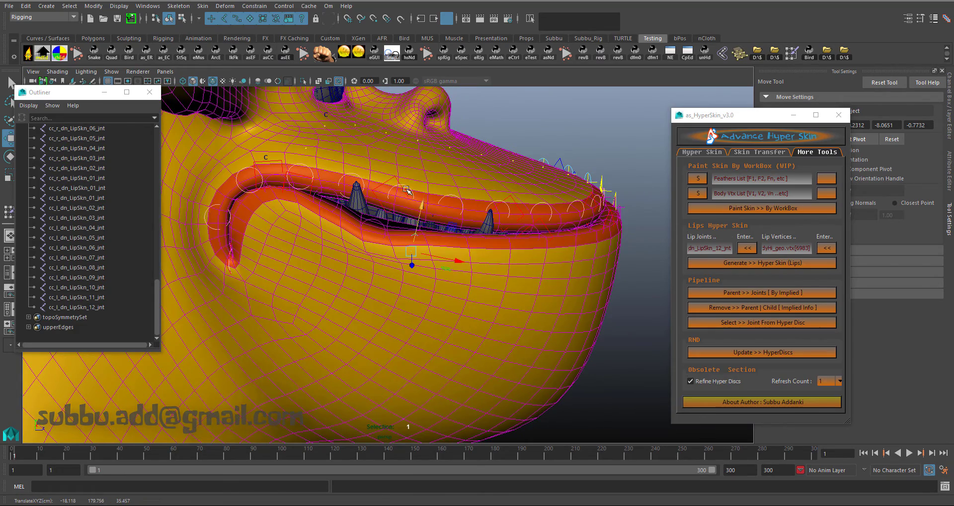
pyautogui.scroll(3, 380, 241)
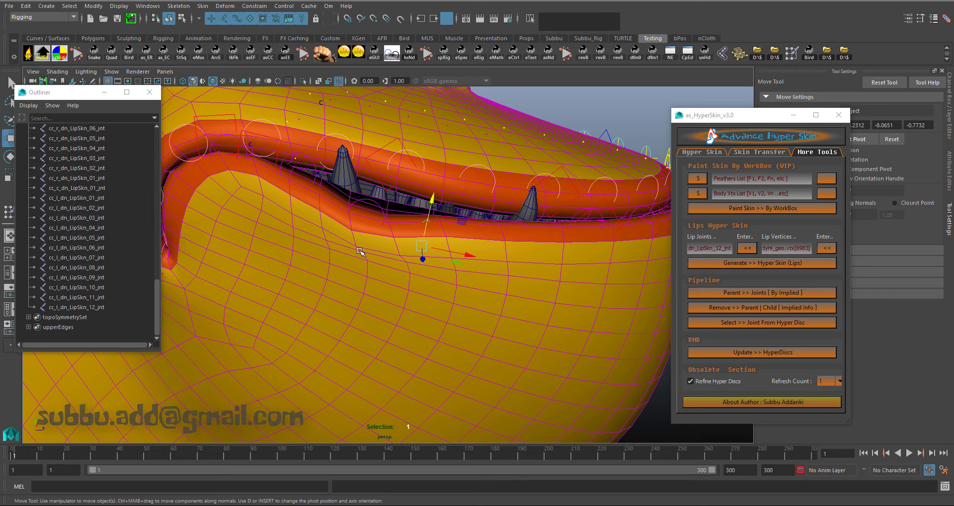
pyautogui.moveTo(360, 251); pyautogui.dragTo(354, 245, button='right')
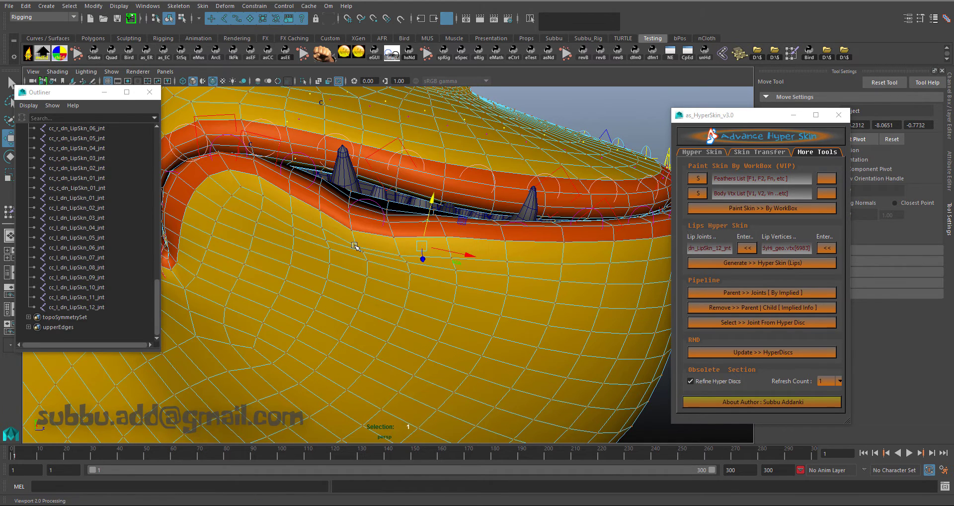
pyautogui.click(355, 245)
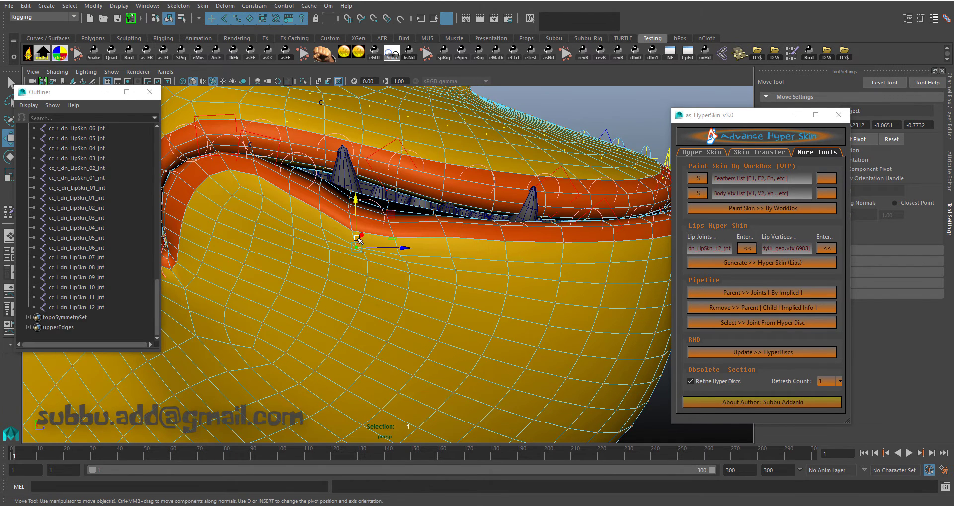
pyautogui.rightClick(343, 58)
pyautogui.click(362, 71)
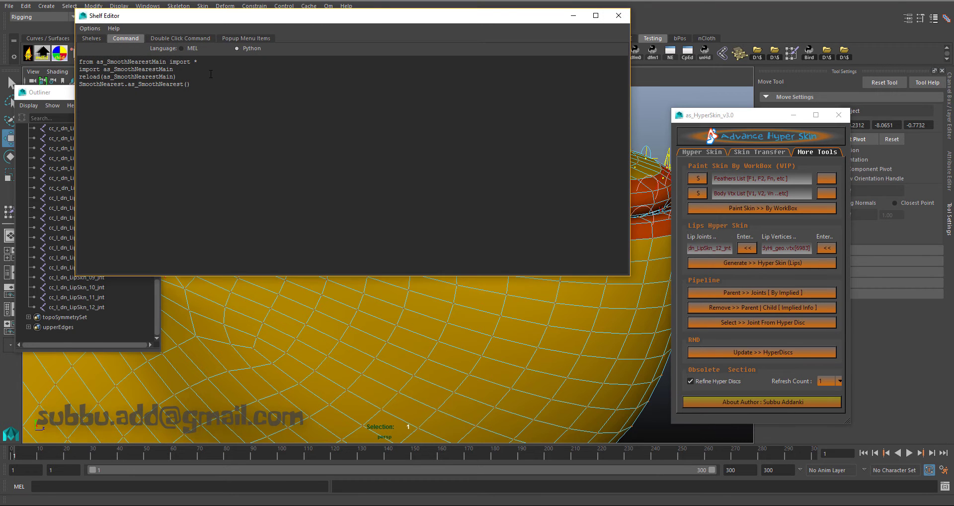
pyautogui.keyDown('ctrl'); pyautogui.scroll(3, 220, 89); pyautogui.keyUp('ctrl')
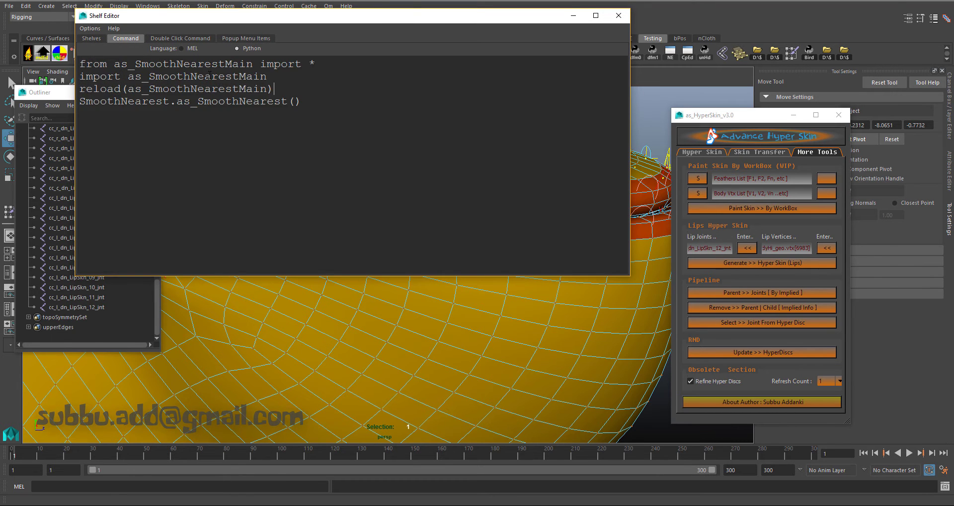
pyautogui.click(619, 15)
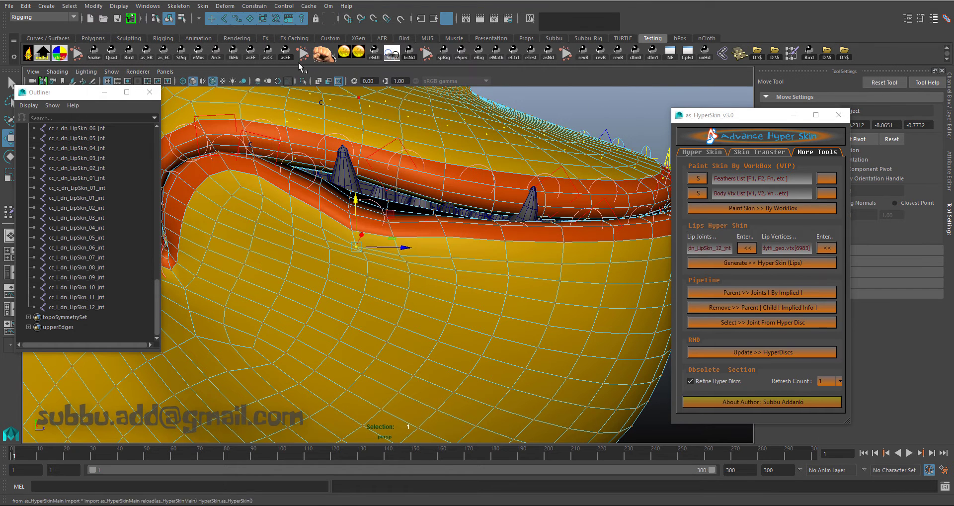
pyautogui.click(348, 58)
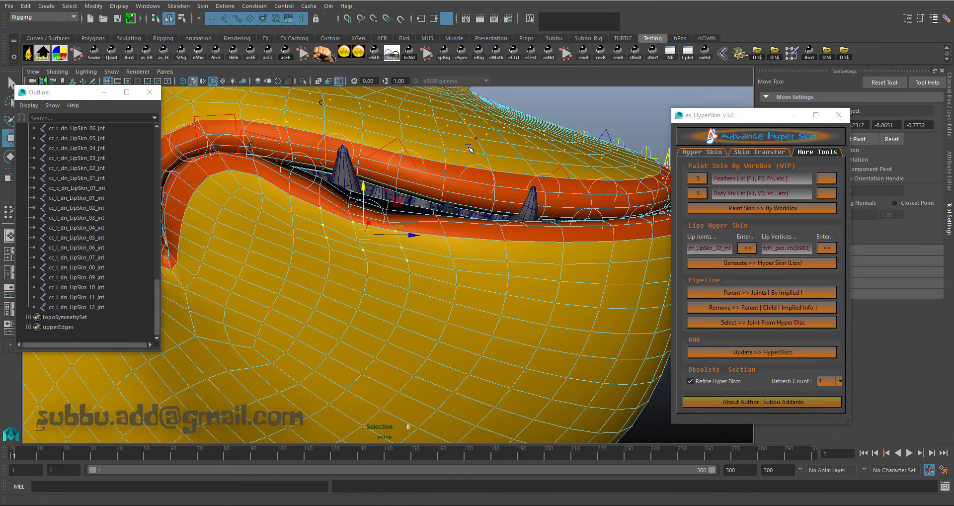
pyautogui.press('g')
pyautogui.press('g')
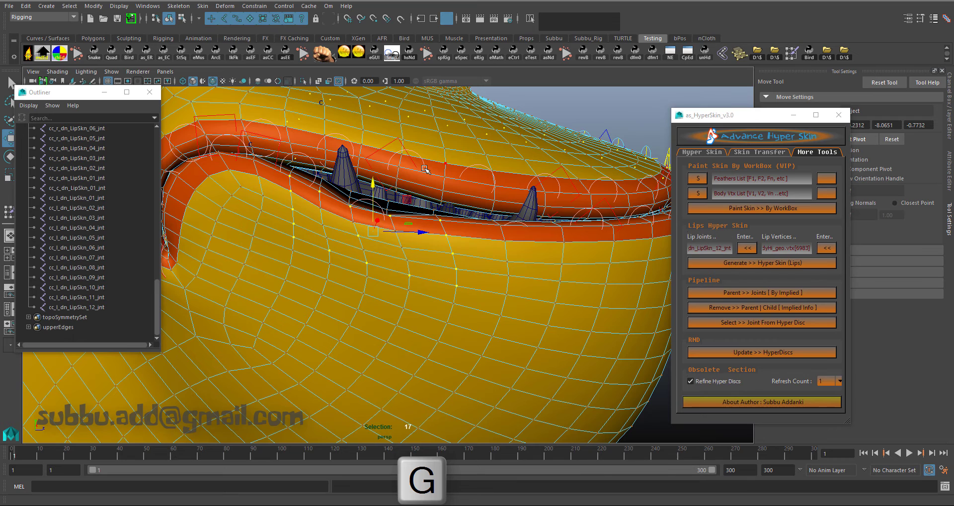
pyautogui.click(391, 217)
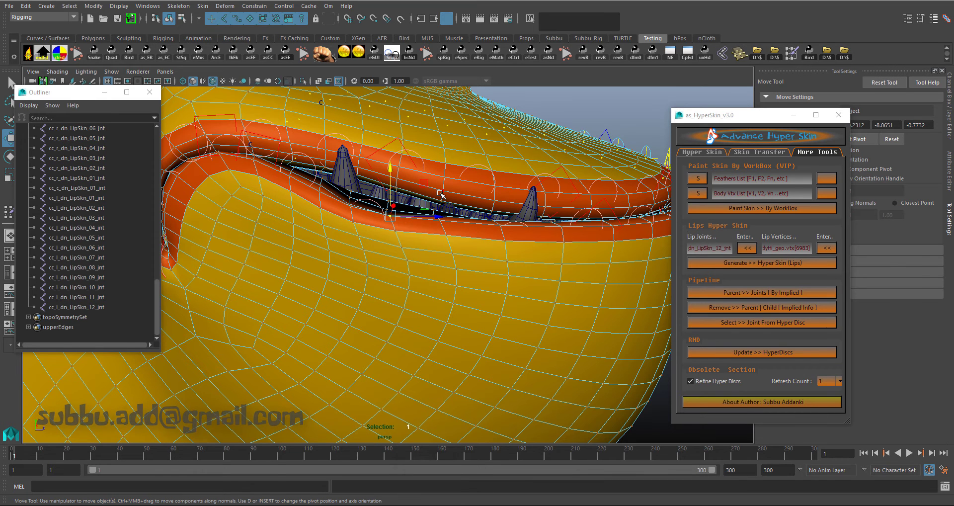
pyautogui.press('g')
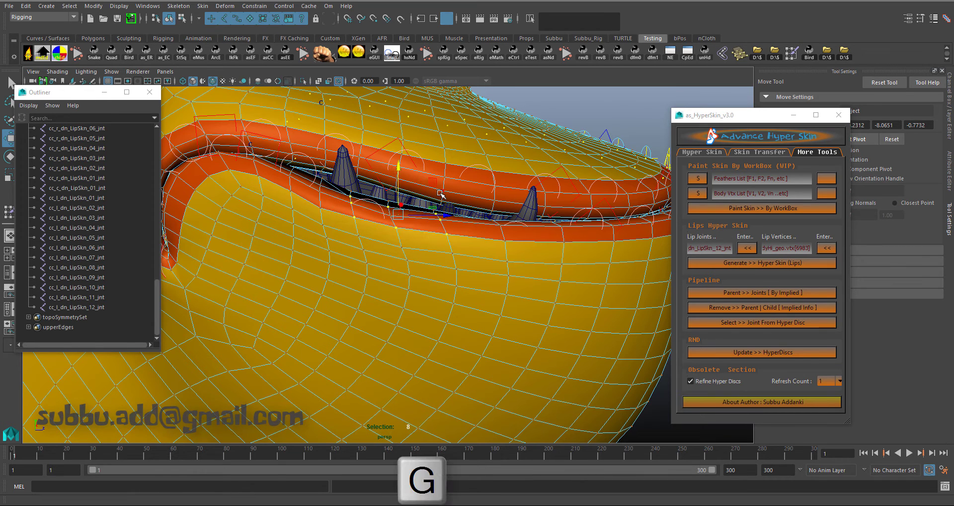
pyautogui.click(351, 192)
pyautogui.press('g')
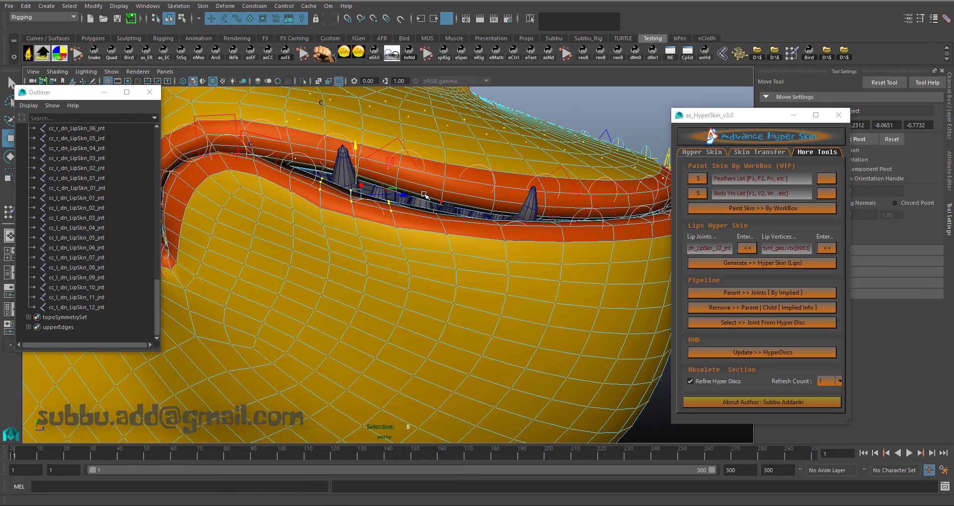
pyautogui.press('g')
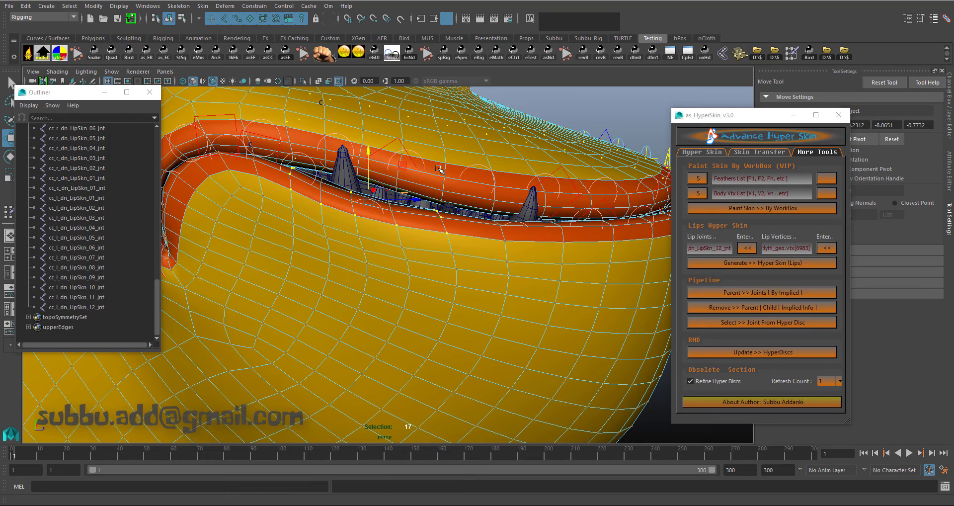
pyautogui.click(589, 105)
pyautogui.keyDown('alt'); pyautogui.moveTo(488, 162); pyautogui.dragTo(521, 174); pyautogui.keyUp('alt')
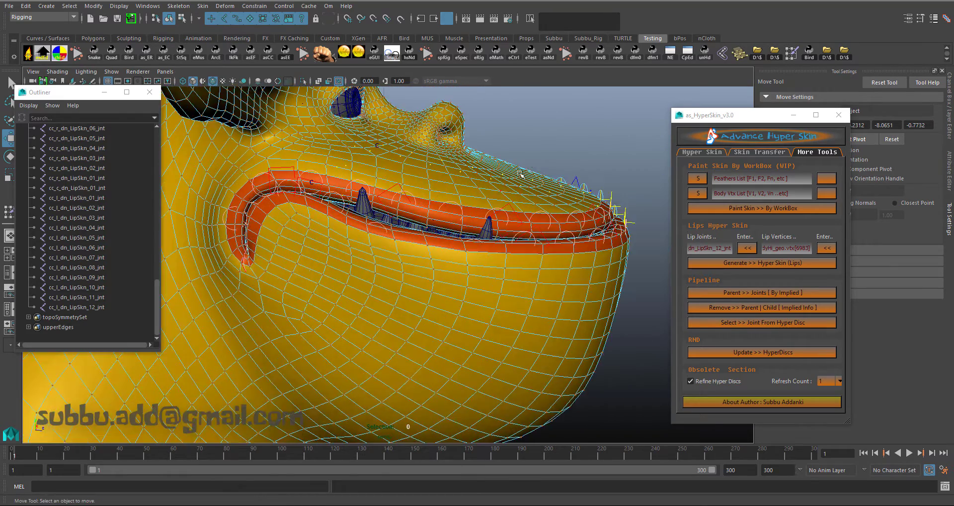
pyautogui.press('q')
pyautogui.rightClick(480, 219)
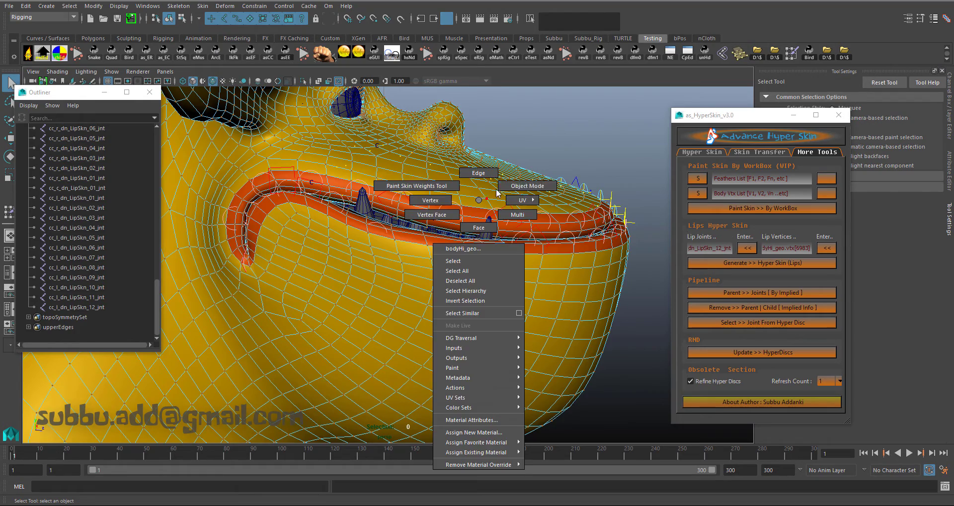
# - From a front view, pull the lower-lip control down twice to test the mouth opening
pyautogui.keyDown('alt'); pyautogui.moveTo(566, 132); pyautogui.dragTo(304, 173); pyautogui.keyUp('alt')
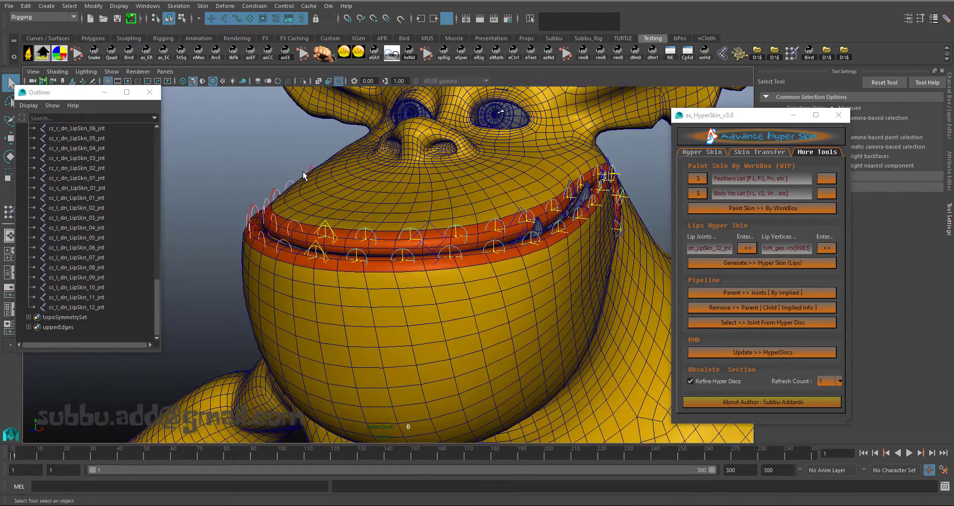
pyautogui.keyDown('alt'); pyautogui.moveTo(318, 255); pyautogui.dragTo(312, 231); pyautogui.keyUp('alt')
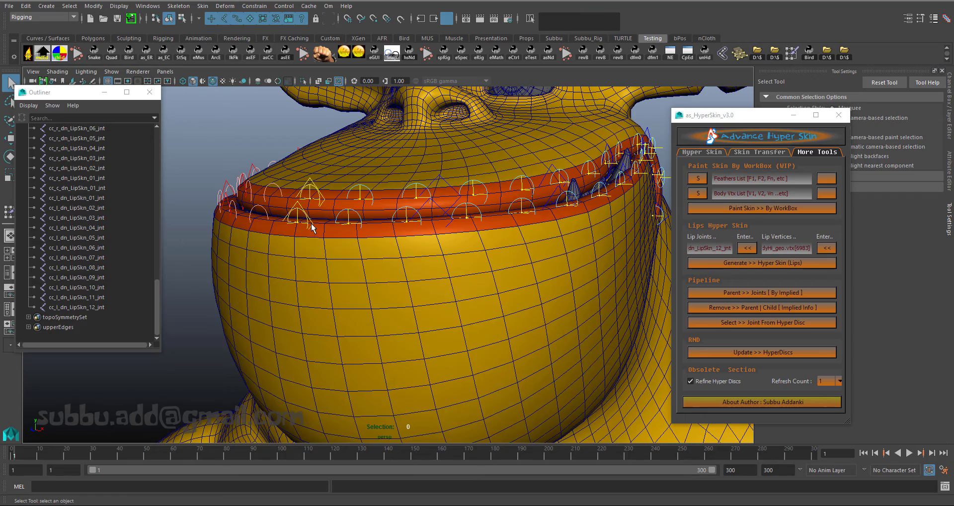
pyautogui.click(492, 203)
pyautogui.press('w')
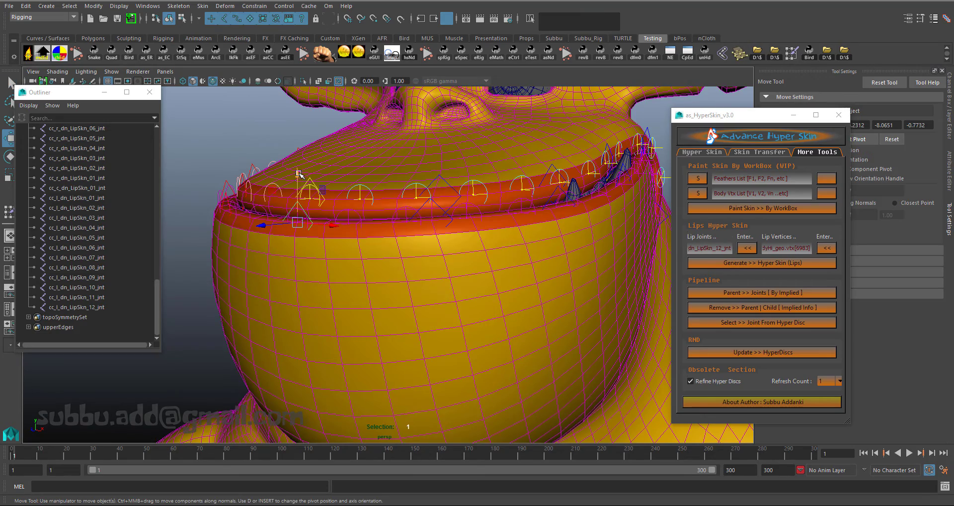
pyautogui.moveTo(299, 173); pyautogui.dragTo(298, 202)
pyautogui.click(214, 144)
pyautogui.keyDown('alt'); pyautogui.moveTo(380, 215); pyautogui.dragTo(408, 223); pyautogui.keyUp('alt')
pyautogui.click(378, 216)
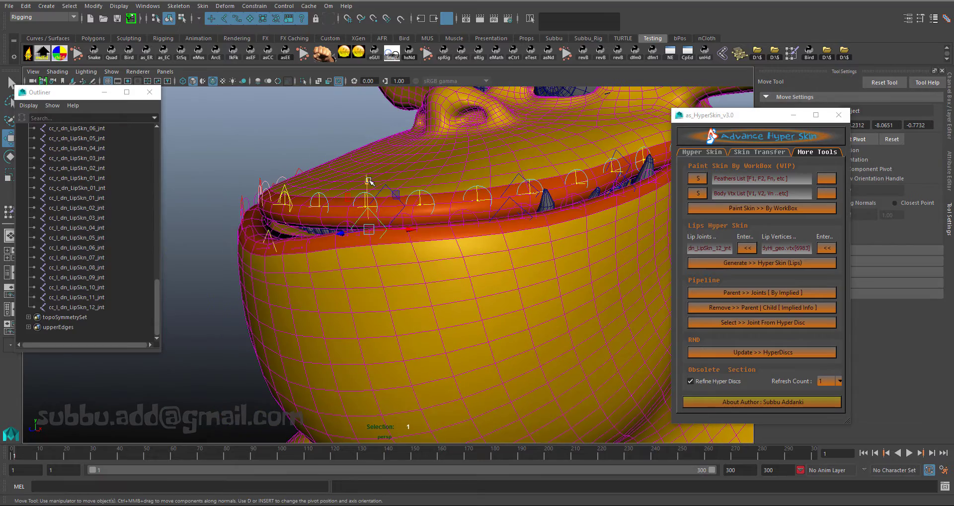
pyautogui.moveTo(368, 184); pyautogui.dragTo(368, 204)
pyautogui.click(260, 109)
# - Turn to a close side-on view of the lips and switch the mesh to vertex mode
pyautogui.keyDown('alt'); pyautogui.moveTo(423, 213); pyautogui.dragTo(411, 215); pyautogui.keyUp('alt')
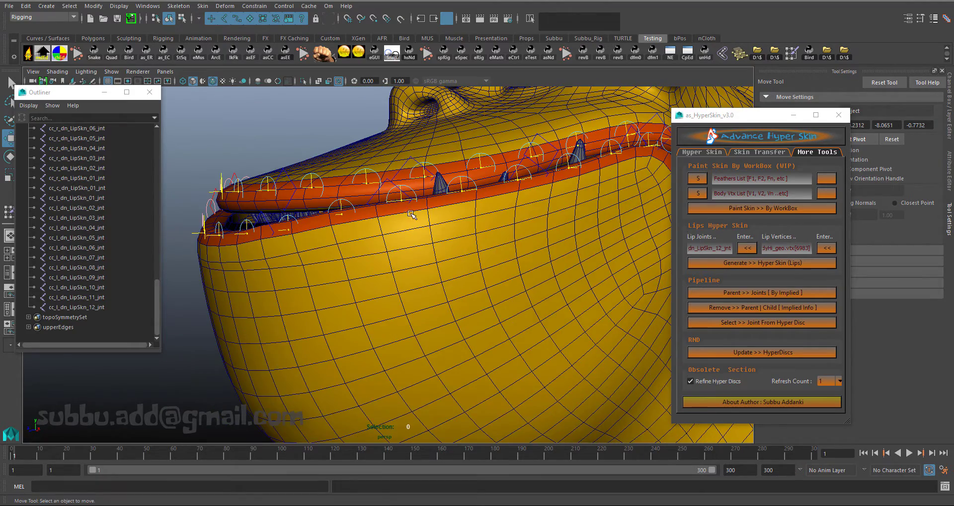
pyautogui.click(391, 184)
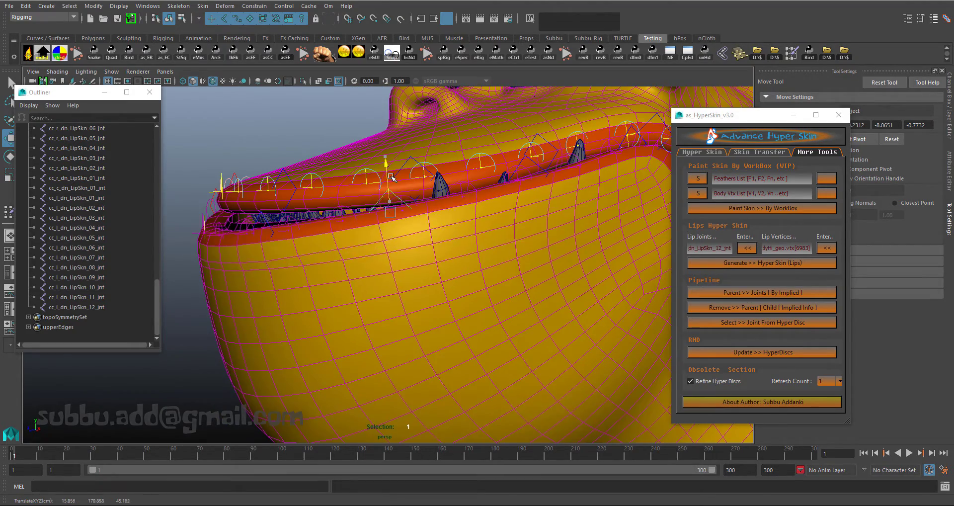
pyautogui.click(293, 117)
pyautogui.keyDown('alt'); pyautogui.moveTo(398, 176); pyautogui.dragTo(385, 183); pyautogui.keyUp('alt')
pyautogui.keyDown('alt'); pyautogui.moveTo(341, 250); pyautogui.dragTo(441, 239, button='middle'); pyautogui.keyUp('alt')
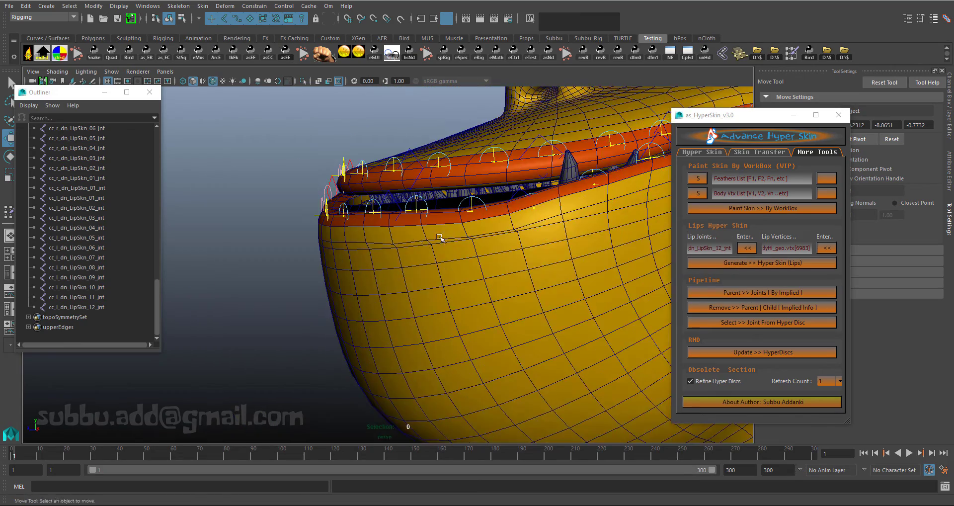
pyautogui.keyDown('alt'); pyautogui.moveTo(441, 239); pyautogui.dragTo(472, 237, button='right'); pyautogui.keyUp('alt')
pyautogui.keyDown('alt'); pyautogui.moveTo(473, 237); pyautogui.dragTo(424, 244); pyautogui.keyUp('alt')
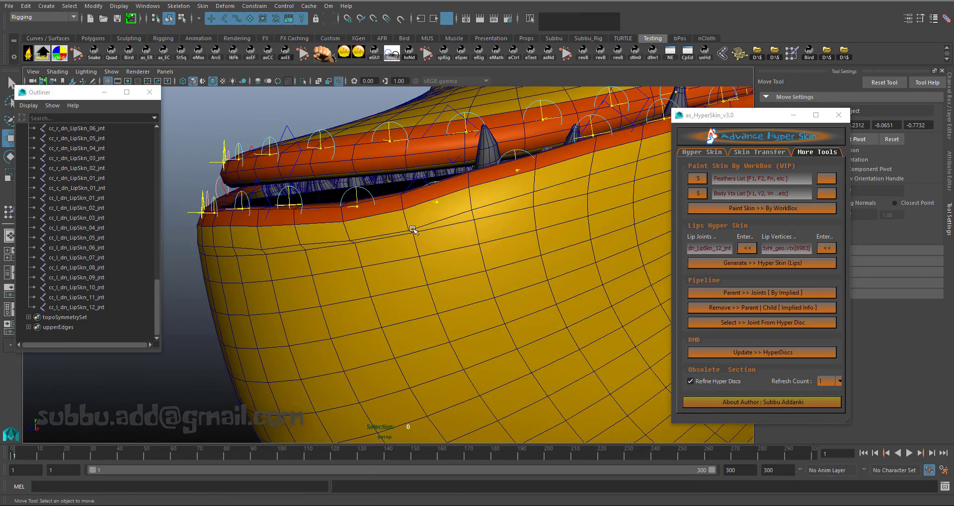
pyautogui.moveTo(412, 230); pyautogui.dragTo(416, 235, button='right')
# - Select vertices below the lower lip, grow the selection and smooth them
pyautogui.click(414, 232)
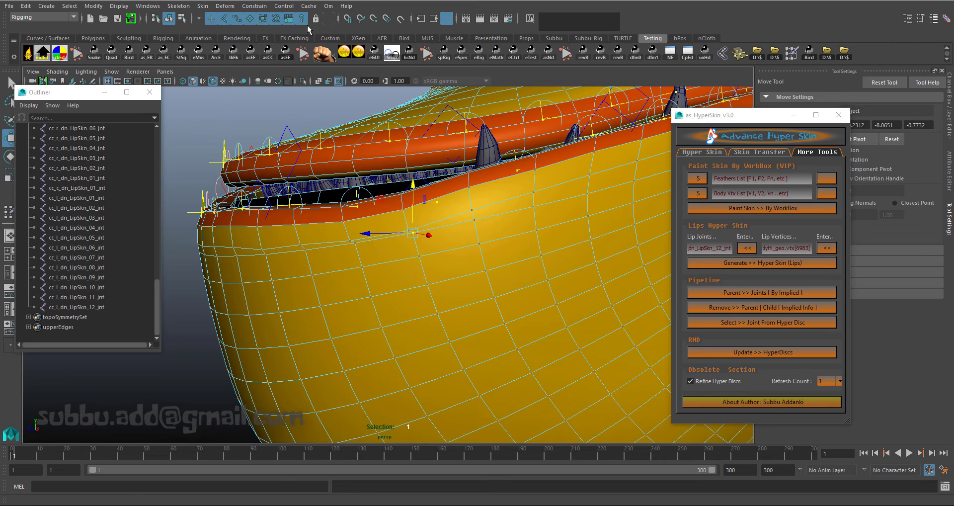
pyautogui.hotkey('shift', '.')
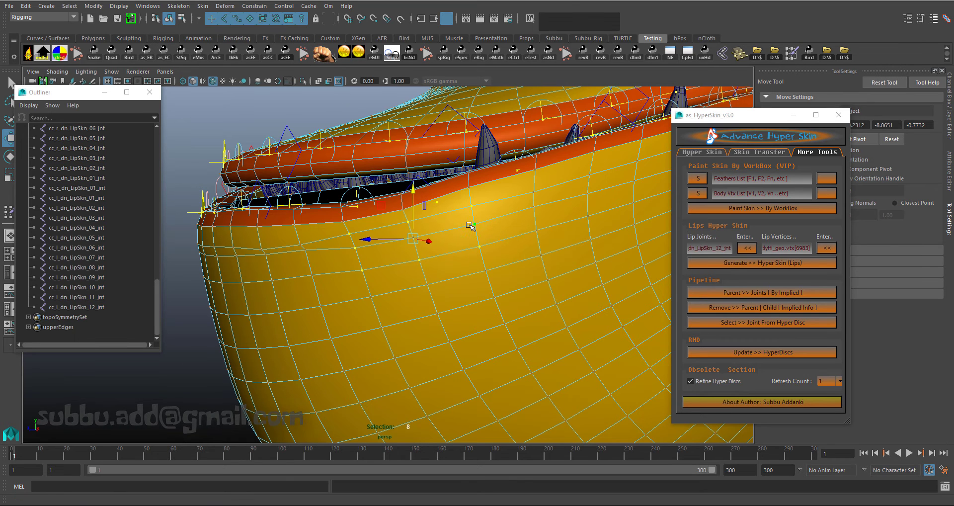
pyautogui.press('g')
pyautogui.click(306, 250)
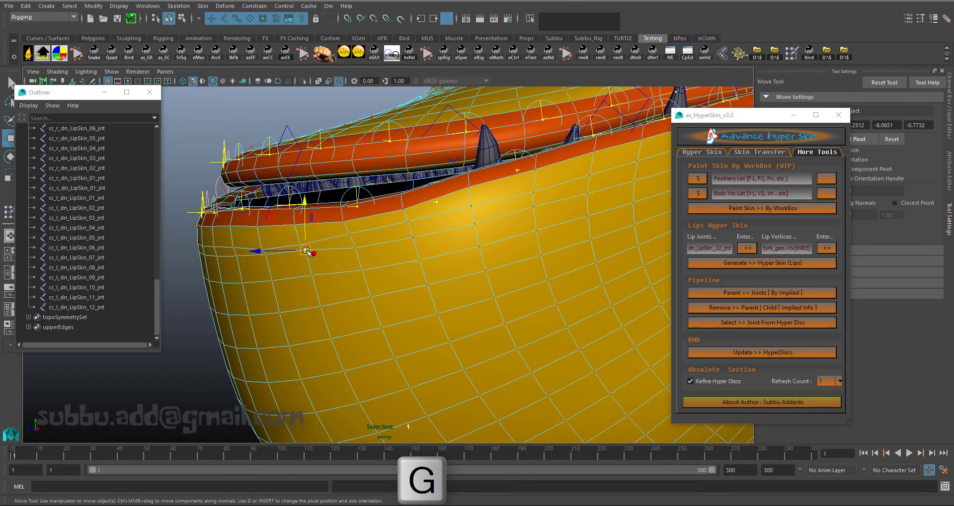
pyautogui.press('g')
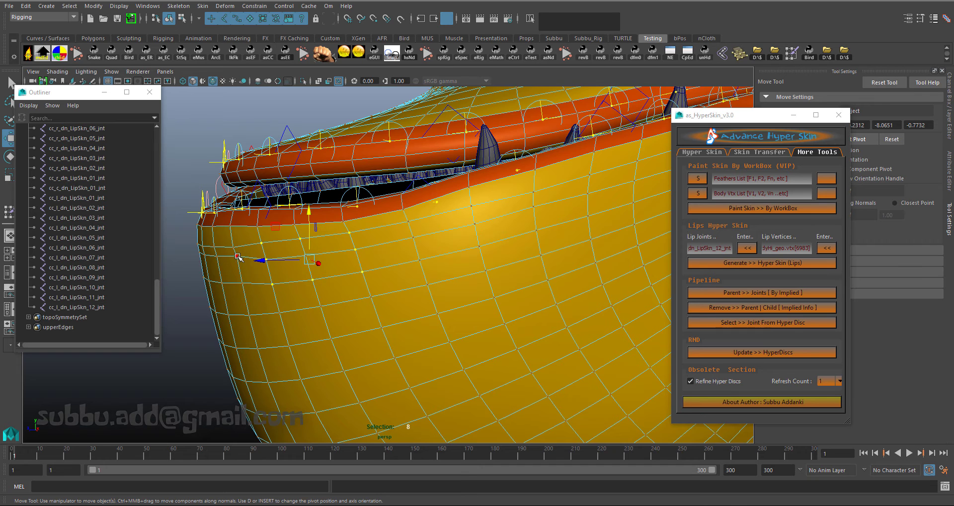
pyautogui.click(237, 255)
pyautogui.press('g')
pyautogui.hotkey('shift', '.')
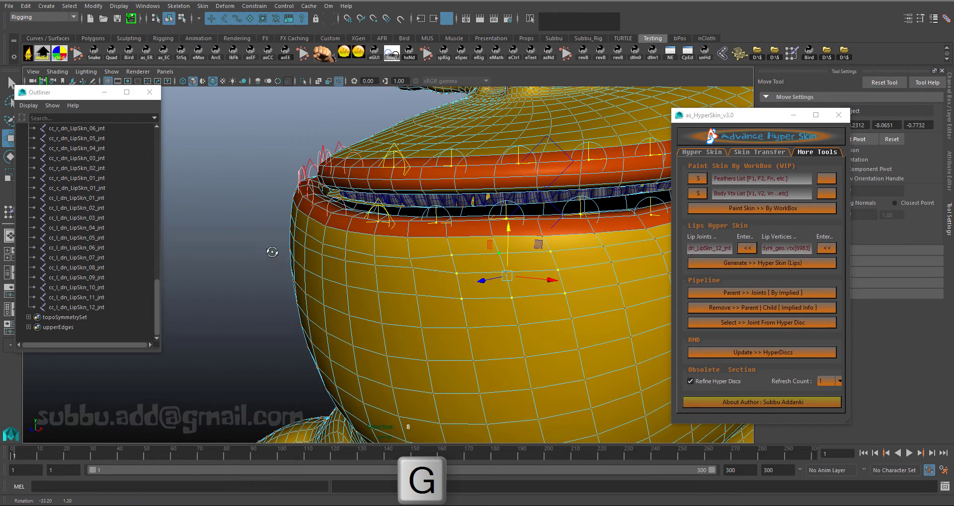
pyautogui.press('f')
# - Smooth another vertex near the lip, then pick a lower-lip vertex and return to object mode
pyautogui.click(410, 258)
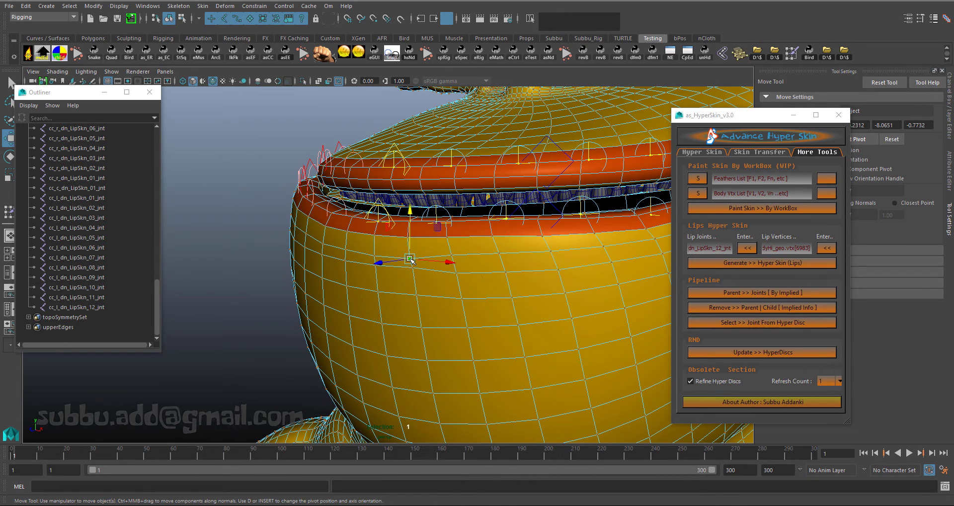
pyautogui.press('g')
pyautogui.press('g')
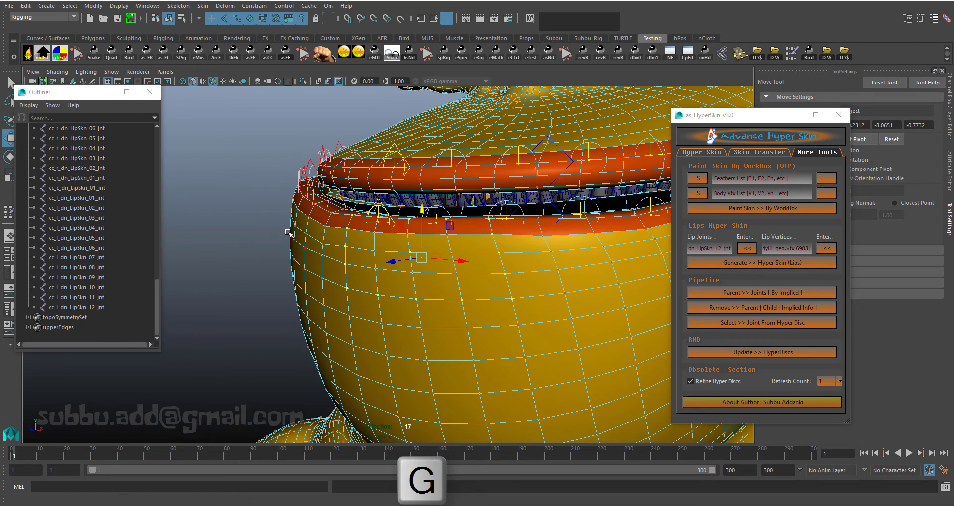
pyautogui.click(217, 189)
pyautogui.keyDown('alt'); pyautogui.moveTo(252, 237); pyautogui.dragTo(320, 241); pyautogui.keyUp('alt')
pyautogui.keyDown('alt'); pyautogui.moveTo(463, 235); pyautogui.dragTo(418, 206, button='middle'); pyautogui.keyUp('alt')
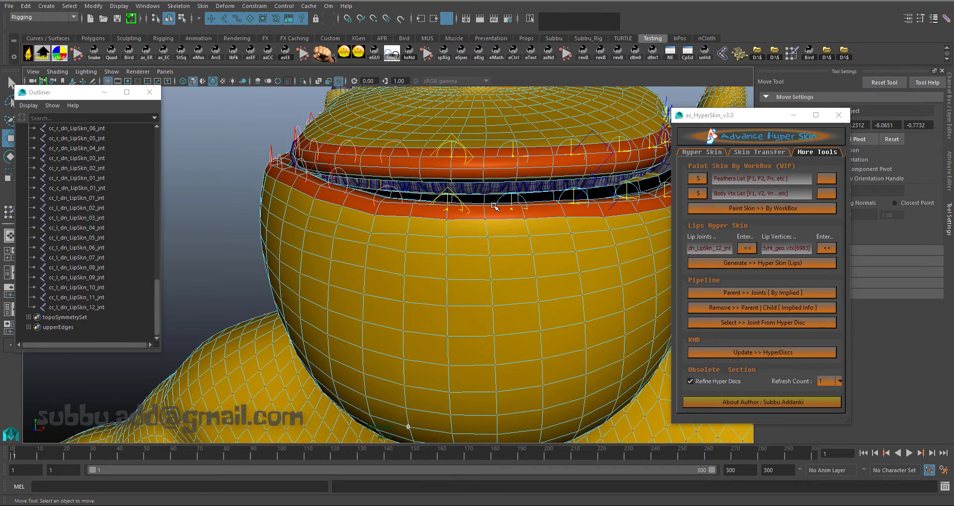
pyautogui.click(468, 214)
pyautogui.moveTo(231, 168); pyautogui.dragTo(488, 201, button='right')
# - Select the vertices along the lower-lip edge and extend that selection further
pyautogui.click(465, 204)
pyautogui.keyDown('alt'); pyautogui.moveTo(465, 205); pyautogui.dragTo(257, 167); pyautogui.keyUp('alt')
pyautogui.keyDown('alt'); pyautogui.moveTo(334, 152); pyautogui.dragTo(499, 222); pyautogui.keyUp('alt')
pyautogui.click(499, 223)
pyautogui.rightClick(499, 222)
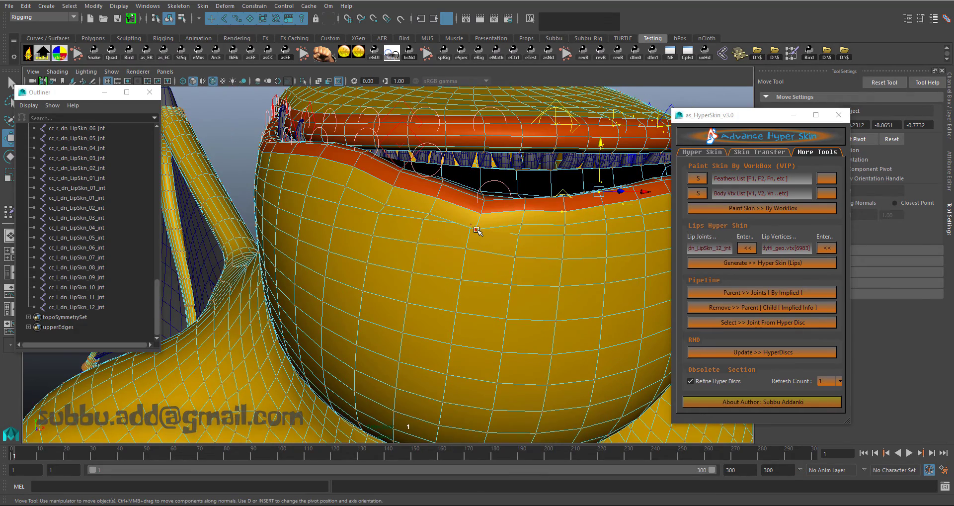
pyautogui.click(476, 229)
pyautogui.click(346, 54)
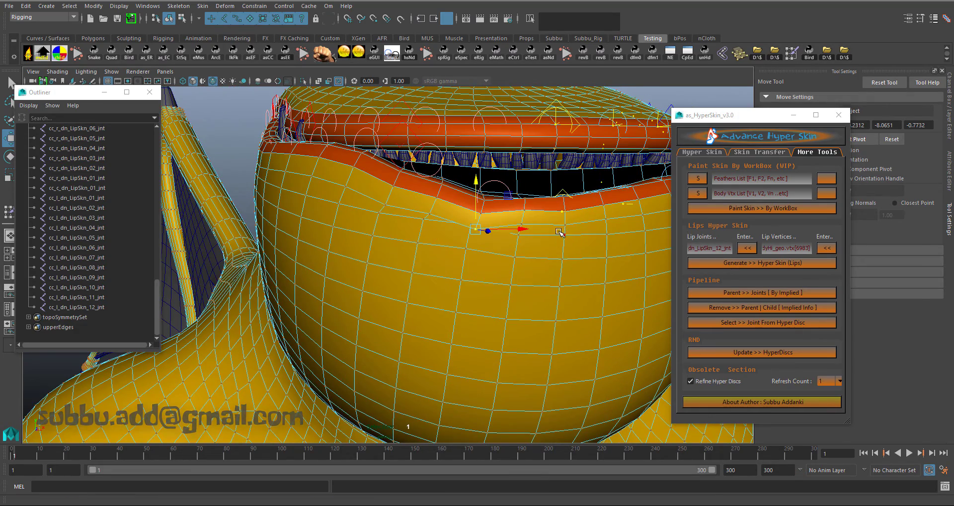
pyautogui.press('g')
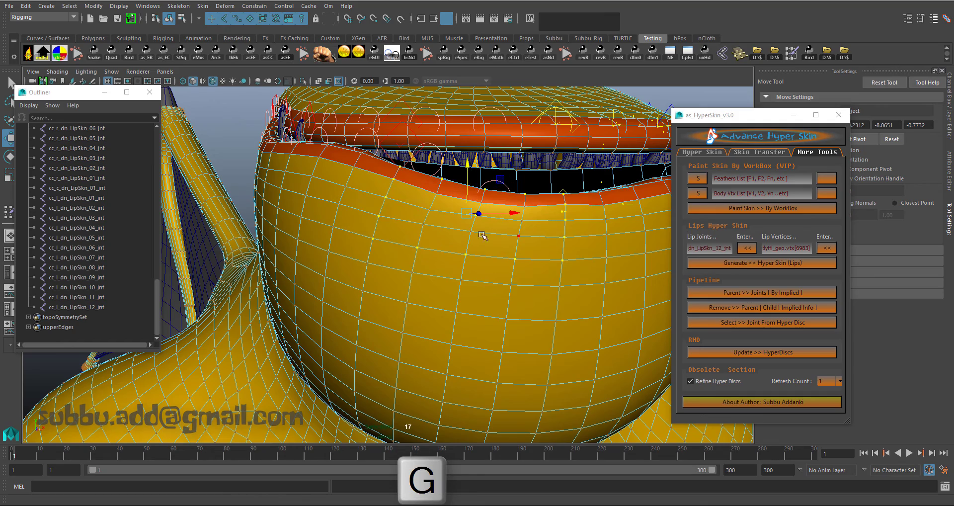
pyautogui.click(246, 118)
# - Pick a lip joint near the mouth corner, then select the dragon mesh in object mode
pyautogui.scroll(-2, 510, 197)
pyautogui.keyDown('alt'); pyautogui.moveTo(510, 196); pyautogui.dragTo(469, 189); pyautogui.keyUp('alt')
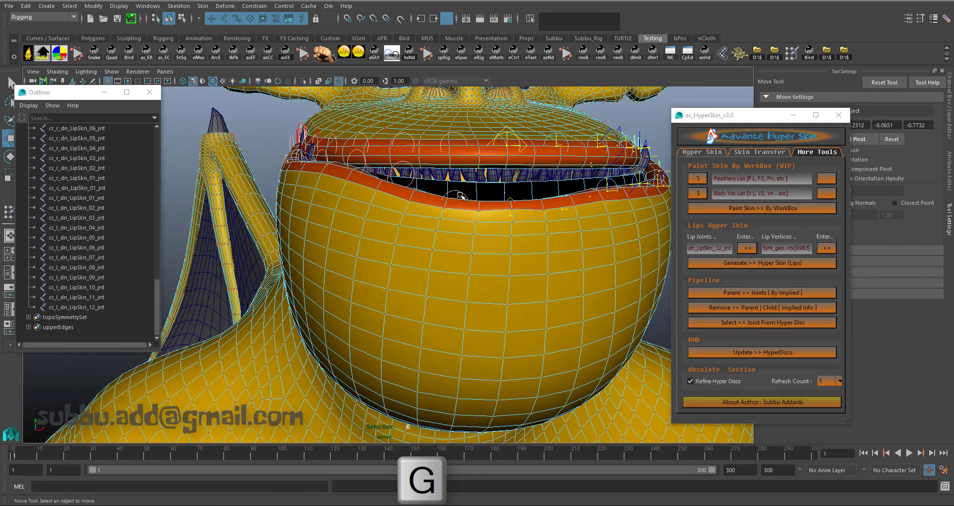
pyautogui.click(460, 191)
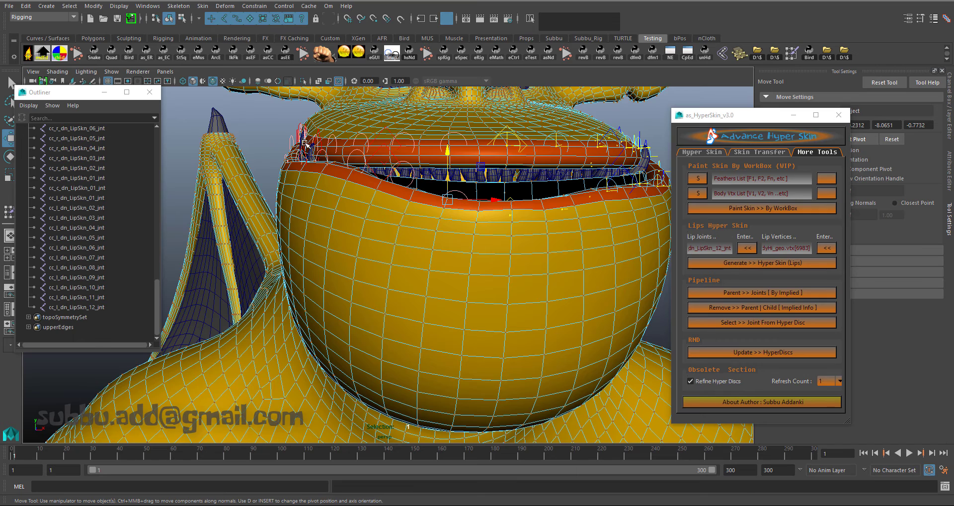
pyautogui.moveTo(305, 143); pyautogui.dragTo(346, 129, button='right')
pyautogui.click(277, 124)
pyautogui.scroll(1, 463, 187)
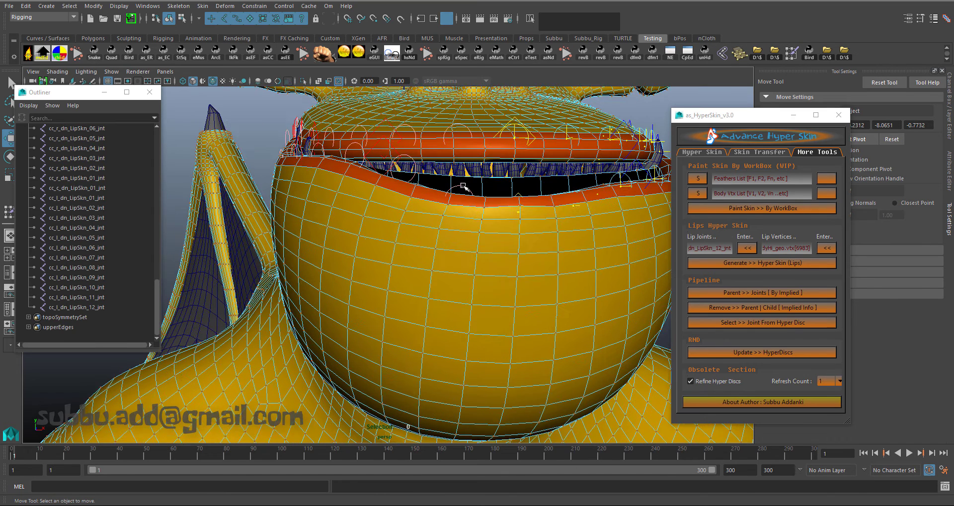
pyautogui.click(464, 184)
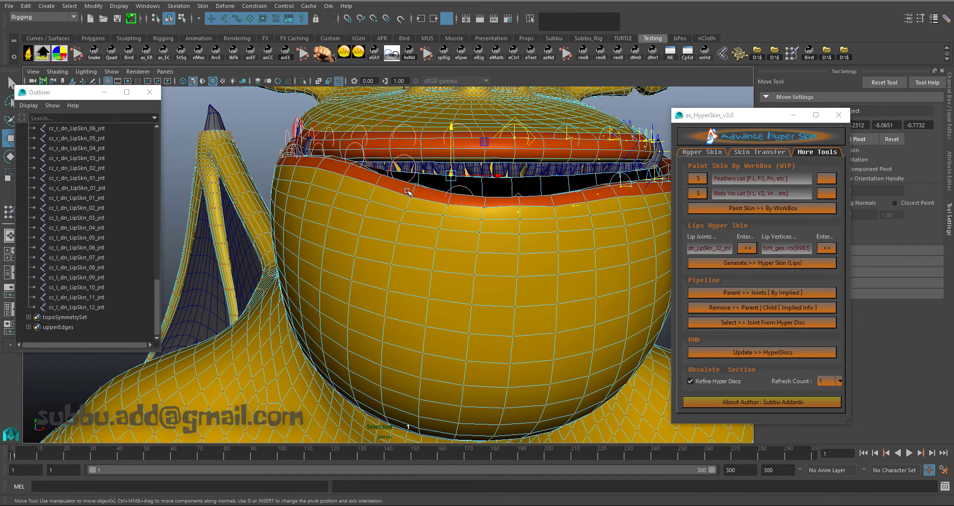
pyautogui.press('q')
pyautogui.click(462, 196)
# - Raise an upper-lip joint with the Move tool to test its skinning, then undo the move
pyautogui.click(464, 190)
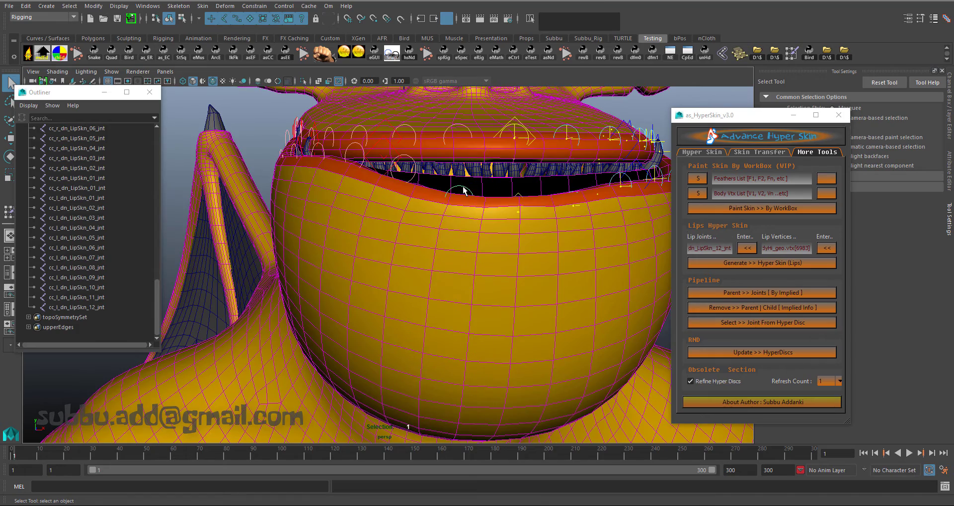
pyautogui.press('w')
pyautogui.moveTo(459, 148); pyautogui.dragTo(471, 137)
pyautogui.hotkey('ctrl', 'z')
# - From a side view, pull the mouth-corner lip control up and outward
pyautogui.keyDown('alt'); pyautogui.moveTo(587, 199); pyautogui.dragTo(537, 198, button='right'); pyautogui.keyUp('alt')
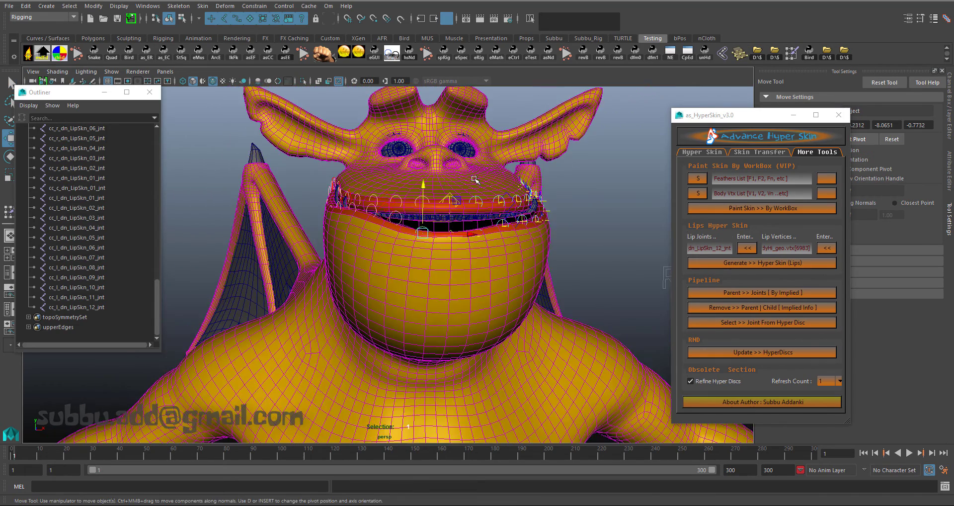
pyautogui.keyDown('alt'); pyautogui.moveTo(537, 199); pyautogui.dragTo(428, 208); pyautogui.keyUp('alt')
pyautogui.keyDown('alt'); pyautogui.moveTo(427, 209); pyautogui.dragTo(544, 220, button='right'); pyautogui.keyUp('alt')
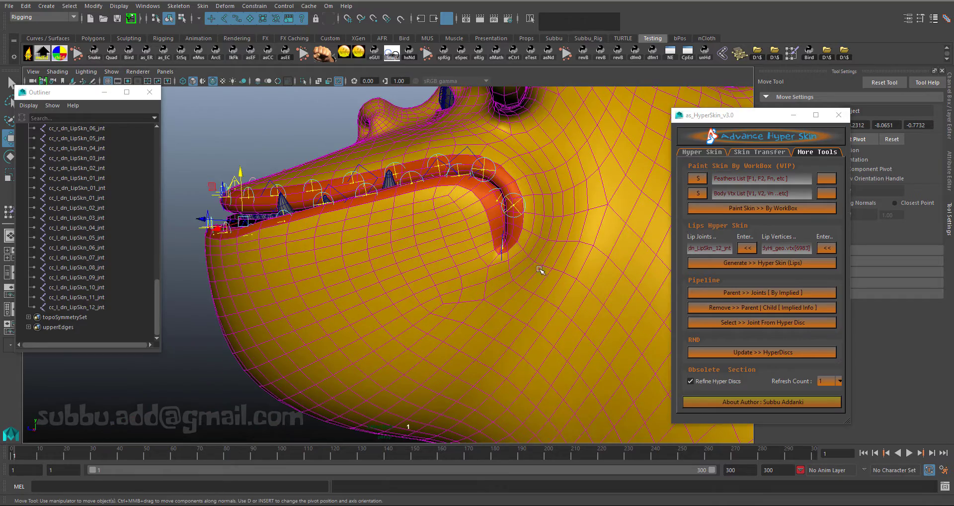
pyautogui.click(517, 193)
pyautogui.moveTo(515, 205); pyautogui.dragTo(532, 195)
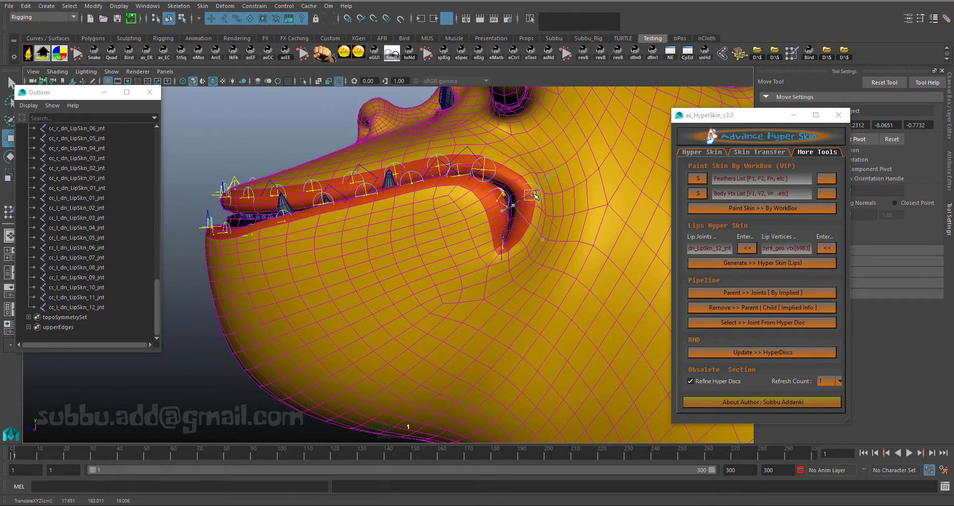
# - Lift two upper-lip controls to raise the upper lip open
pyautogui.click(467, 151)
pyautogui.moveTo(468, 164); pyautogui.dragTo(466, 139)
pyautogui.click(318, 133)
pyautogui.click(369, 170)
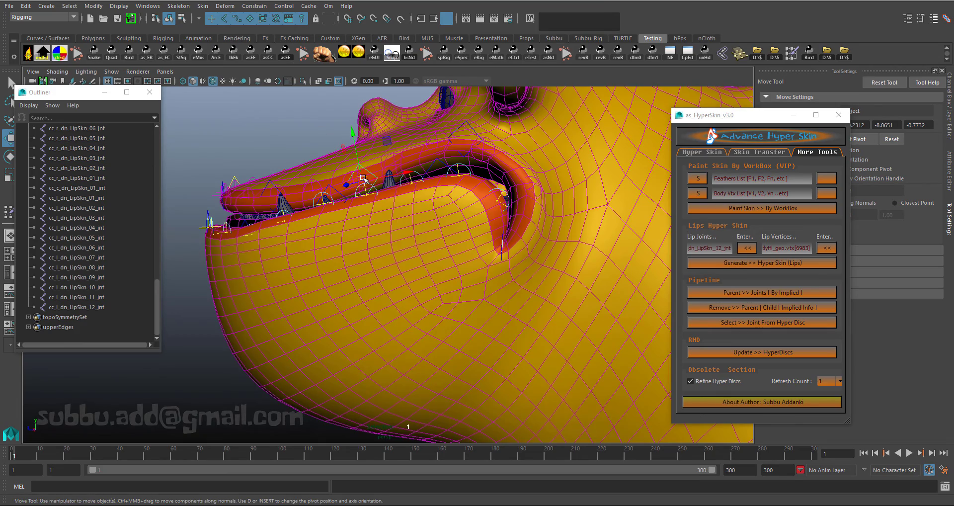
pyautogui.moveTo(362, 181); pyautogui.dragTo(356, 161)
# - From a frontal view, pull the lower-lip joints down to open the mouth further
pyautogui.keyDown('alt'); pyautogui.moveTo(259, 137); pyautogui.dragTo(431, 211); pyautogui.keyUp('alt')
pyautogui.click(469, 194)
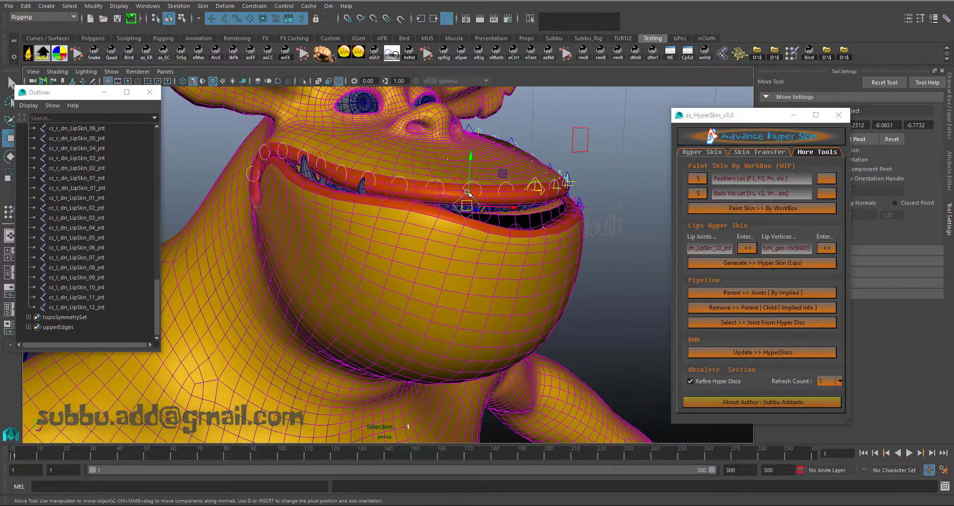
pyautogui.moveTo(470, 160)
pyautogui.mouseDown()
pyautogui.moveTo(470, 177)
pyautogui.moveTo(462, 151)
pyautogui.mouseUp()
pyautogui.click(470, 176)
pyautogui.click(461, 178)
pyautogui.click(380, 191)
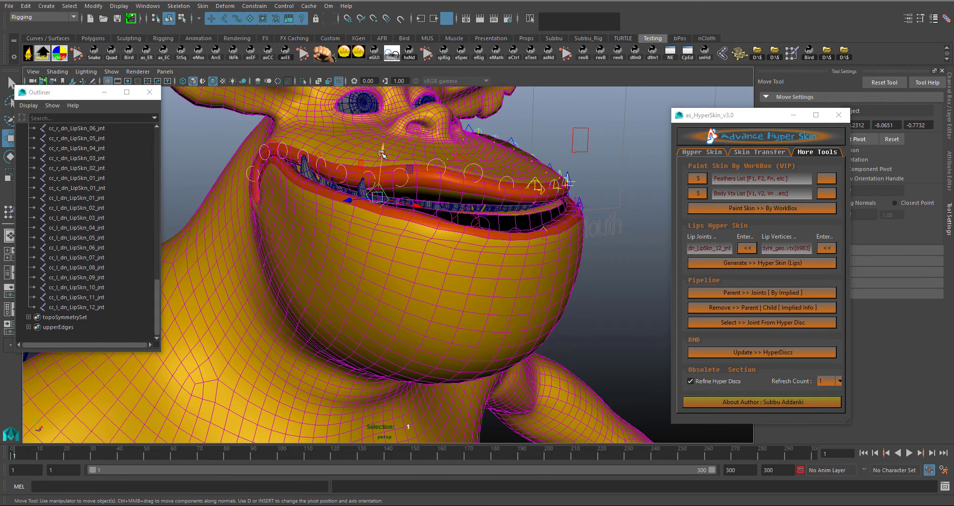
pyautogui.moveTo(382, 154); pyautogui.dragTo(381, 168)
# - Orbit to the opposite side and a three-quarter view to inspect the lip deformation
pyautogui.click(580, 136)
pyautogui.keyDown('alt'); pyautogui.moveTo(575, 167); pyautogui.dragTo(439, 205); pyautogui.keyUp('alt')
pyautogui.scroll(-5, 351, 175)
pyautogui.scroll(4, 439, 205)
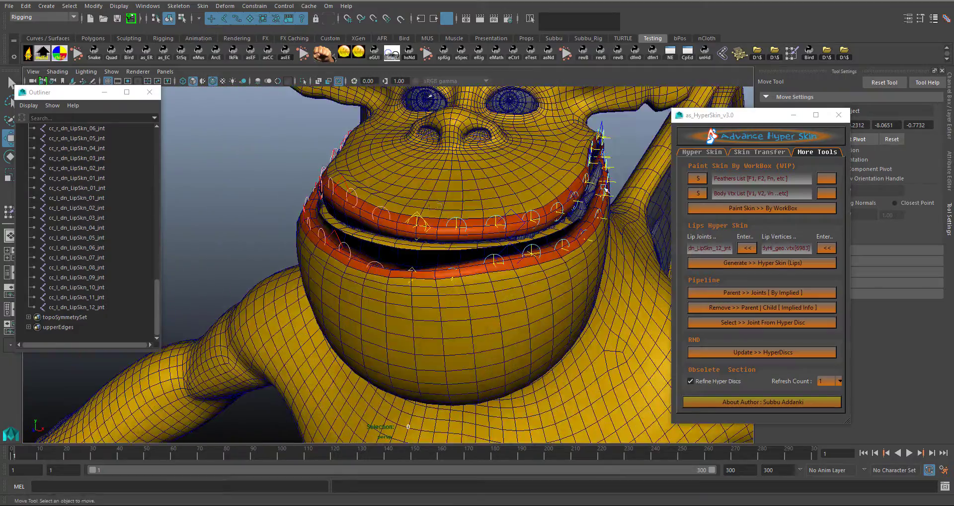
pyautogui.keyDown('alt'); pyautogui.moveTo(605, 190); pyautogui.dragTo(522, 197); pyautogui.keyUp('alt')
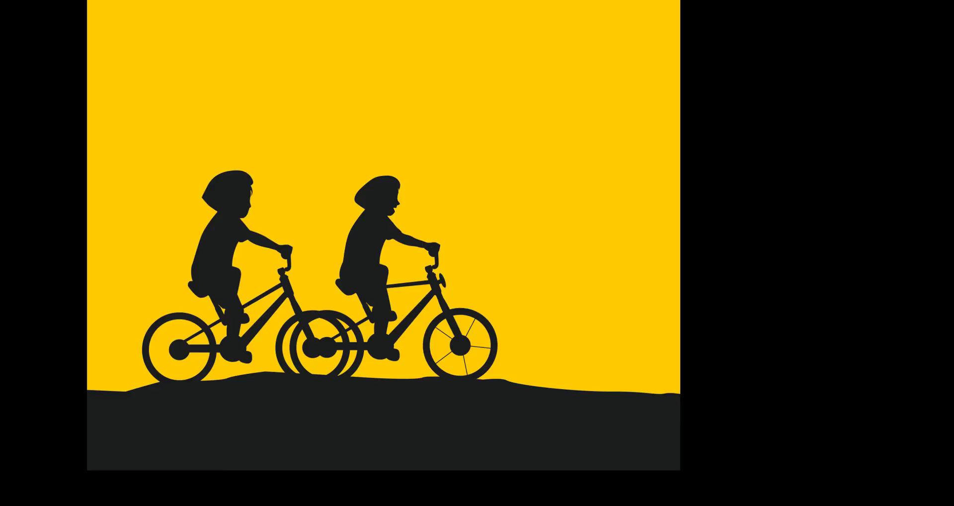